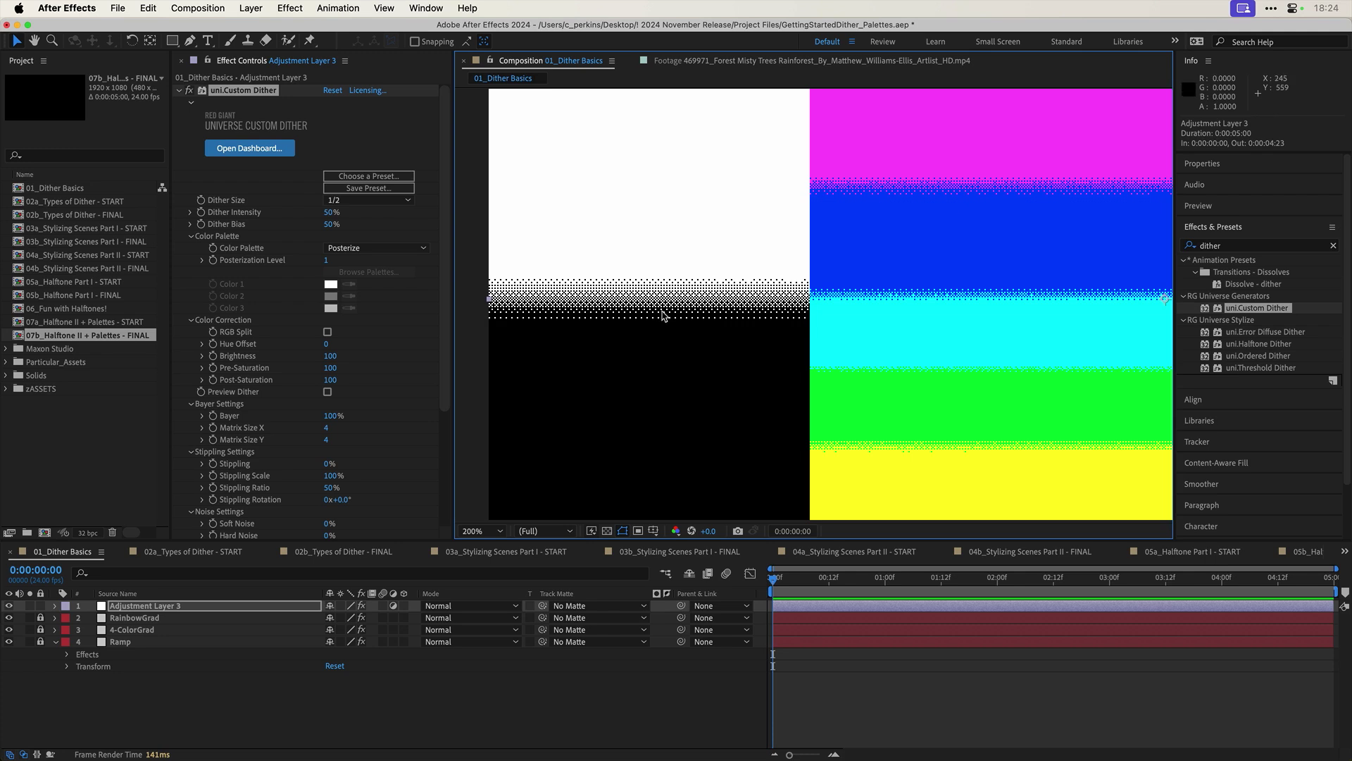
Step: Examine the dither pattern up close where white meets black in the grayscale ramp of 01_Dither Basics
{"action": "key", "text": "period"}
{"action": "scroll", "coordinate": [846, 298], "scroll_direction": "left", "scroll_amount": 8}
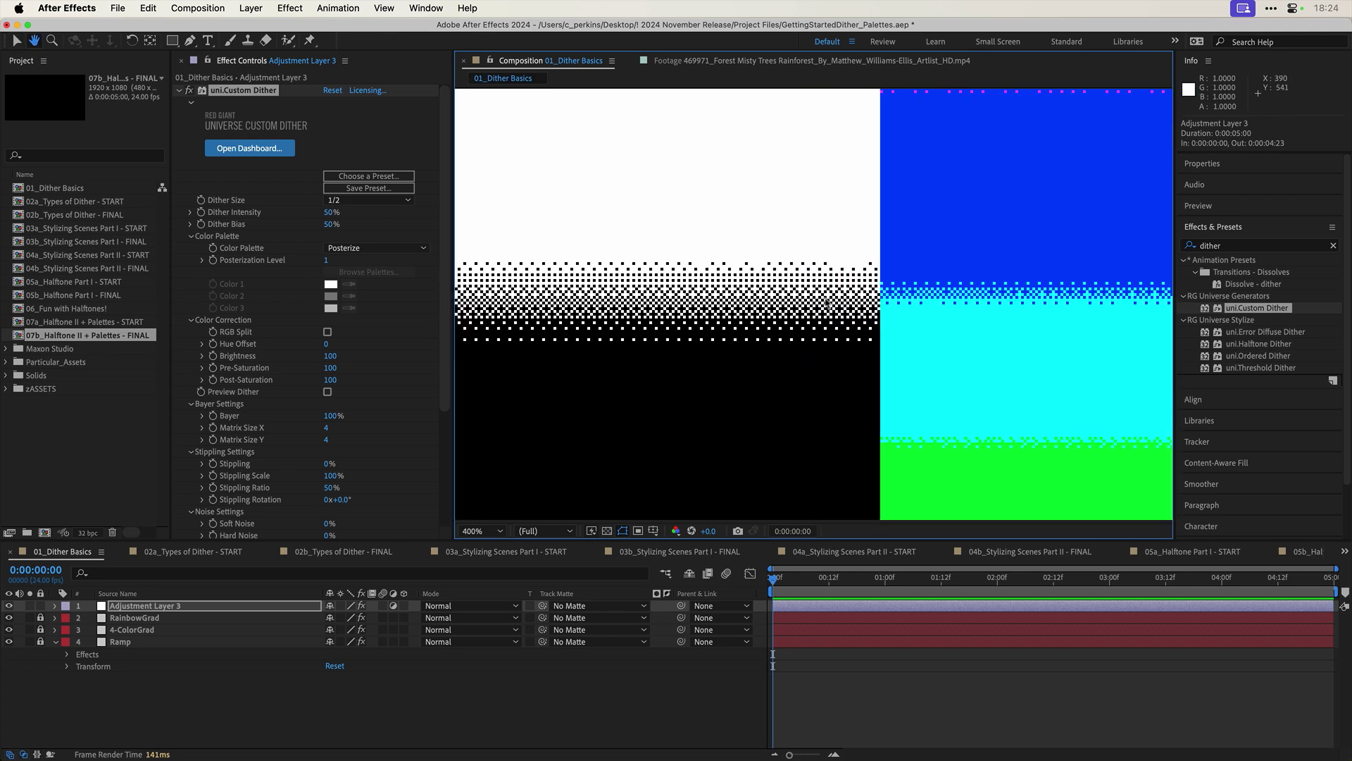
{"action": "scroll", "coordinate": [715, 312], "scroll_direction": "left", "scroll_amount": 1}
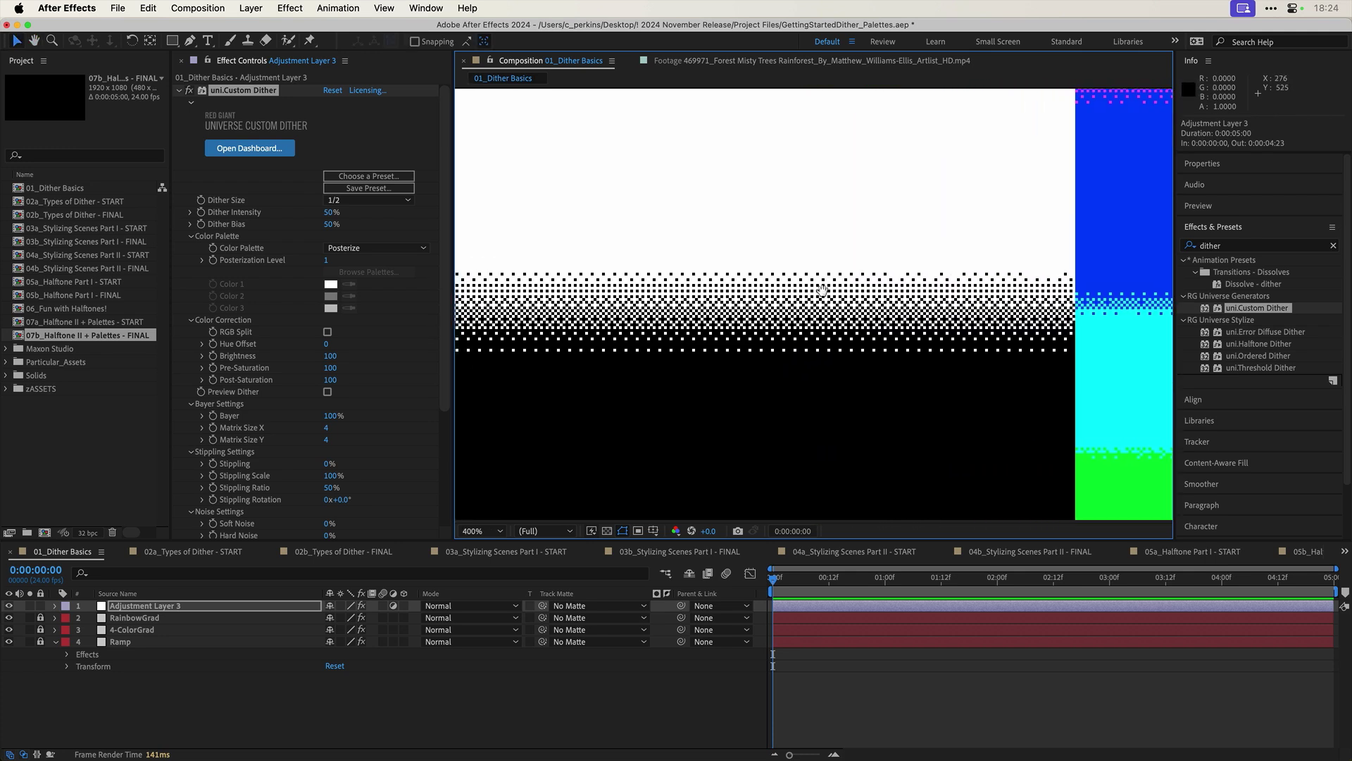
{"action": "key", "text": "period"}
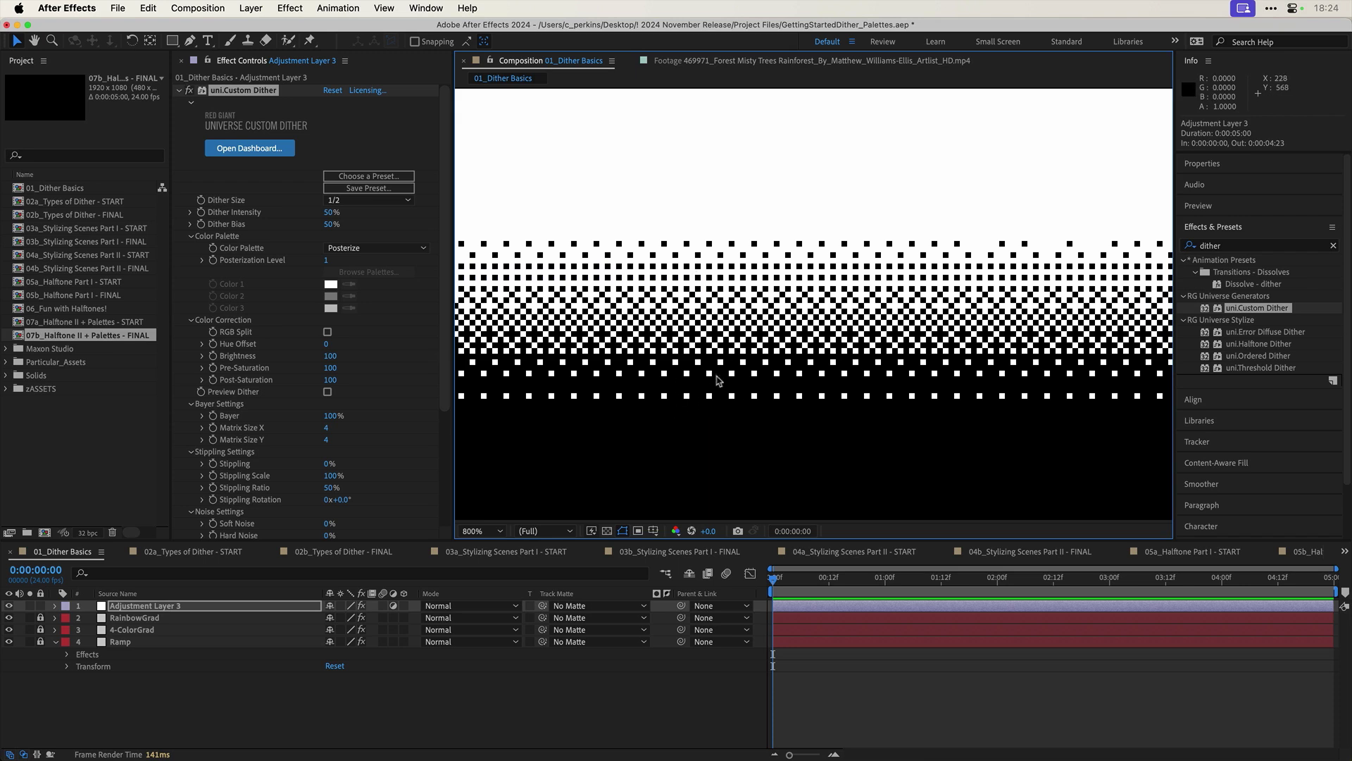
{"action": "key", "text": "comma"}
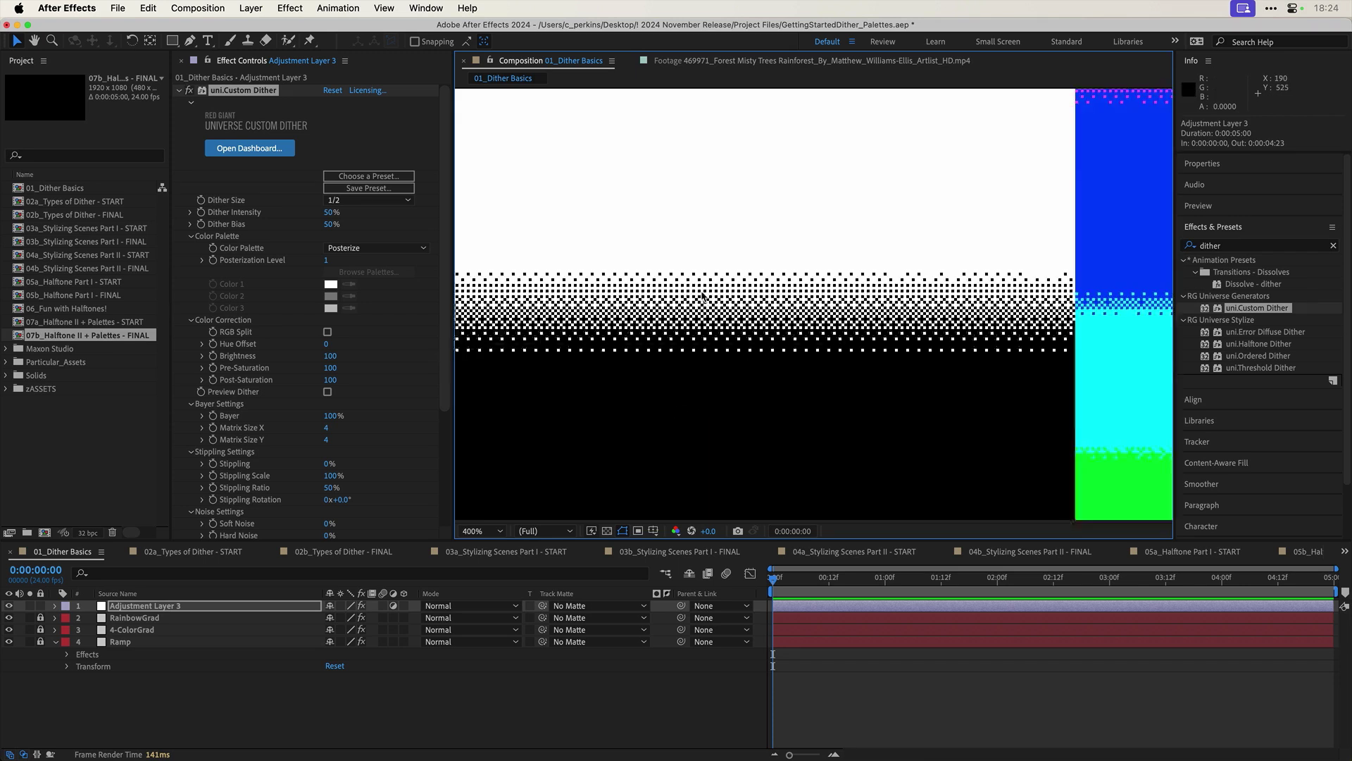
{"action": "key", "text": "comma"}
{"action": "key", "text": "comma"}
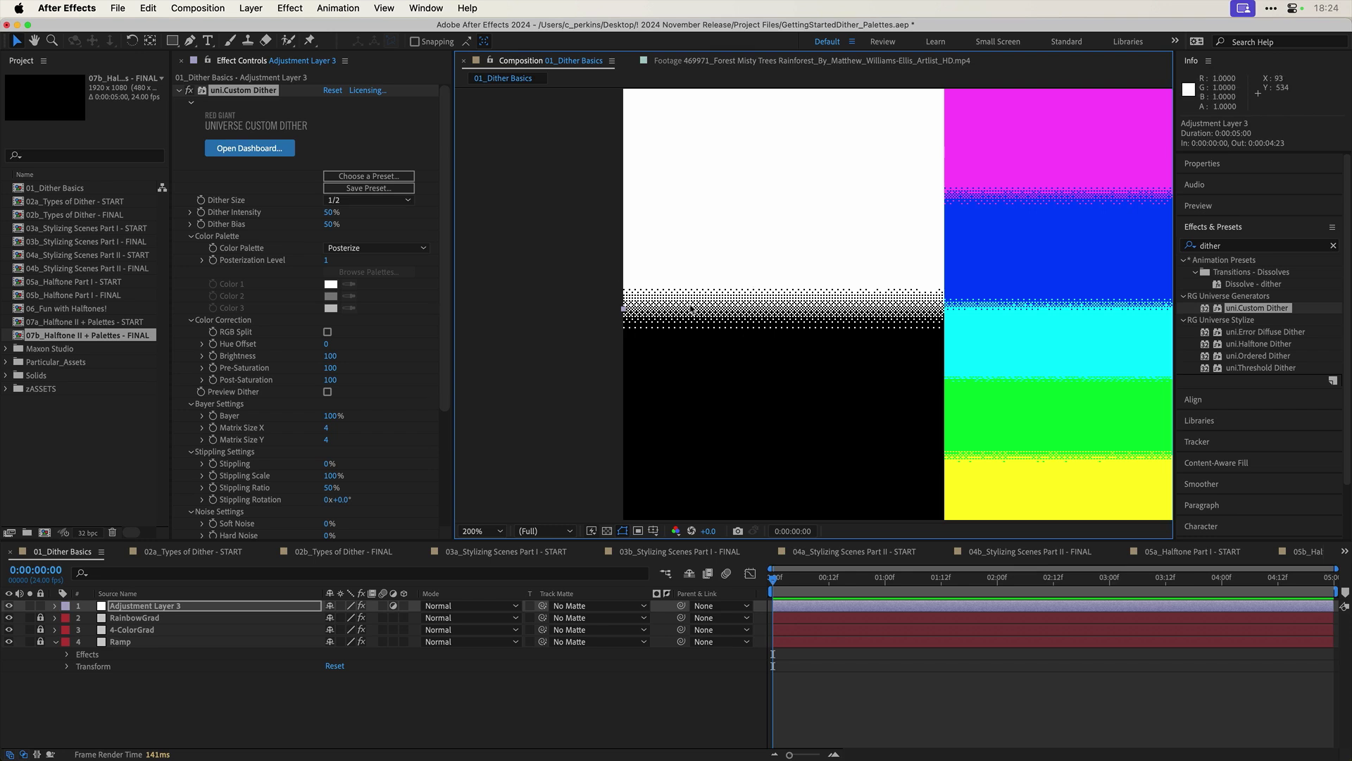
Step: Set the Custom Dither effect's Dither Intensity to 90% and its Posterization Level to 2
{"action": "left_click_drag", "start_coordinate": [329, 214], "coordinate": [360, 212]}
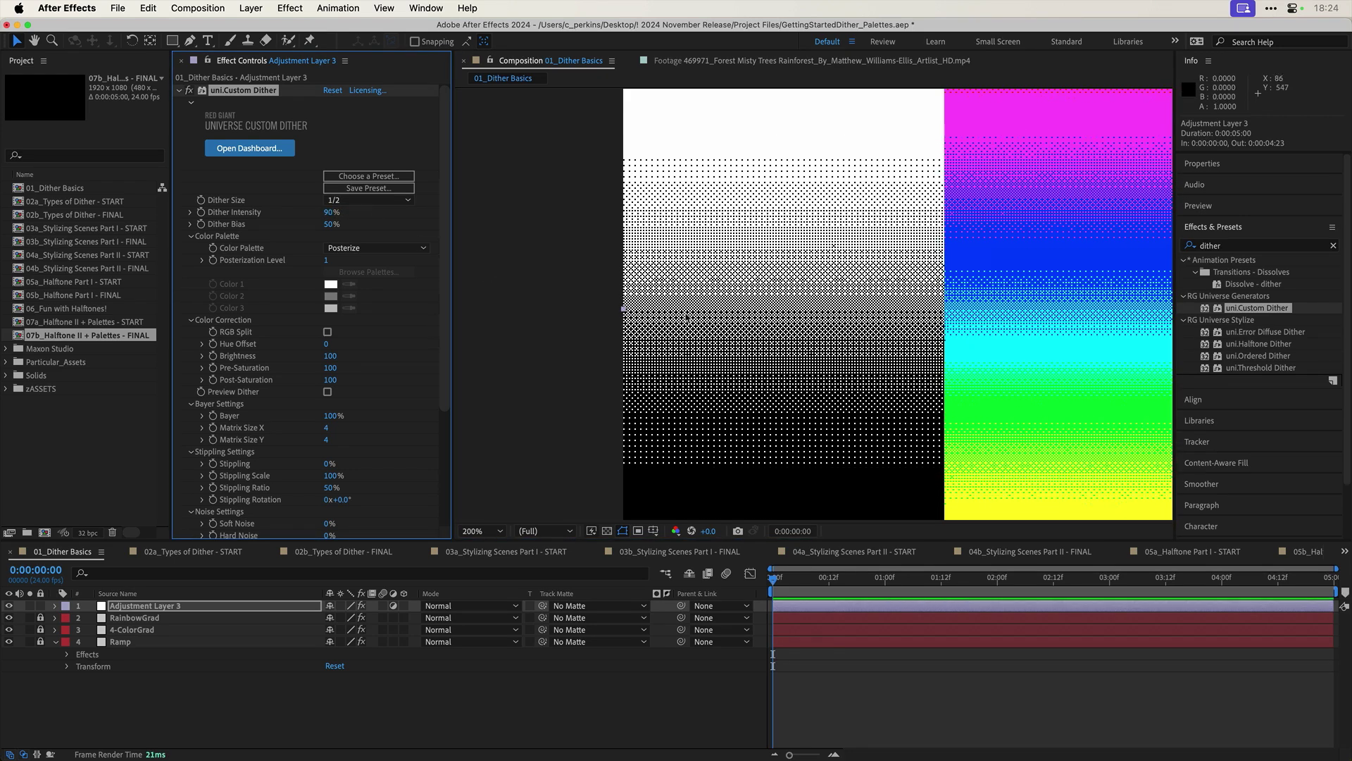
{"action": "scroll", "coordinate": [687, 317], "scroll_direction": "down", "scroll_amount": 1}
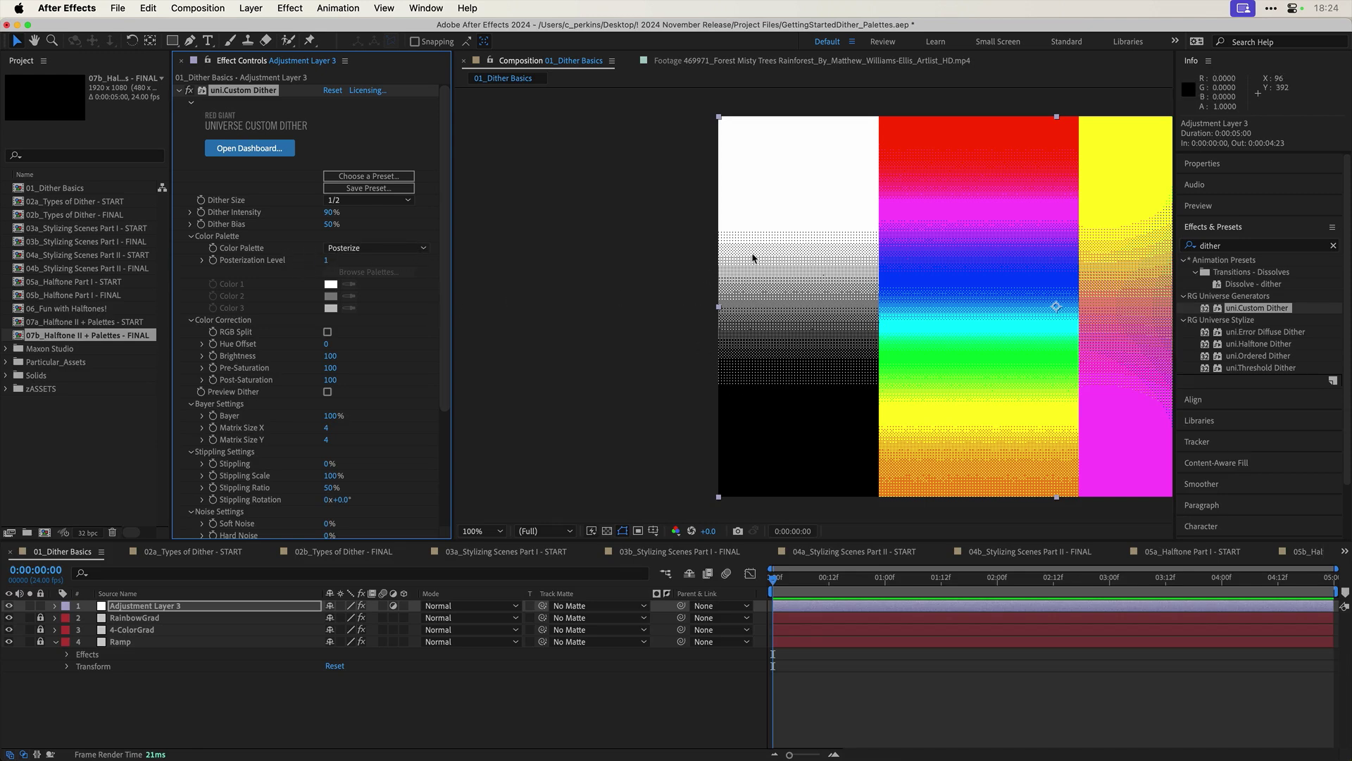
{"action": "left_click", "coordinate": [326, 261]}
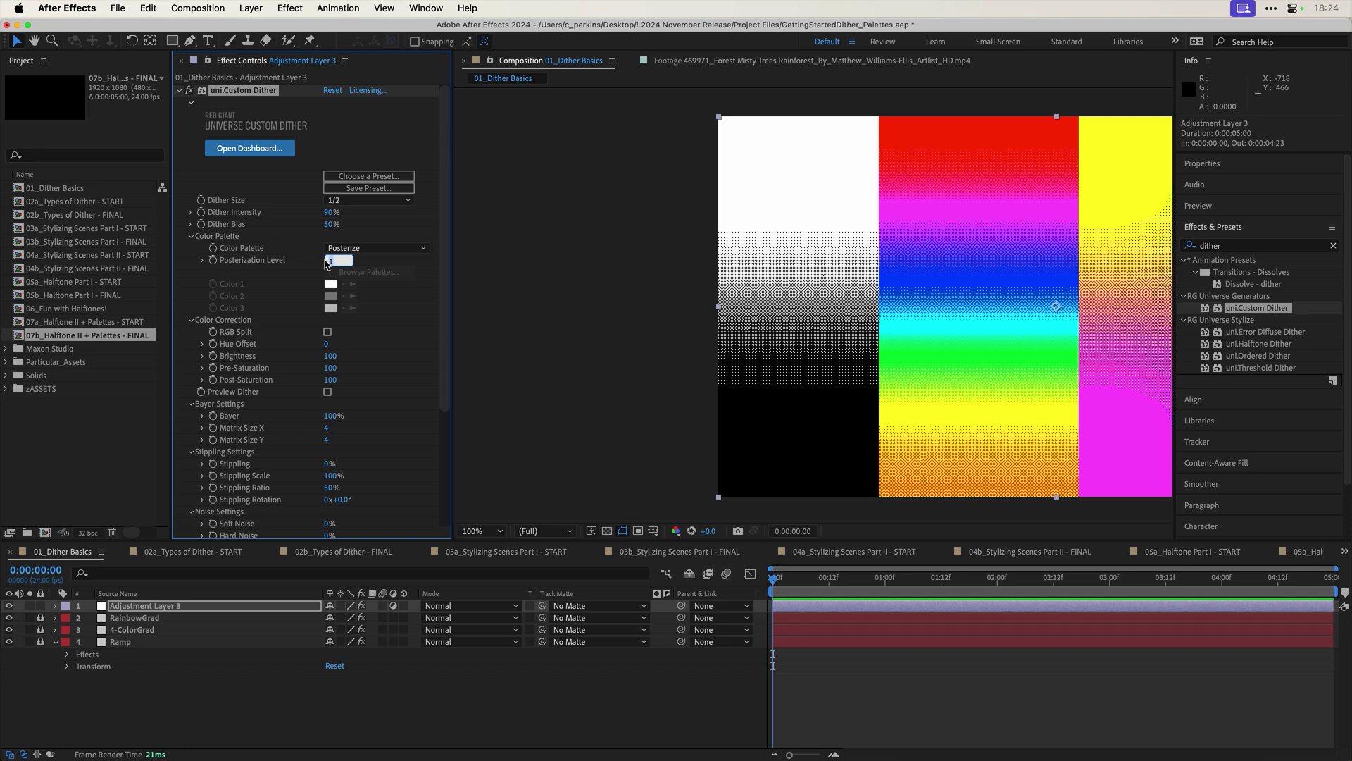
{"action": "key", "text": "Return"}
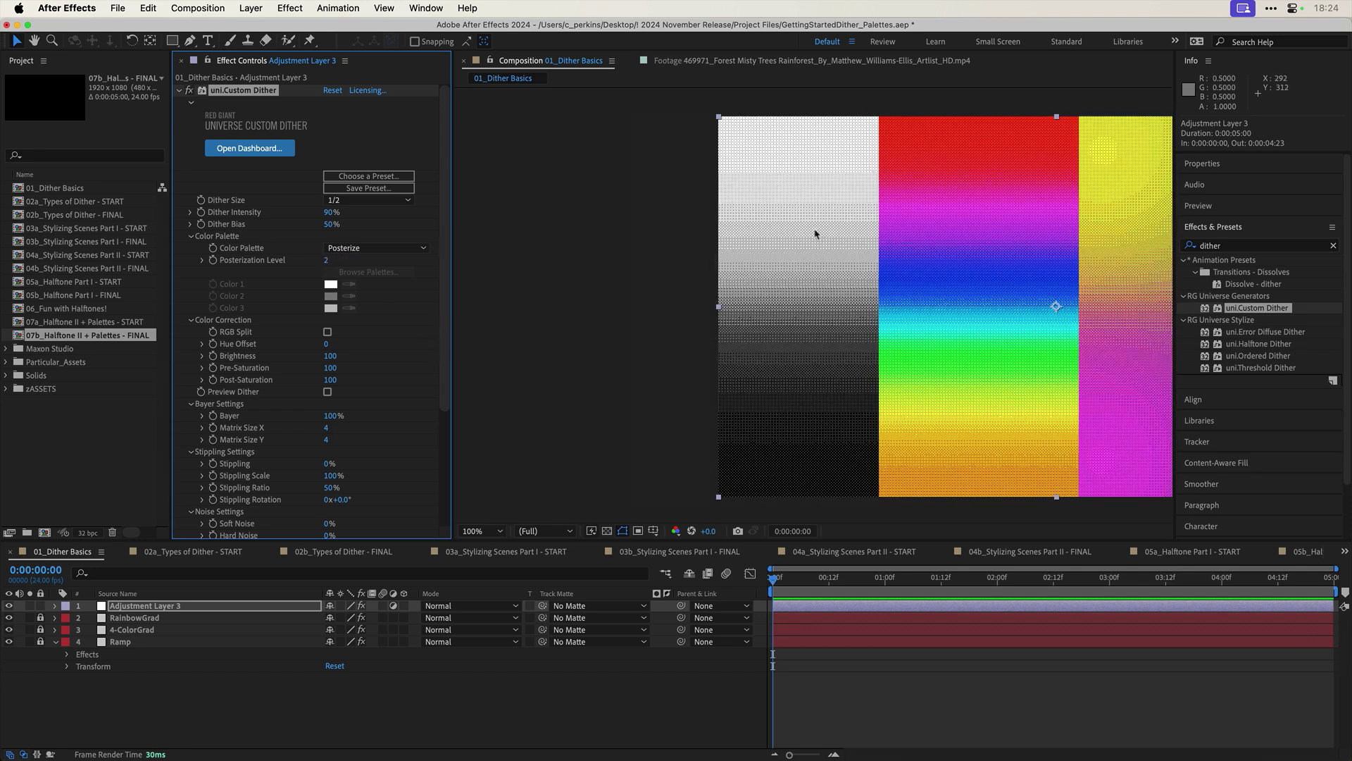
Step: Lower Dither Intensity to 61% and increase the Dither Size through 1/4 and 1/8 to 1/16
{"action": "left_click_drag", "start_coordinate": [327, 213], "coordinate": [310, 215]}
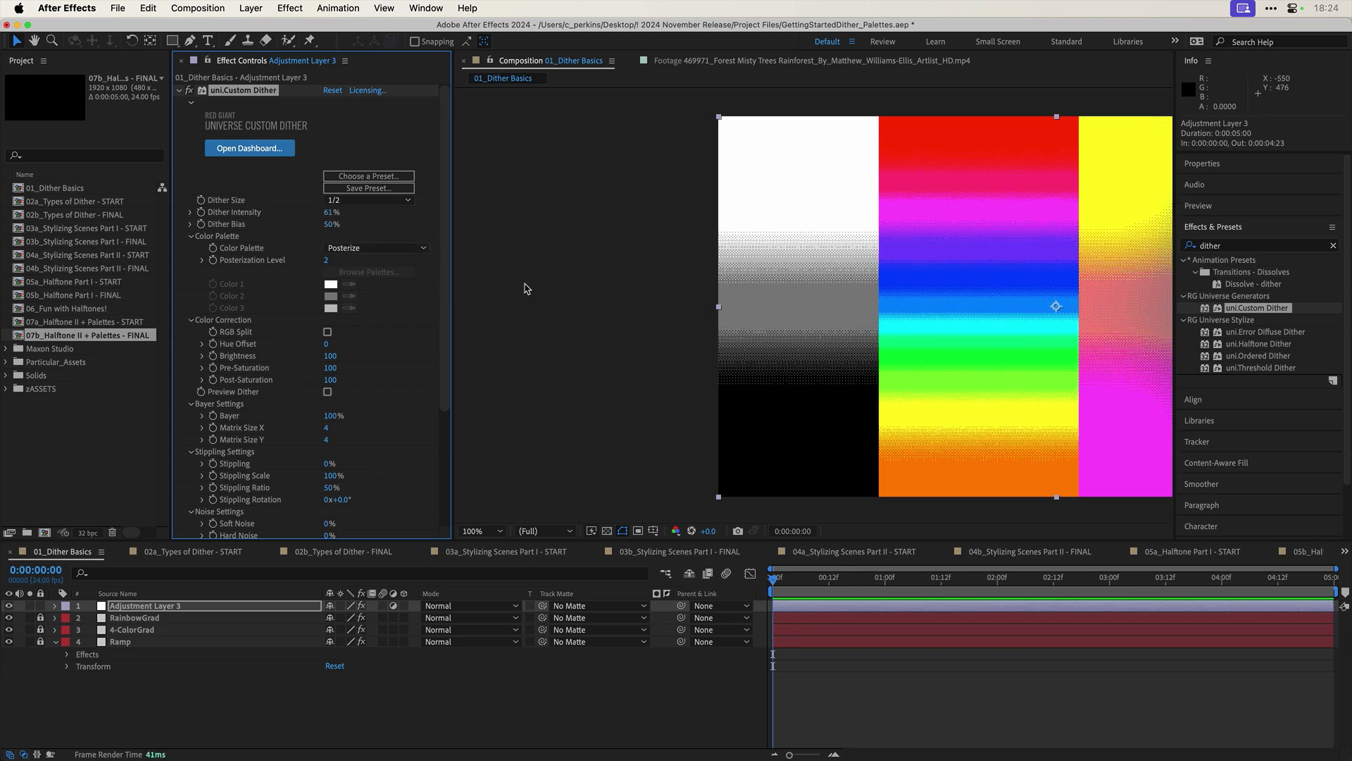
{"action": "left_click_drag", "start_coordinate": [598, 286], "coordinate": [419, 281]}
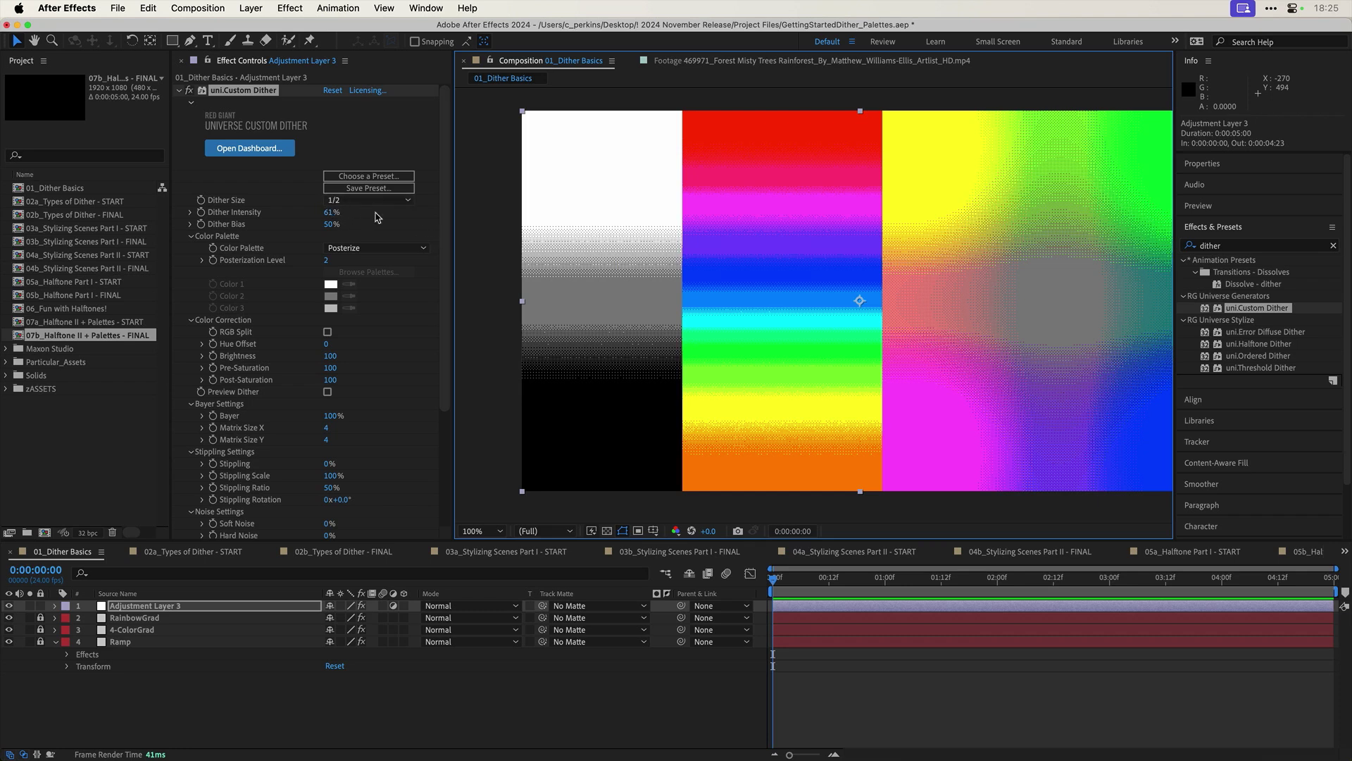
{"action": "left_click", "coordinate": [339, 201]}
{"action": "left_click", "coordinate": [349, 248]}
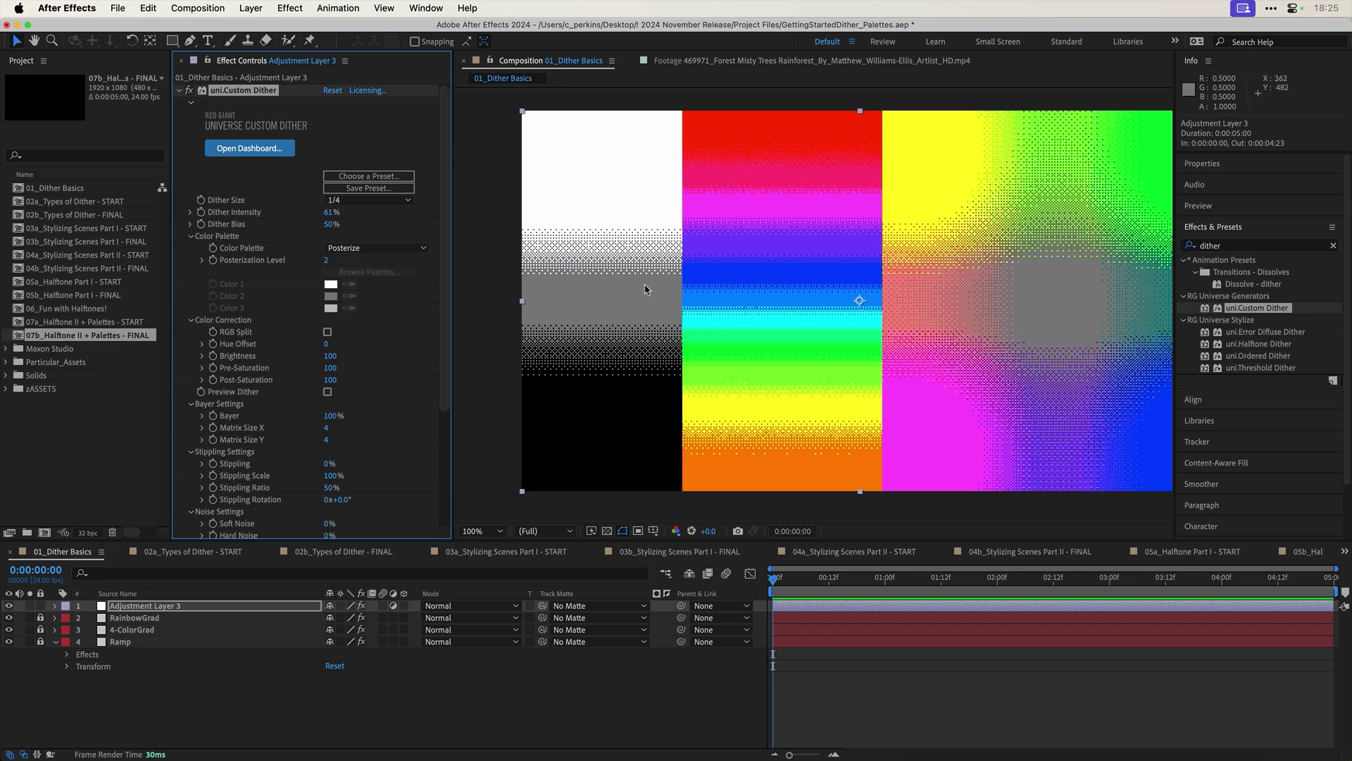
{"action": "left_click", "coordinate": [366, 201]}
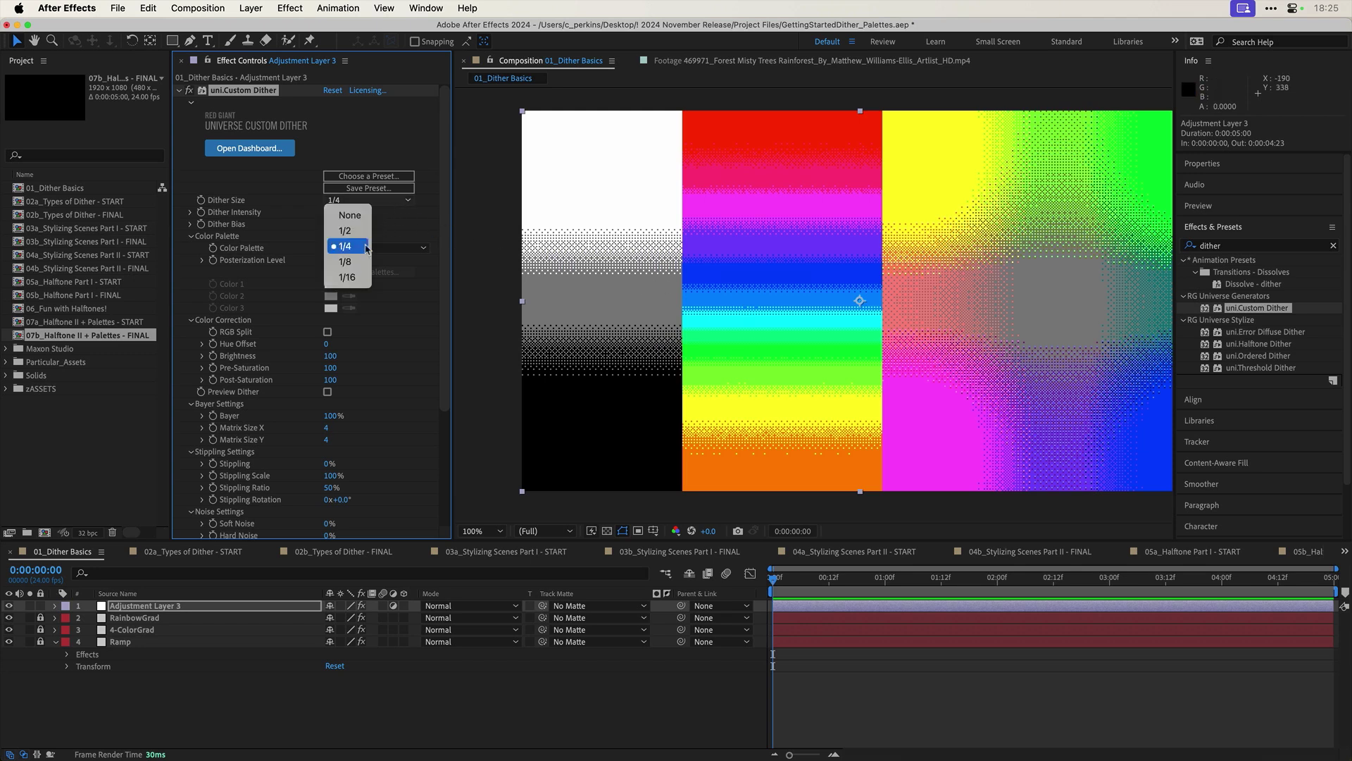
{"action": "left_click", "coordinate": [356, 261]}
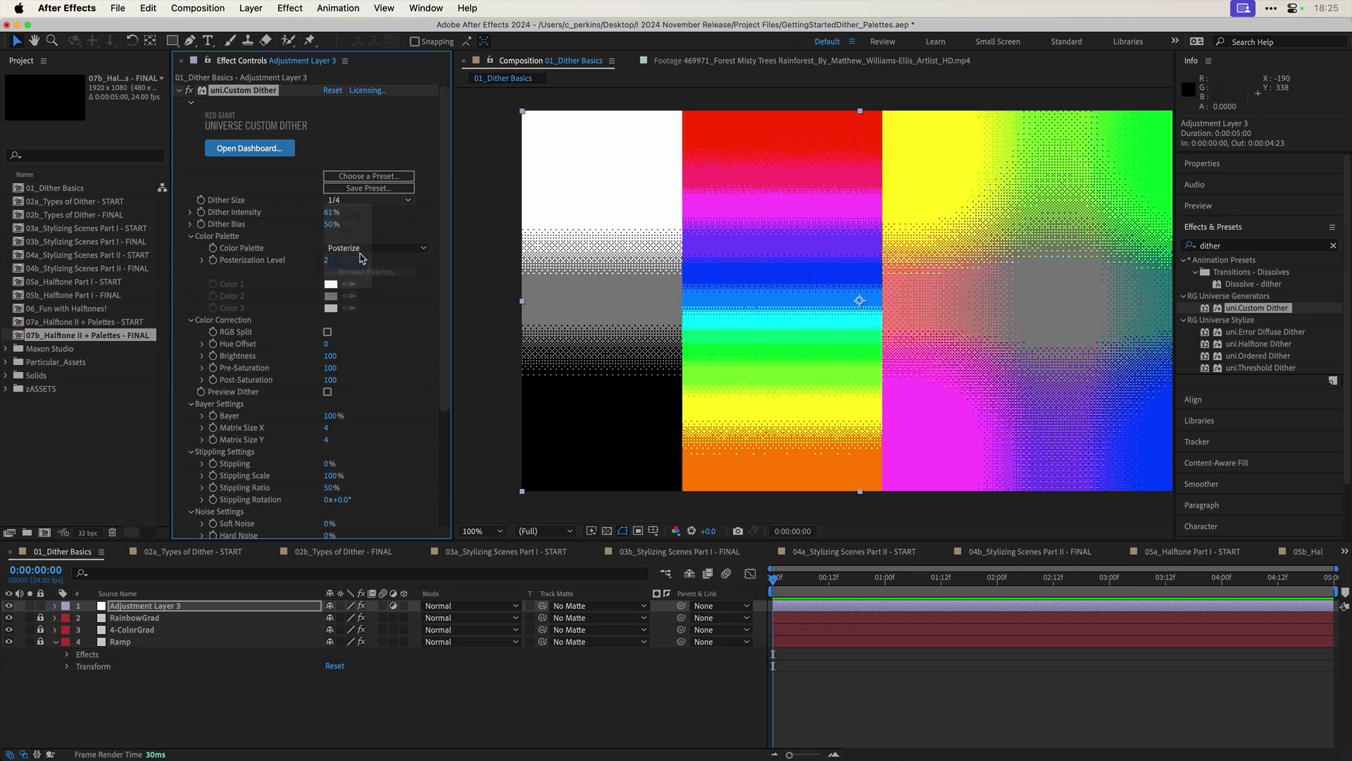
{"action": "left_click", "coordinate": [371, 201]}
{"action": "left_click", "coordinate": [352, 280]}
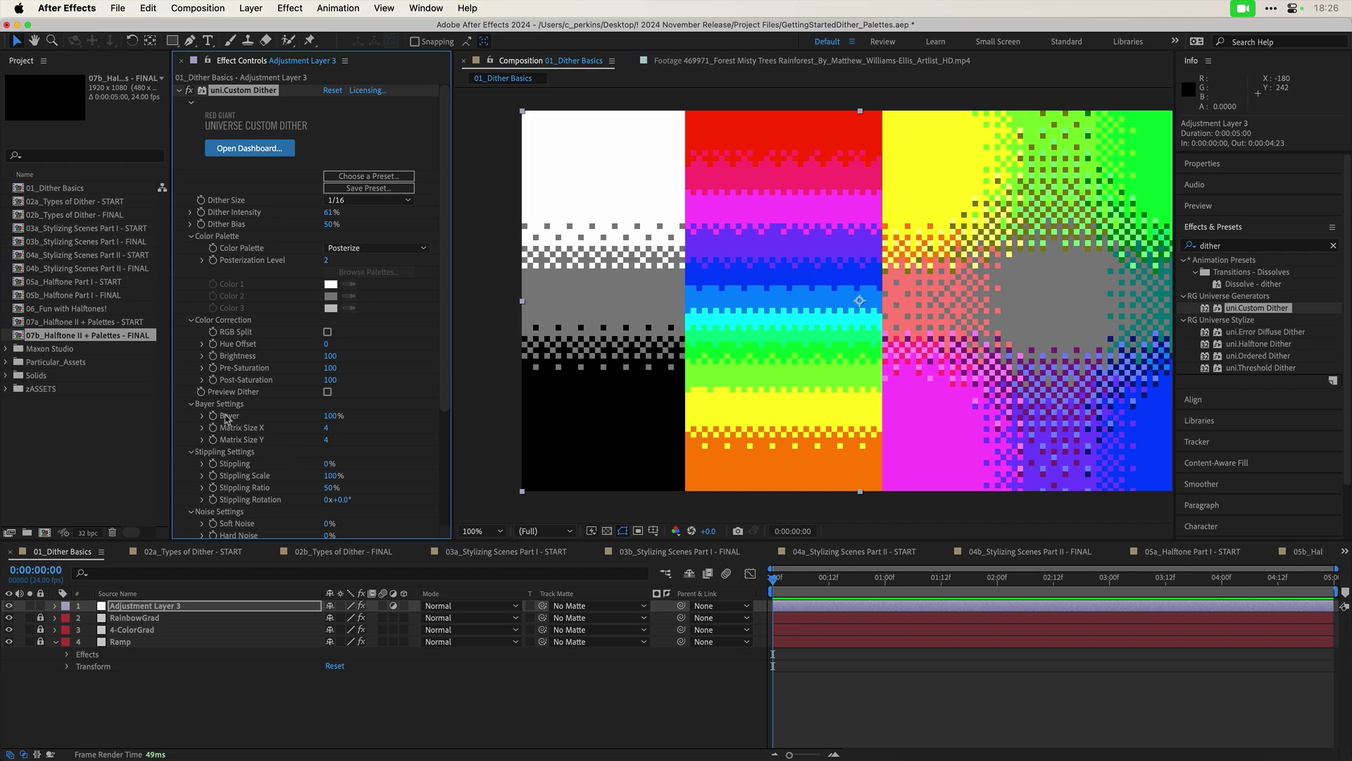
Step: Set the Bayer Matrix Size X and Y to 8 and Stippling to 50%
{"action": "left_click_drag", "start_coordinate": [327, 427], "coordinate": [336, 427]}
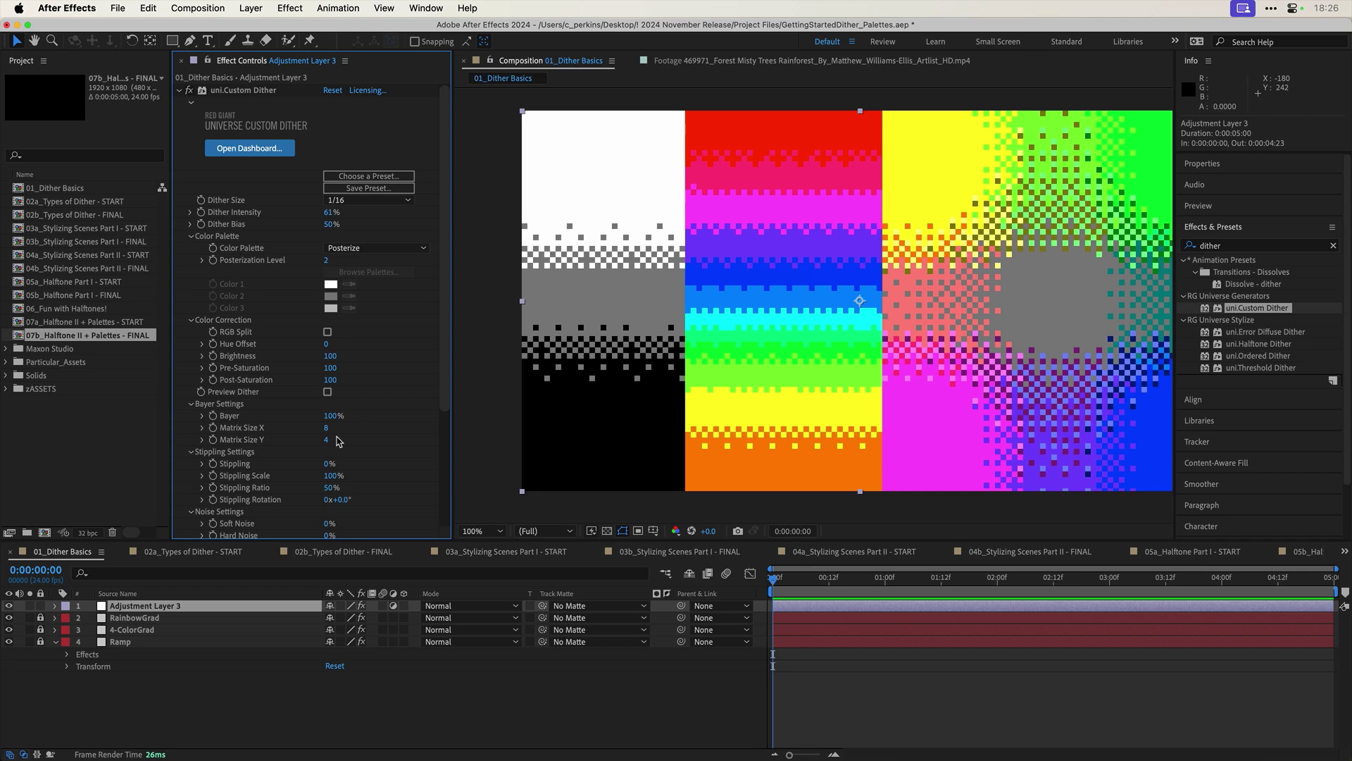
{"action": "left_click_drag", "start_coordinate": [327, 441], "coordinate": [356, 460]}
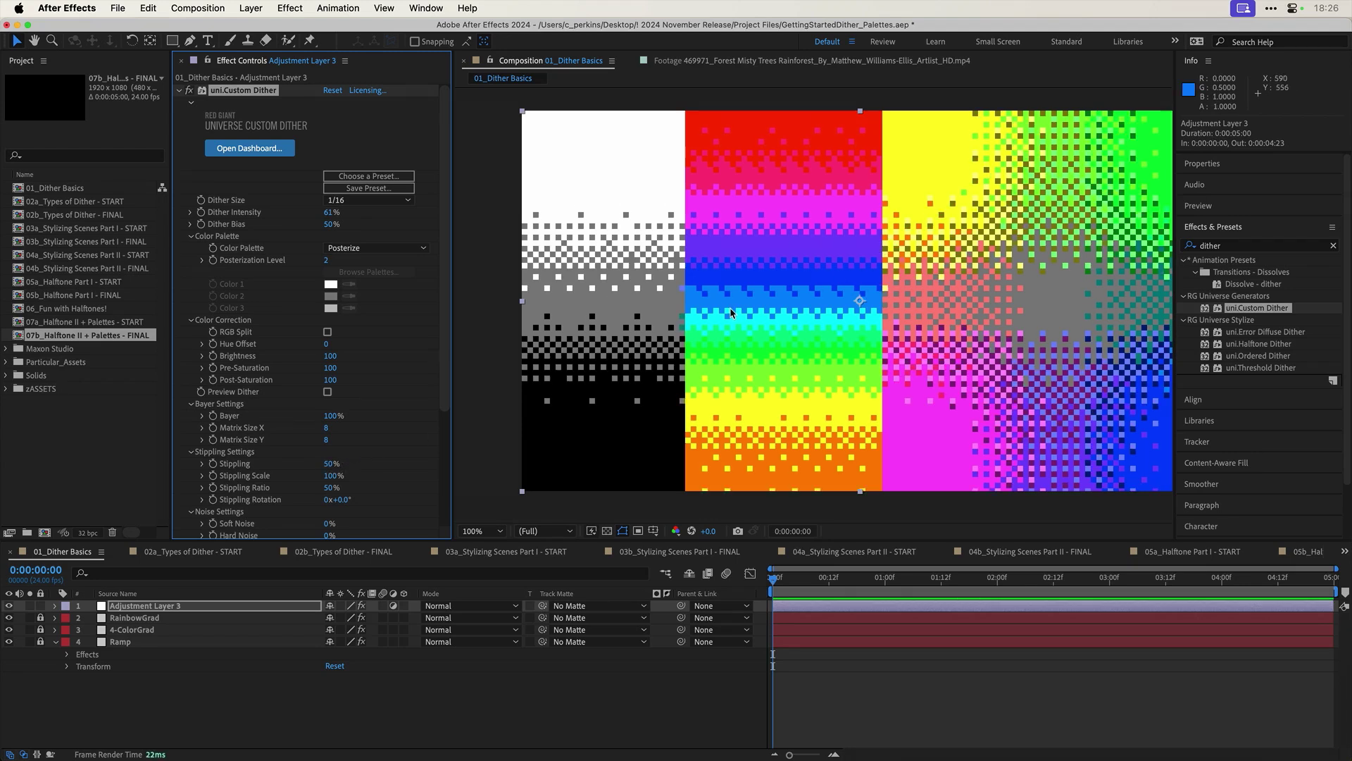
{"action": "left_click_drag", "start_coordinate": [715, 307], "coordinate": [669, 314]}
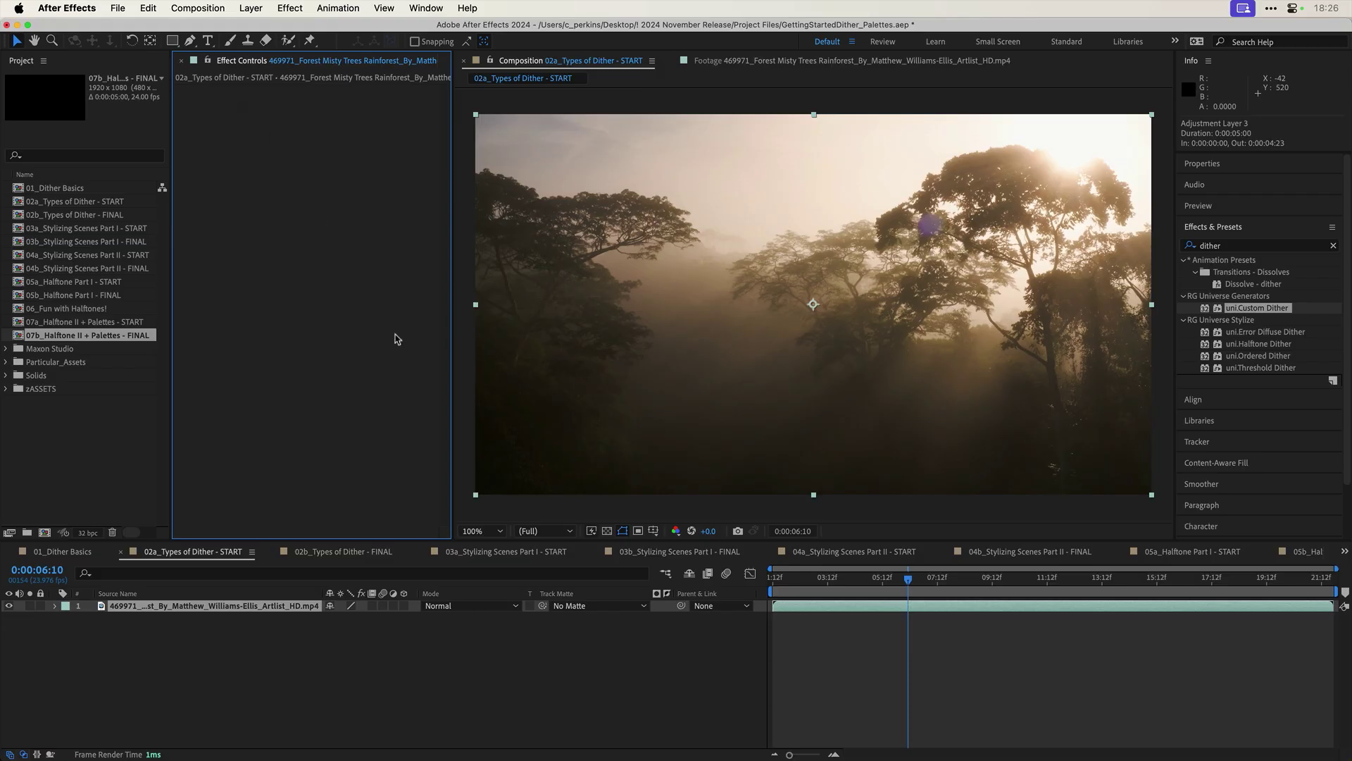
Step: Preview the rainforest clip in 02a_Types of Dither - START, apply uni.Ordered Dither to it and scrub to 0:00:06:12
{"action": "key", "text": "space"}
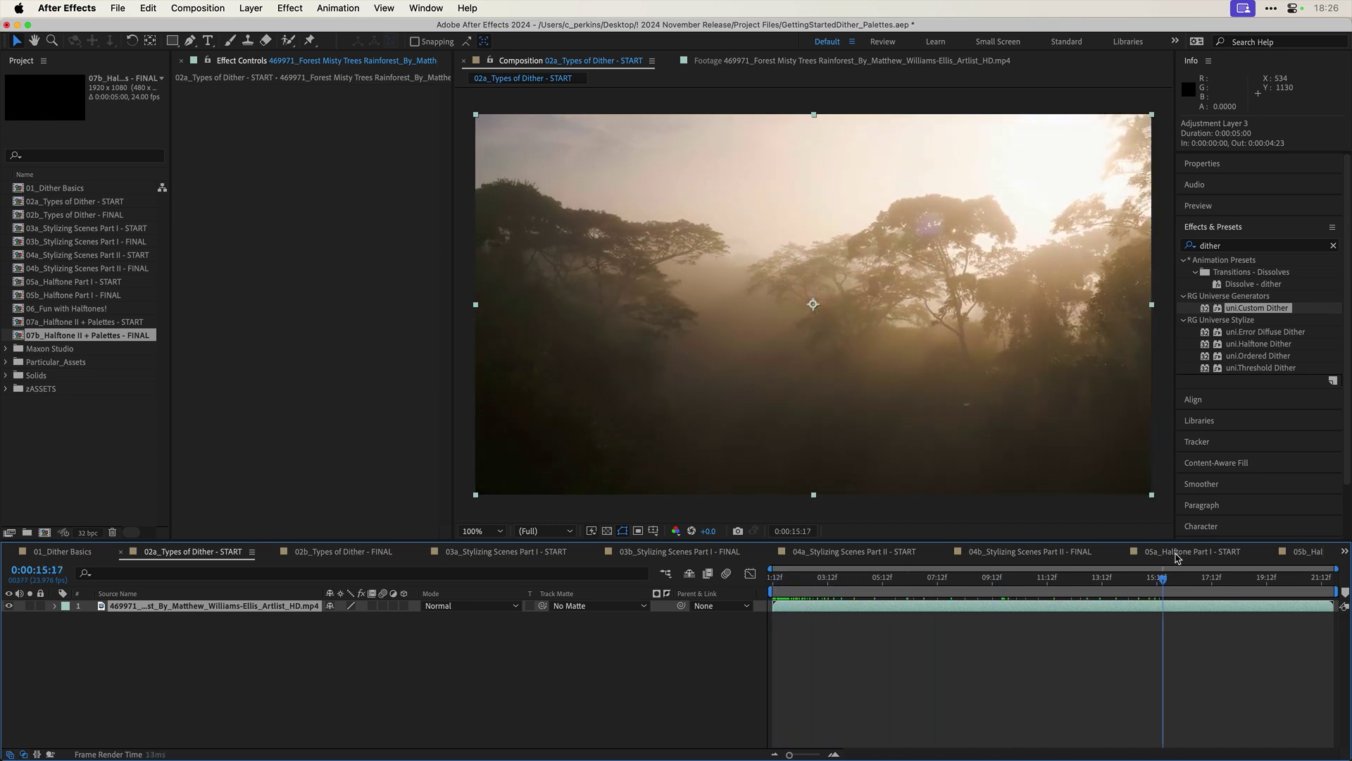
{"action": "key", "text": "space"}
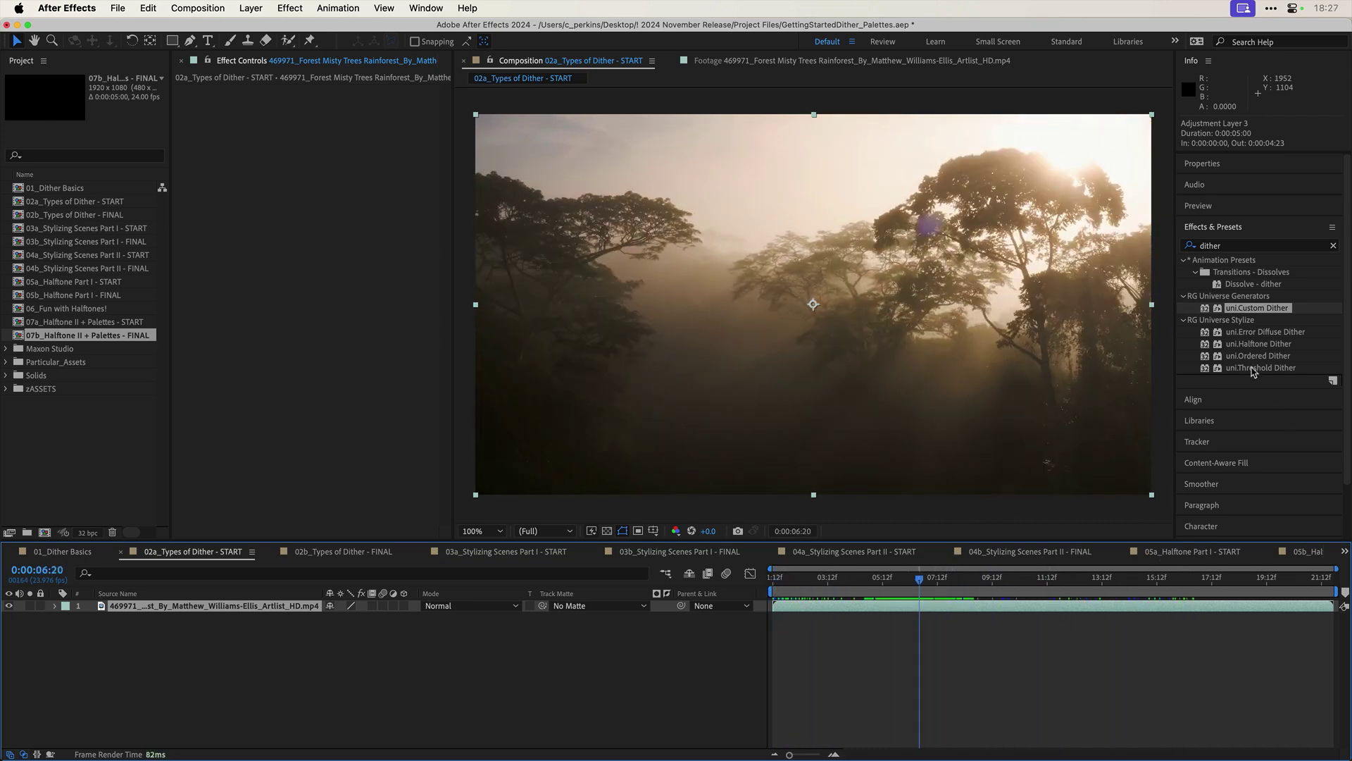
{"action": "left_click_drag", "start_coordinate": [1259, 356], "coordinate": [930, 419]}
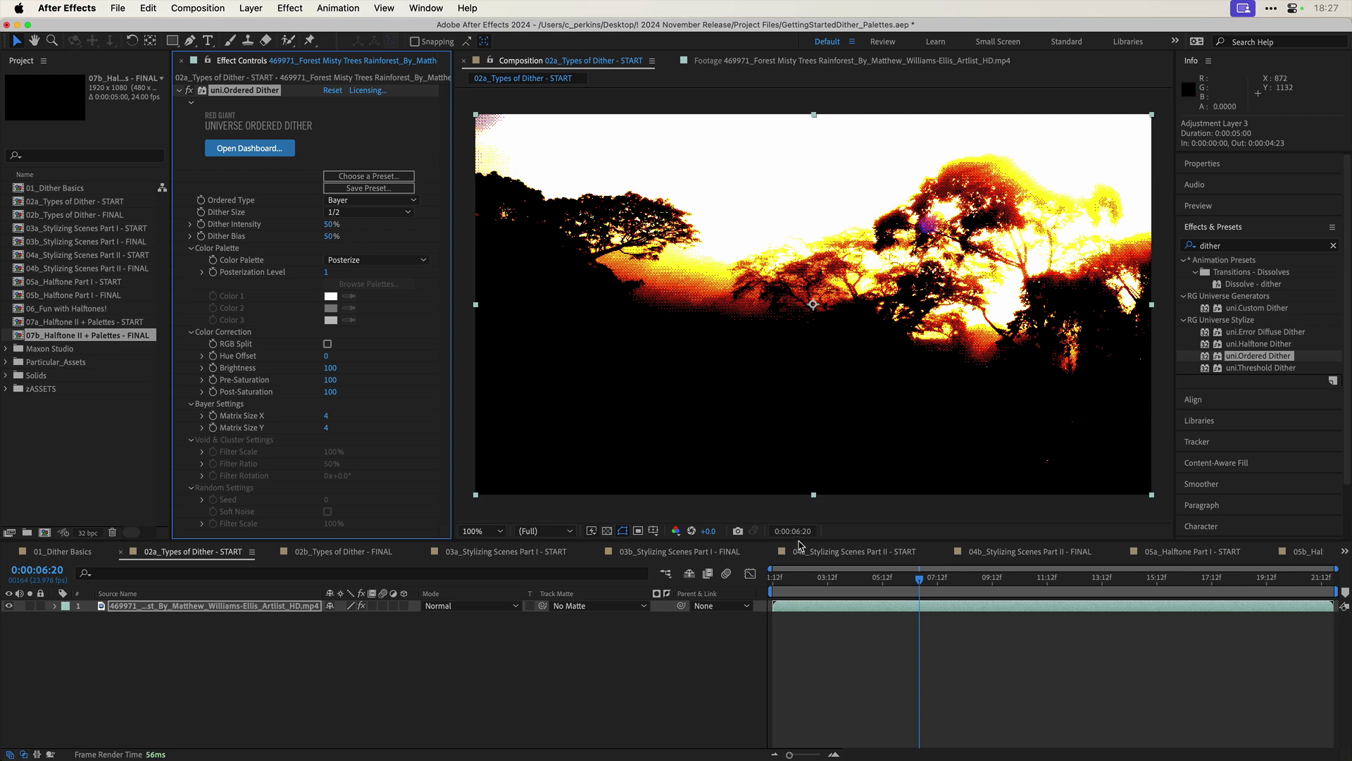
{"action": "left_click", "coordinate": [813, 579]}
{"action": "left_click_drag", "start_coordinate": [813, 582], "coordinate": [909, 555]}
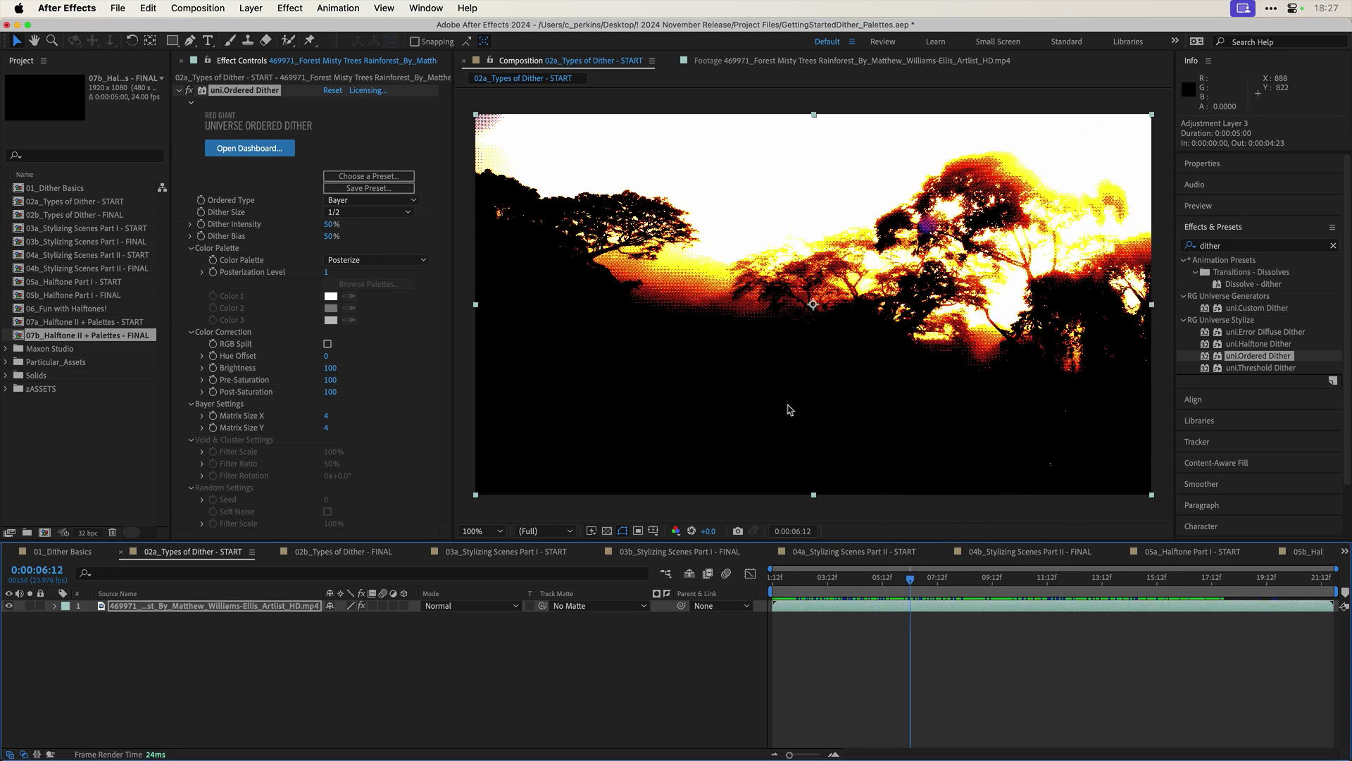
Step: Try a Posterization Level of 2, a Dither Intensity of 61% and a different Dither Bias on the Ordered Dither
{"action": "left_click", "coordinate": [325, 272]}
{"action": "type", "text": "2"}
{"action": "key", "text": "Return"}
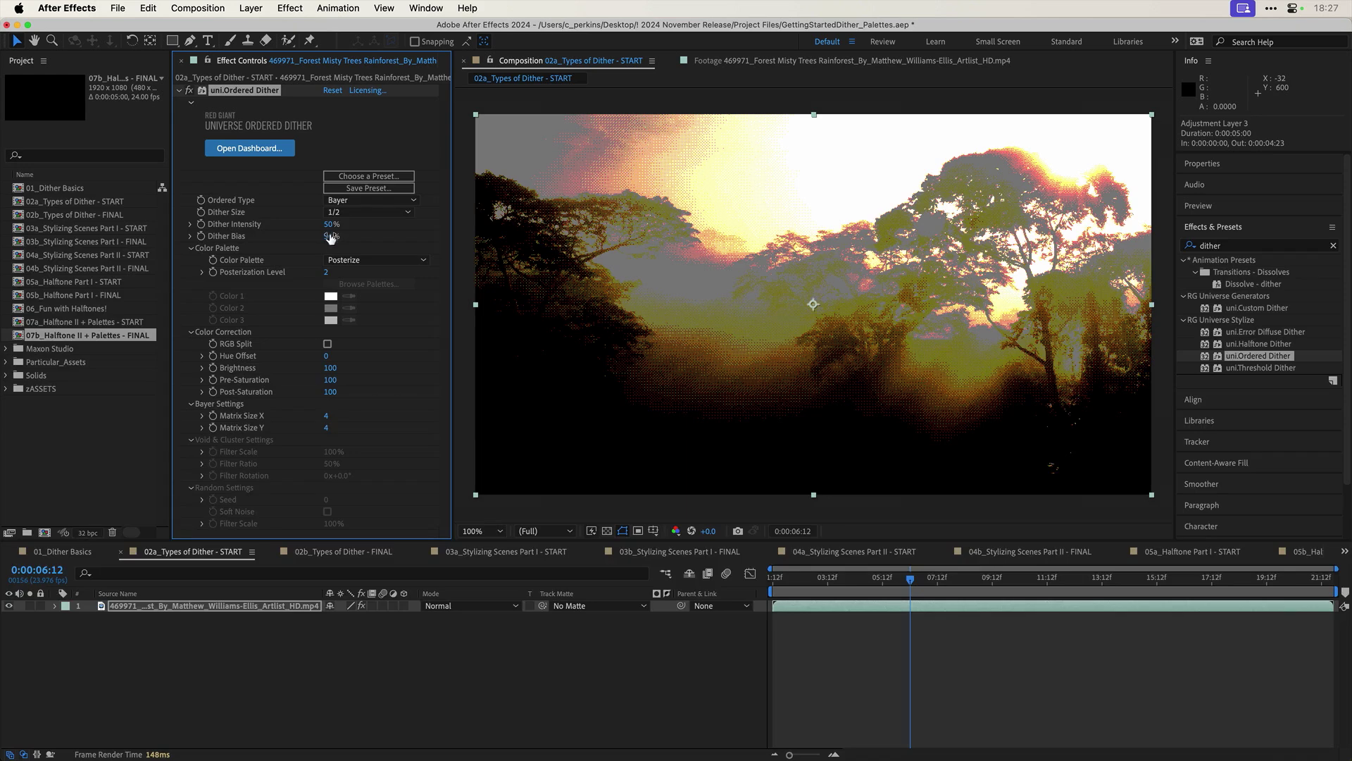
{"action": "left_click_drag", "start_coordinate": [330, 226], "coordinate": [339, 225]}
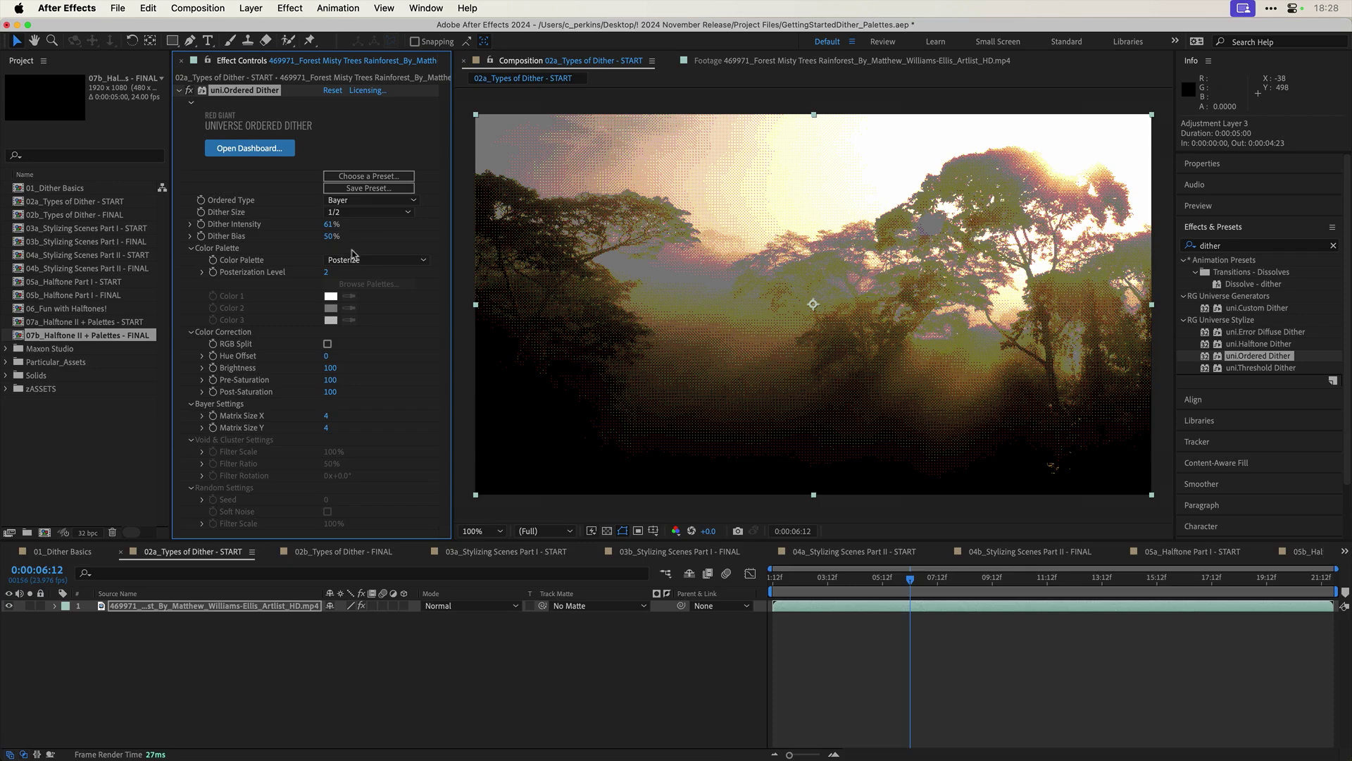
{"action": "left_click_drag", "start_coordinate": [326, 237], "coordinate": [319, 237]}
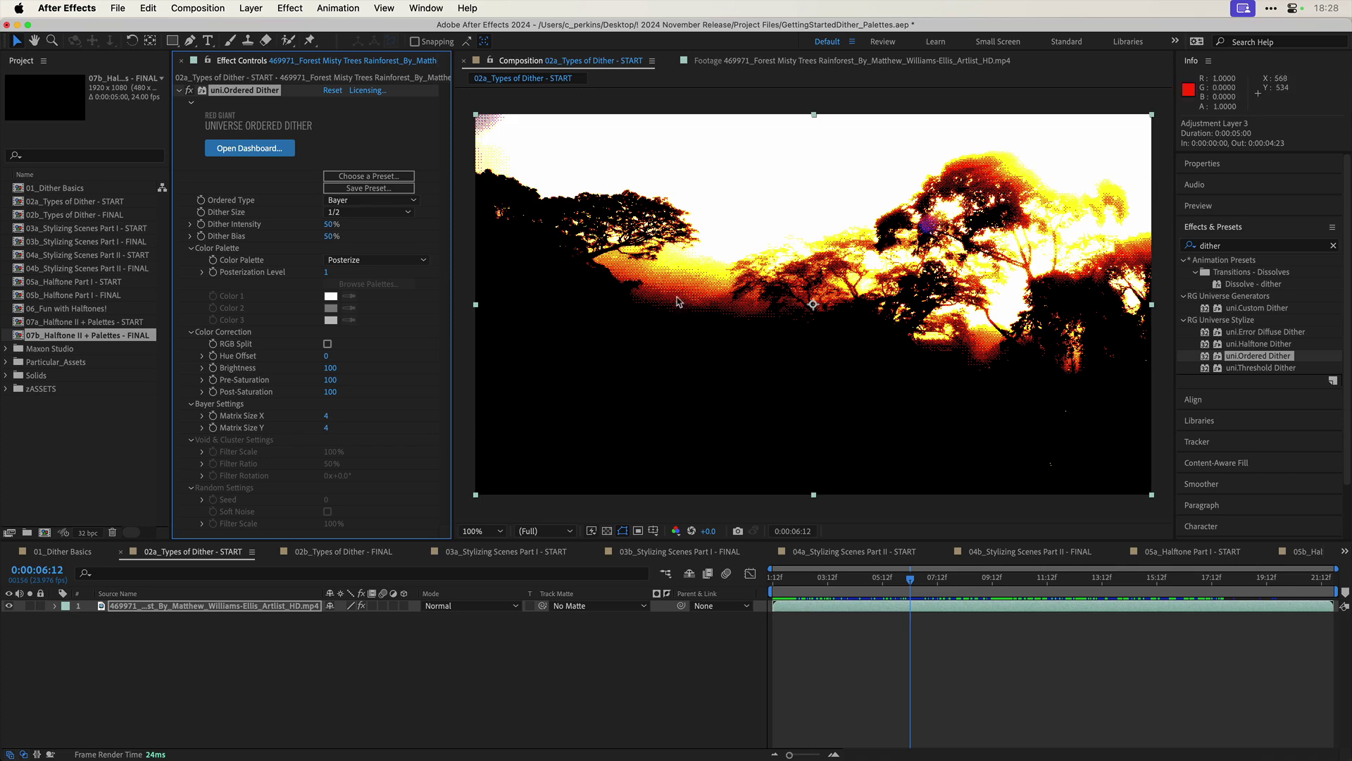
Step: Examine the Bayer dither pattern up close where the sunset glow fades into the dark trees
{"action": "key", "text": "period"}
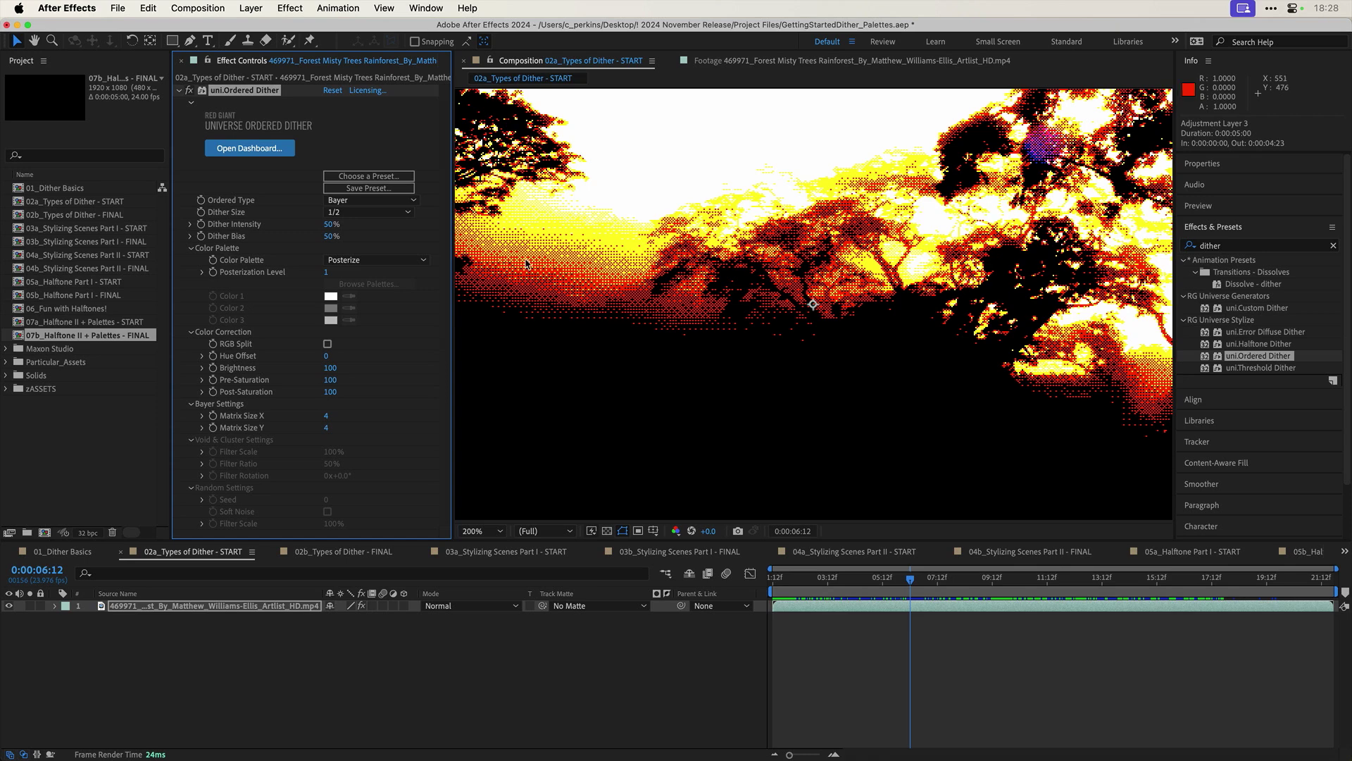
{"action": "key", "text": "period"}
{"action": "key", "text": "comma"}
{"action": "key", "text": "comma"}
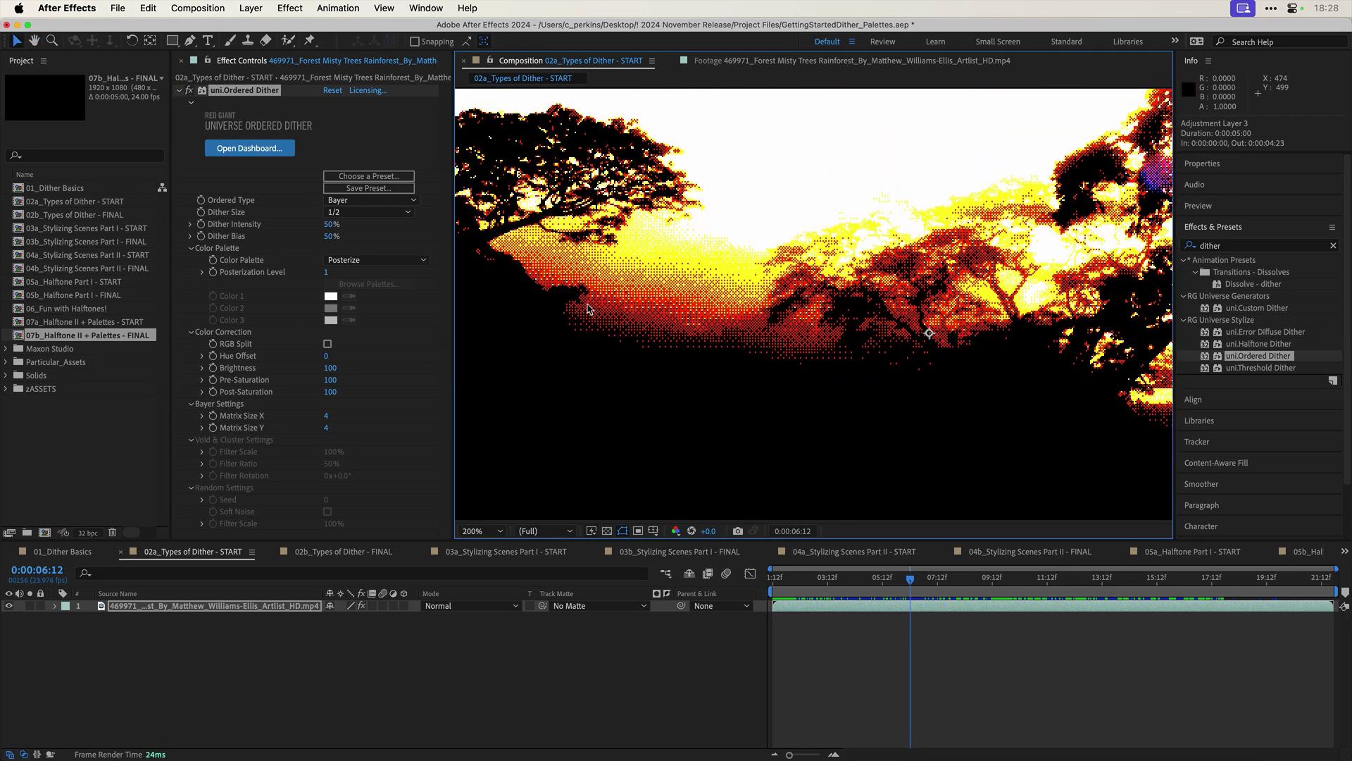
{"action": "key", "text": "period"}
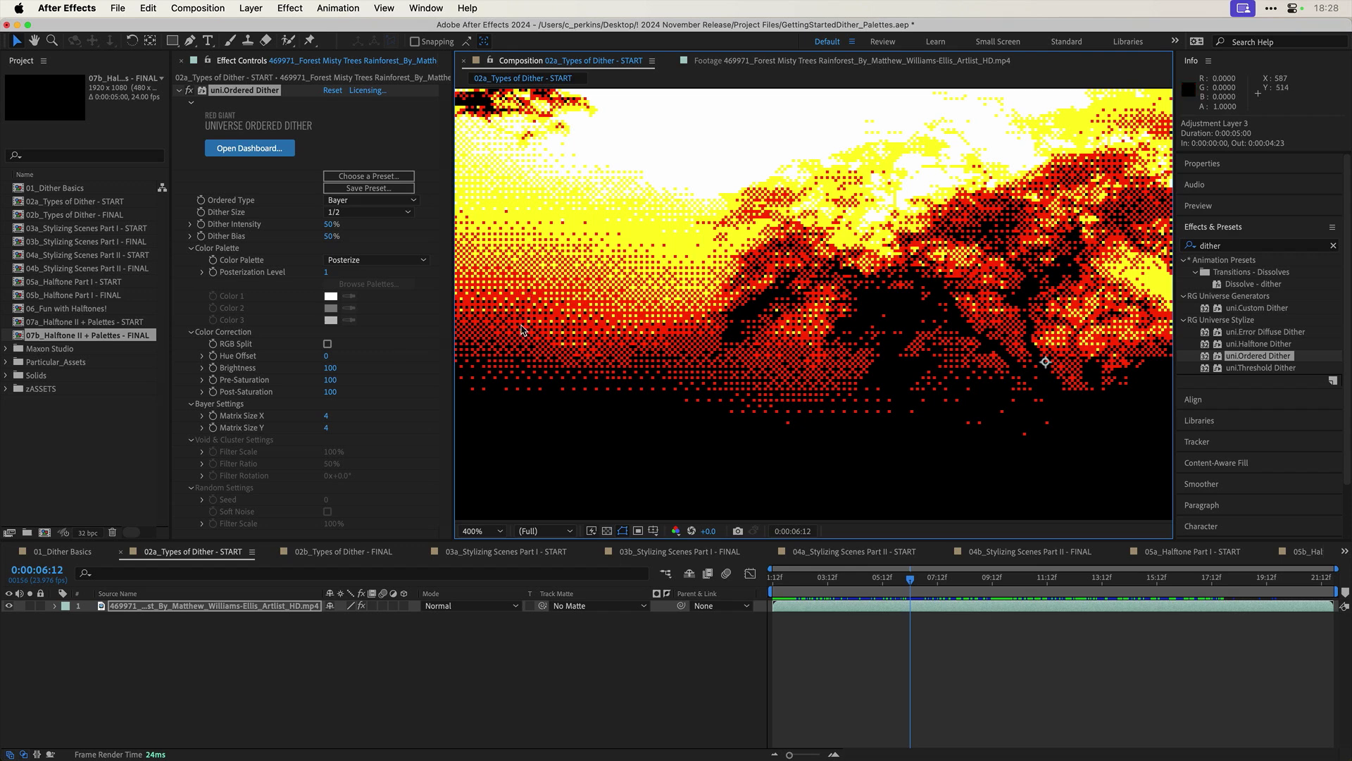
{"action": "key", "text": "comma"}
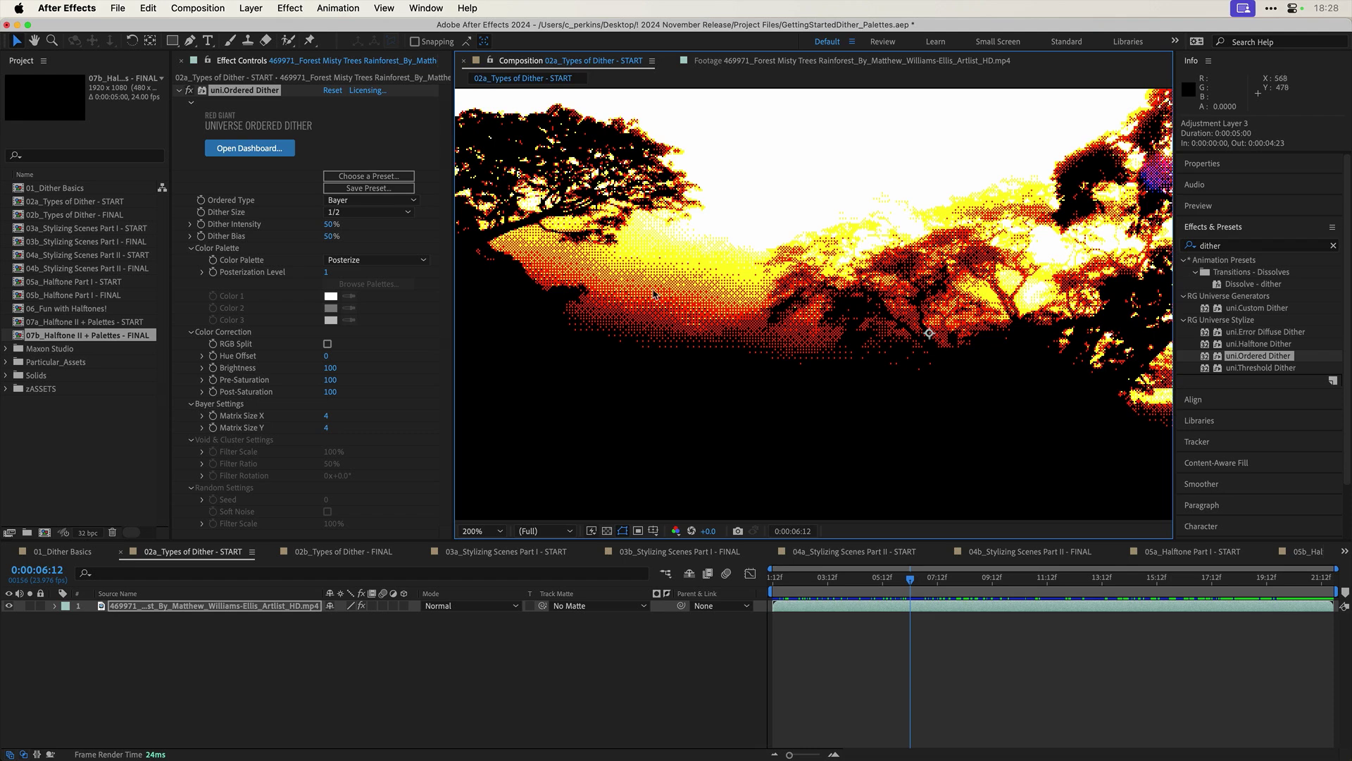
{"action": "left_click_drag", "start_coordinate": [648, 303], "coordinate": [645, 323]}
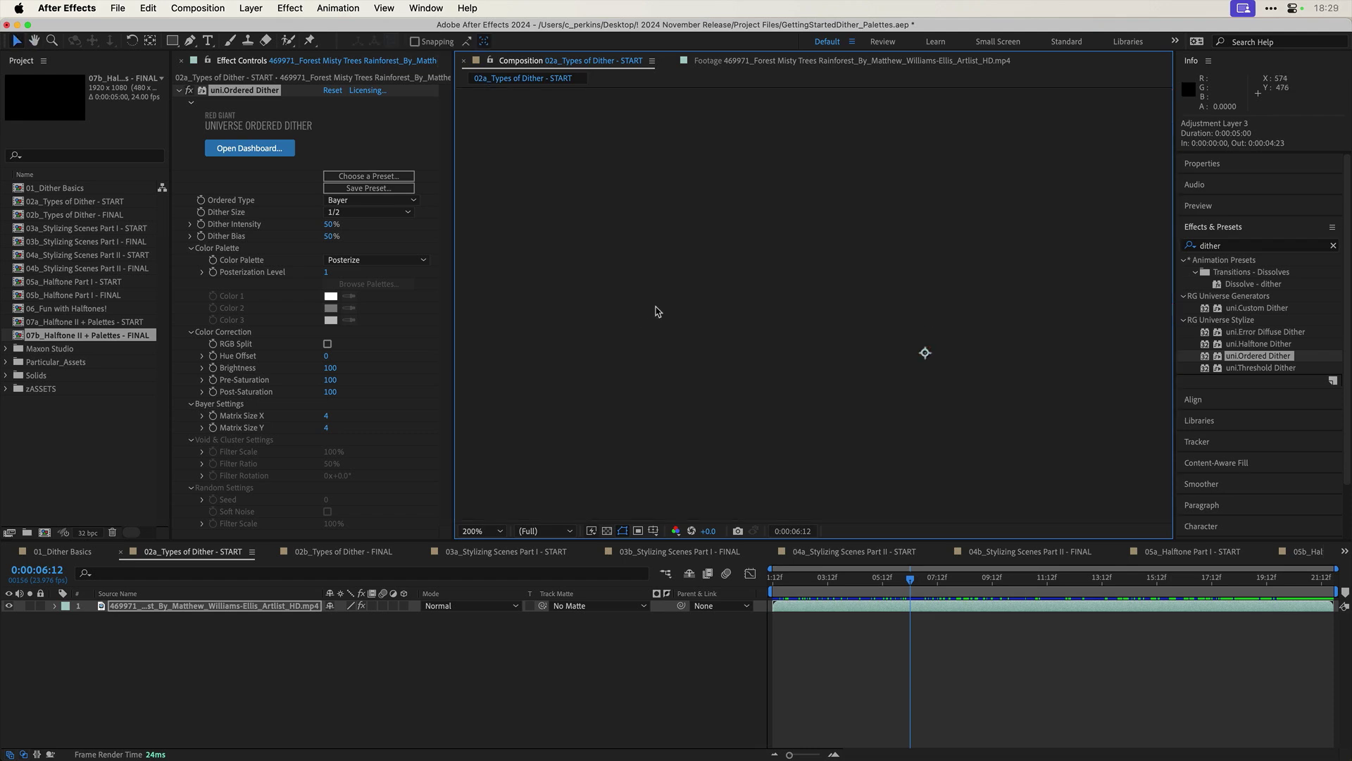
Step: At 0:00:05:12, try the Void & Cluster Ordered Type and switch the Ordered Dither's type to Random
{"action": "left_click", "coordinate": [882, 578]}
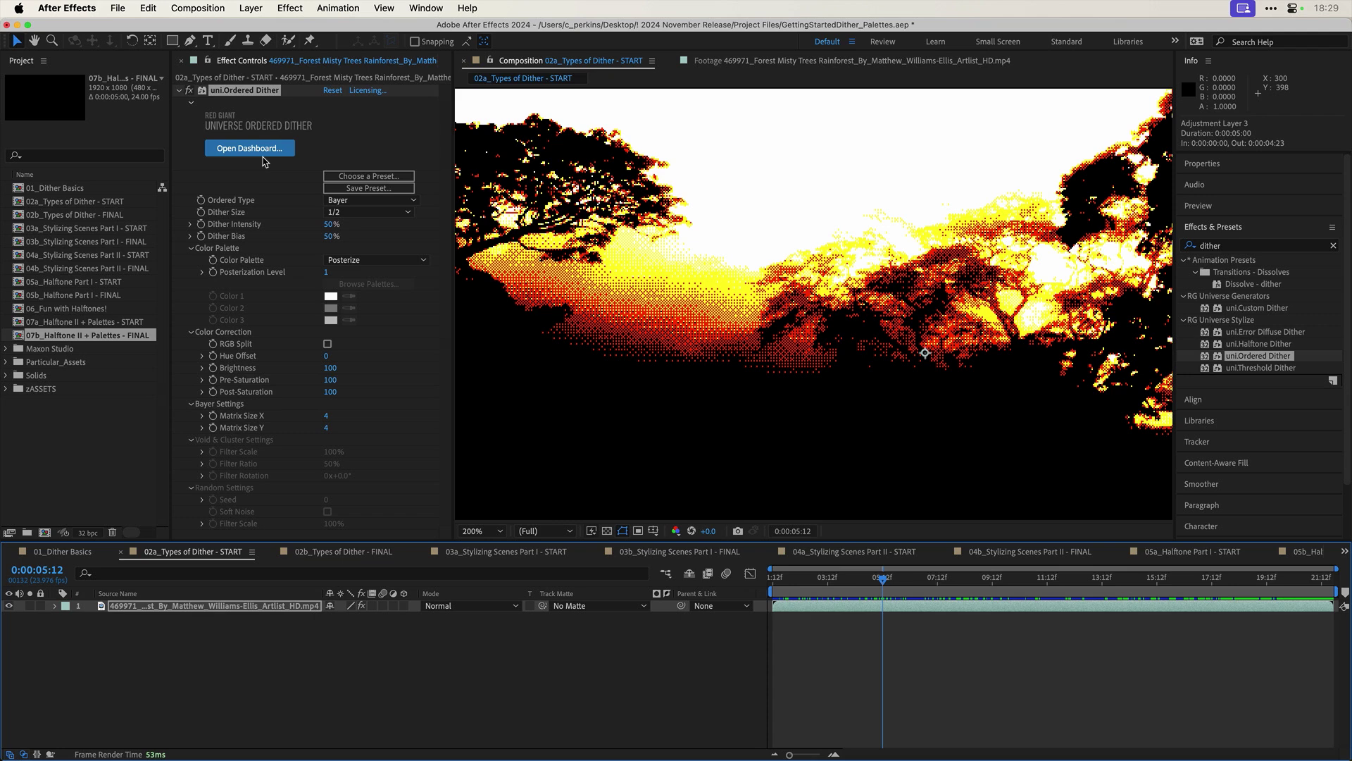
{"action": "left_click", "coordinate": [347, 203]}
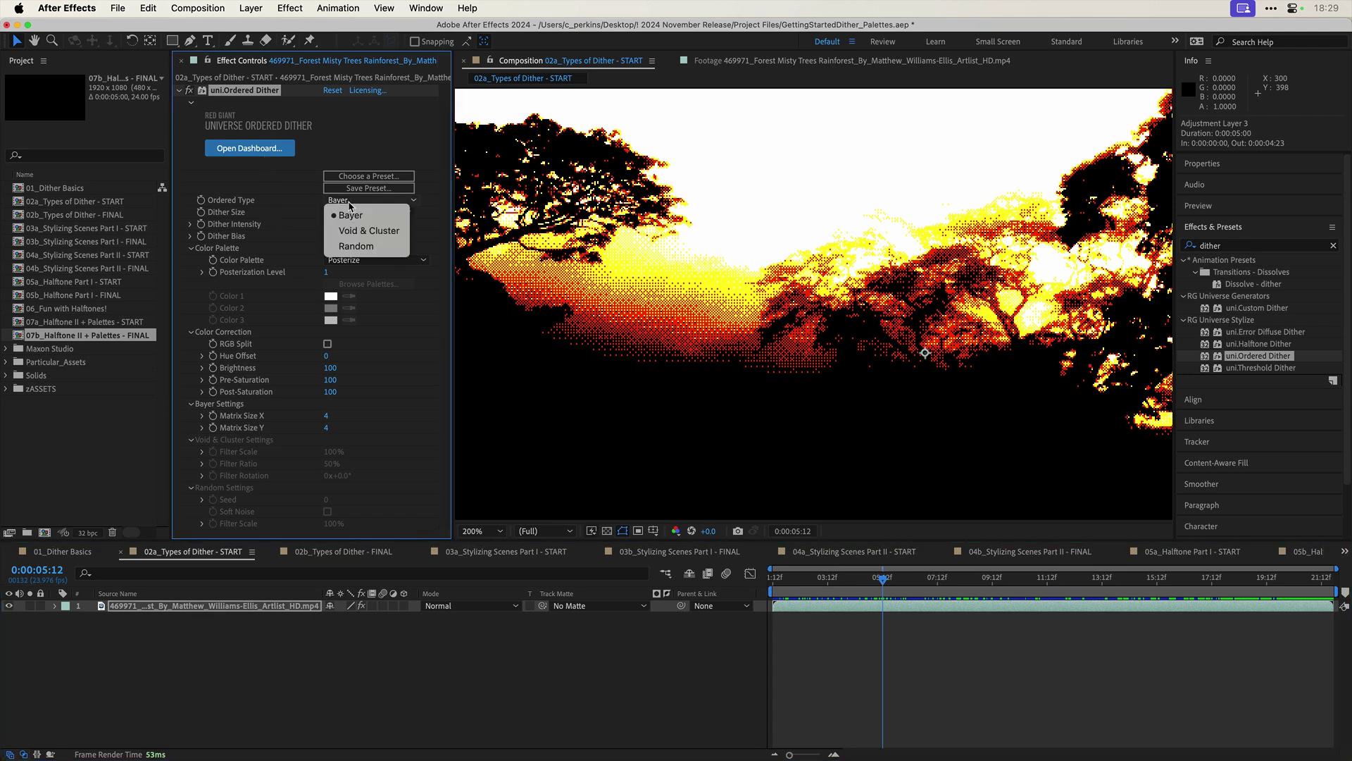
{"action": "left_click", "coordinate": [364, 231]}
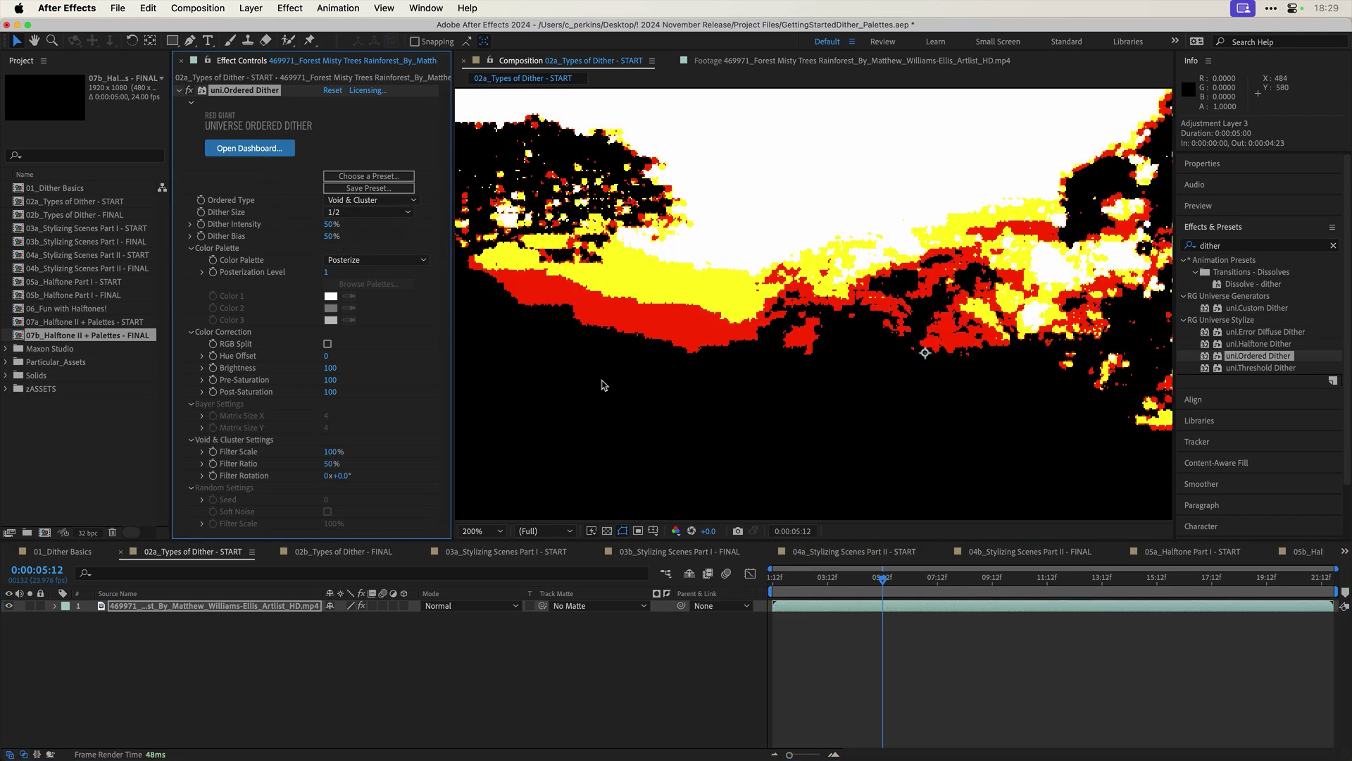
{"action": "left_click", "coordinate": [374, 203]}
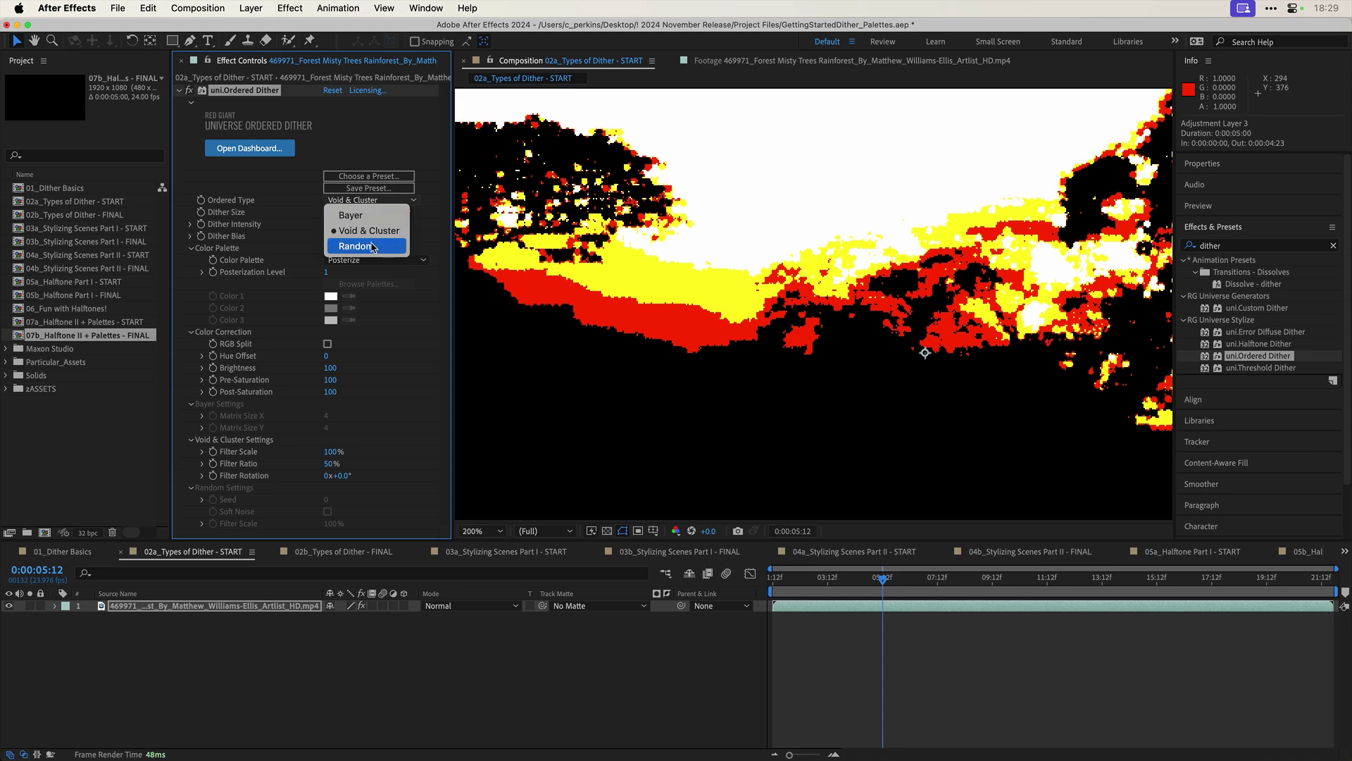
{"action": "left_click", "coordinate": [373, 246]}
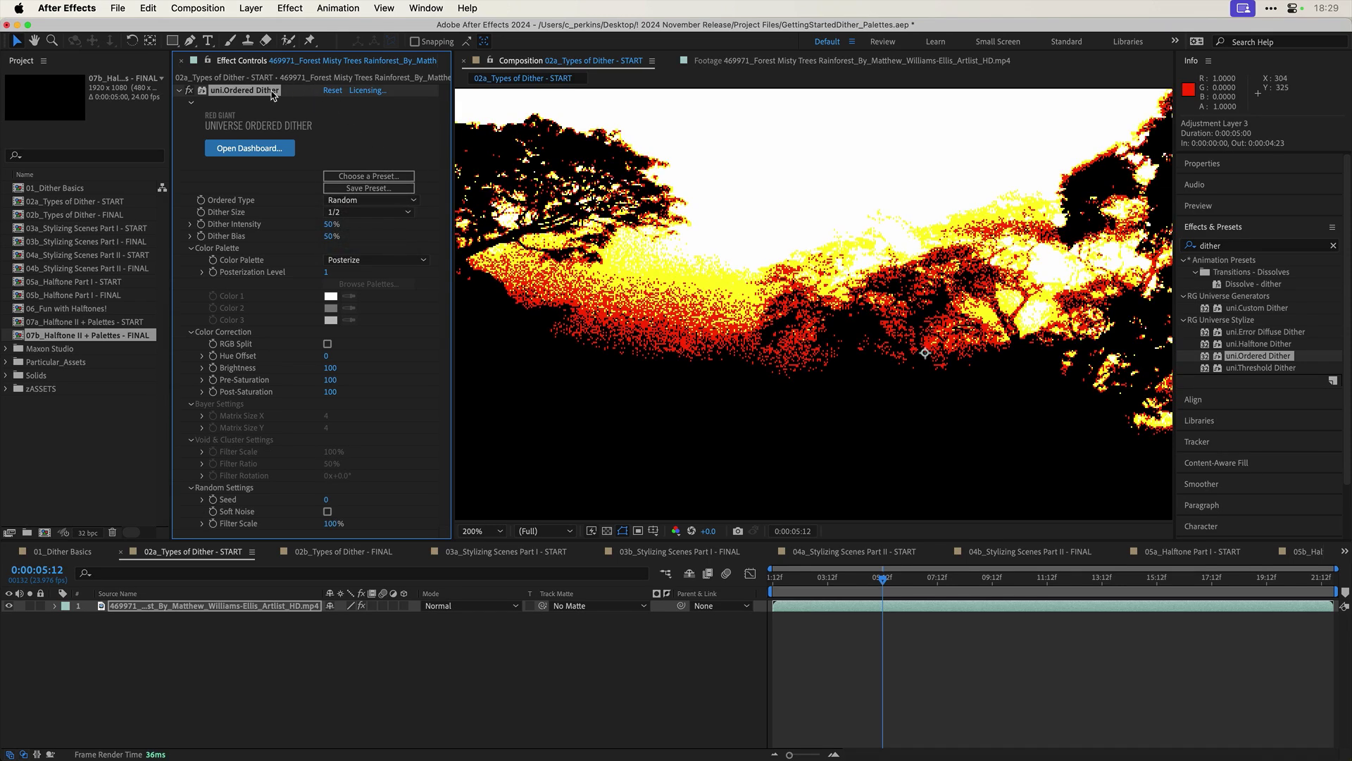
Step: Replace the Ordered Dither on the rainforest clip with uni.Error Diffuse Dither and view more of the frame
{"action": "key", "text": "Delete"}
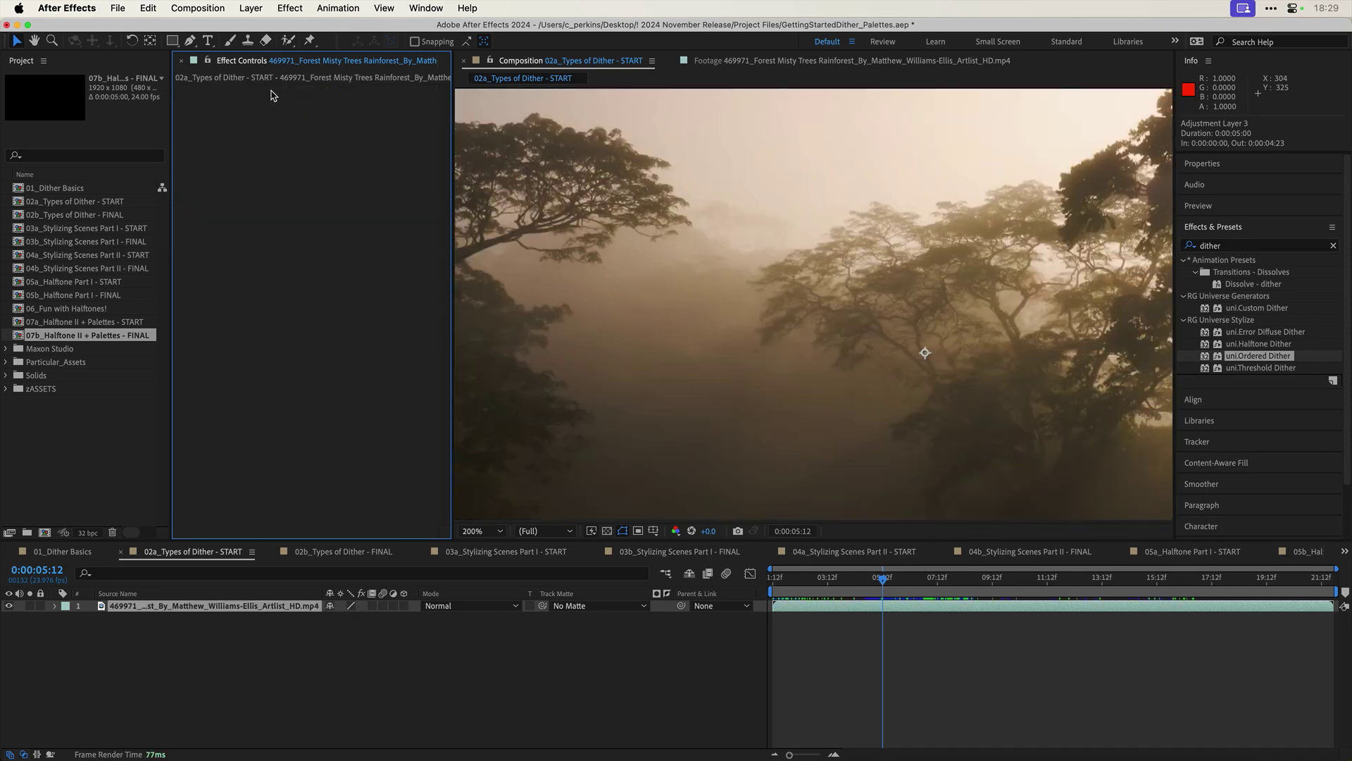
{"action": "double_click", "coordinate": [1265, 331]}
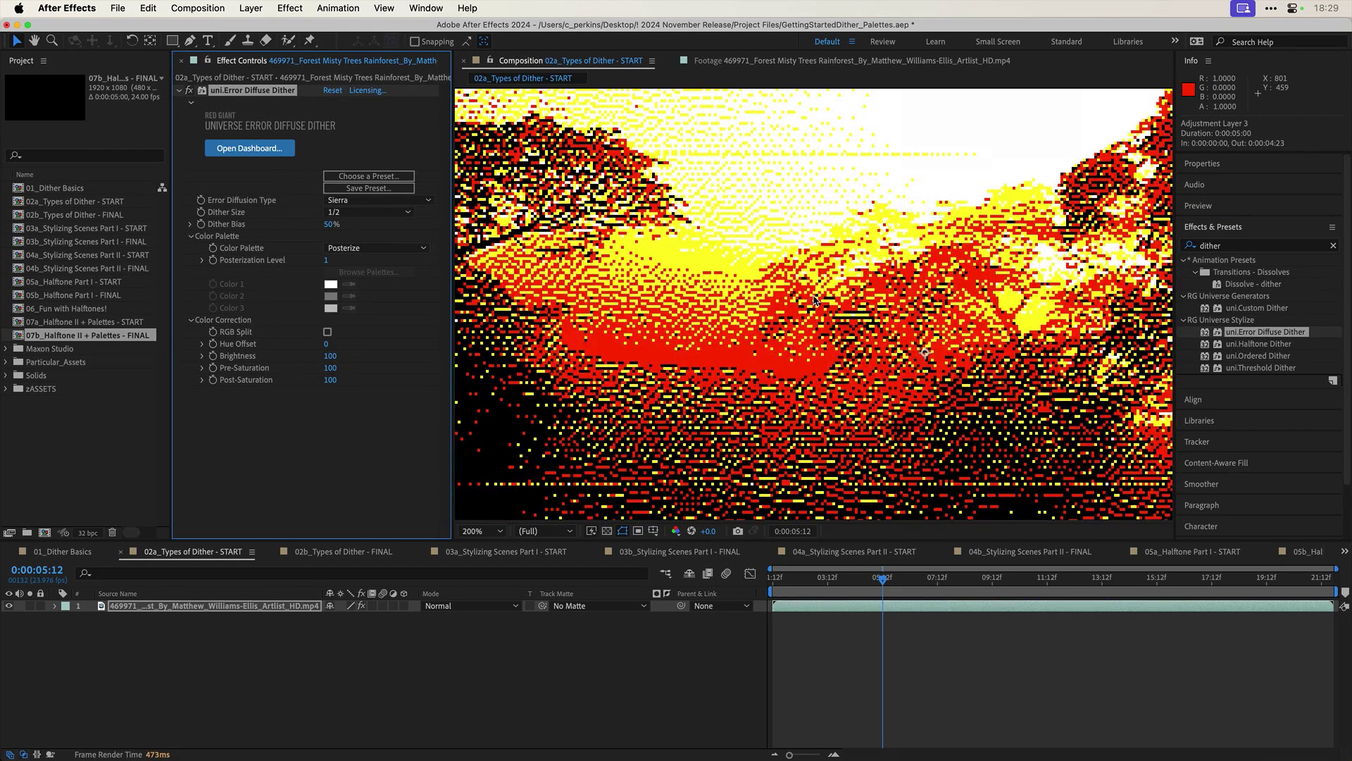
{"action": "scroll", "coordinate": [815, 301], "scroll_direction": "down", "scroll_amount": 2}
{"action": "left_click_drag", "start_coordinate": [830, 304], "coordinate": [794, 280]}
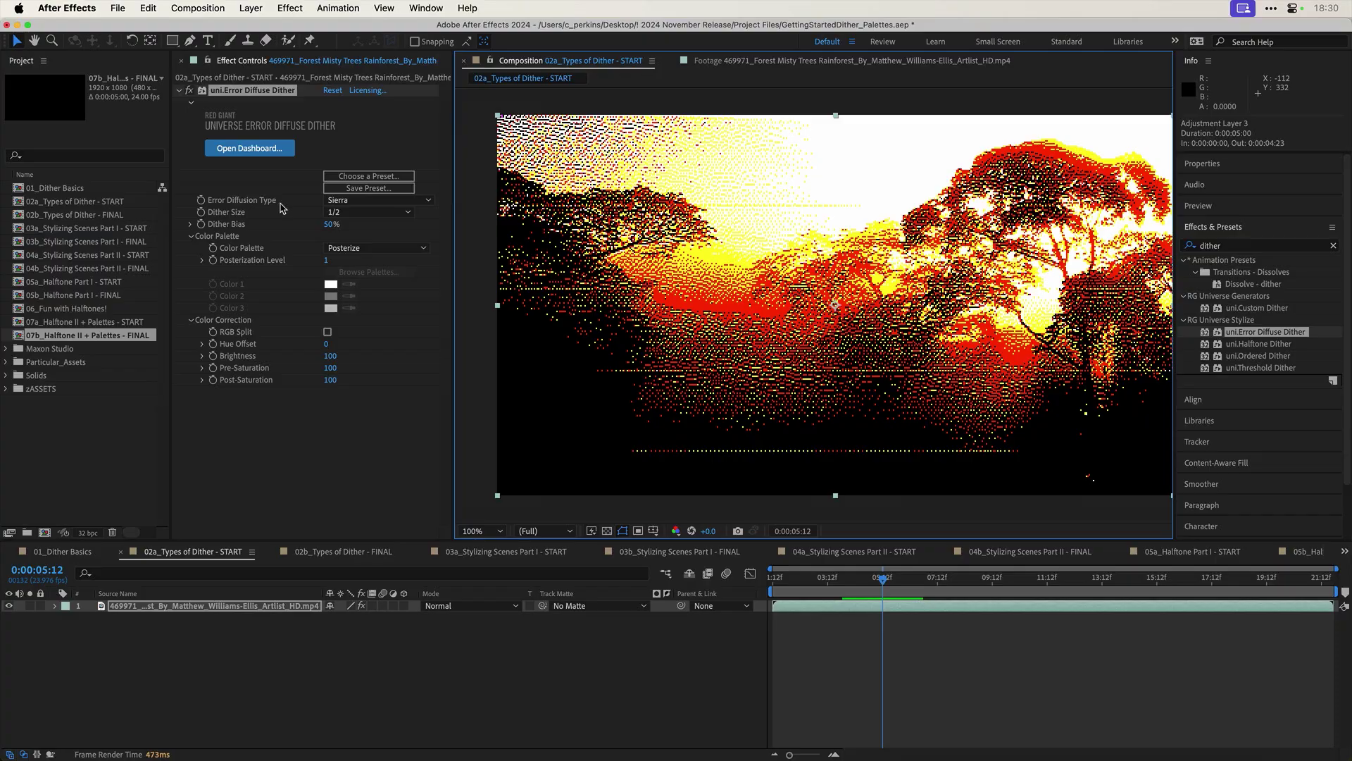
Step: Try the Floyd-Steinberg, Jarvis, Judice & Ninke, and Atkinson Error Diffusion Types on the rainforest clip
{"action": "left_click", "coordinate": [372, 200]}
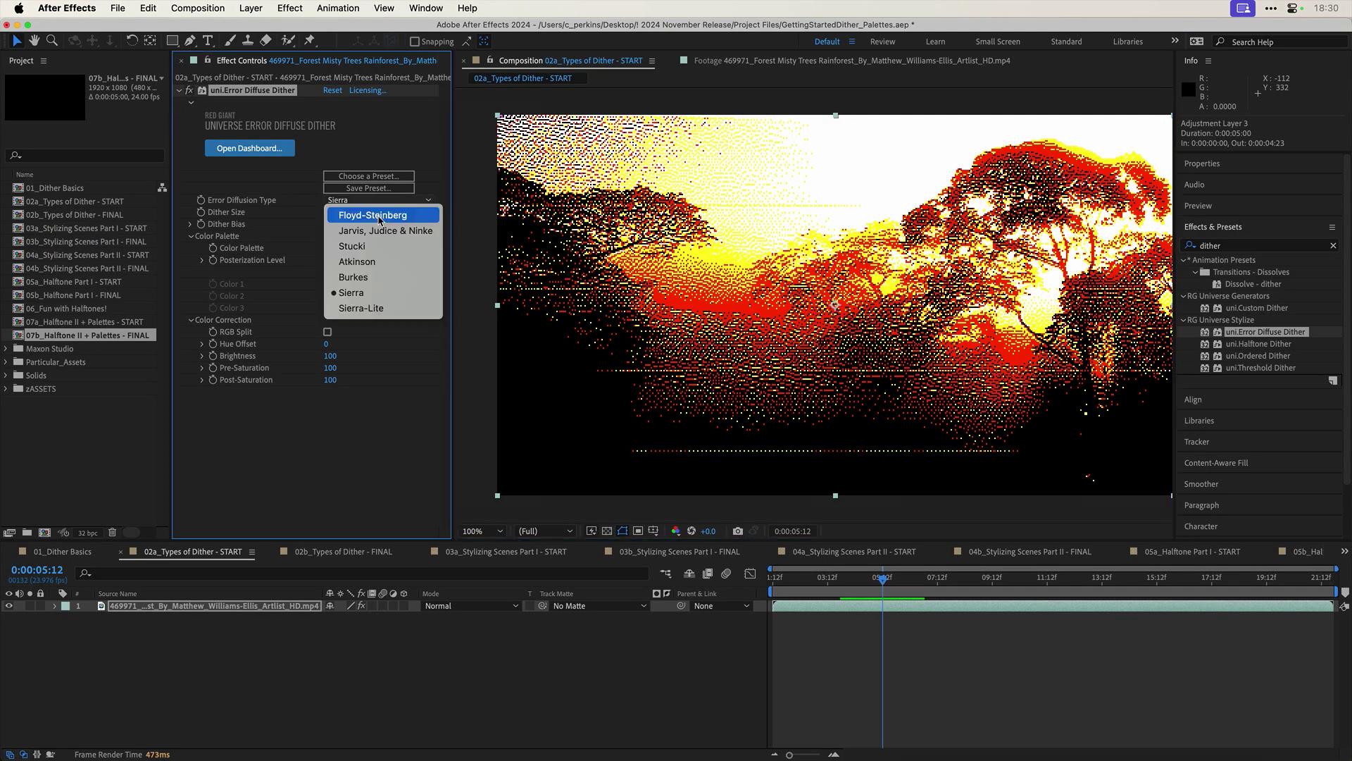
{"action": "left_click", "coordinate": [379, 214]}
{"action": "left_click", "coordinate": [384, 201]}
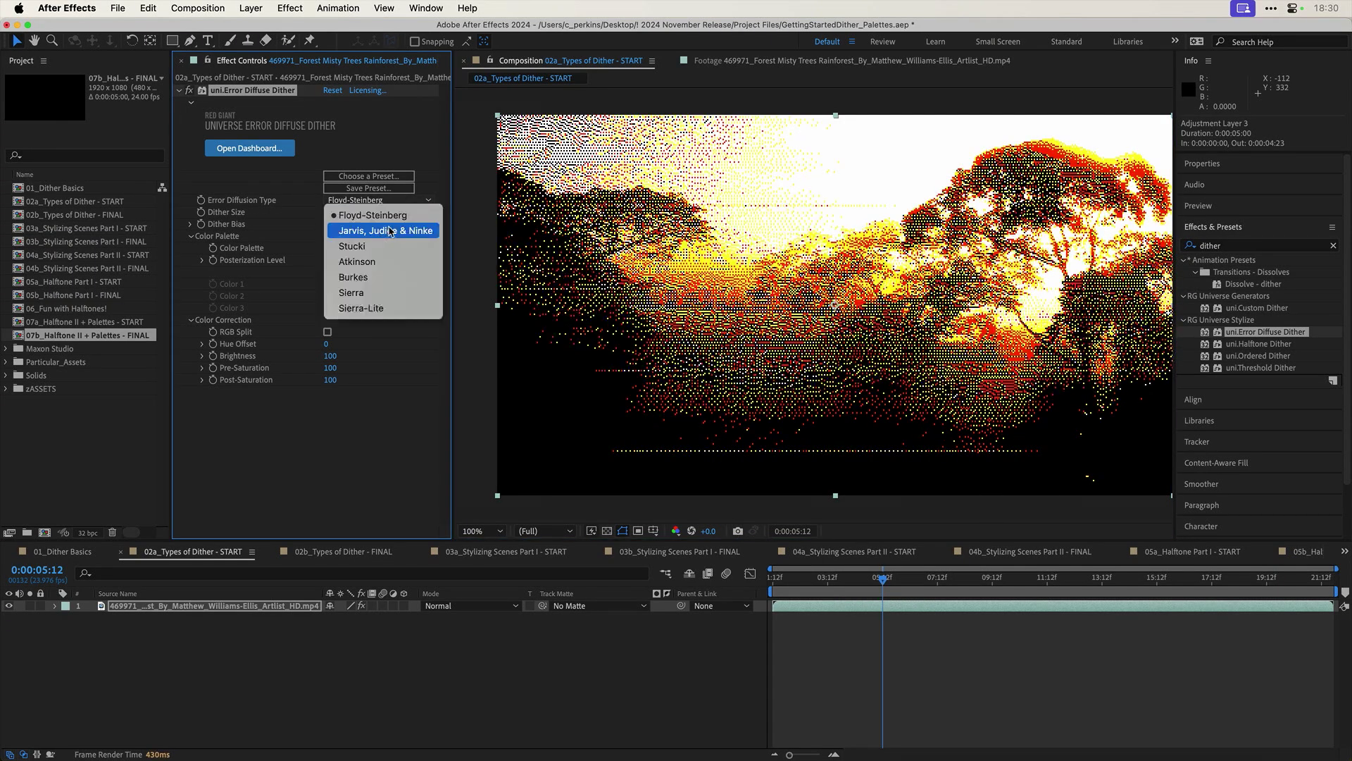
{"action": "left_click", "coordinate": [389, 228]}
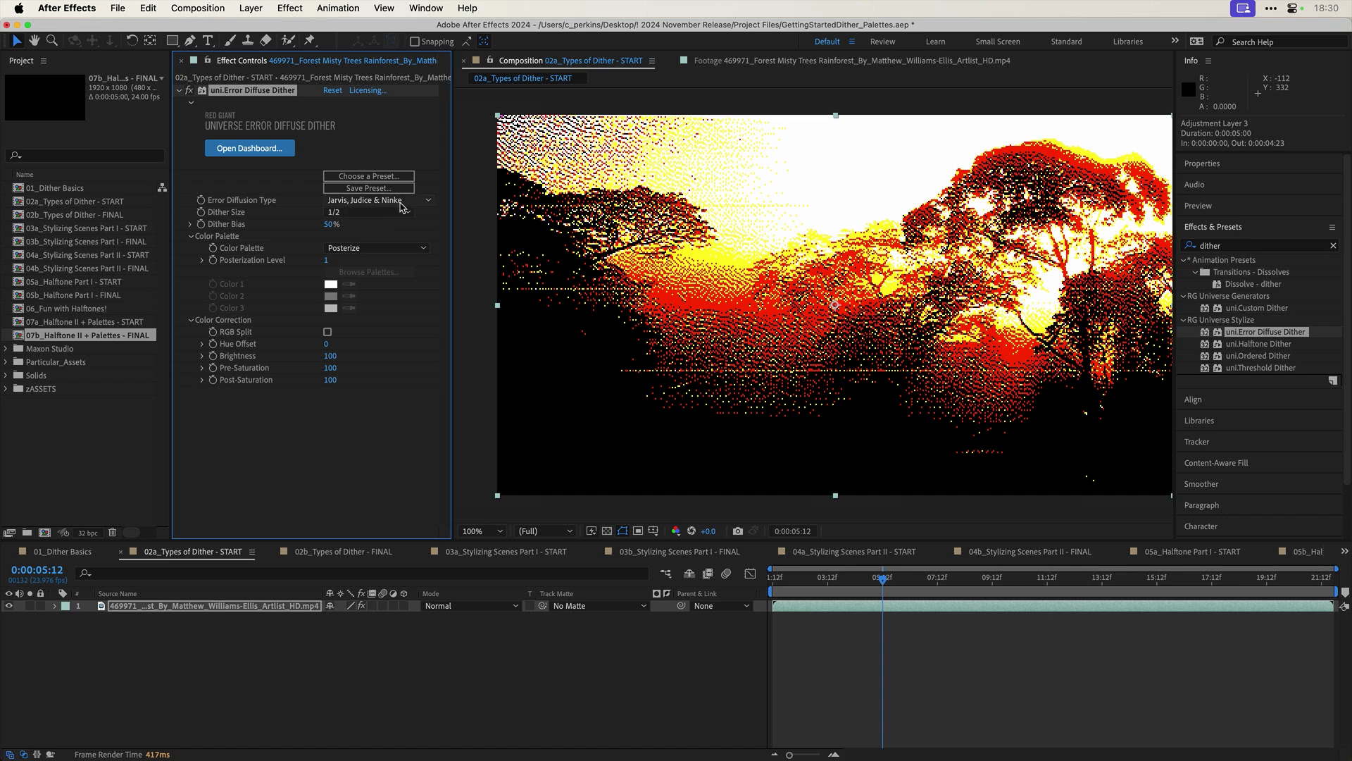
{"action": "left_click", "coordinate": [405, 202]}
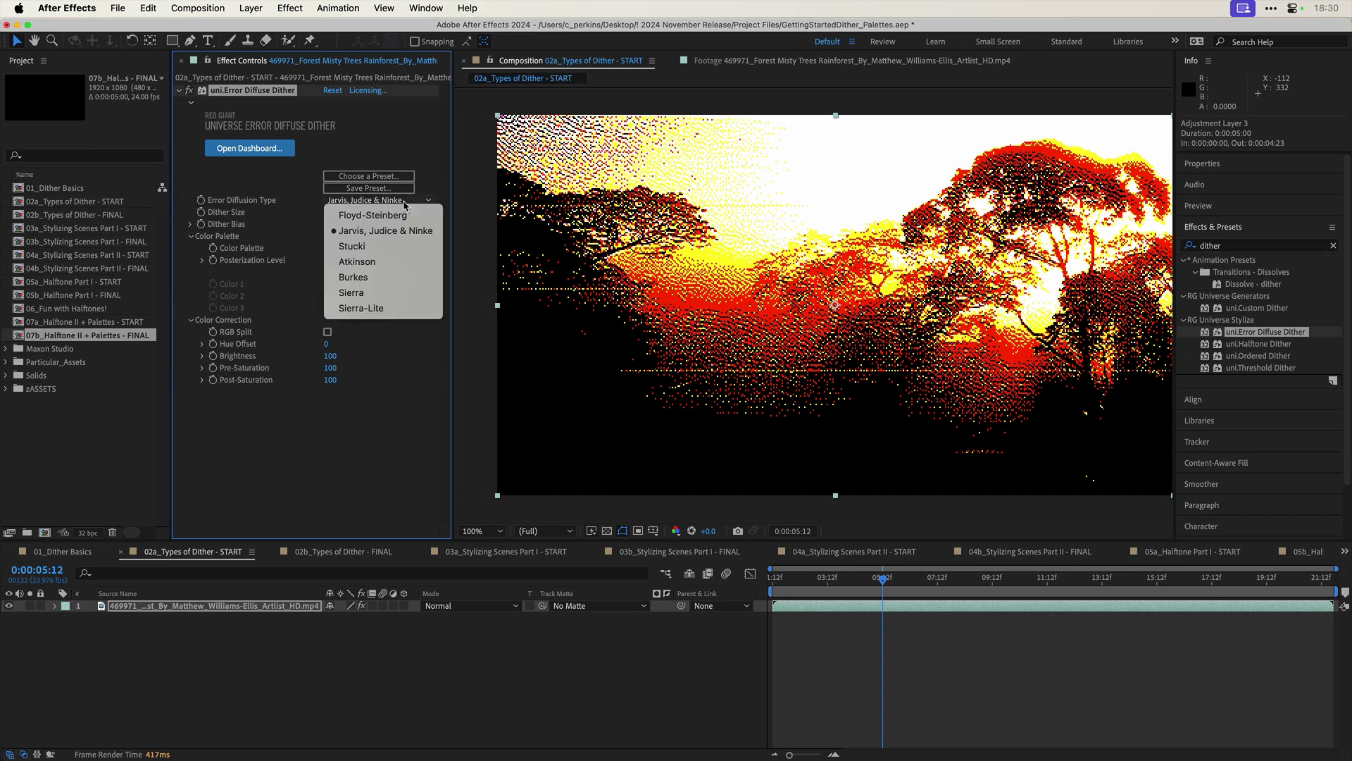
{"action": "left_click", "coordinate": [401, 260]}
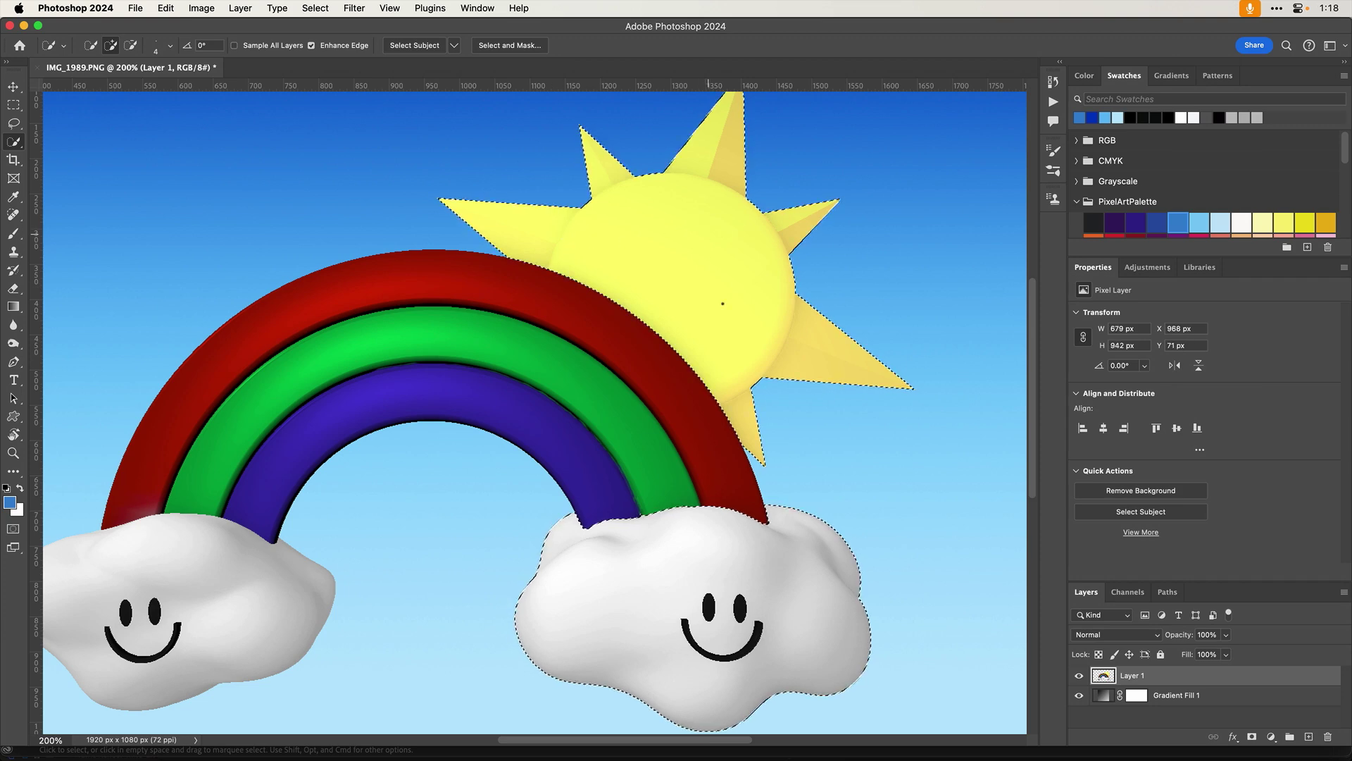
{"action": "left_click", "coordinate": [733, 277]}
{"action": "left_click", "coordinate": [736, 274], "text": "super"}
{"action": "left_click", "coordinate": [737, 273], "text": "super"}
{"action": "left_click_drag", "start_coordinate": [761, 260], "coordinate": [655, 501]}
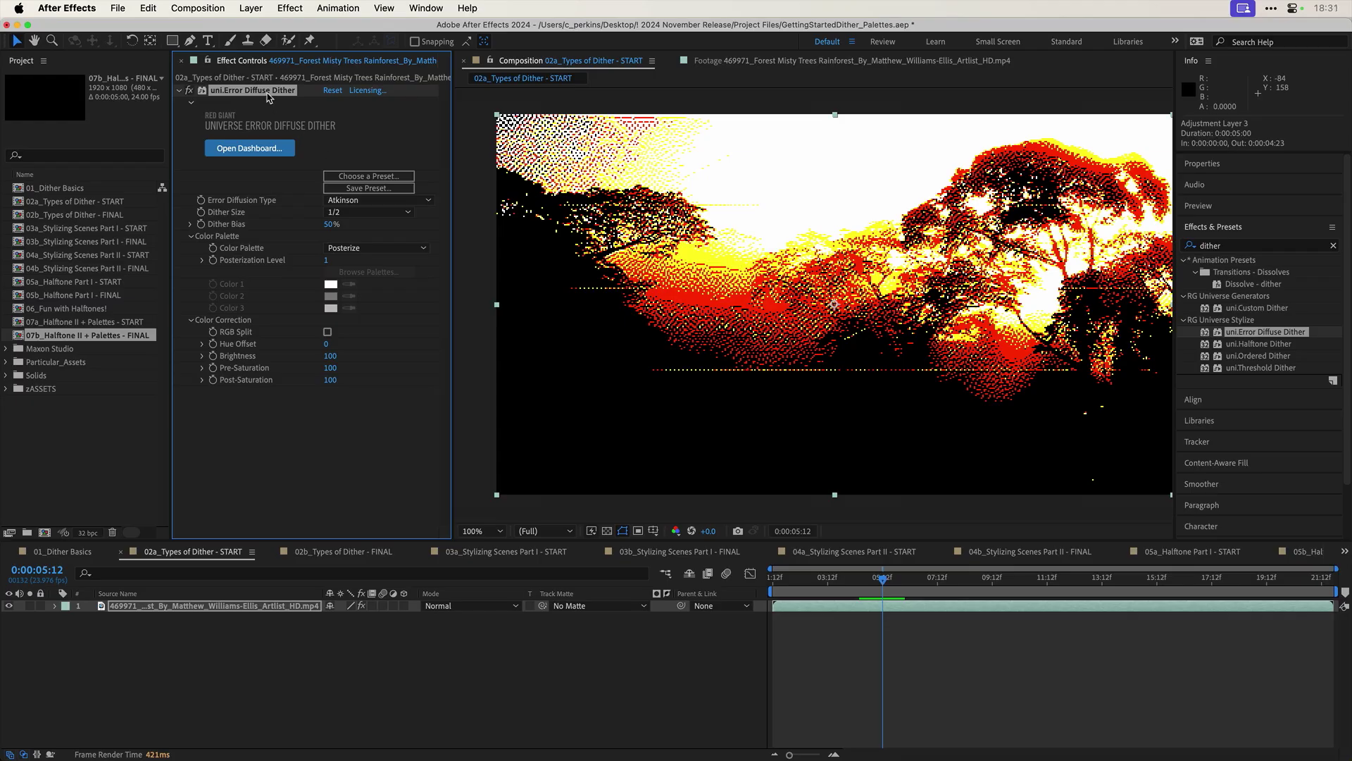
Step: Replace the Error Diffuse Dither on the rainforest clip with uni.Threshold Dither
{"action": "key", "text": "Delete"}
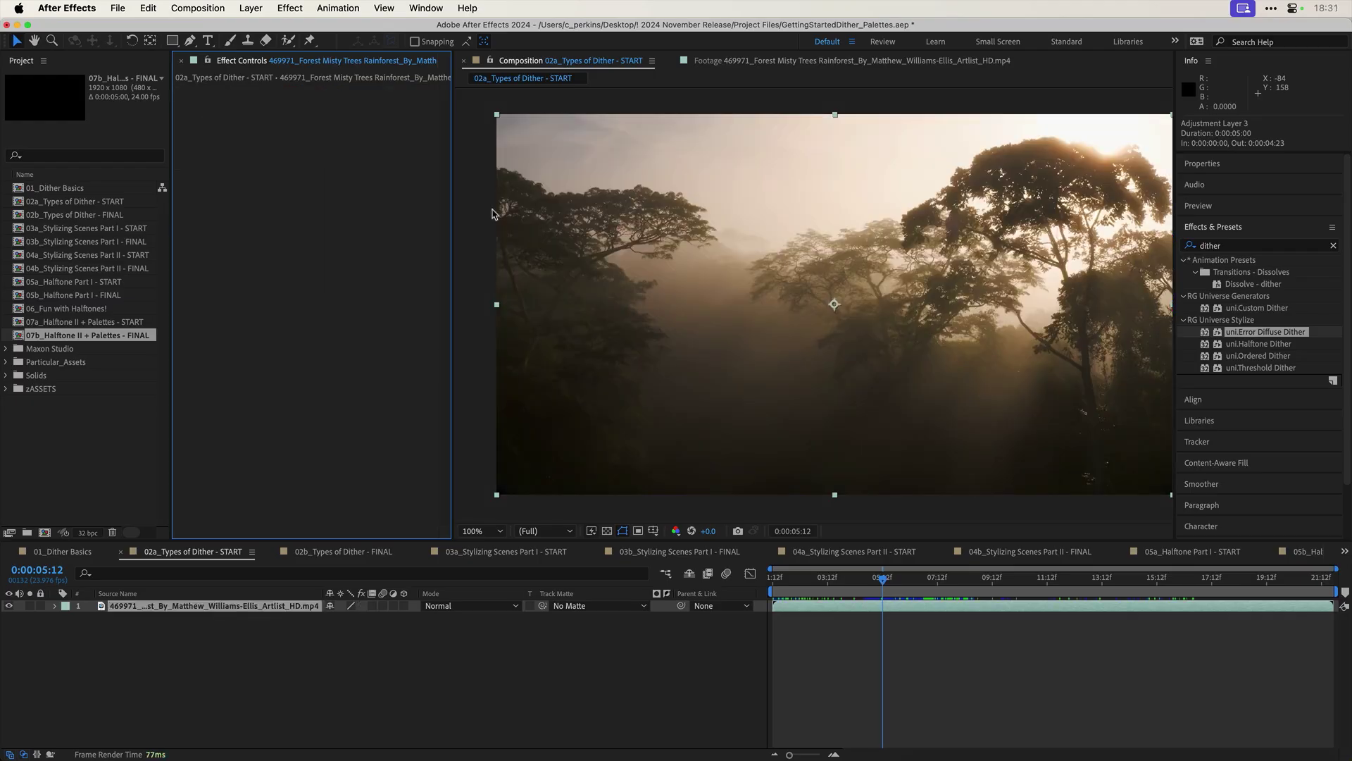
{"action": "double_click", "coordinate": [1260, 368]}
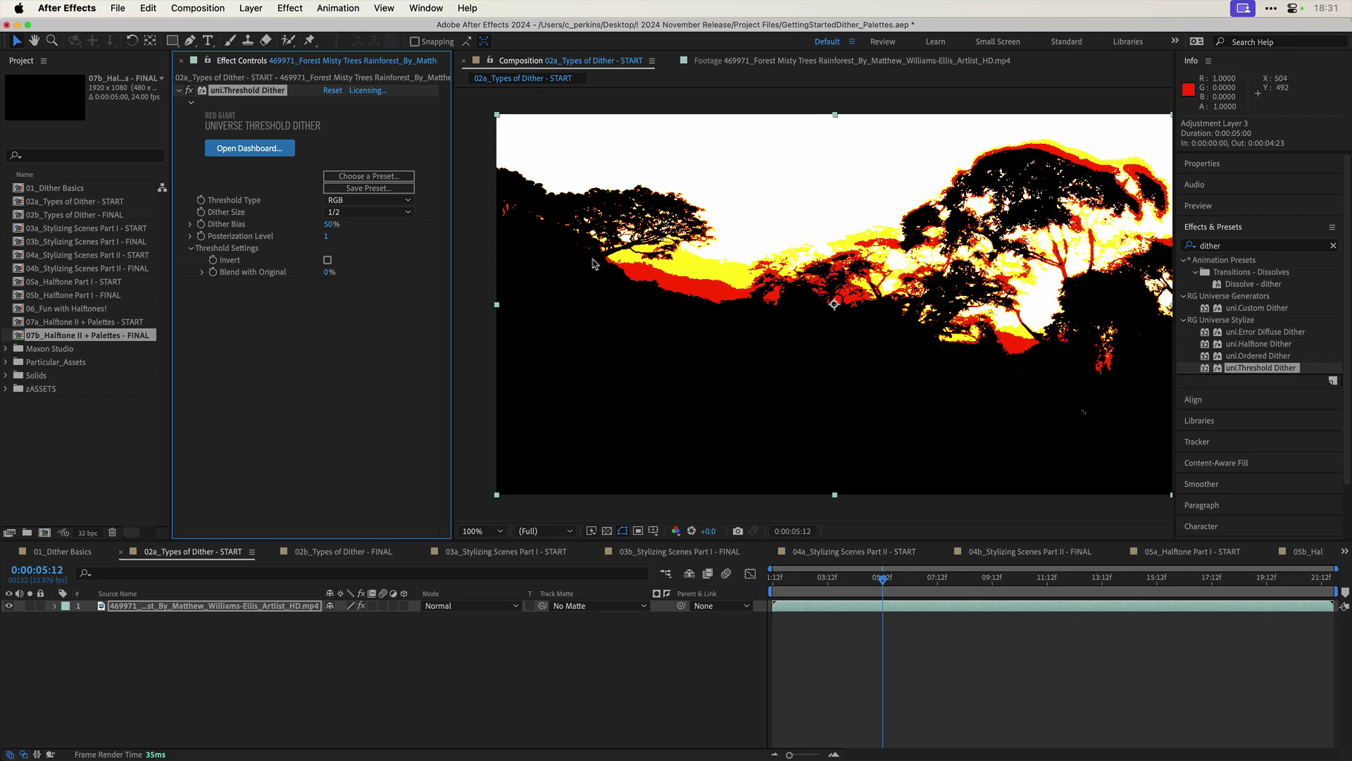
Step: With the Threshold Dither turned off, try the built-in Threshold effect at a lower Level, remove it and re-enable the dither
{"action": "left_click", "coordinate": [188, 91]}
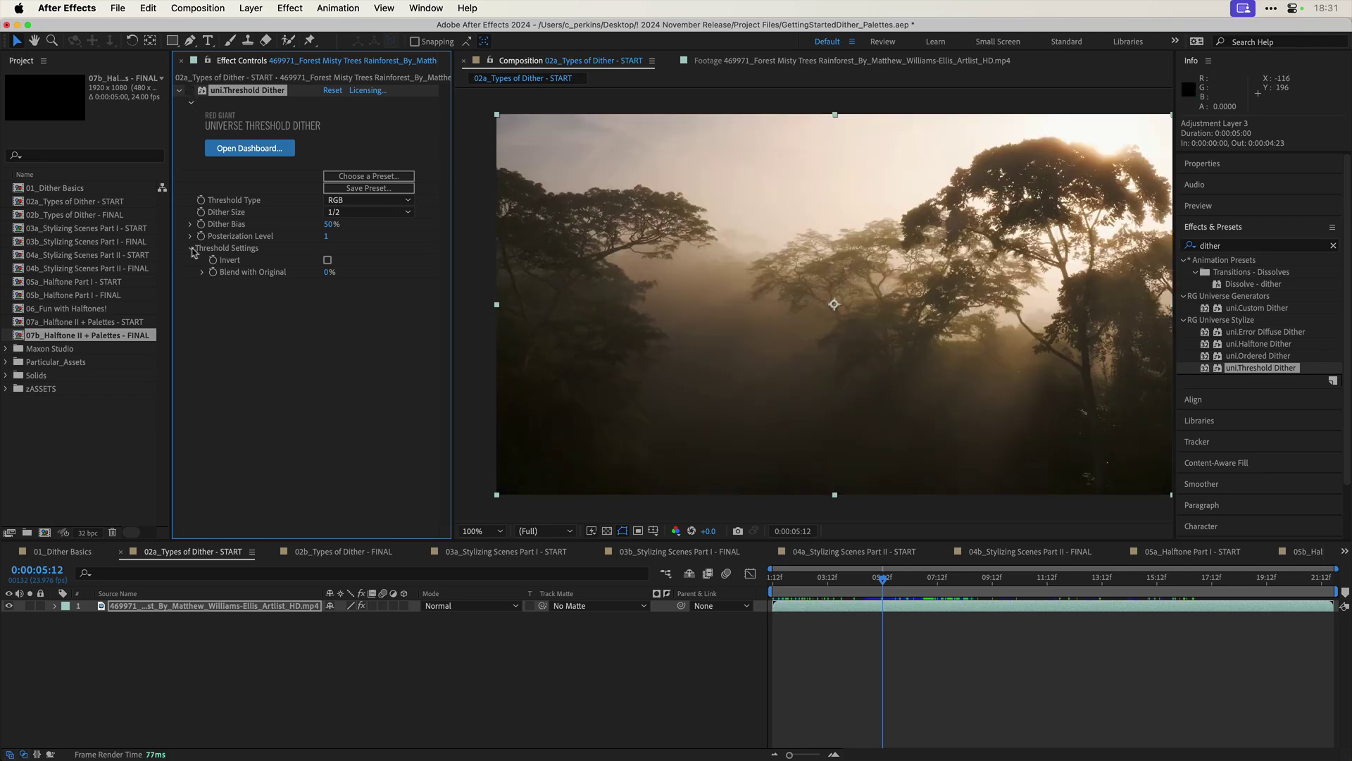
{"action": "left_click", "coordinate": [220, 607]}
{"action": "key", "text": "ctrl+space"}
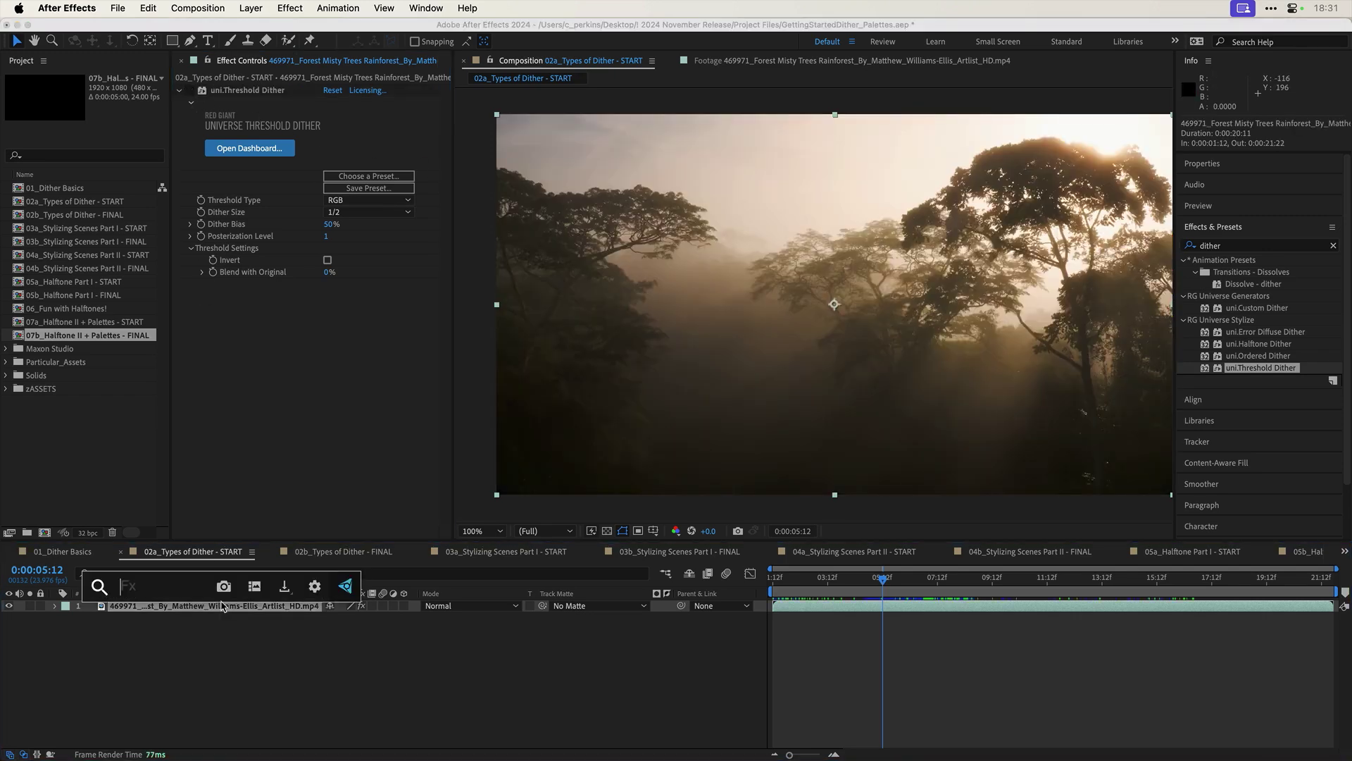
{"action": "type", "text": "thre"}
{"action": "key", "text": "Return"}
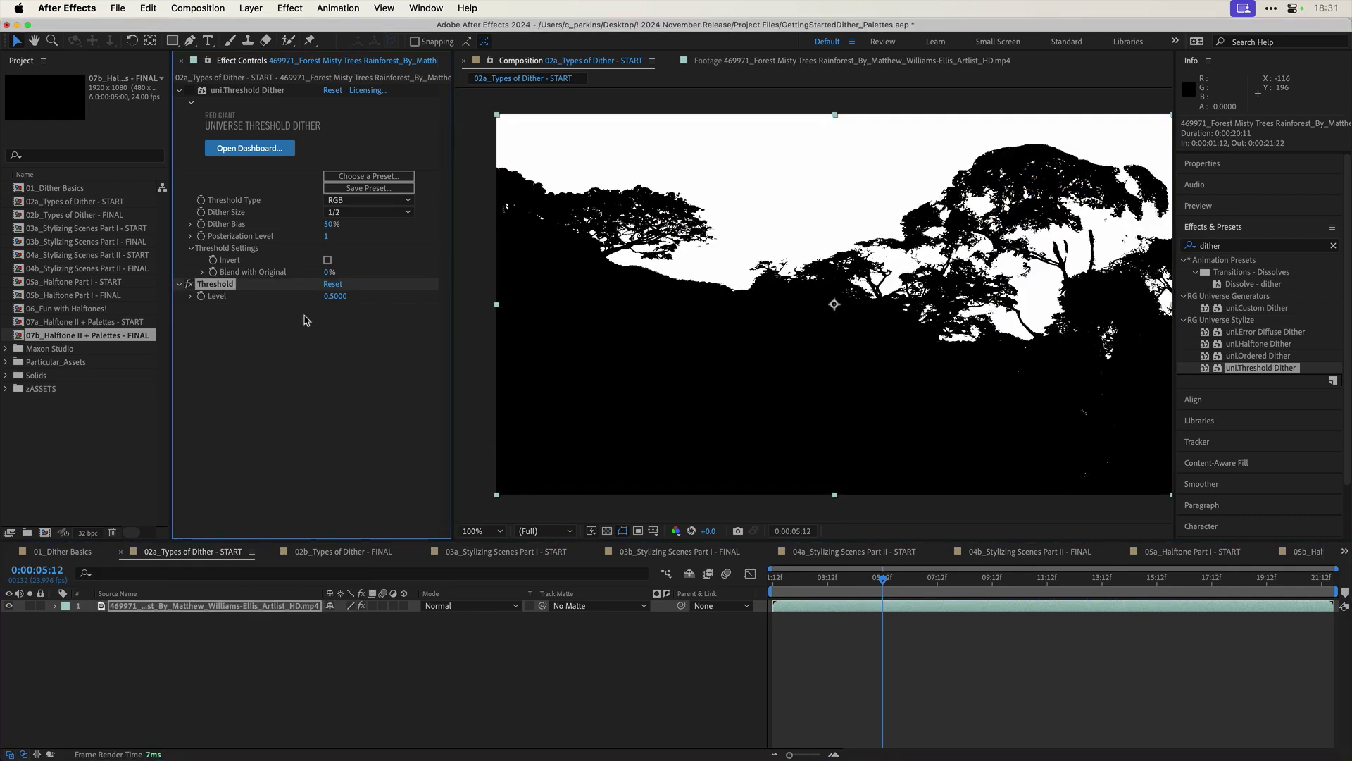
{"action": "mouse_move", "coordinate": [334, 296]}
{"action": "left_mouse_down"}
{"action": "mouse_move", "coordinate": [310, 296]}
{"action": "mouse_move", "coordinate": [349, 296]}
{"action": "mouse_move", "coordinate": [324, 297]}
{"action": "left_mouse_up"}
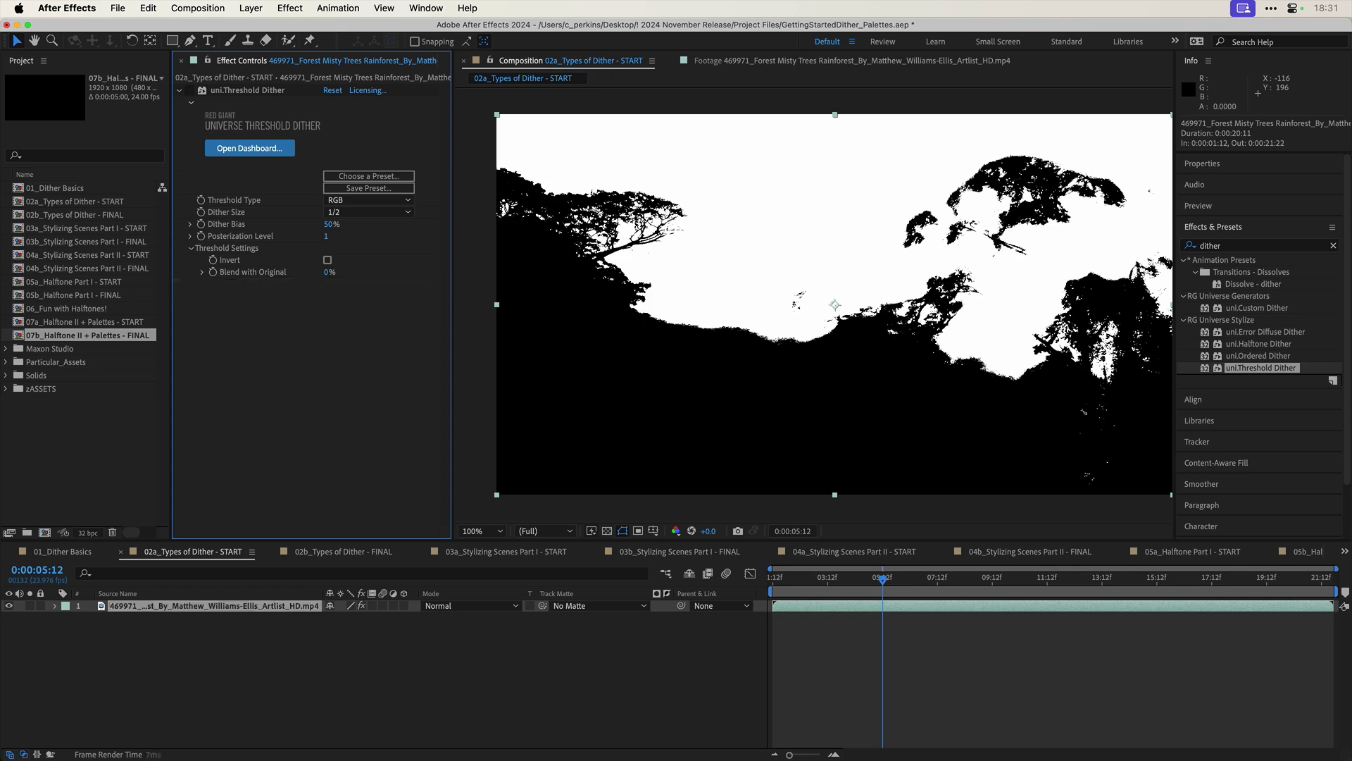
{"action": "key", "text": "Delete"}
{"action": "left_click", "coordinate": [191, 91]}
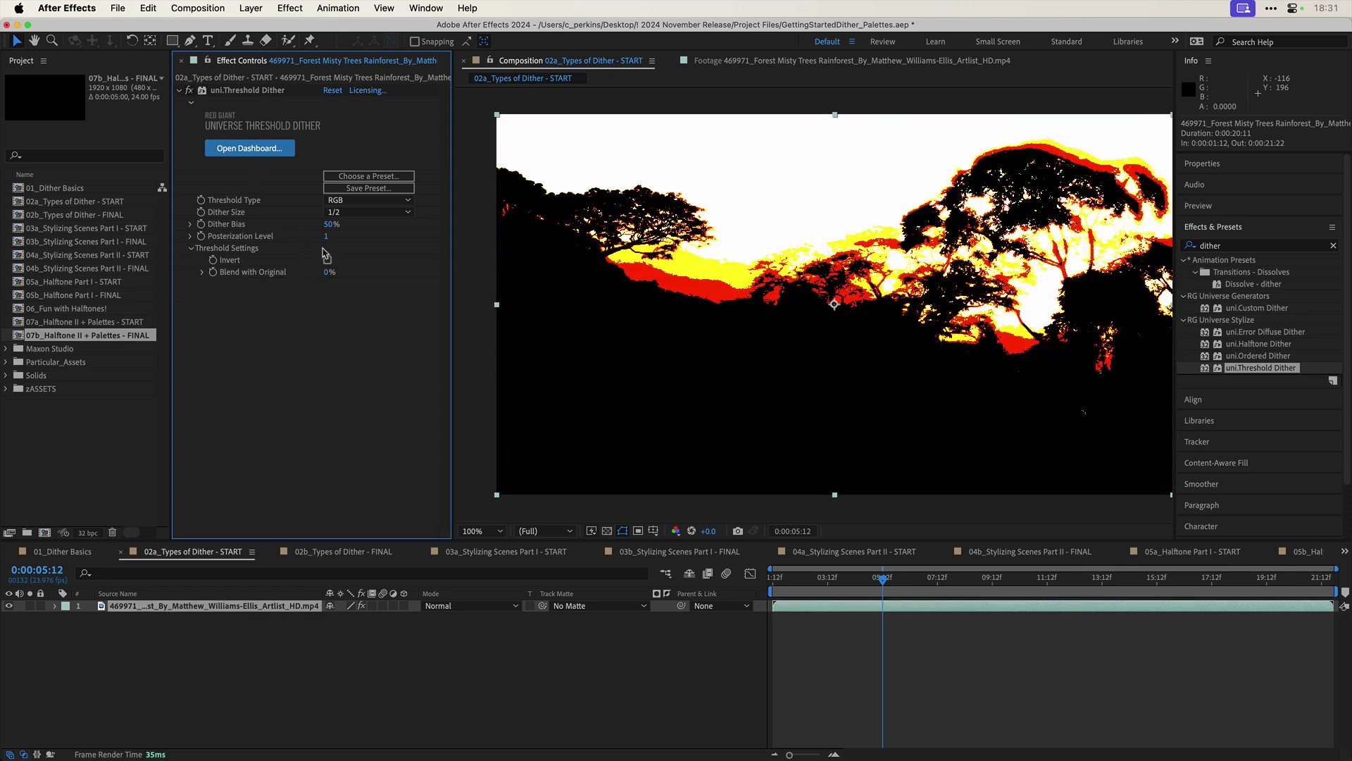
Step: Try a higher Posterization Level on the Threshold Dither, undo it, and try a Dither Size of 1/8
{"action": "left_click_drag", "start_coordinate": [329, 236], "coordinate": [331, 236]}
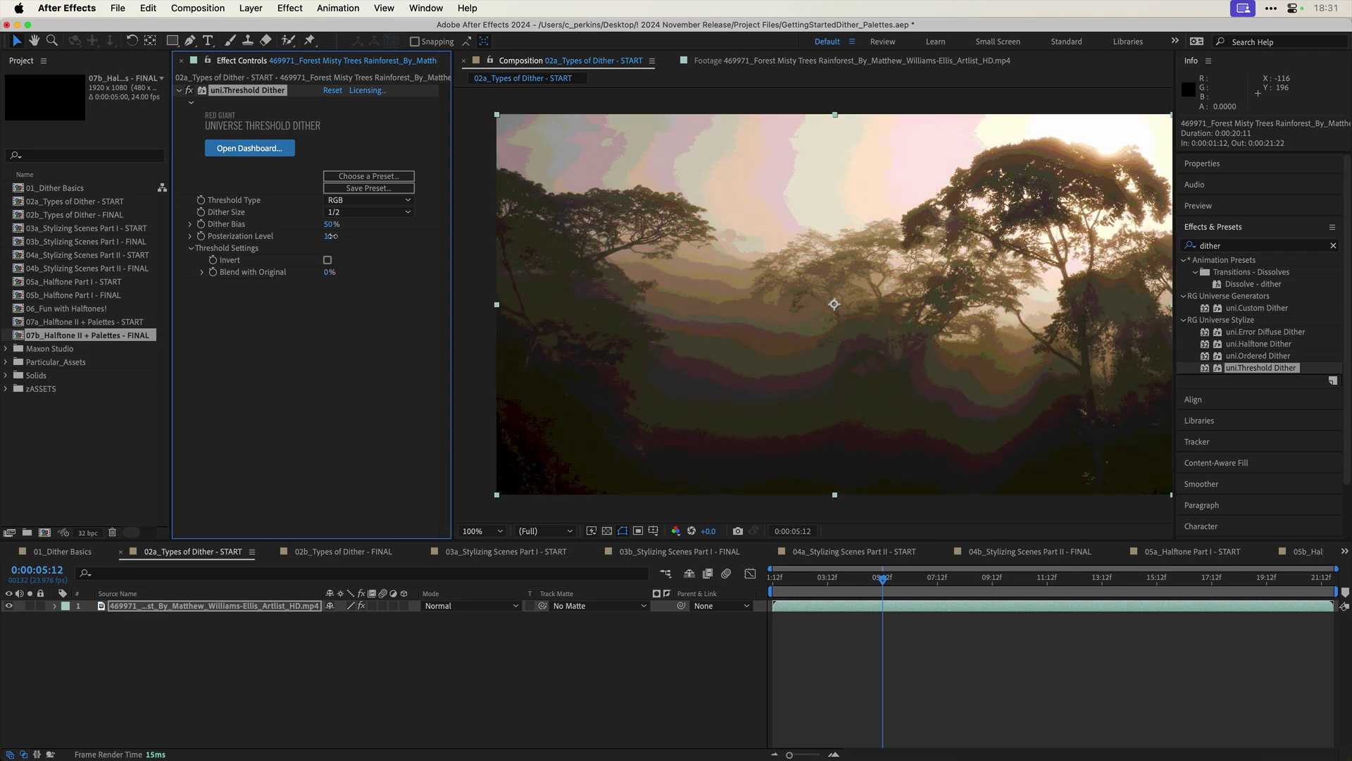
{"action": "key", "text": "super+z"}
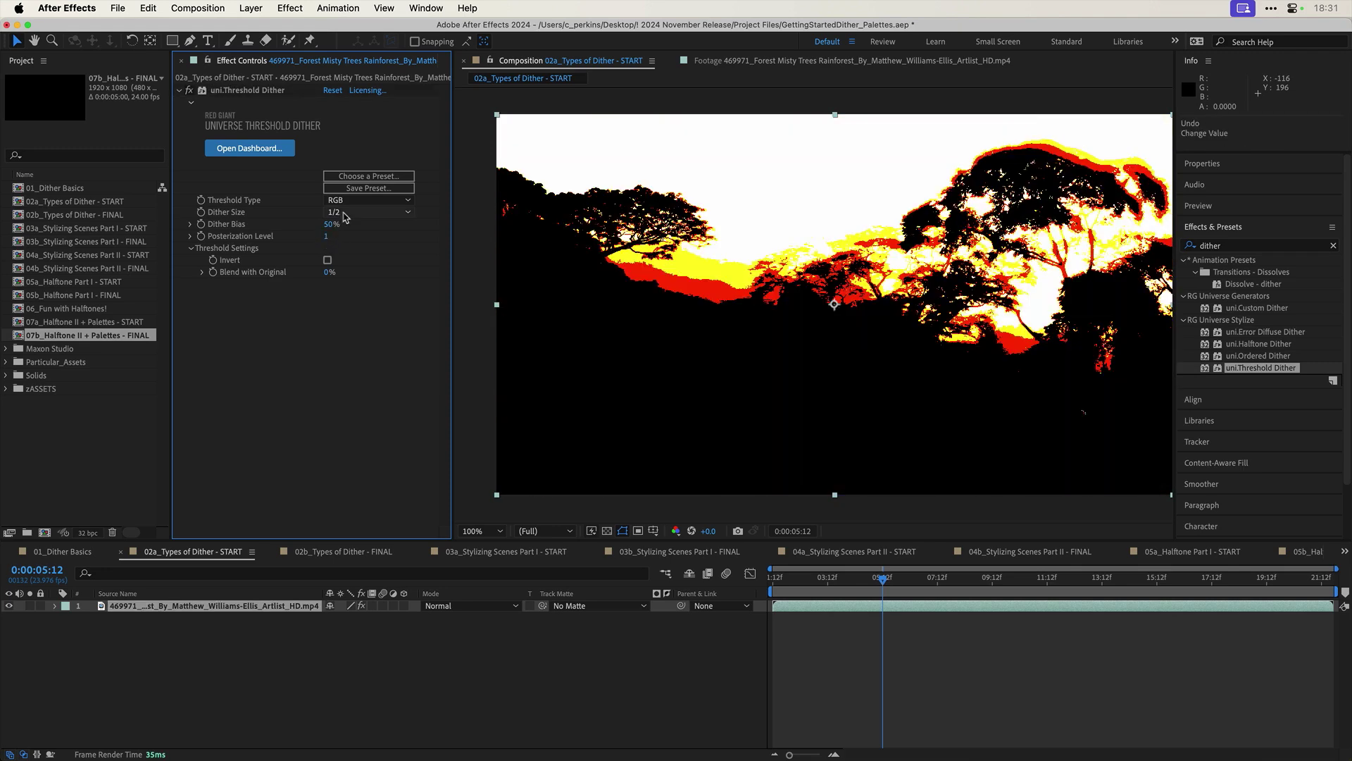
{"action": "left_click", "coordinate": [350, 215]}
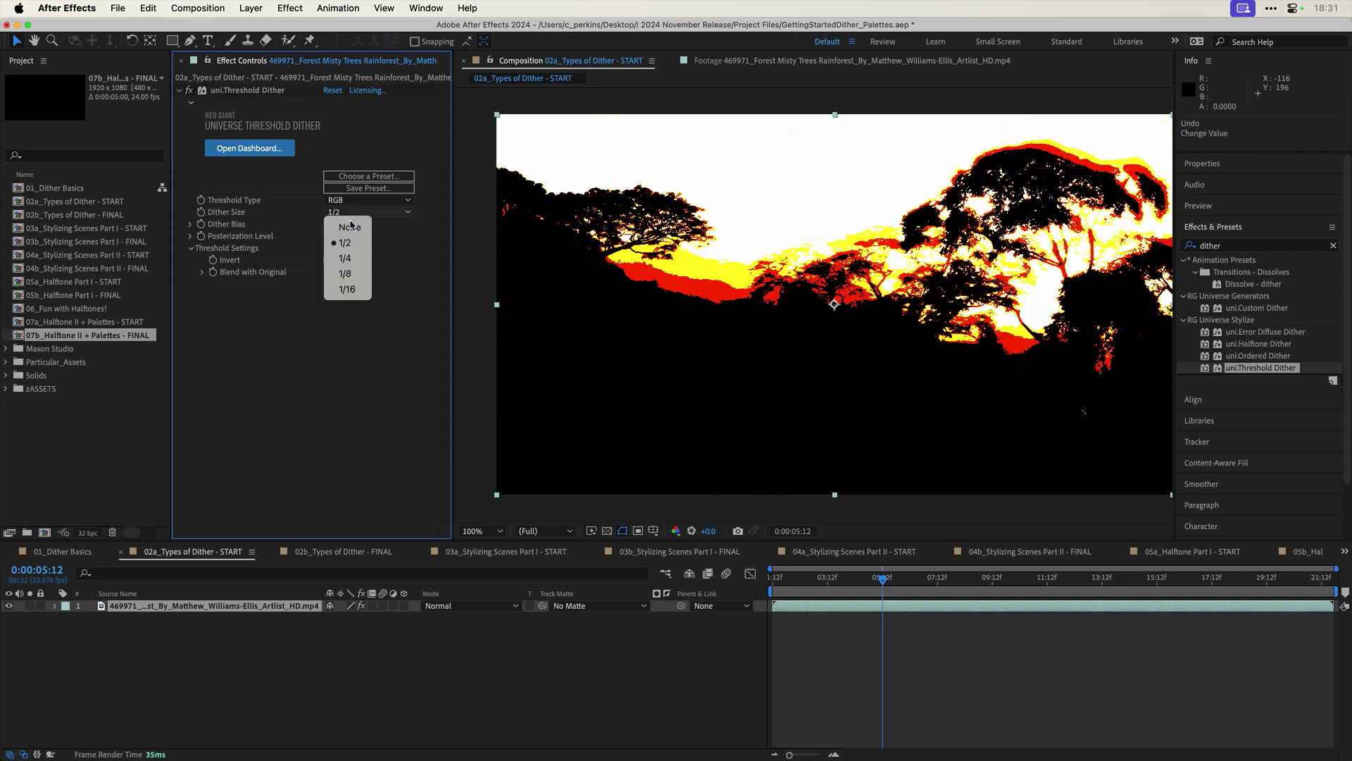
{"action": "left_click", "coordinate": [353, 276]}
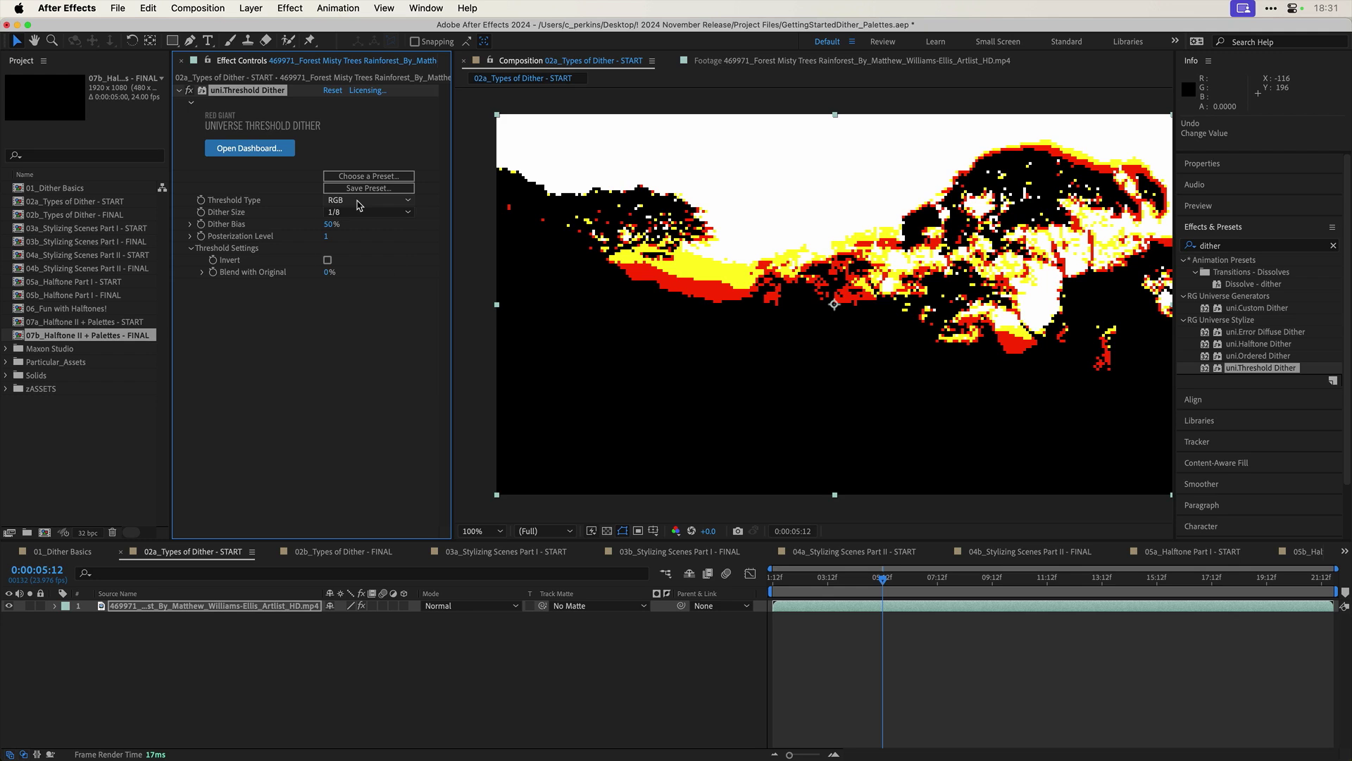
Step: Try the Luminance Threshold Type on the Threshold Dither and return it to RGB
{"action": "left_click", "coordinate": [360, 201]}
{"action": "left_click", "coordinate": [360, 215]}
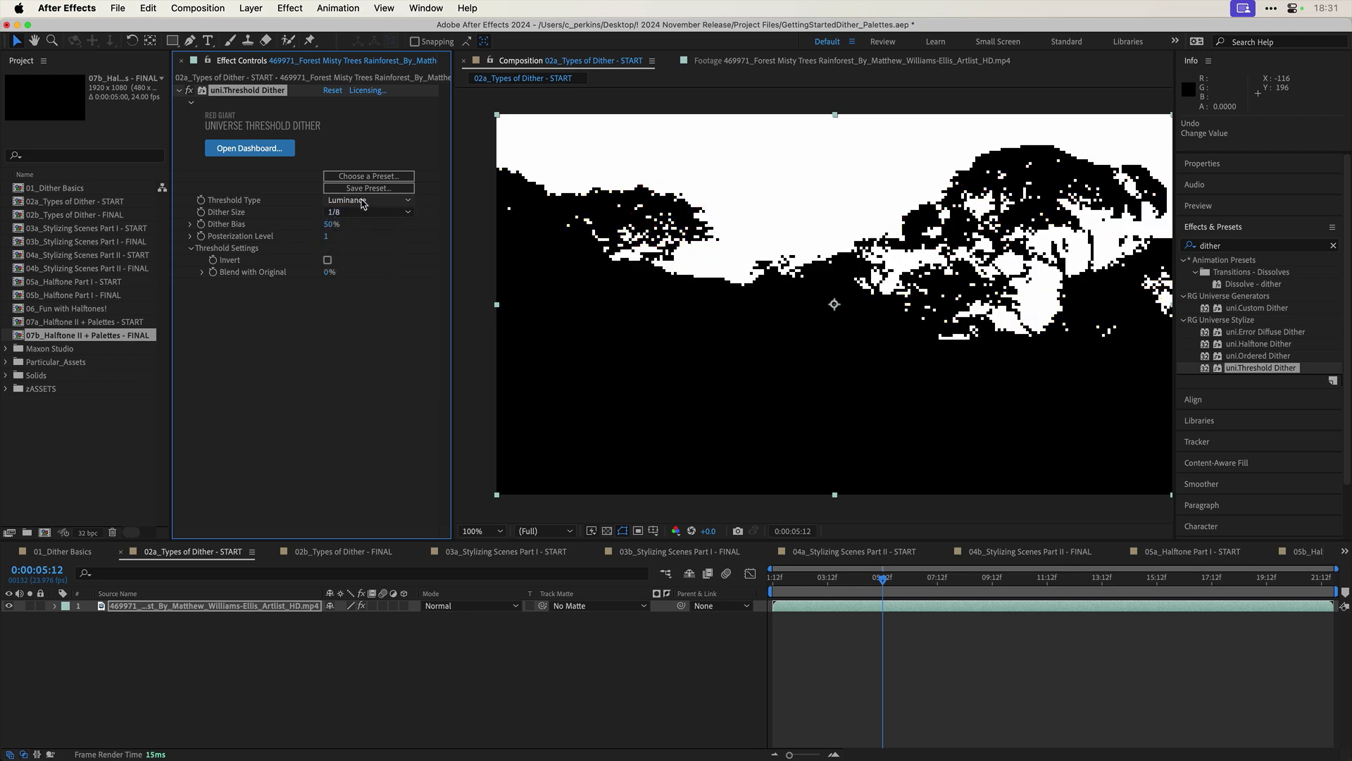
{"action": "left_click", "coordinate": [361, 201]}
{"action": "left_click", "coordinate": [347, 231]}
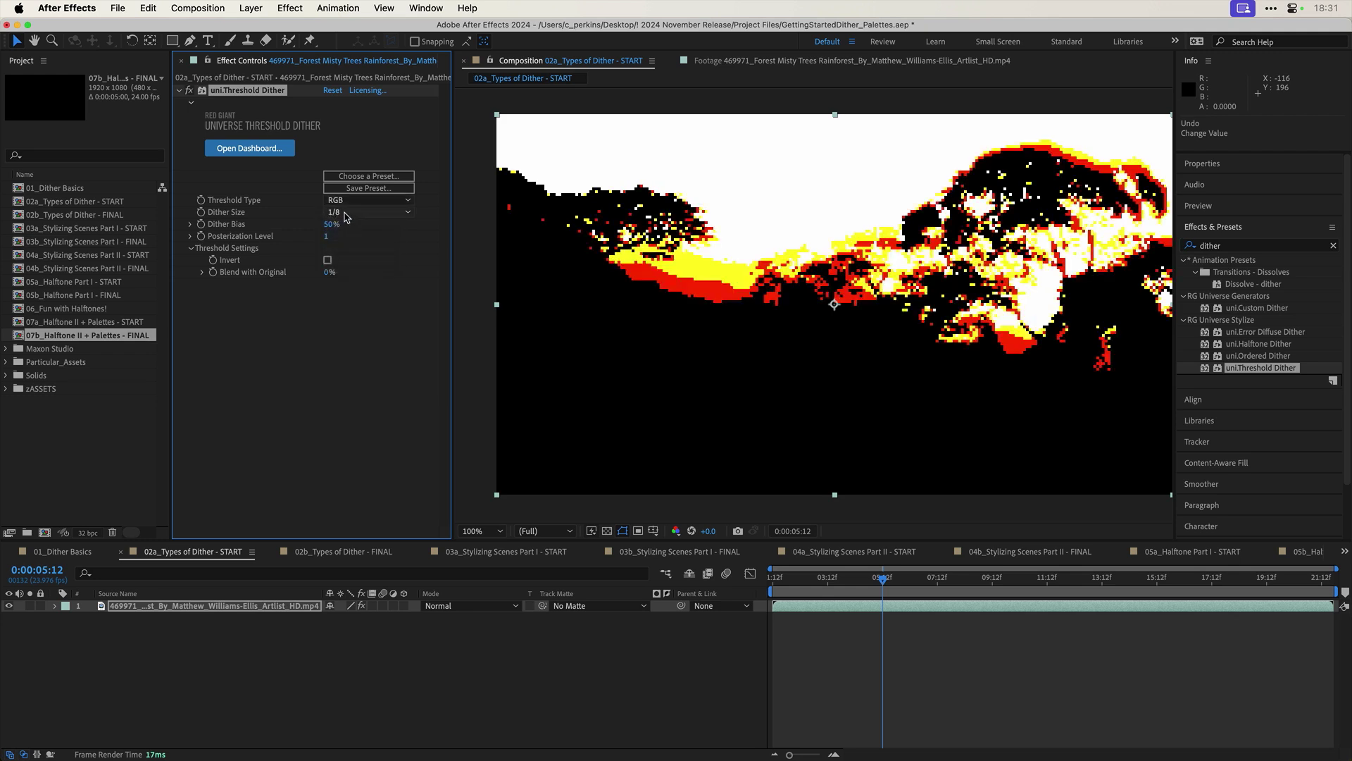
Step: Set the Threshold Dither's Dither Size to 1/4 and Dither Bias to 60%, toggling Invert on and off to compare
{"action": "left_click", "coordinate": [356, 212]}
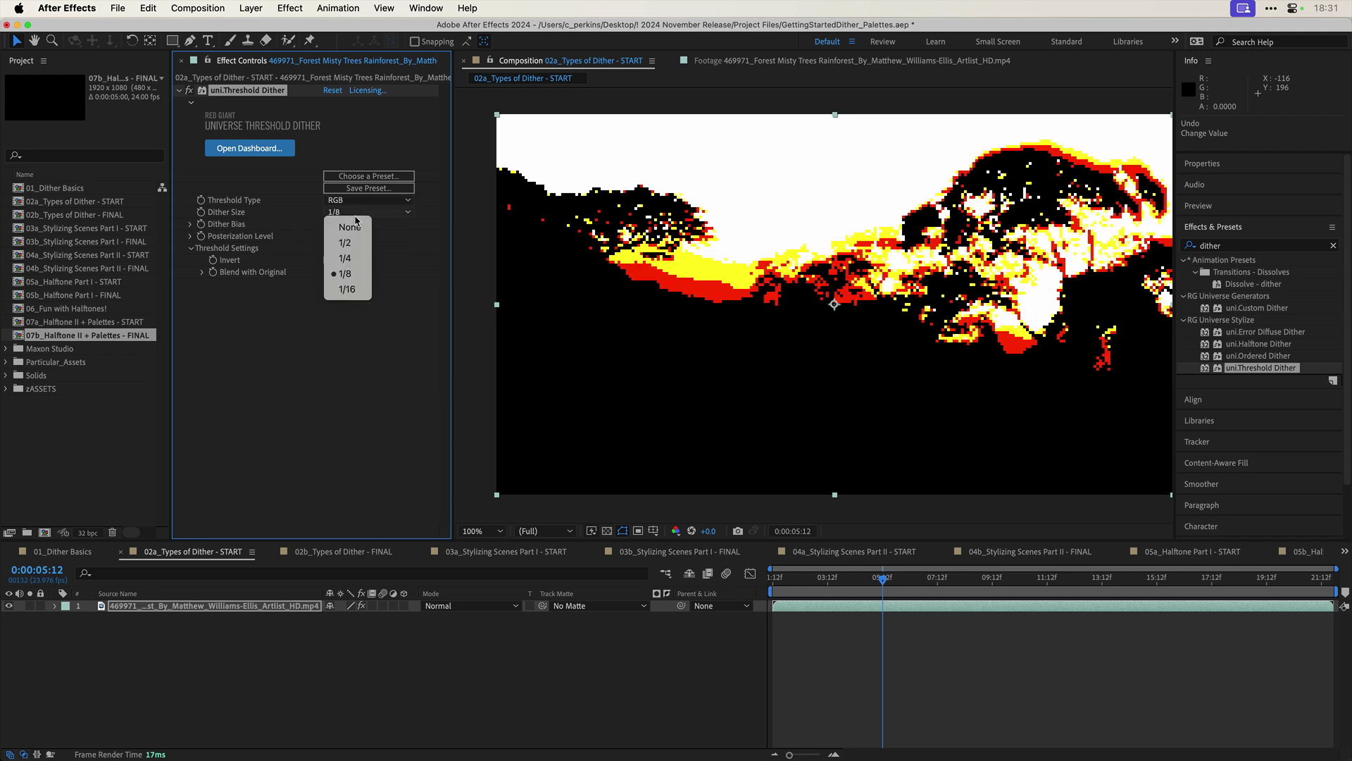
{"action": "left_click", "coordinate": [345, 258]}
{"action": "left_click_drag", "start_coordinate": [330, 229], "coordinate": [334, 235]}
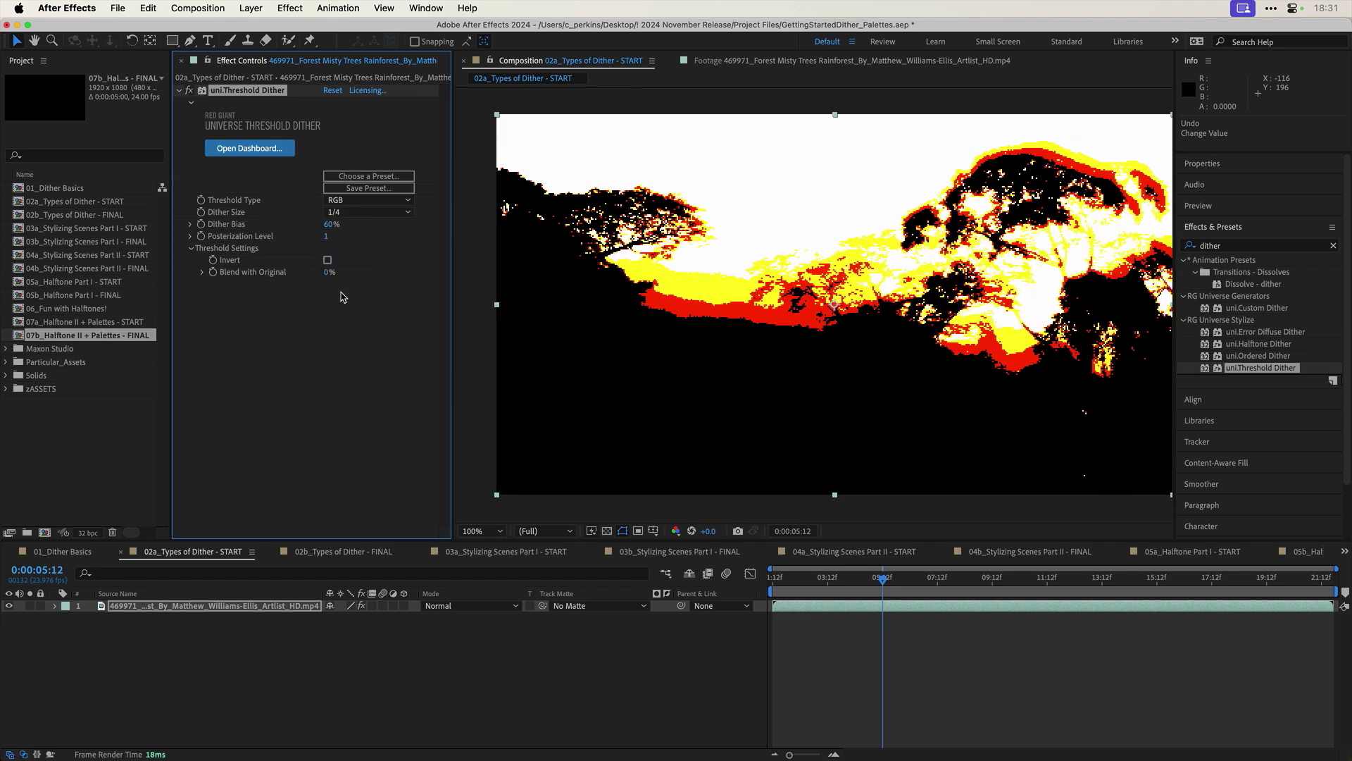
{"action": "left_click", "coordinate": [327, 260]}
{"action": "left_click", "coordinate": [327, 260]}
Step: In 03a_Stylizing Scenes Part I - START, apply uni.Sketchify and uni.Custom Dither to the G-0_Bot_Teaser_1.mp4 layer
{"action": "left_click", "coordinate": [523, 554]}
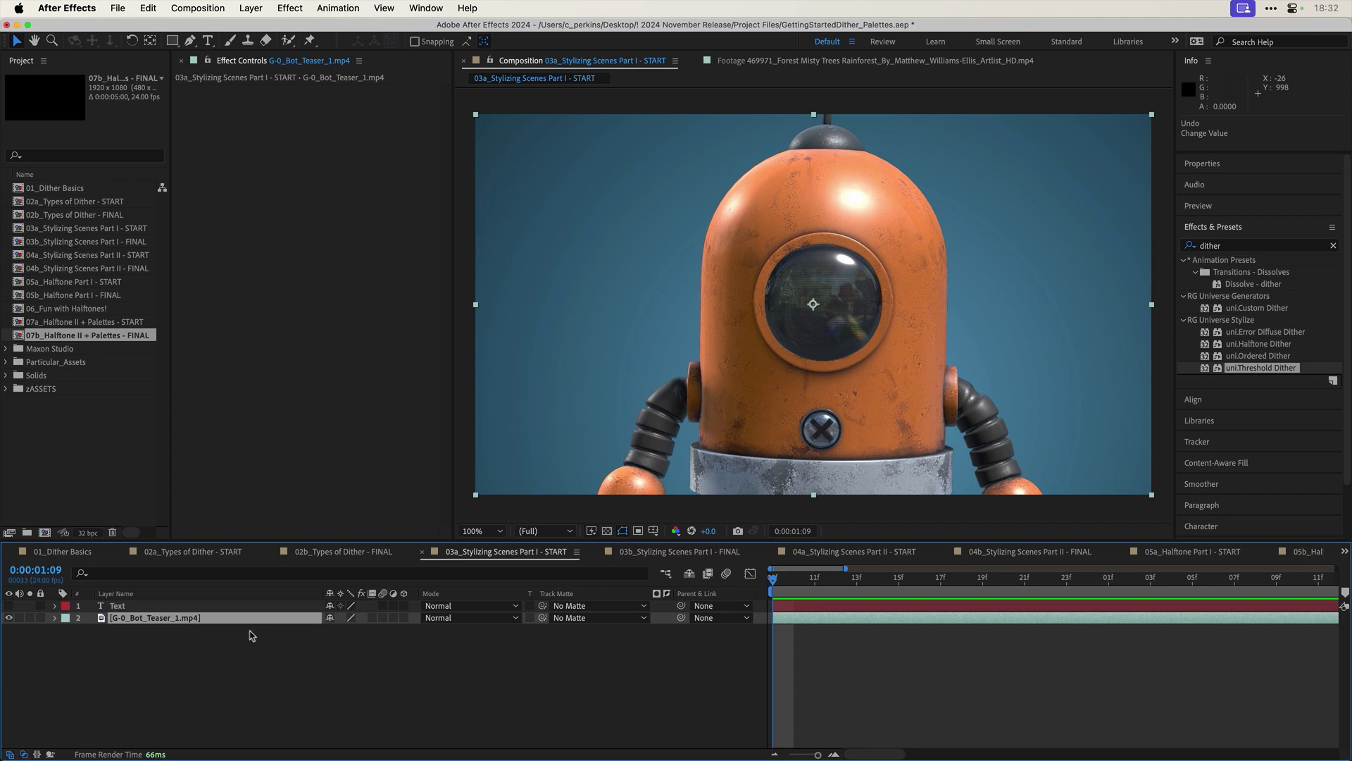
{"action": "left_click", "coordinate": [248, 620]}
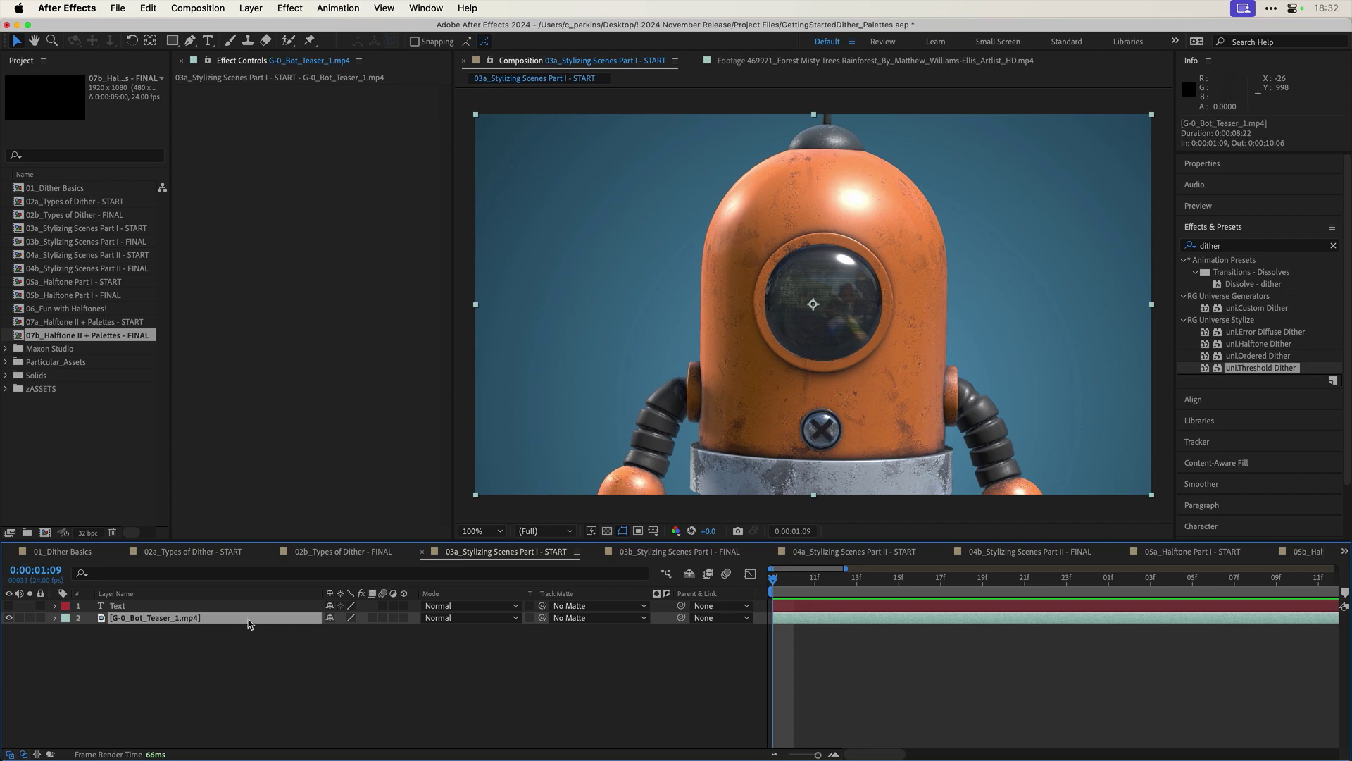
{"action": "key", "text": "ctrl+space"}
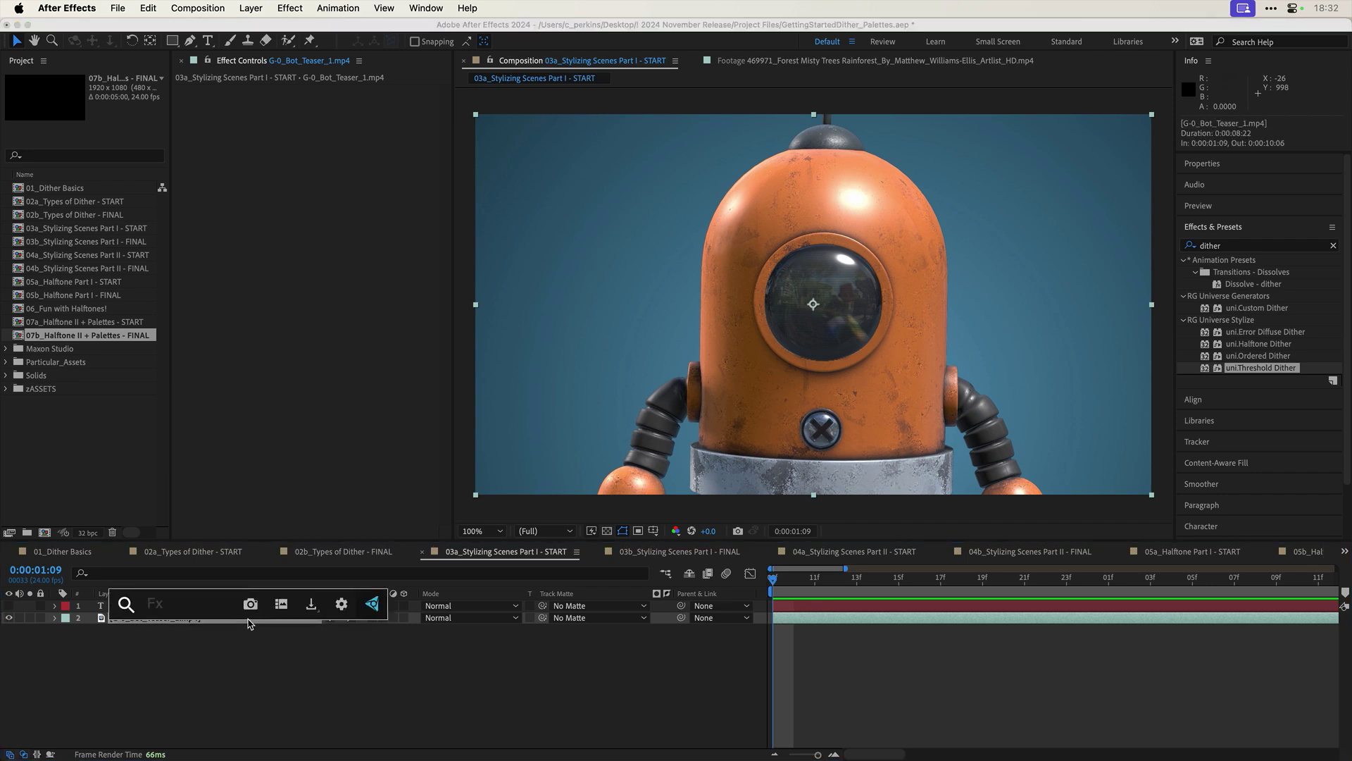
{"action": "type", "text": "ske"}
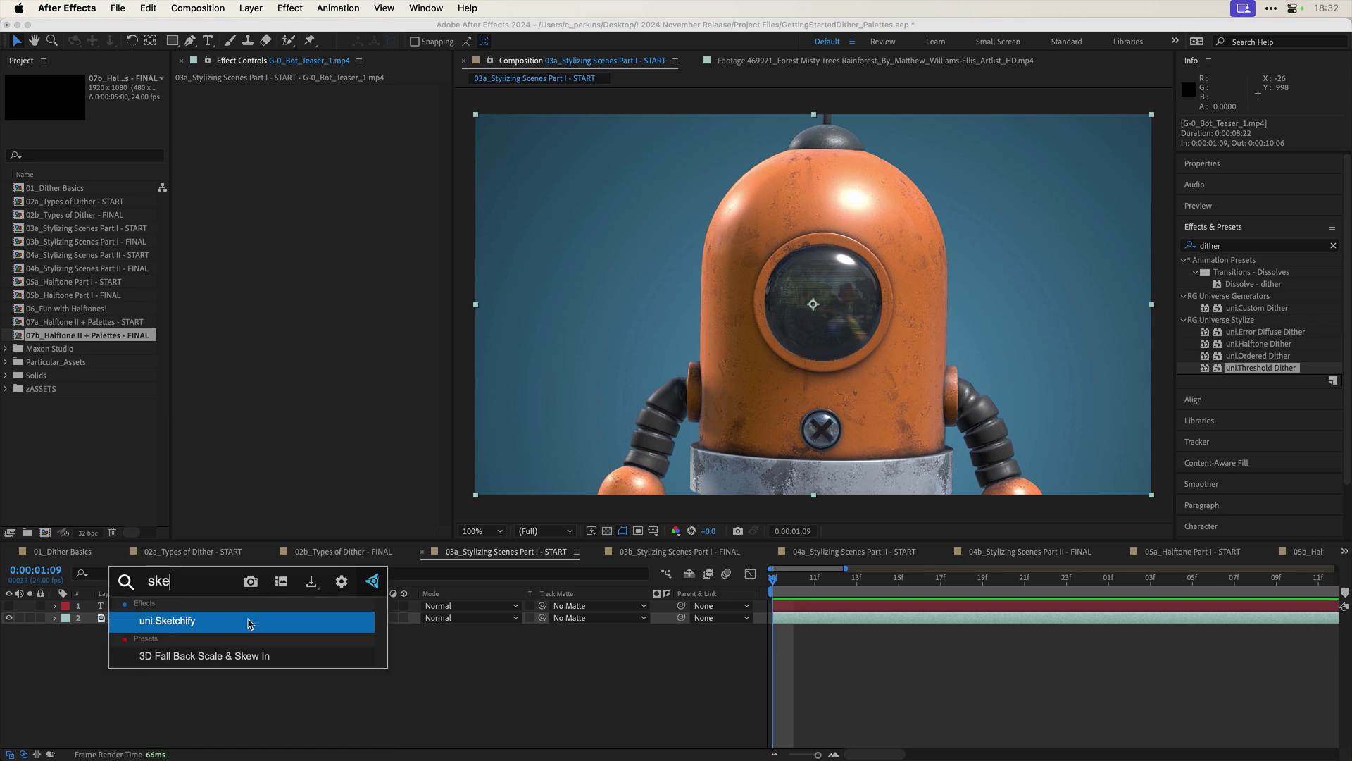
{"action": "key", "text": "Return"}
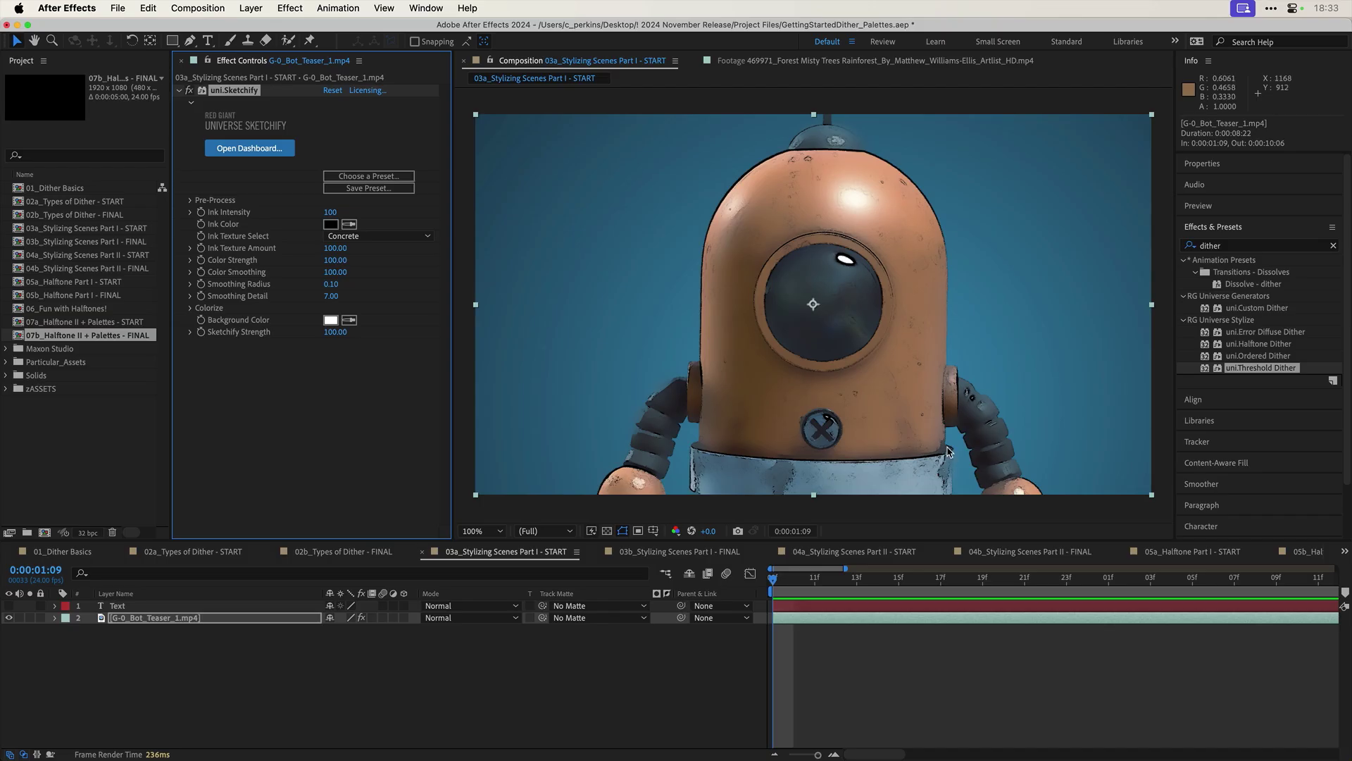
{"action": "double_click", "coordinate": [1244, 309]}
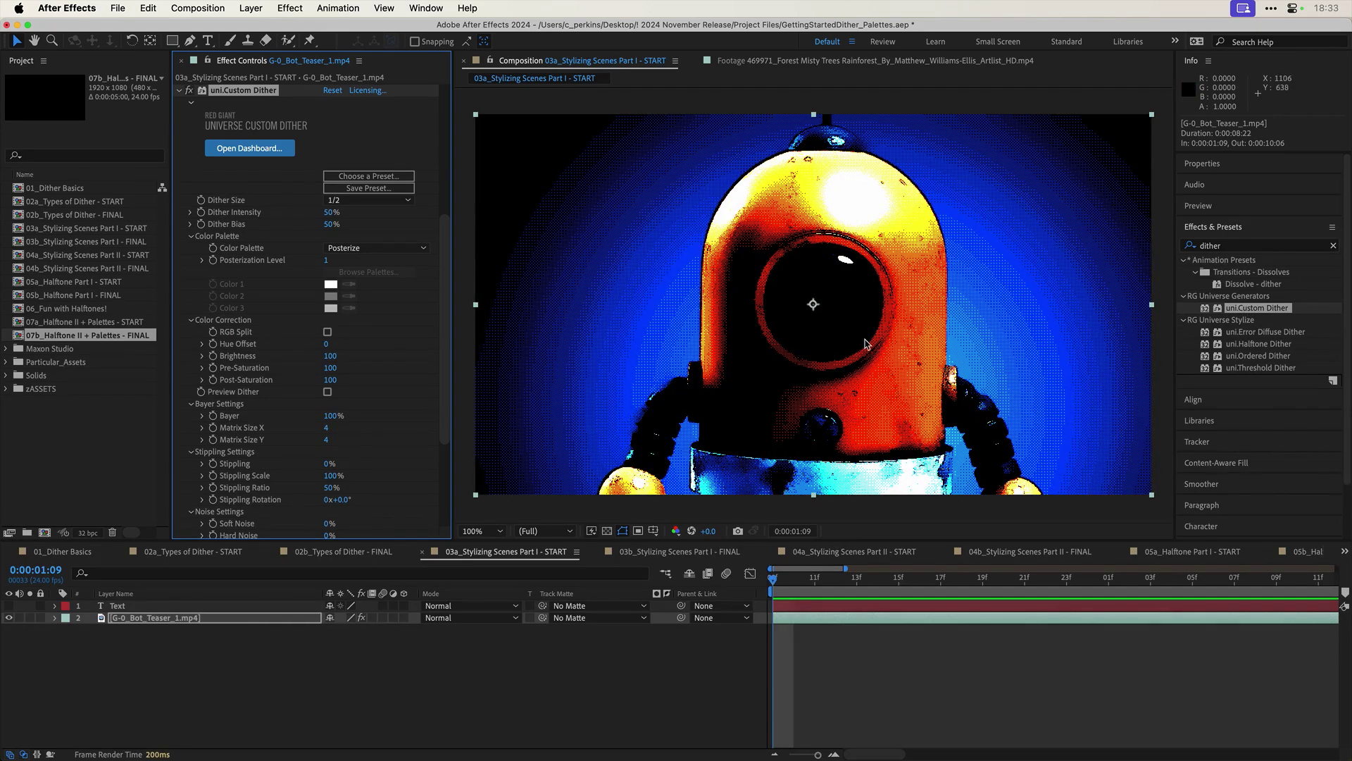
Step: Compare the robot layer with its effects turned off and on
{"action": "left_click", "coordinate": [361, 618]}
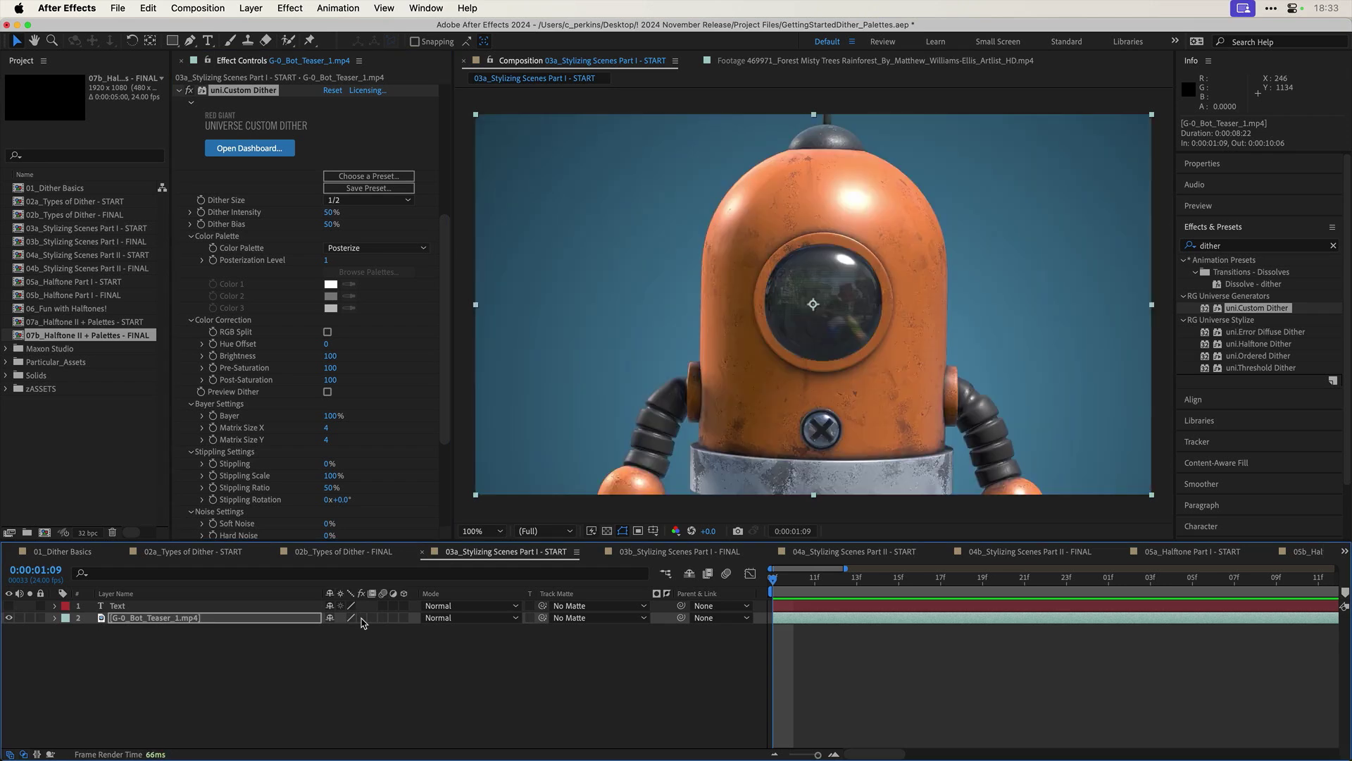
{"action": "left_click", "coordinate": [361, 618]}
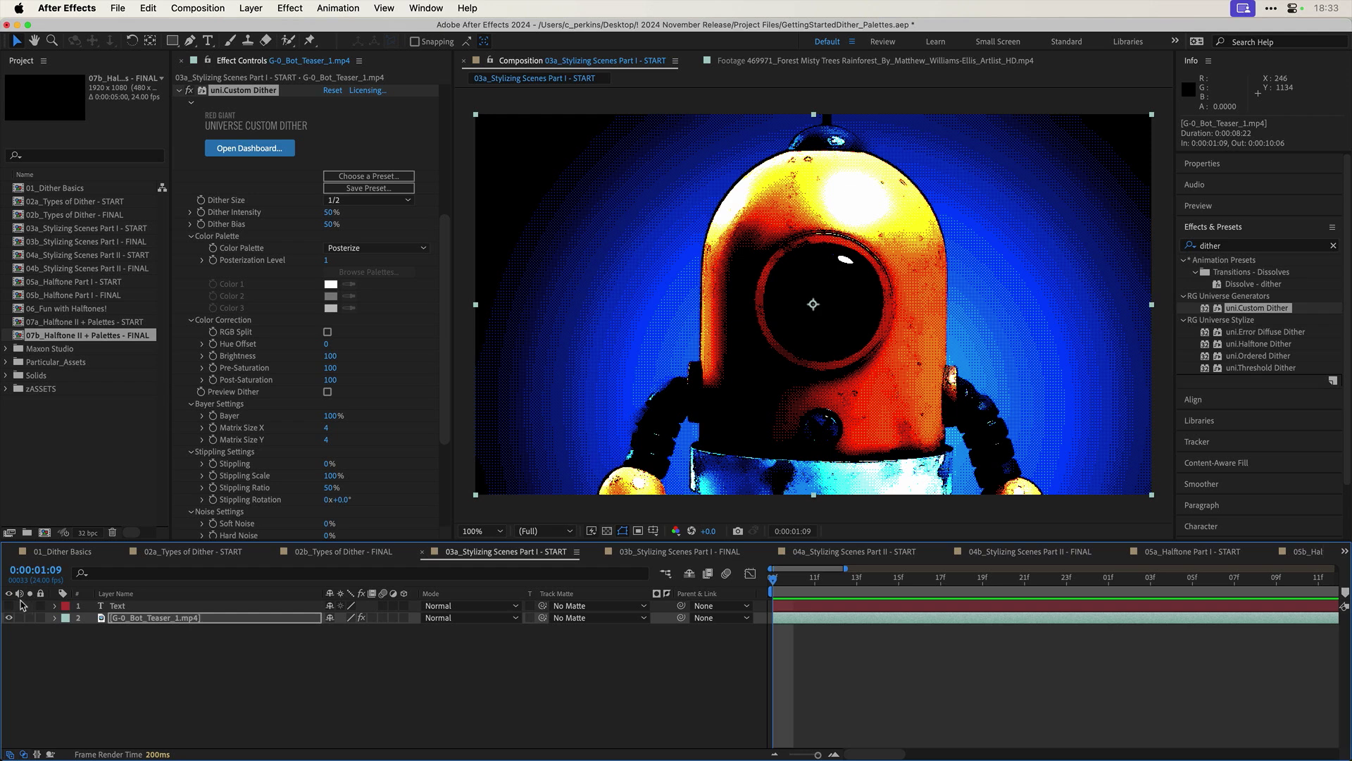
{"action": "left_click", "coordinate": [9, 606]}
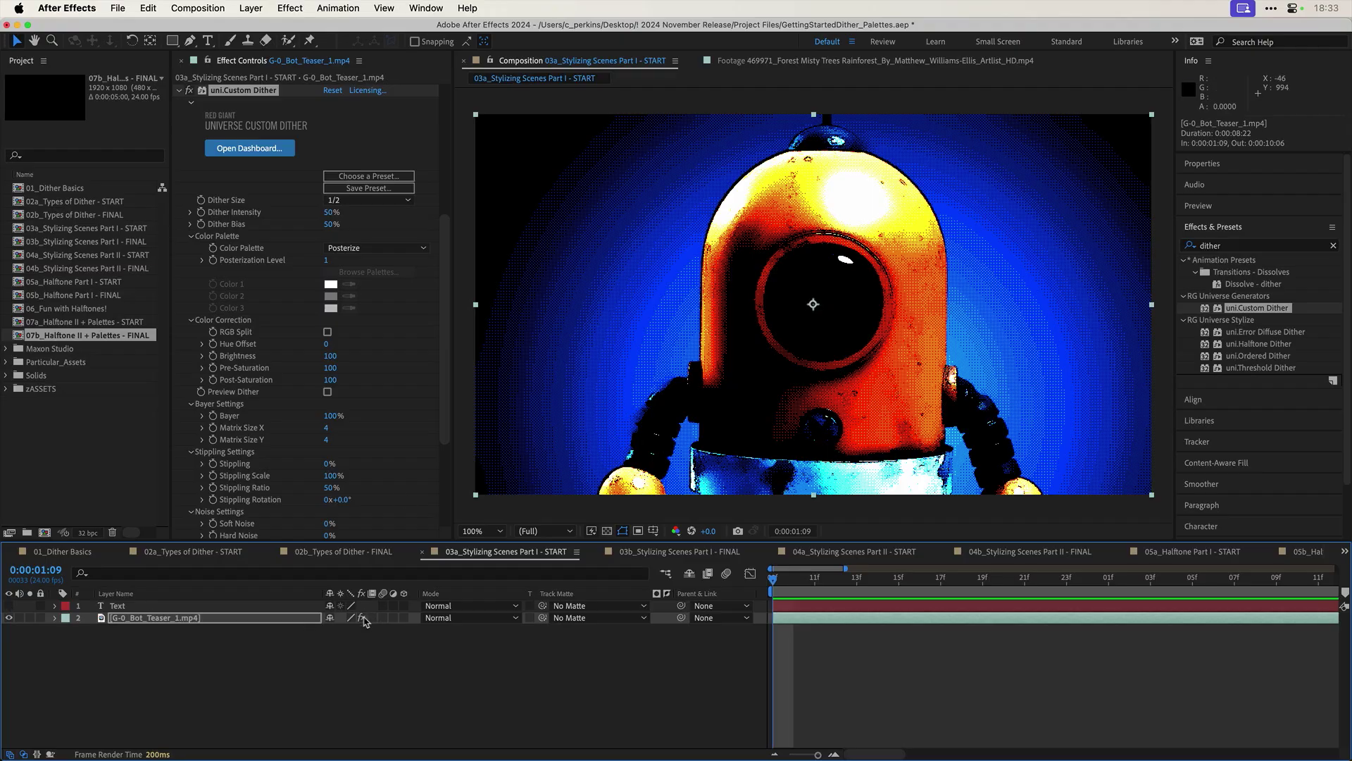
{"action": "left_click", "coordinate": [362, 617]}
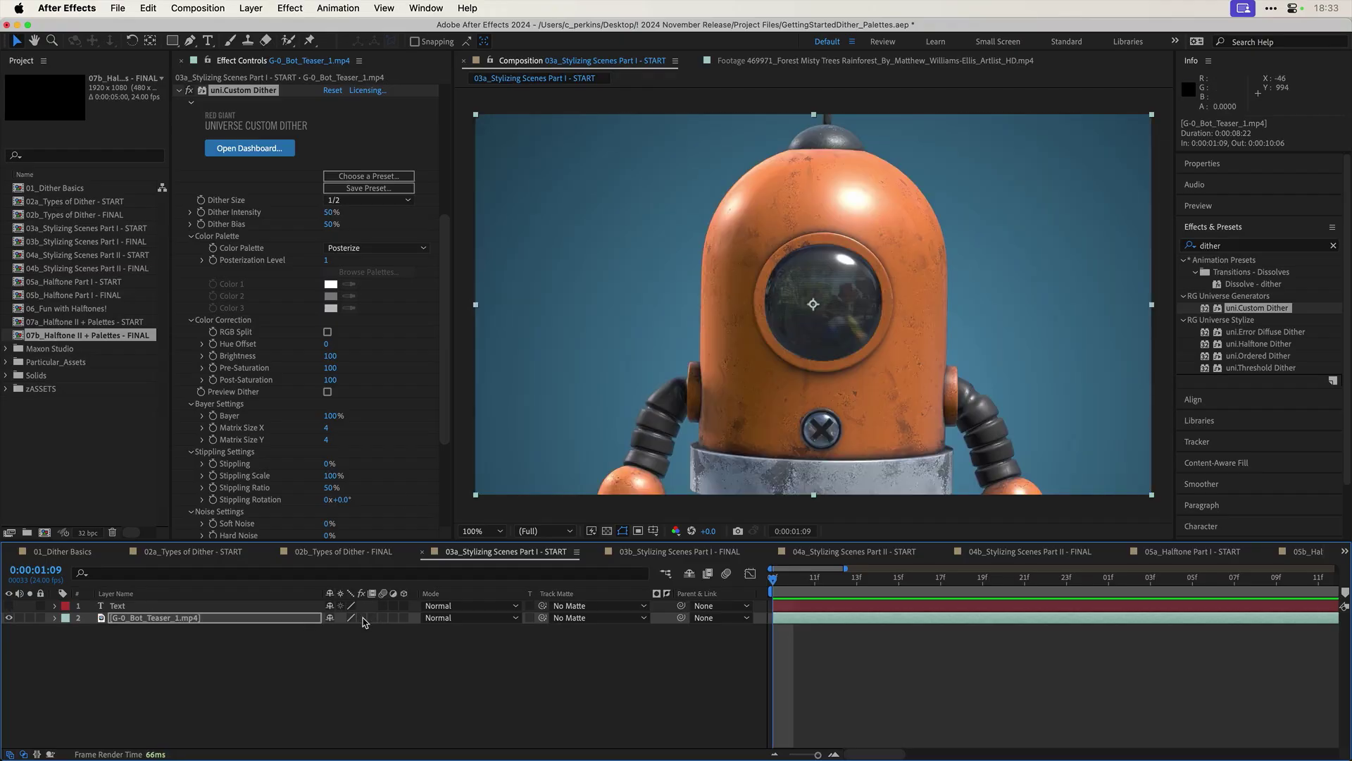
{"action": "left_click", "coordinate": [362, 617]}
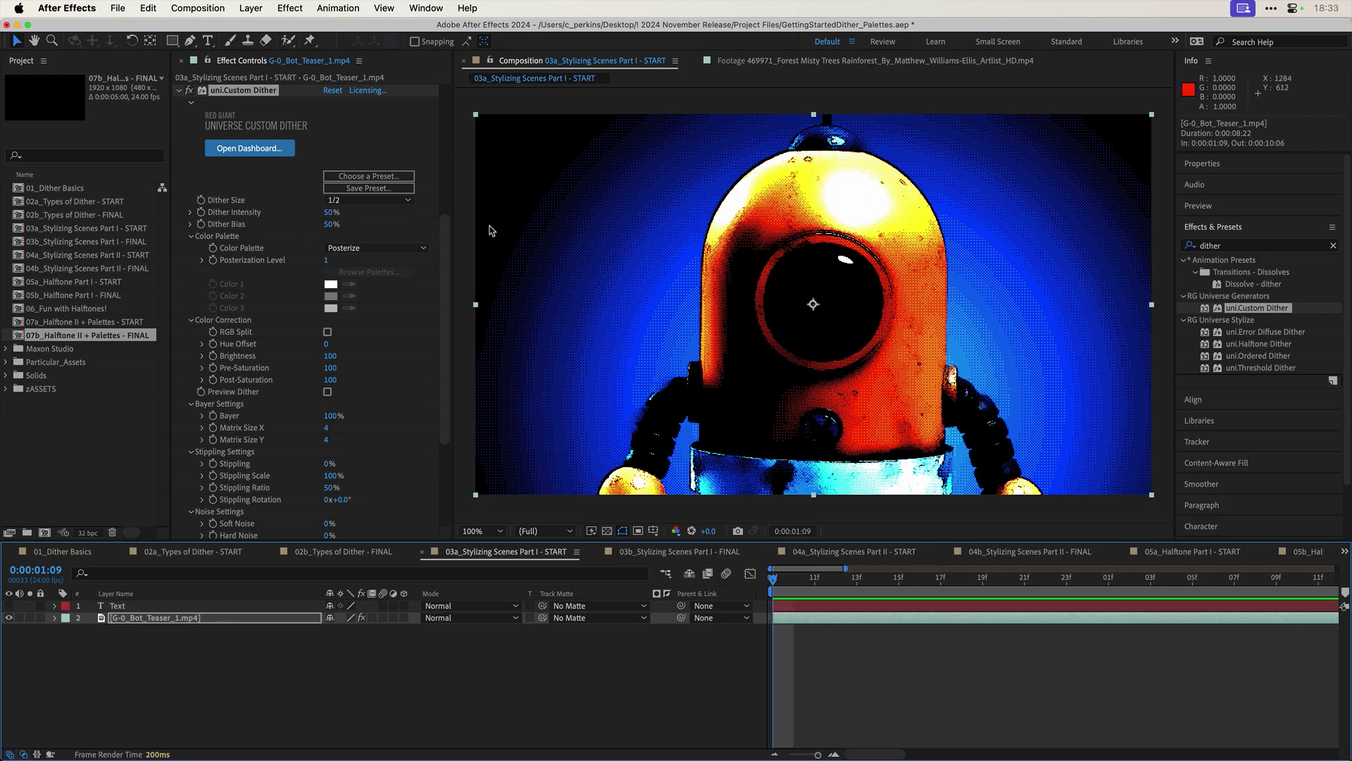
Step: Try Dither Sizes of 1/4, 1/8 and 1/16 on the robot layer's Custom Dither
{"action": "left_click", "coordinate": [367, 201]}
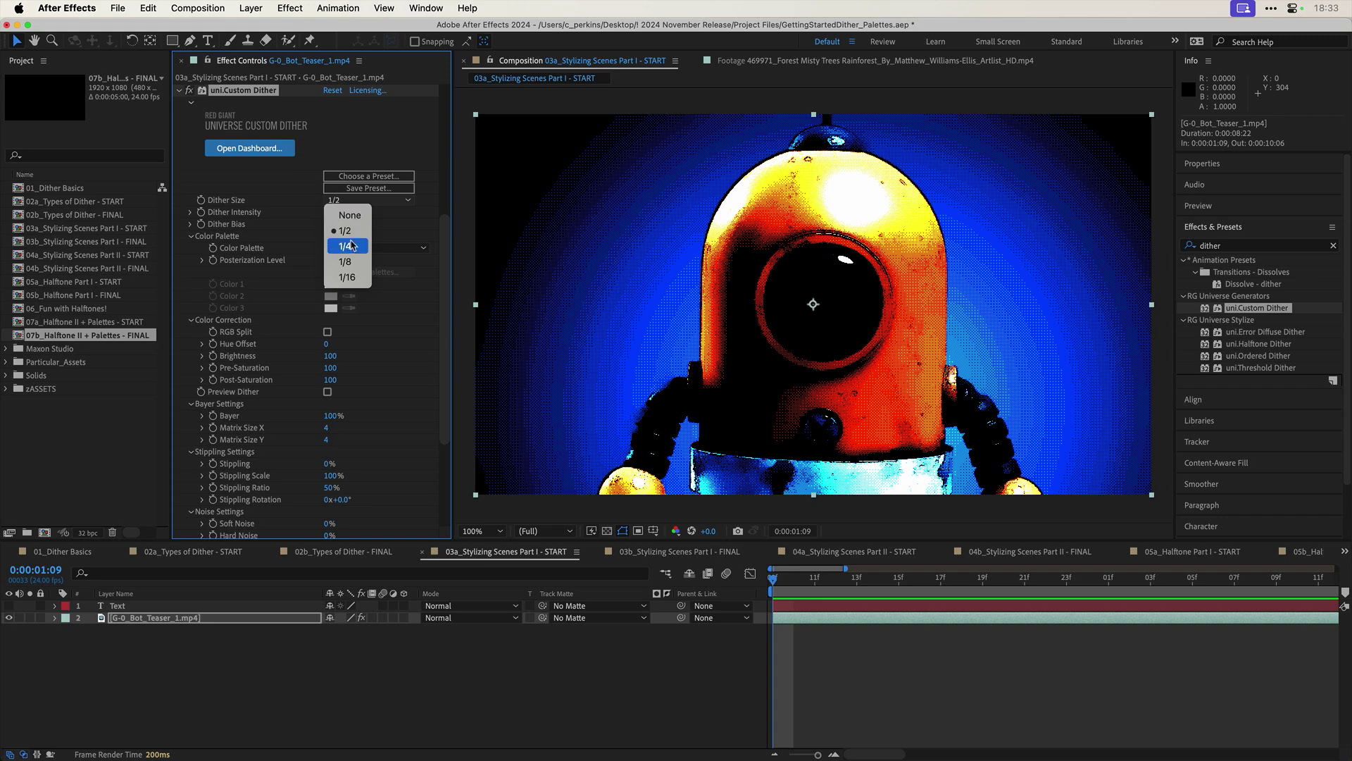
{"action": "left_click", "coordinate": [352, 247]}
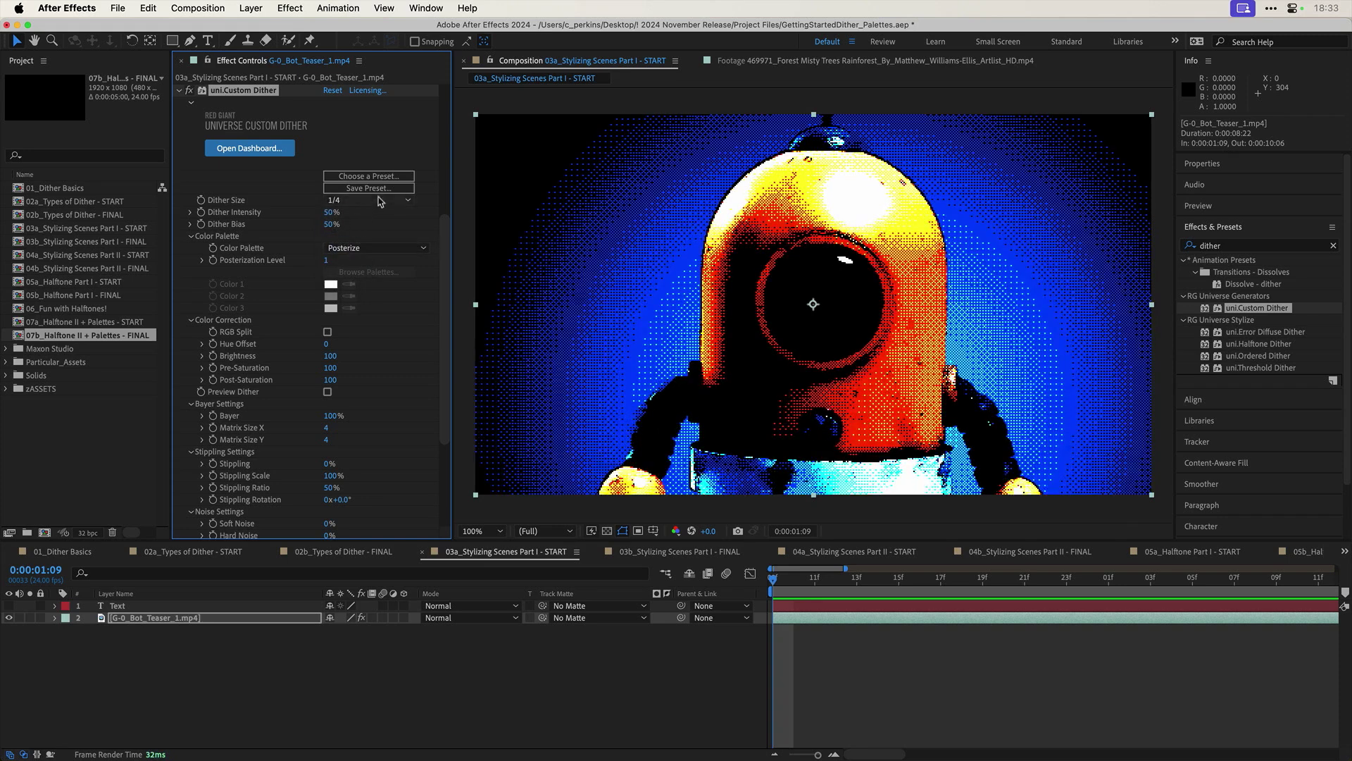
{"action": "left_click", "coordinate": [380, 201]}
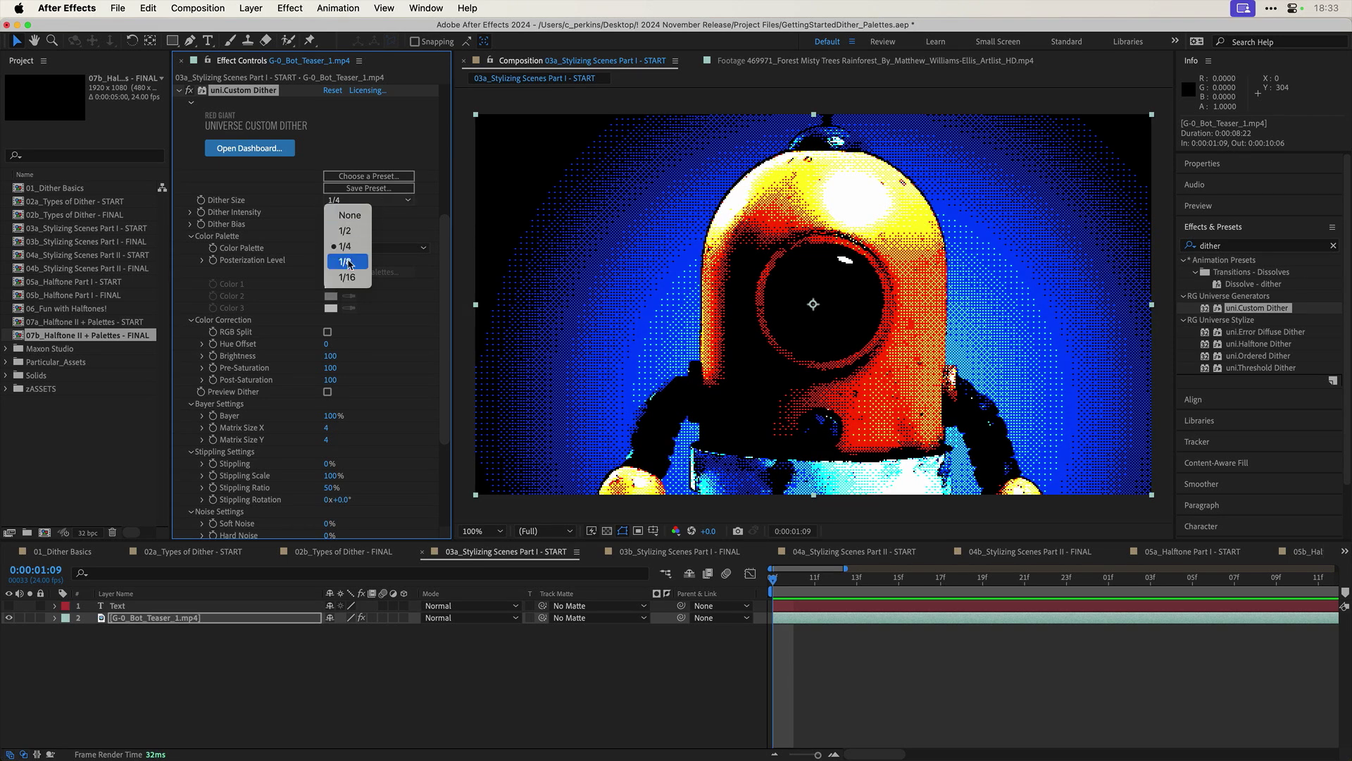
{"action": "left_click", "coordinate": [348, 262]}
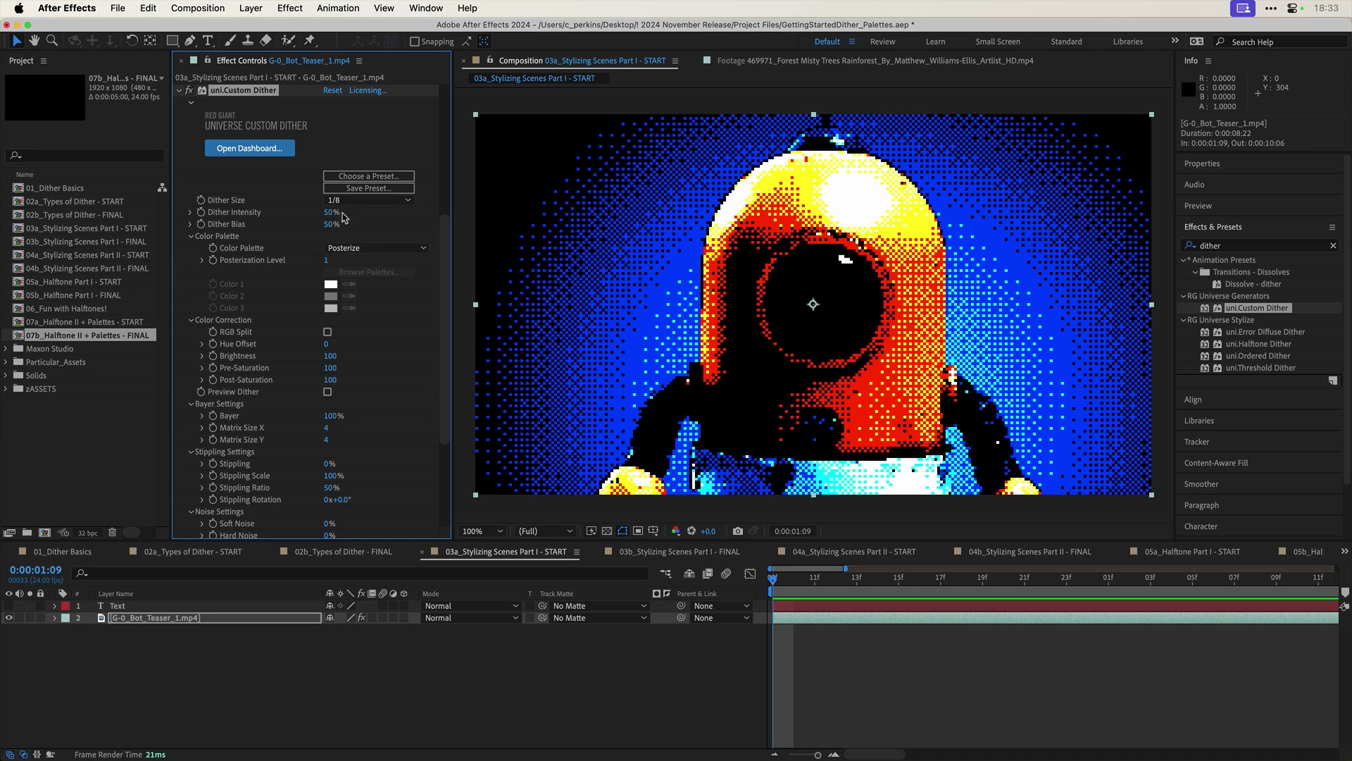
{"action": "left_click", "coordinate": [352, 200]}
{"action": "left_click", "coordinate": [336, 284]}
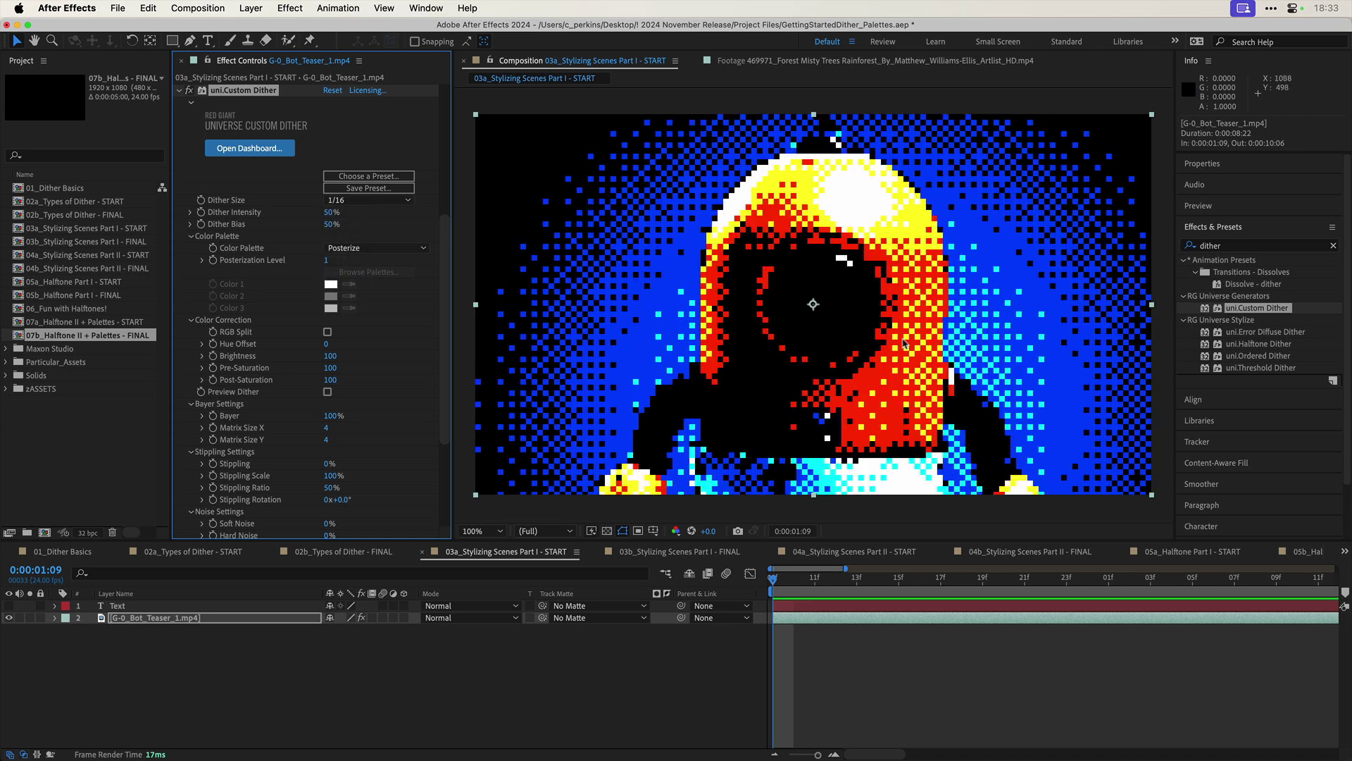
Step: Examine the robot's dither pixel pattern up close and at reduced magnifications
{"action": "key", "text": "period"}
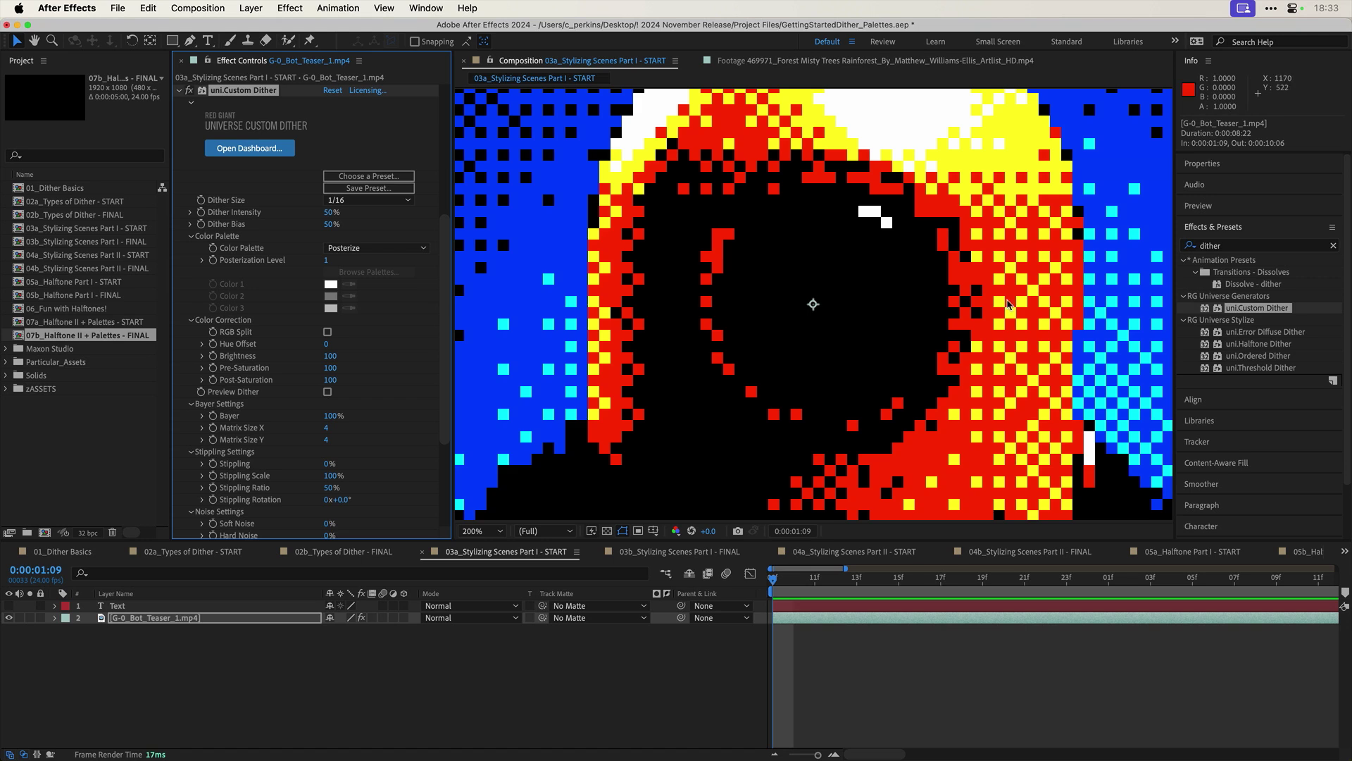
{"action": "left_click_drag", "start_coordinate": [938, 299], "coordinate": [683, 282]}
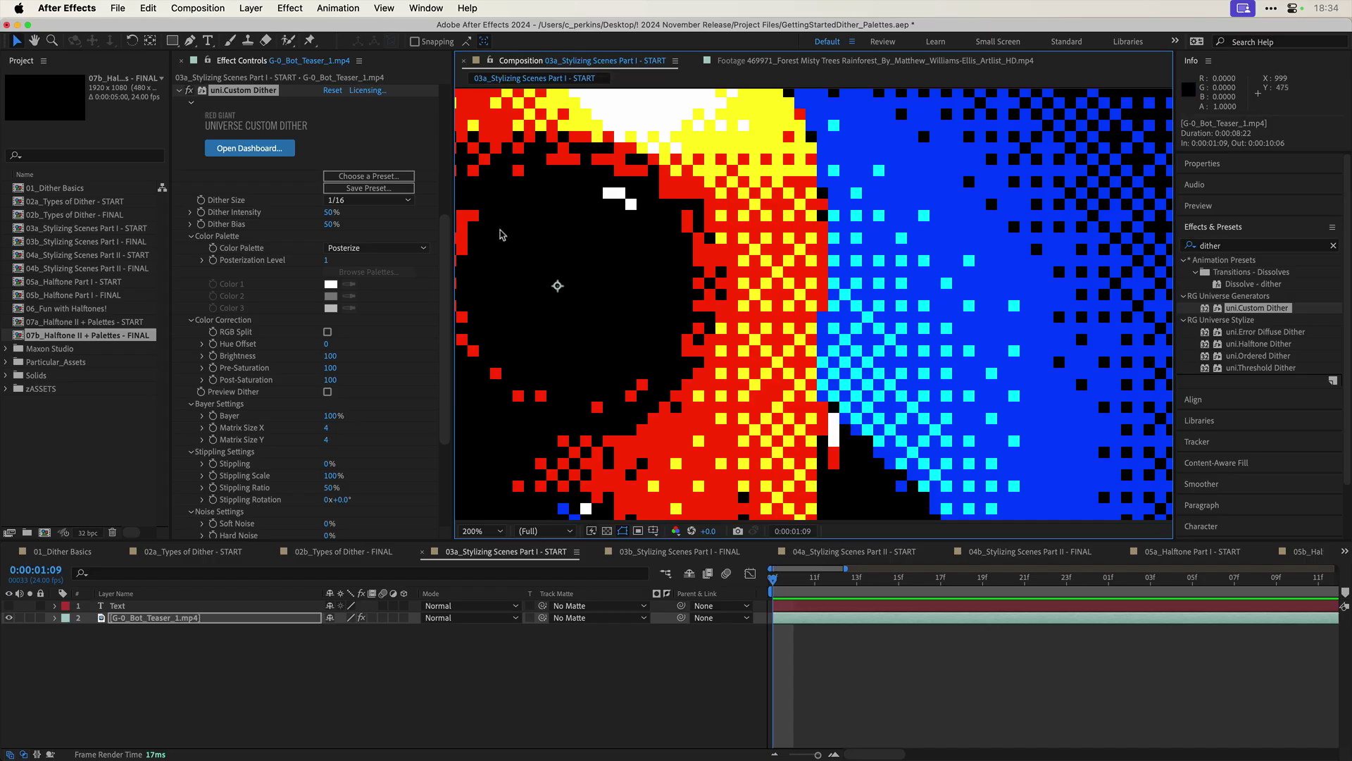
{"action": "scroll", "coordinate": [686, 278], "scroll_direction": "down", "scroll_amount": 8}
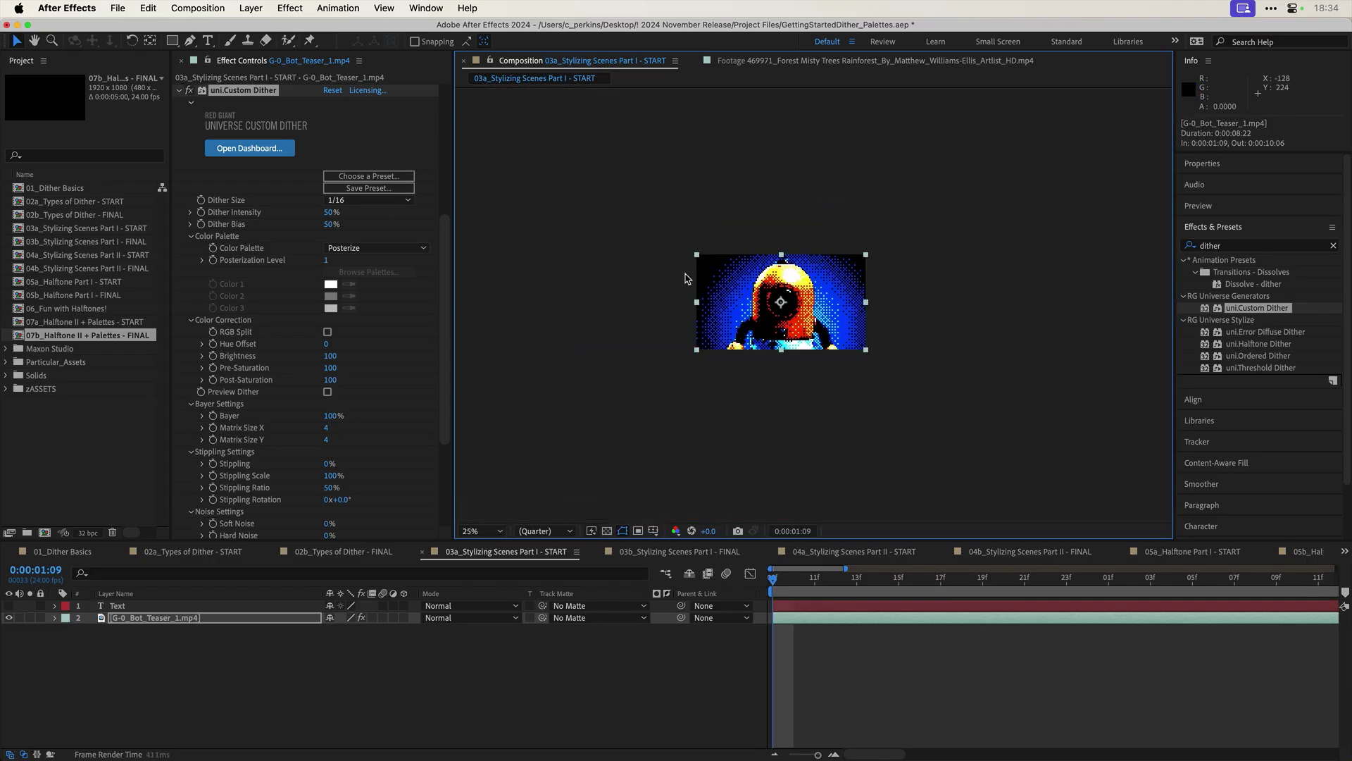
{"action": "scroll", "coordinate": [811, 307], "scroll_direction": "down", "scroll_amount": 2}
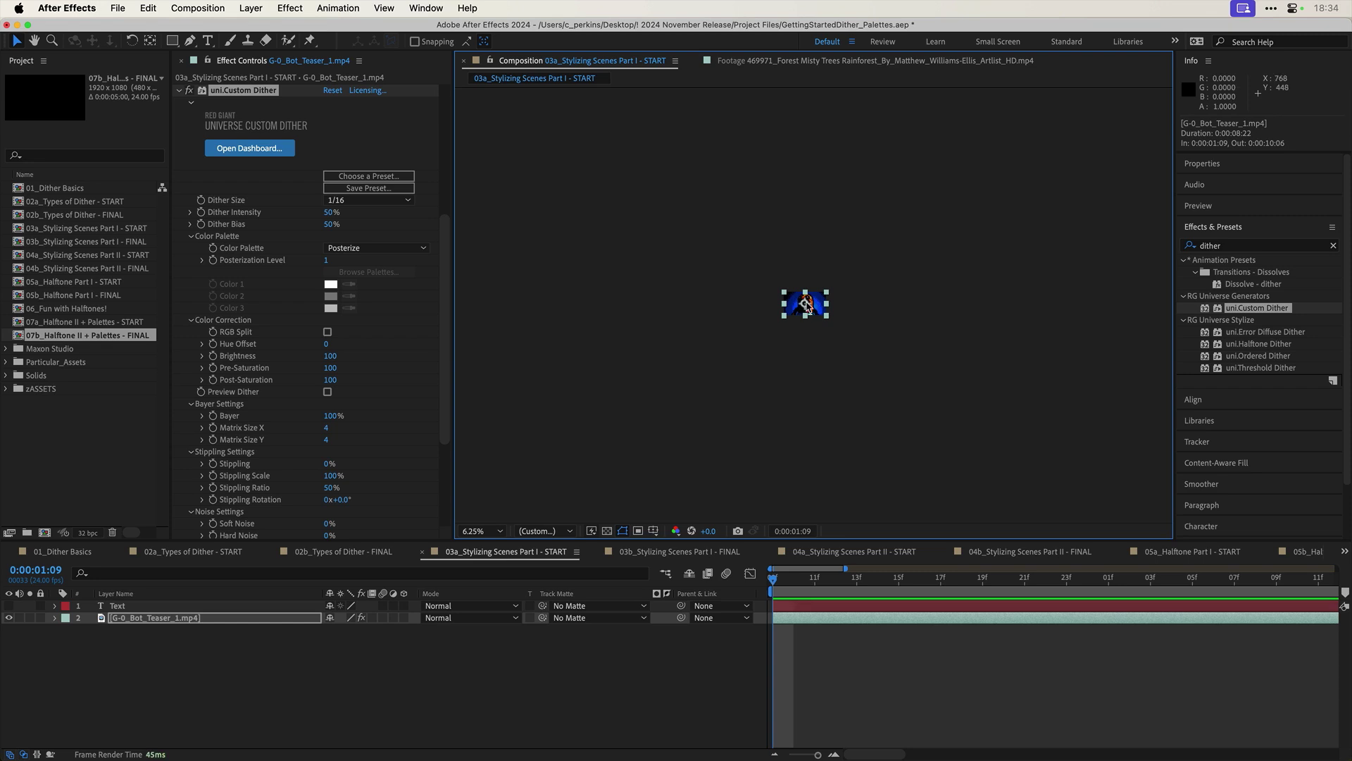
{"action": "scroll", "coordinate": [808, 307], "scroll_direction": "up", "scroll_amount": 4}
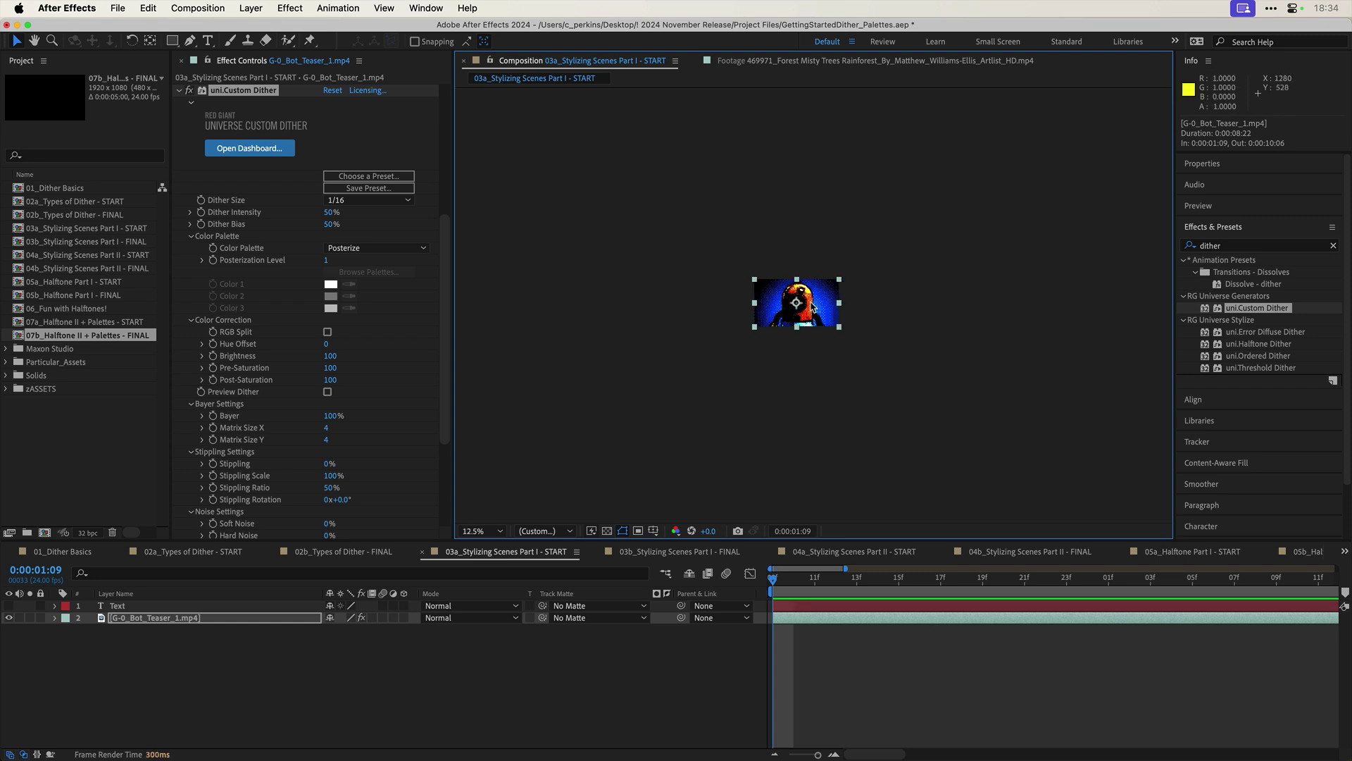
{"action": "scroll", "coordinate": [812, 307], "scroll_direction": "up", "scroll_amount": 2}
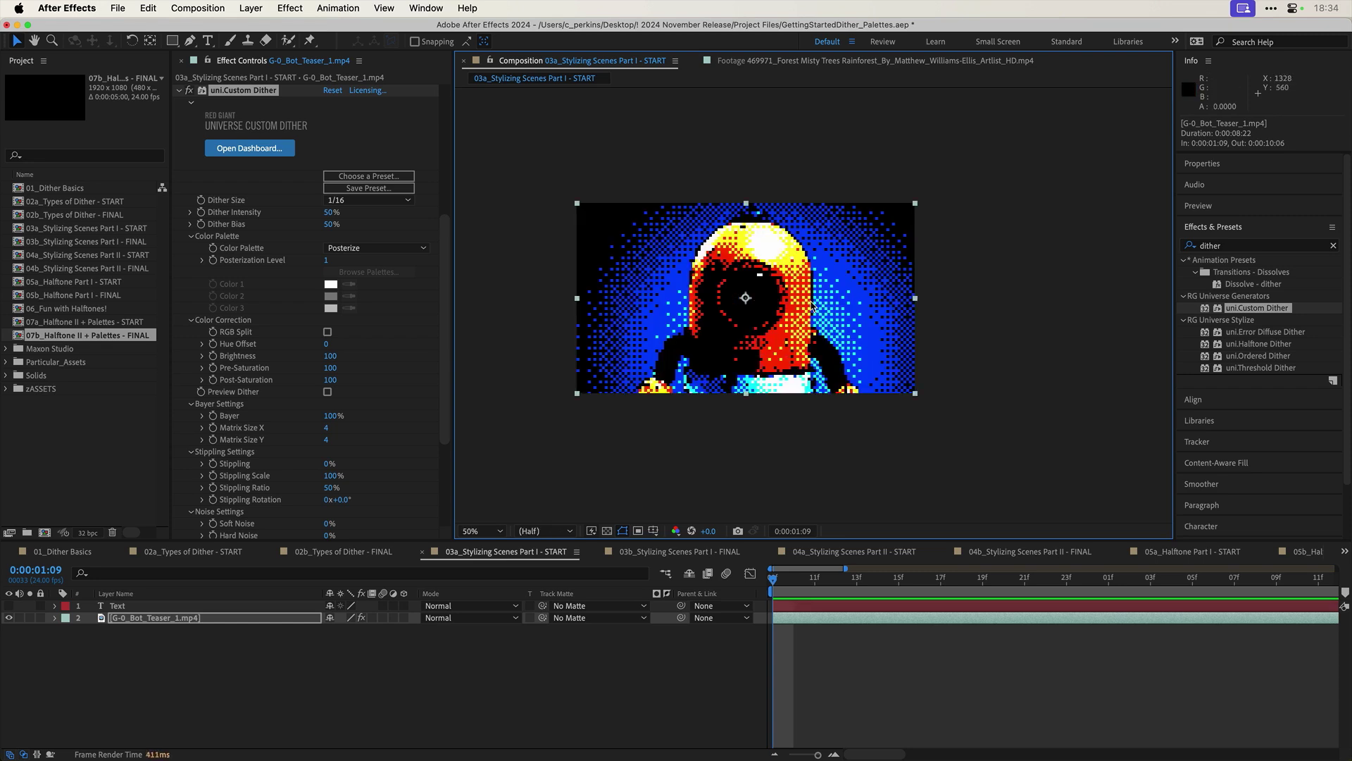
{"action": "scroll", "coordinate": [811, 307], "scroll_direction": "up", "scroll_amount": 2}
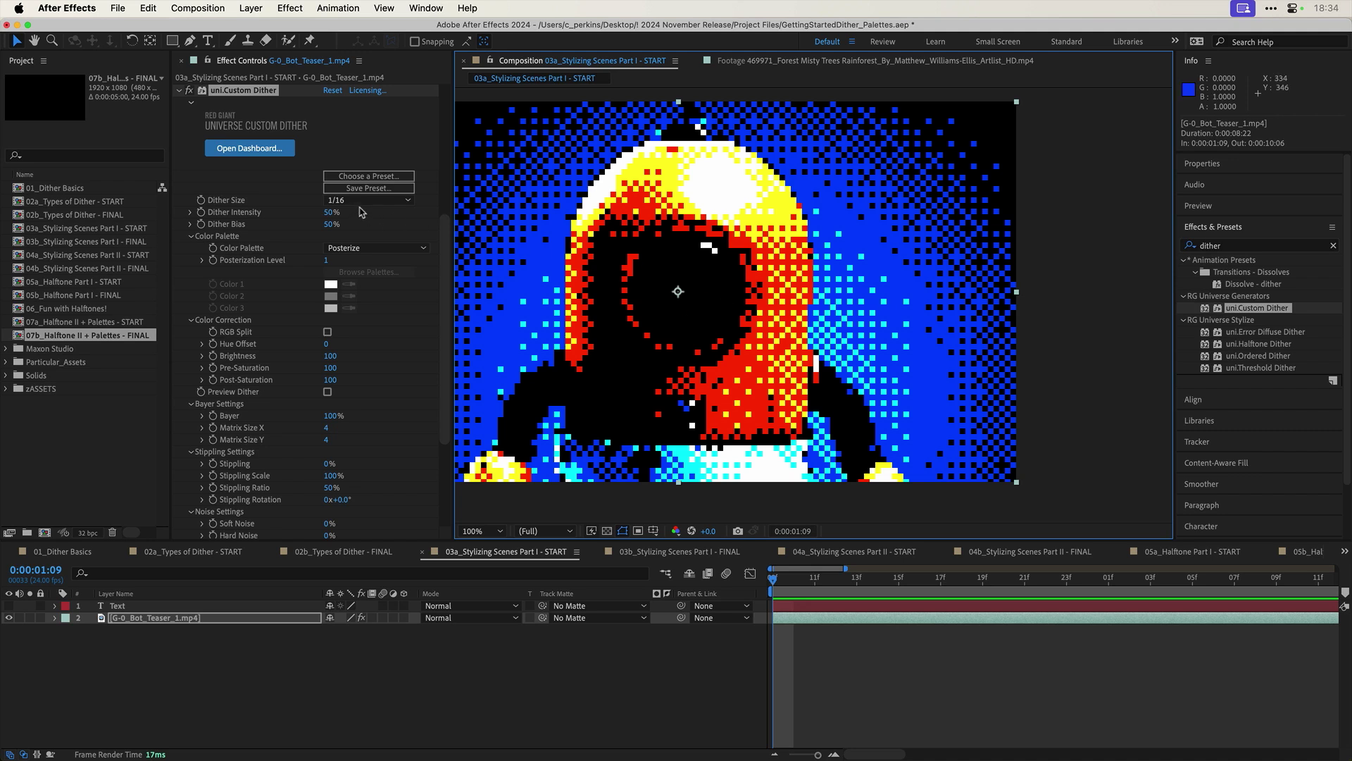
Step: Set the robot layer's Custom Dither to a Dither Size of 1/4 and check the whole frame
{"action": "left_click", "coordinate": [367, 202]}
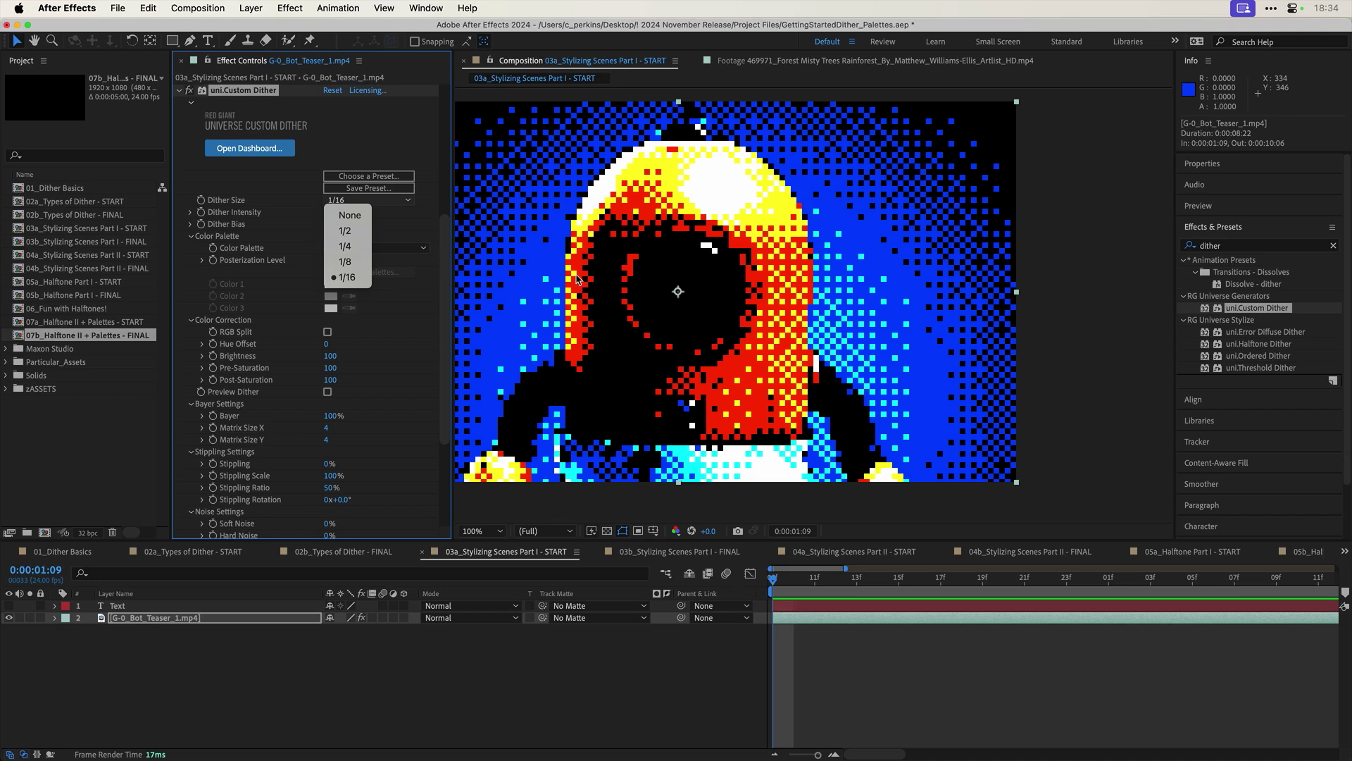
{"action": "left_click", "coordinate": [345, 246]}
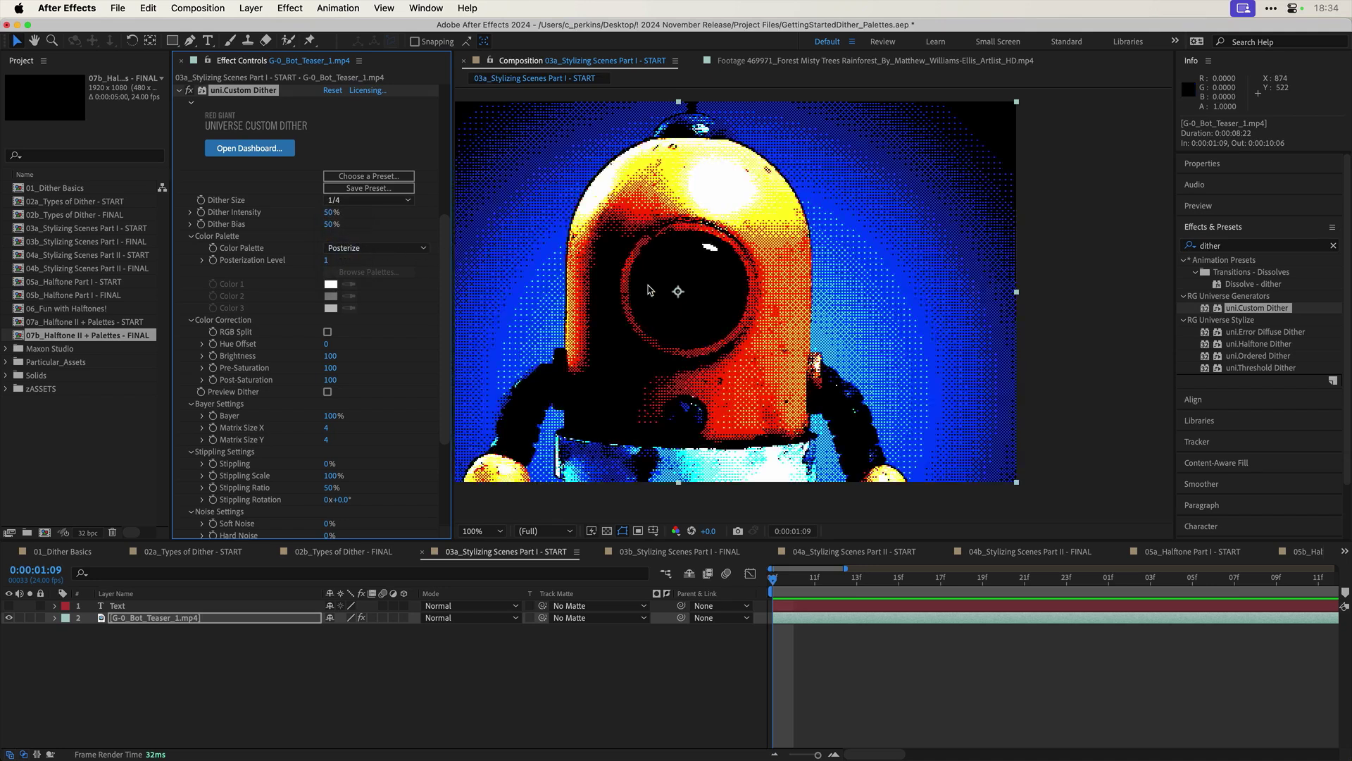
{"action": "scroll", "coordinate": [650, 289], "scroll_direction": "down", "scroll_amount": 2}
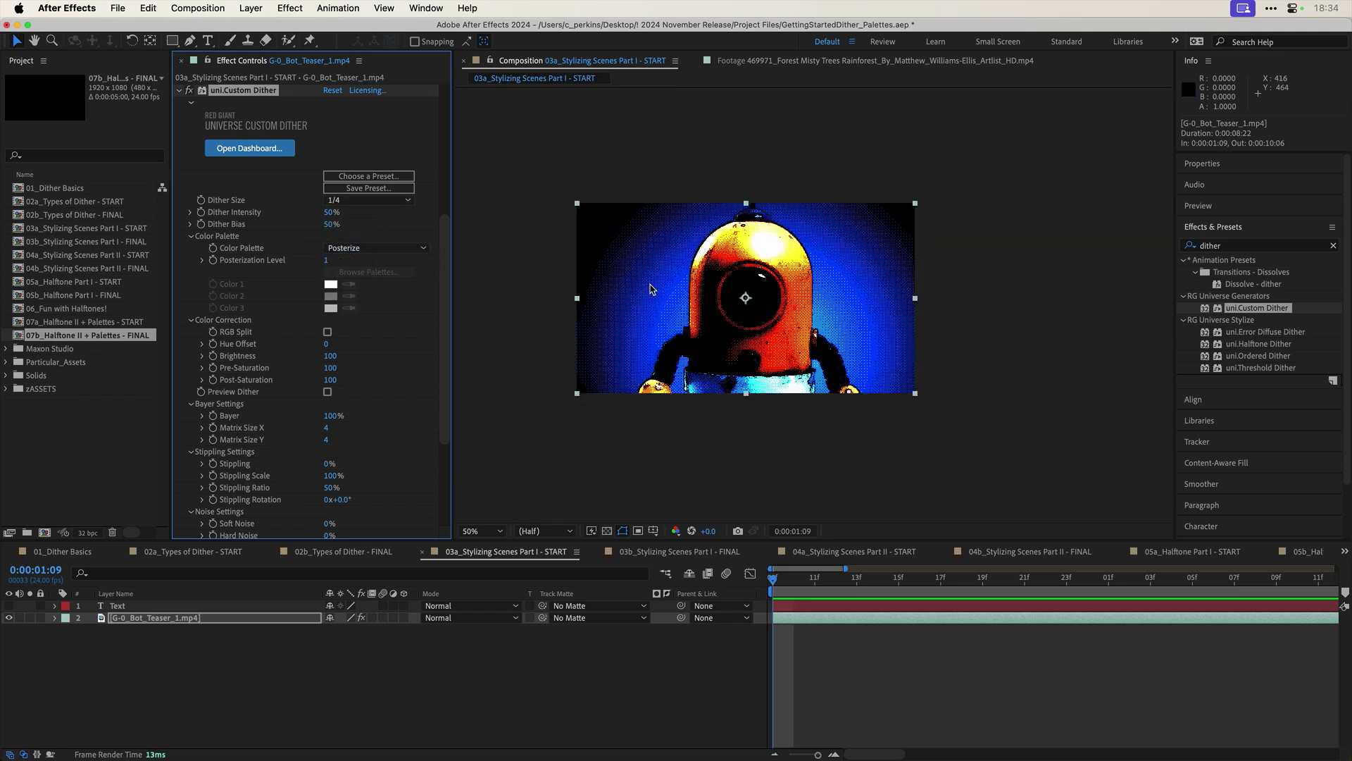
Step: Open the 04a_Stylizing Scenes Part II - START composition and scrub through its animation
{"action": "left_click", "coordinate": [670, 552]}
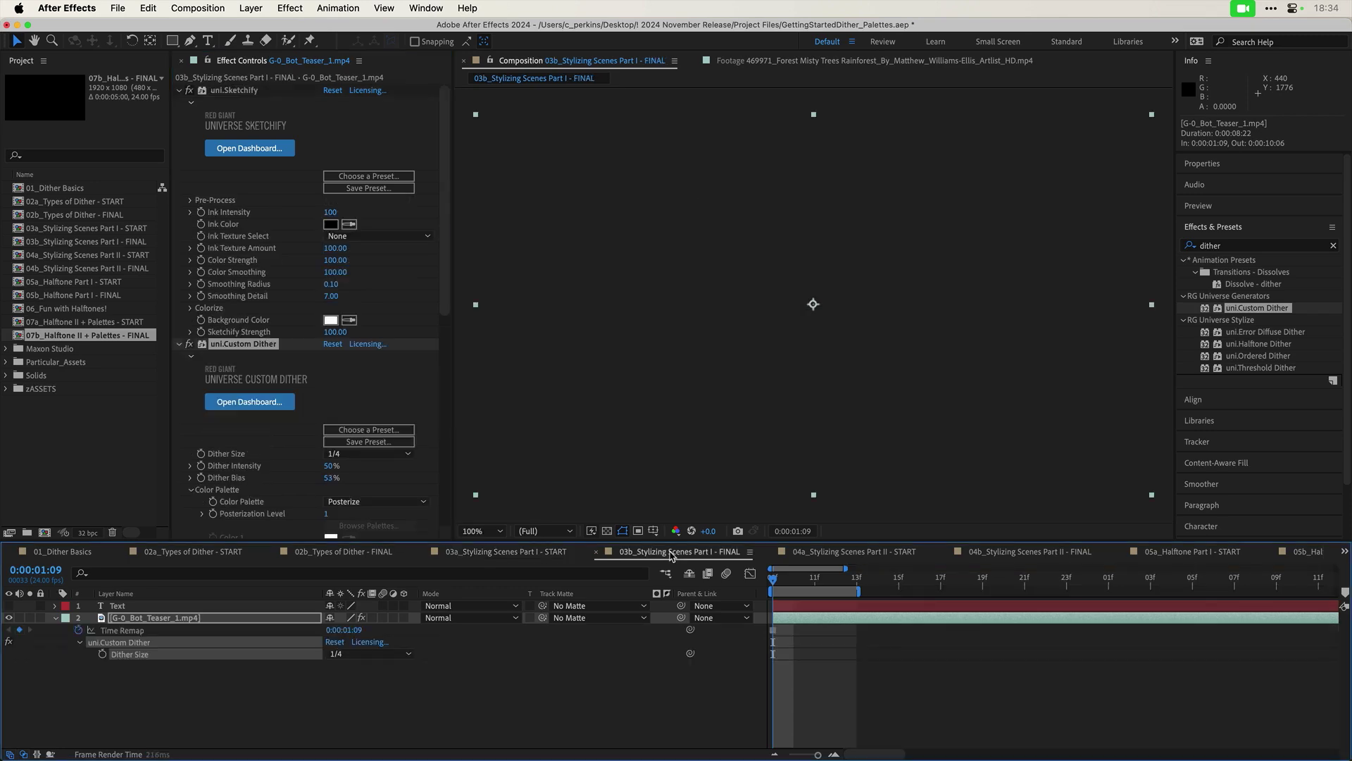
{"action": "left_click", "coordinate": [833, 554]}
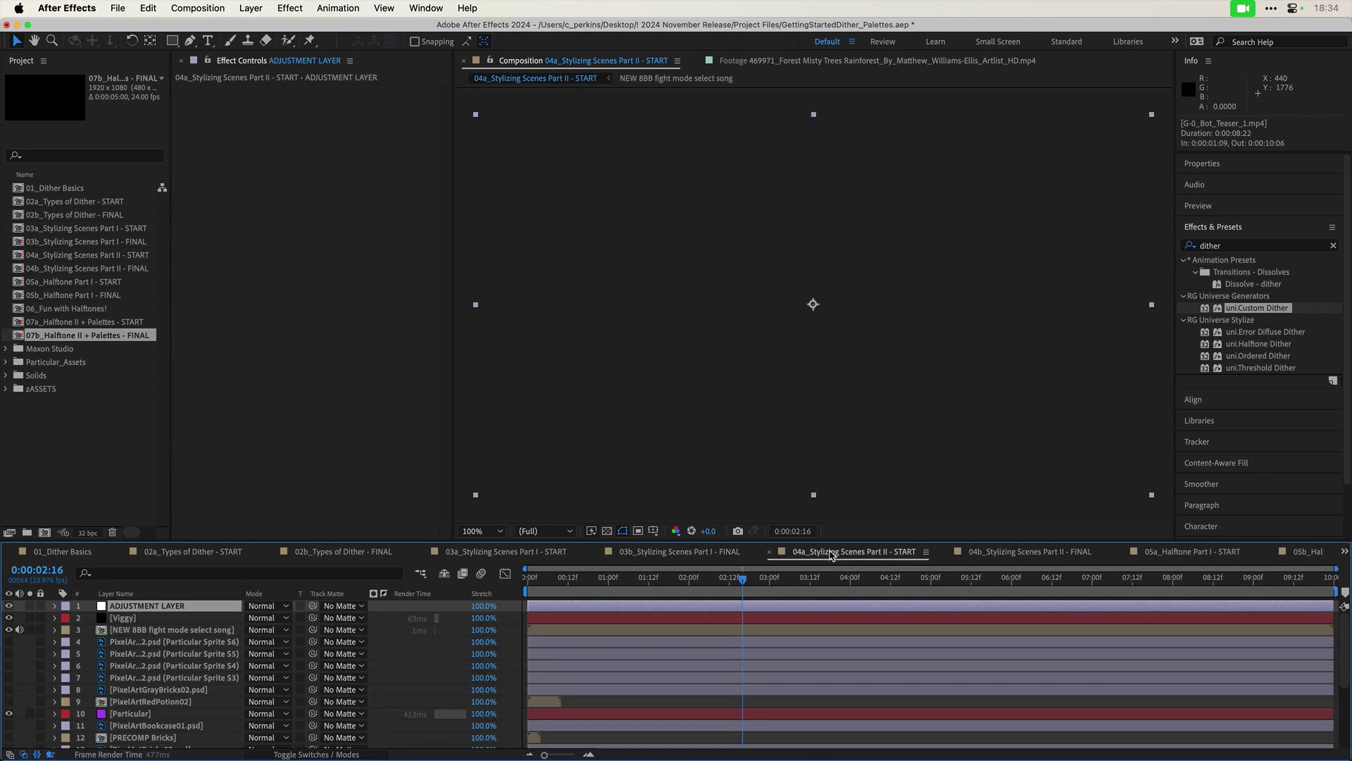
{"action": "left_click_drag", "start_coordinate": [672, 588], "coordinate": [854, 579]}
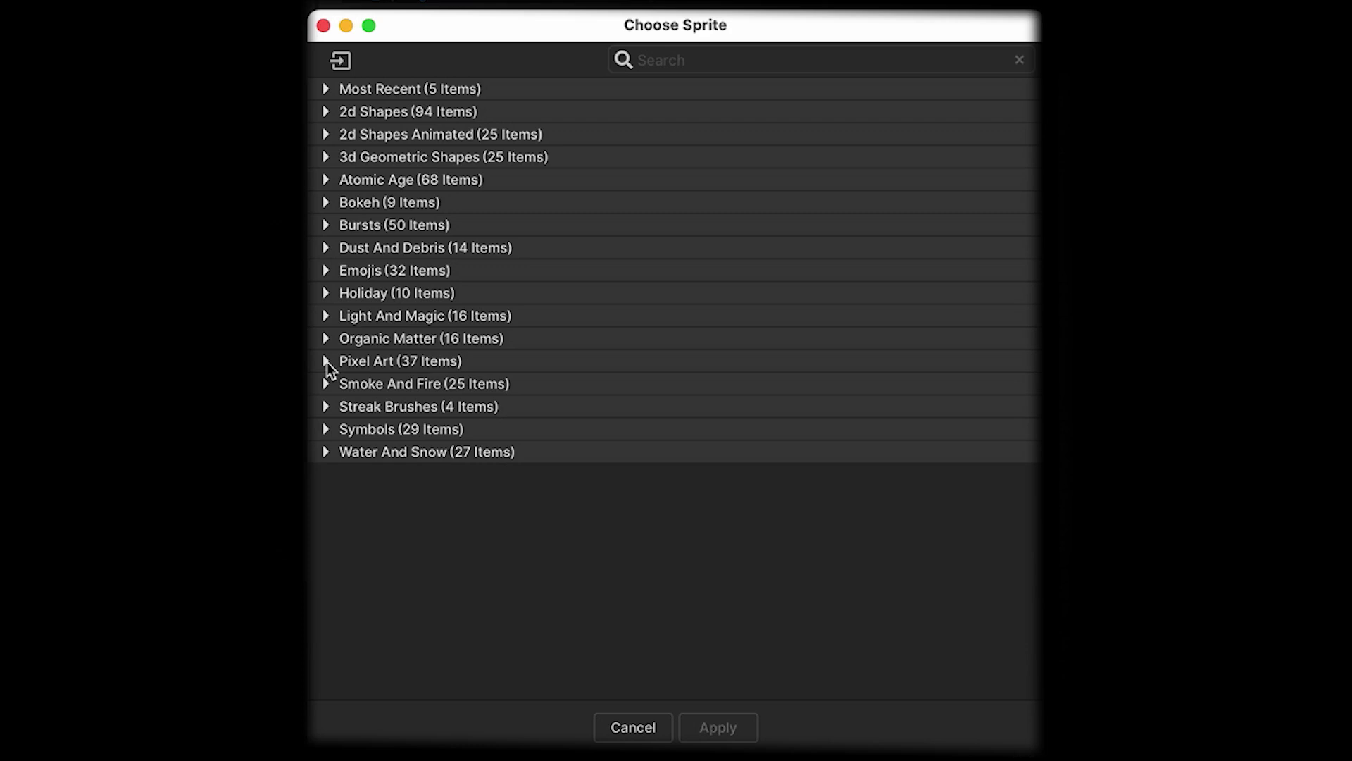
Step: Browse the Pixel Art category in the Choose Sprite library
{"action": "left_click", "coordinate": [326, 361]}
{"action": "left_click_drag", "start_coordinate": [1037, 227], "coordinate": [1037, 311]}
{"action": "mouse_move", "coordinate": [940, 187]}
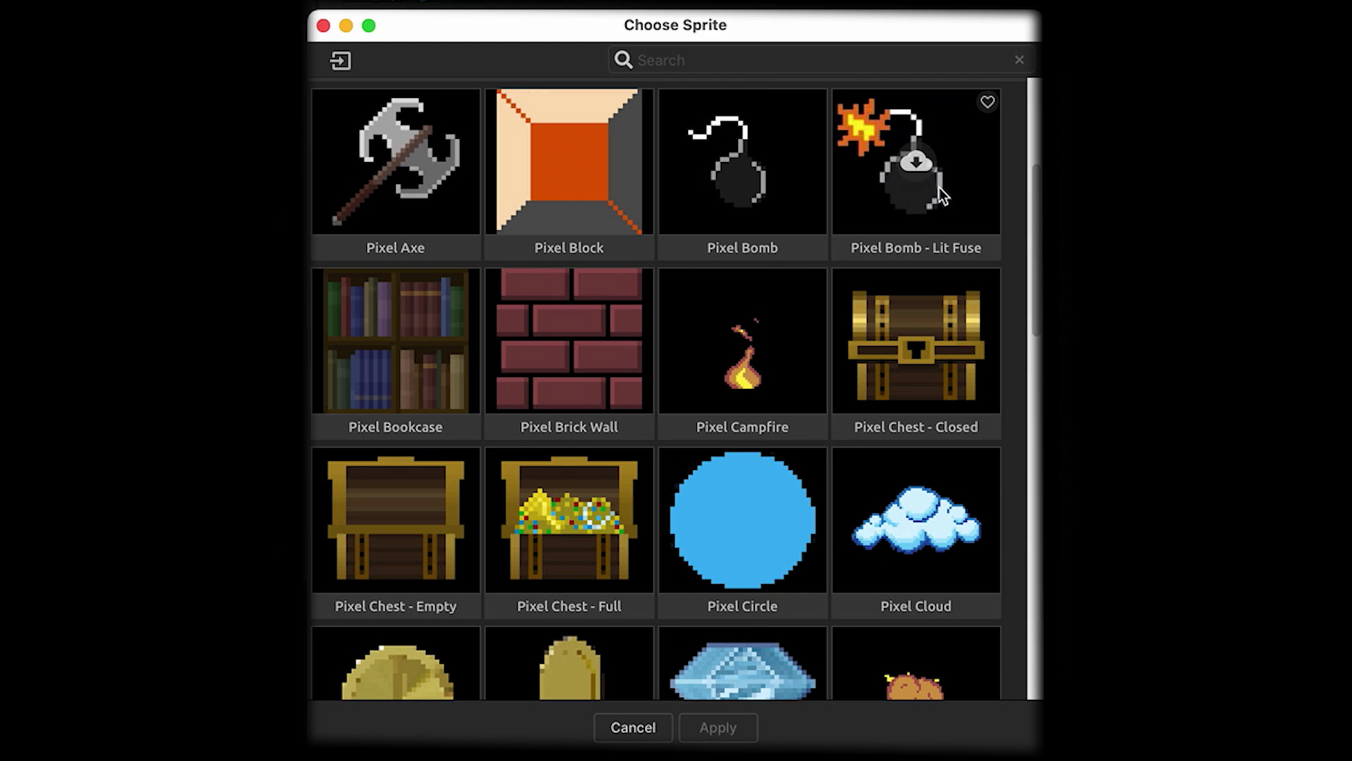
{"action": "scroll", "coordinate": [822, 370], "scroll_direction": "down", "scroll_amount": 2}
{"action": "mouse_move", "coordinate": [789, 239]}
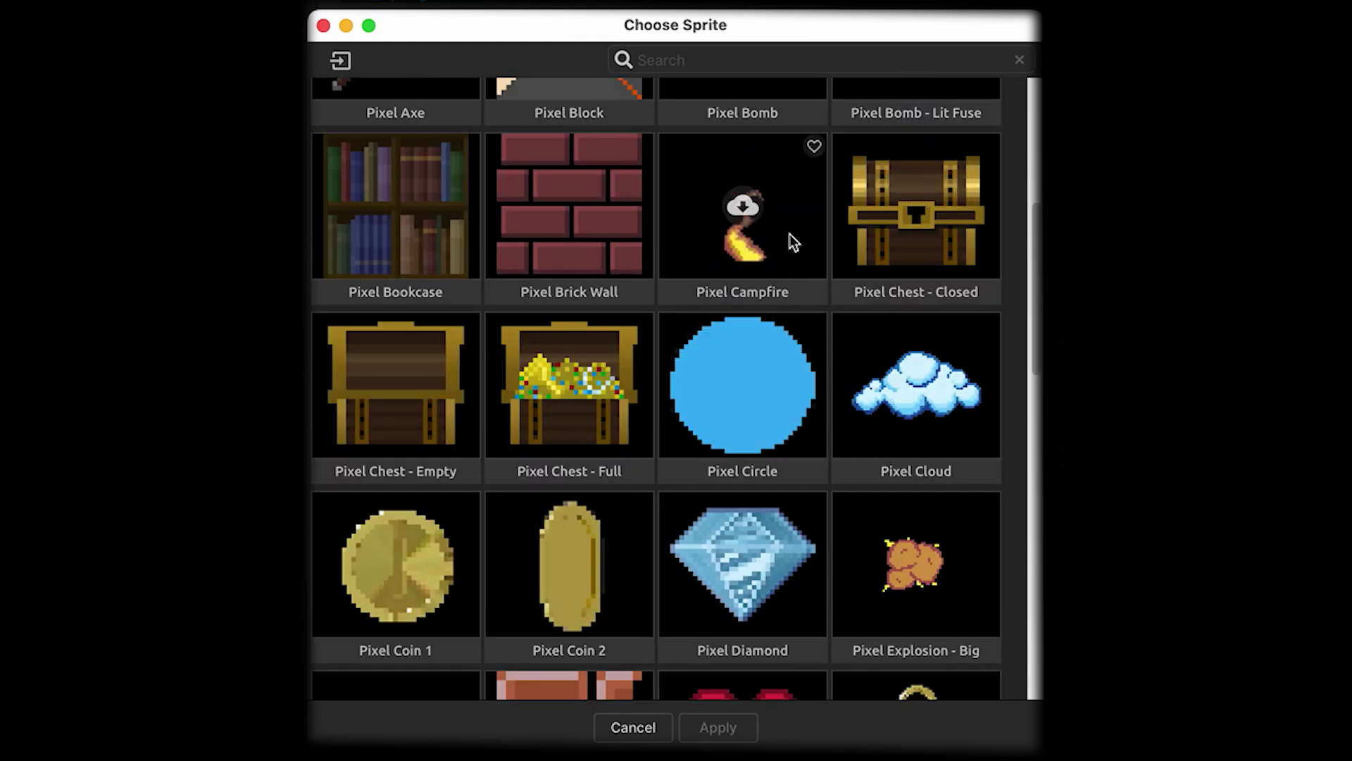
{"action": "scroll", "coordinate": [790, 239], "scroll_direction": "down", "scroll_amount": 5}
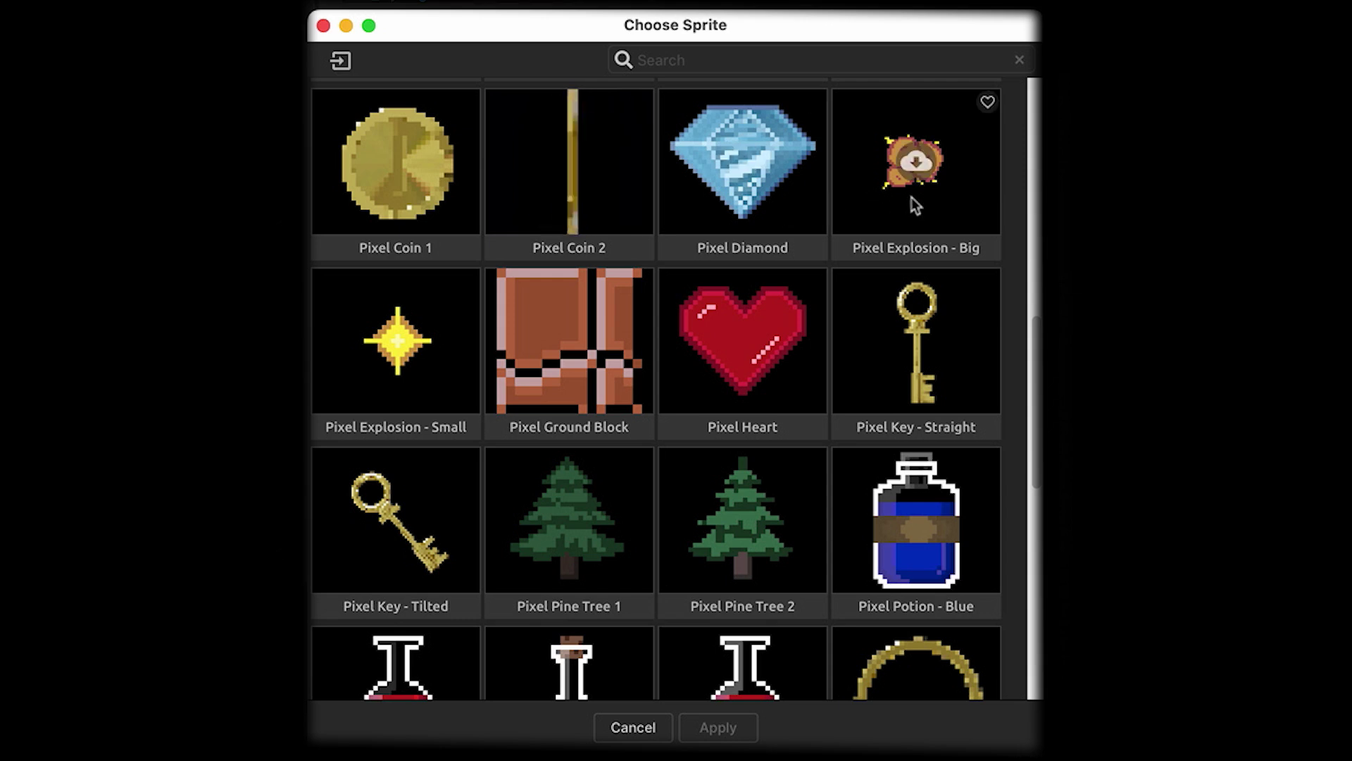
{"action": "mouse_move", "coordinate": [799, 427]}
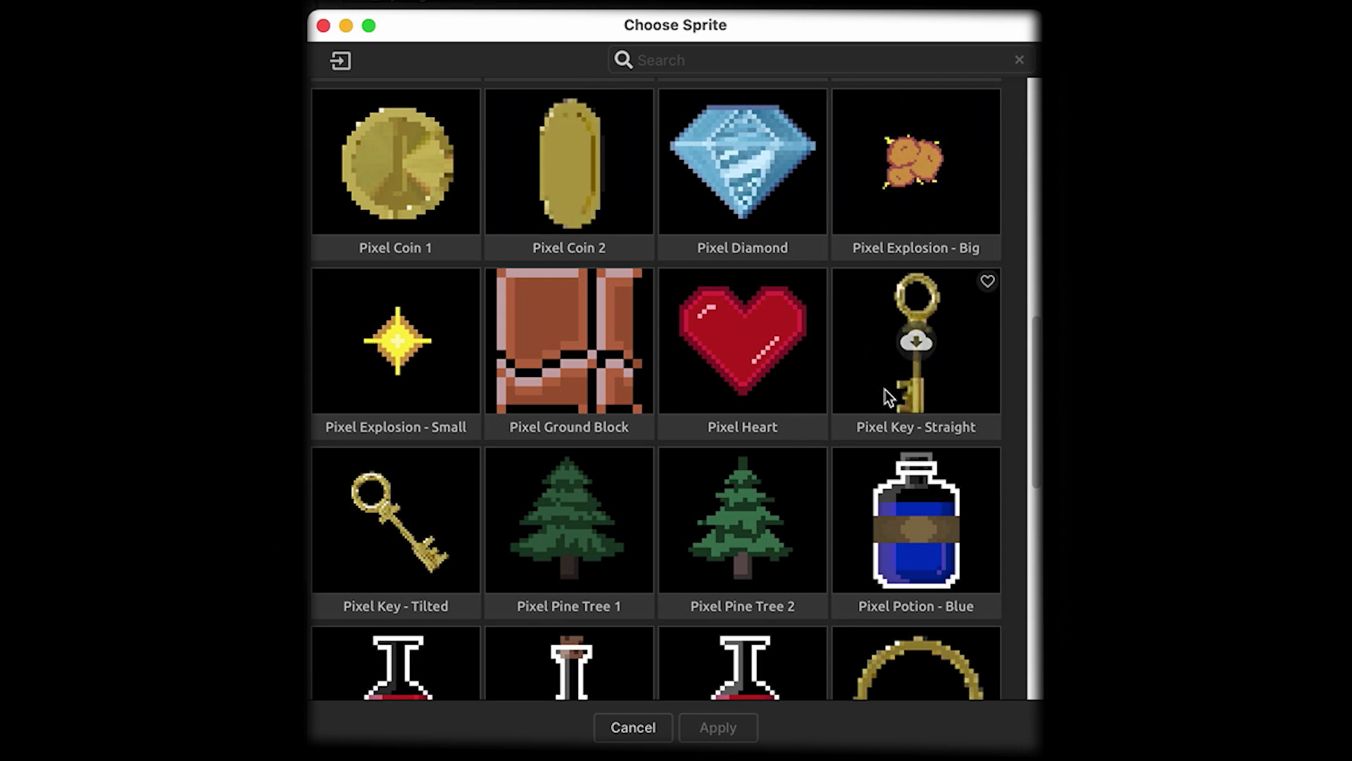
{"action": "scroll", "coordinate": [889, 398], "scroll_direction": "down", "scroll_amount": 1}
{"action": "scroll", "coordinate": [889, 398], "scroll_direction": "down", "scroll_amount": 5}
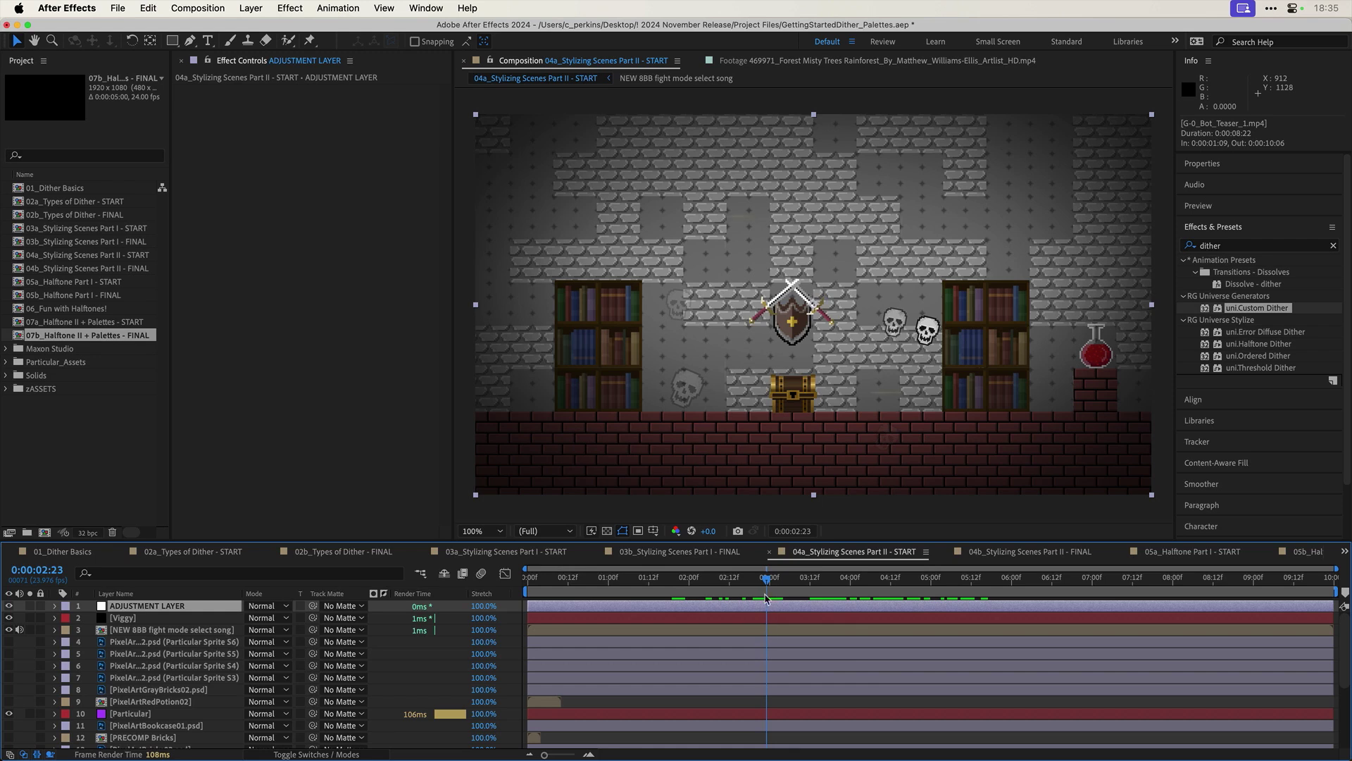
Step: Preview the pixel-art scene at 0:00:03:05 and inspect the shield and crossed swords up close
{"action": "mouse_move", "coordinate": [769, 582]}
{"action": "left_mouse_down"}
{"action": "mouse_move", "coordinate": [950, 599]}
{"action": "mouse_move", "coordinate": [790, 594]}
{"action": "left_mouse_up"}
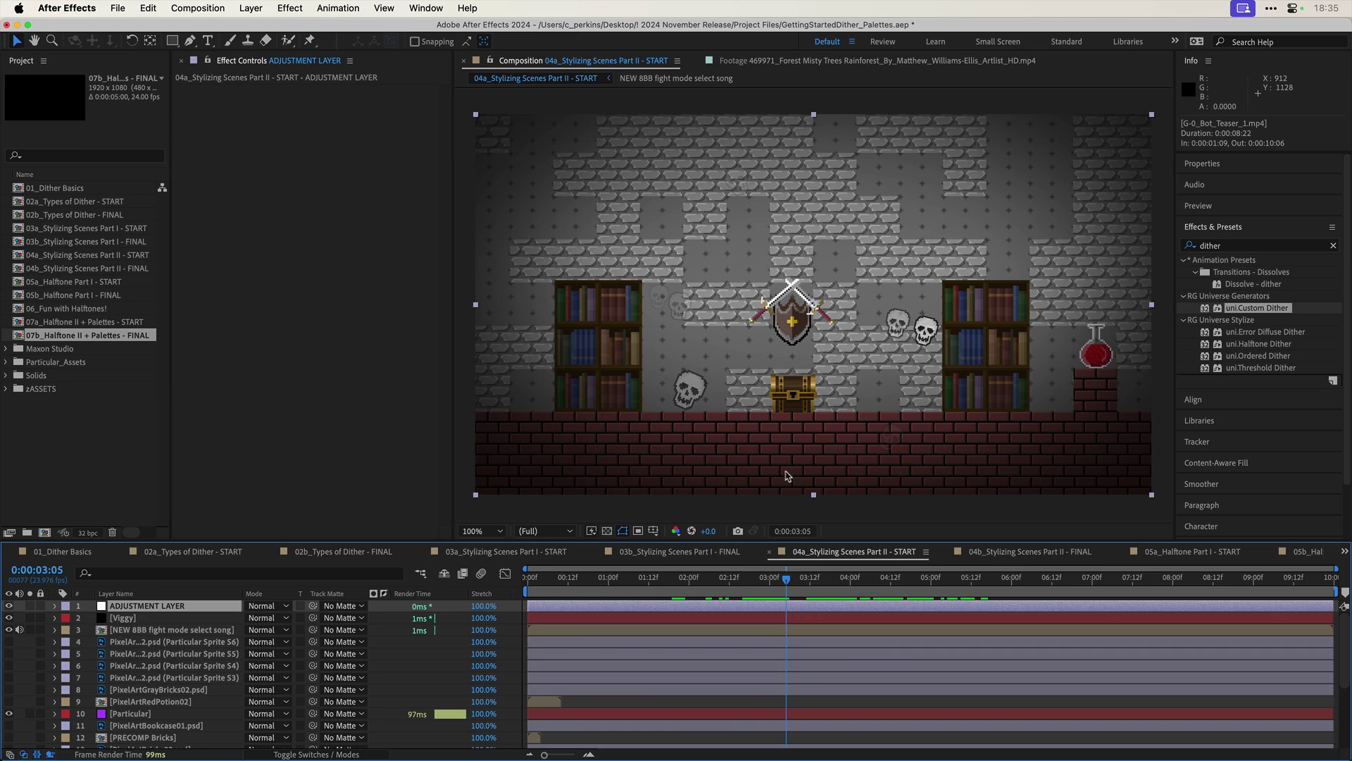
{"action": "key", "text": "period"}
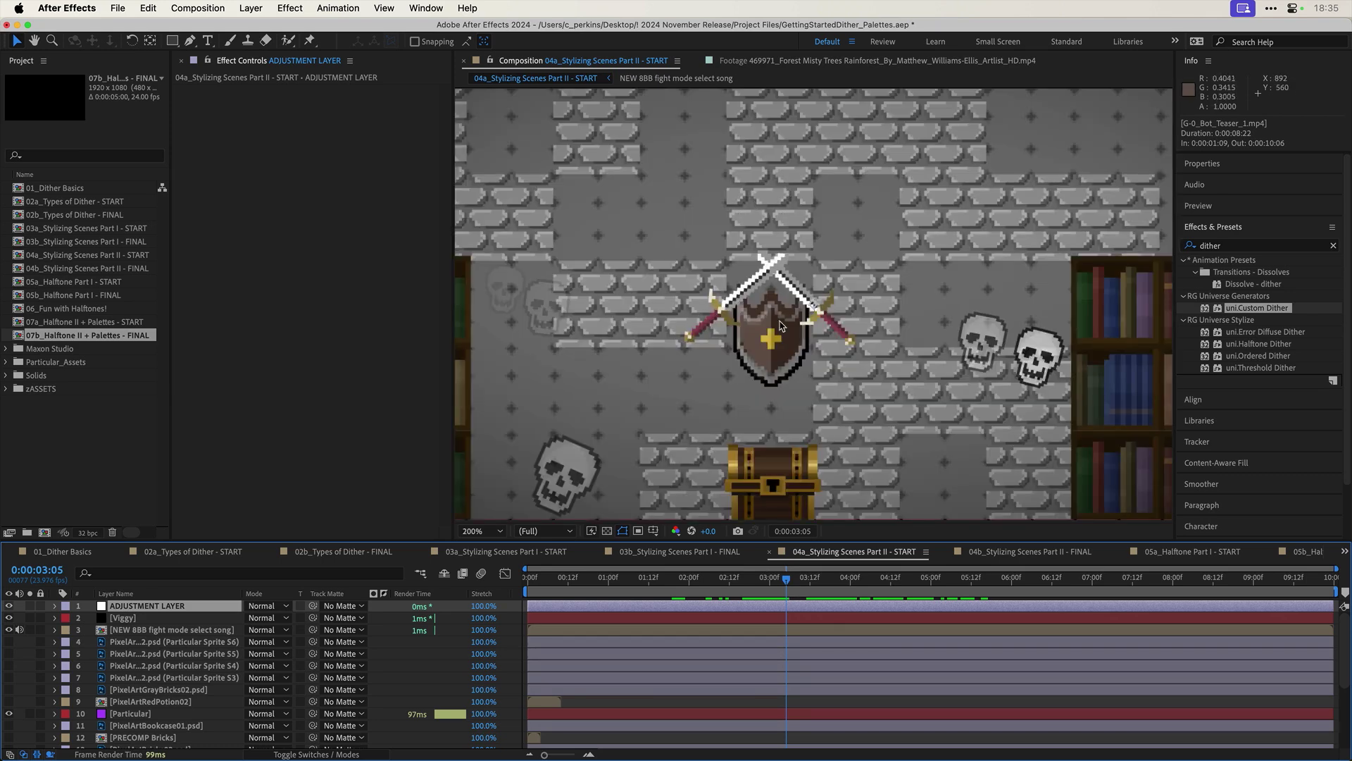
{"action": "key", "text": "comma"}
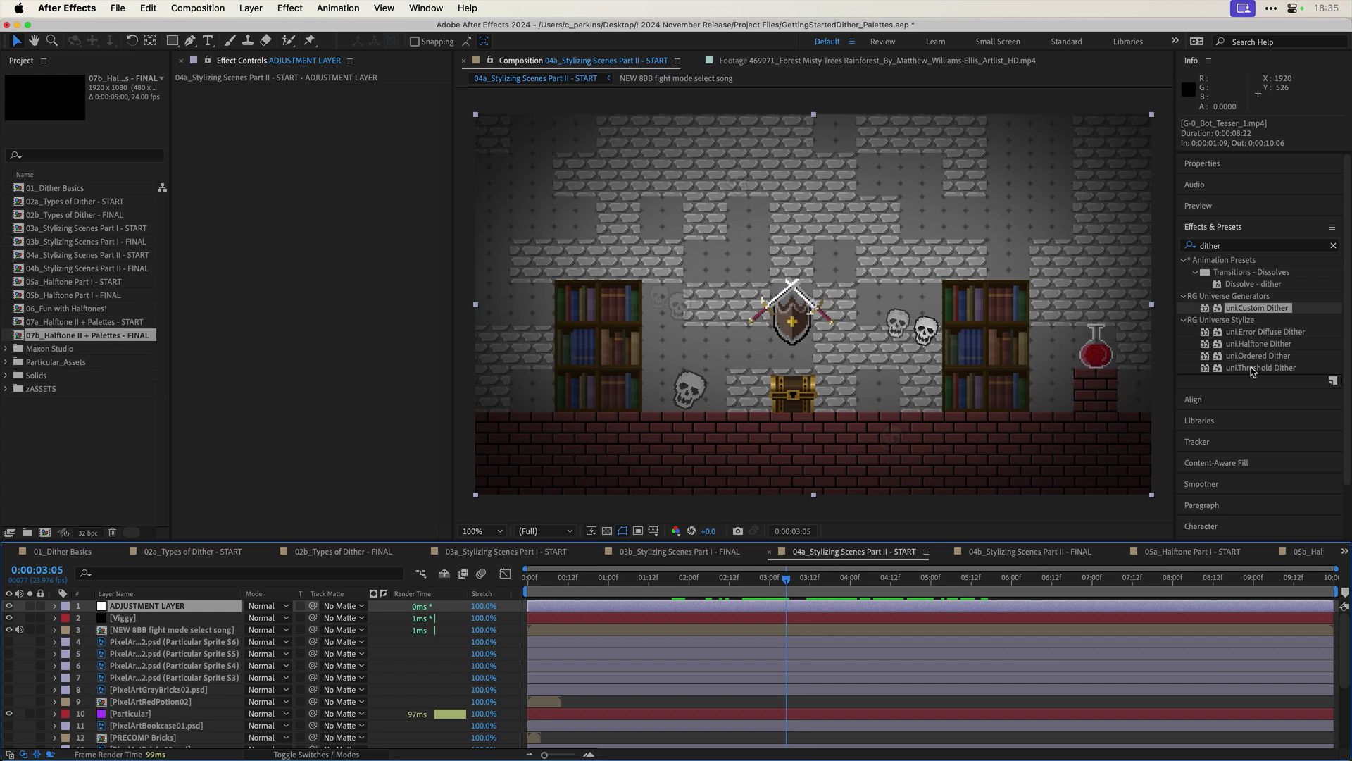
Step: Apply uni.Custom Dither to the ADJUSTMENT LAYER with Dither Intensity at 76% and Dither Bias at 61%
{"action": "double_click", "coordinate": [1261, 307]}
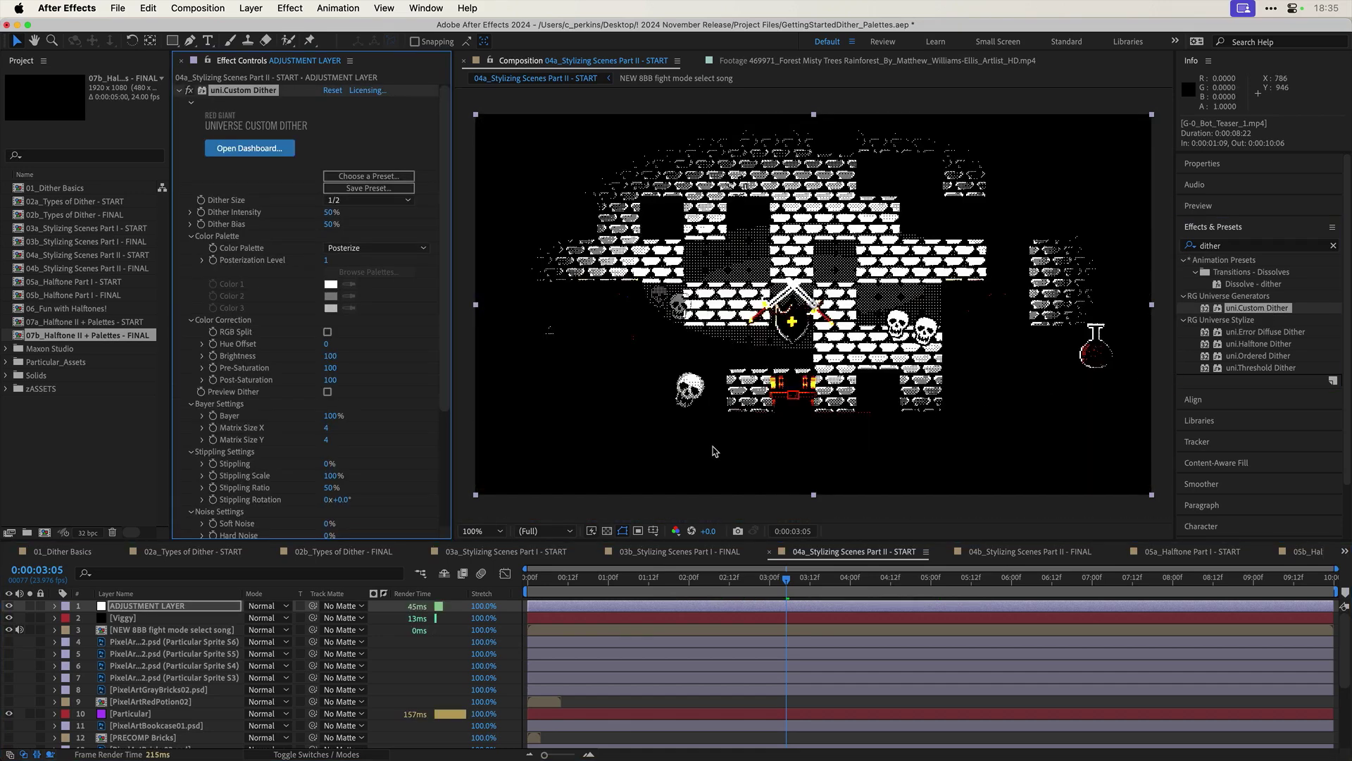
{"action": "mouse_move", "coordinate": [753, 585]}
{"action": "left_mouse_down"}
{"action": "mouse_move", "coordinate": [644, 585]}
{"action": "mouse_move", "coordinate": [863, 579]}
{"action": "mouse_move", "coordinate": [736, 579]}
{"action": "left_mouse_up"}
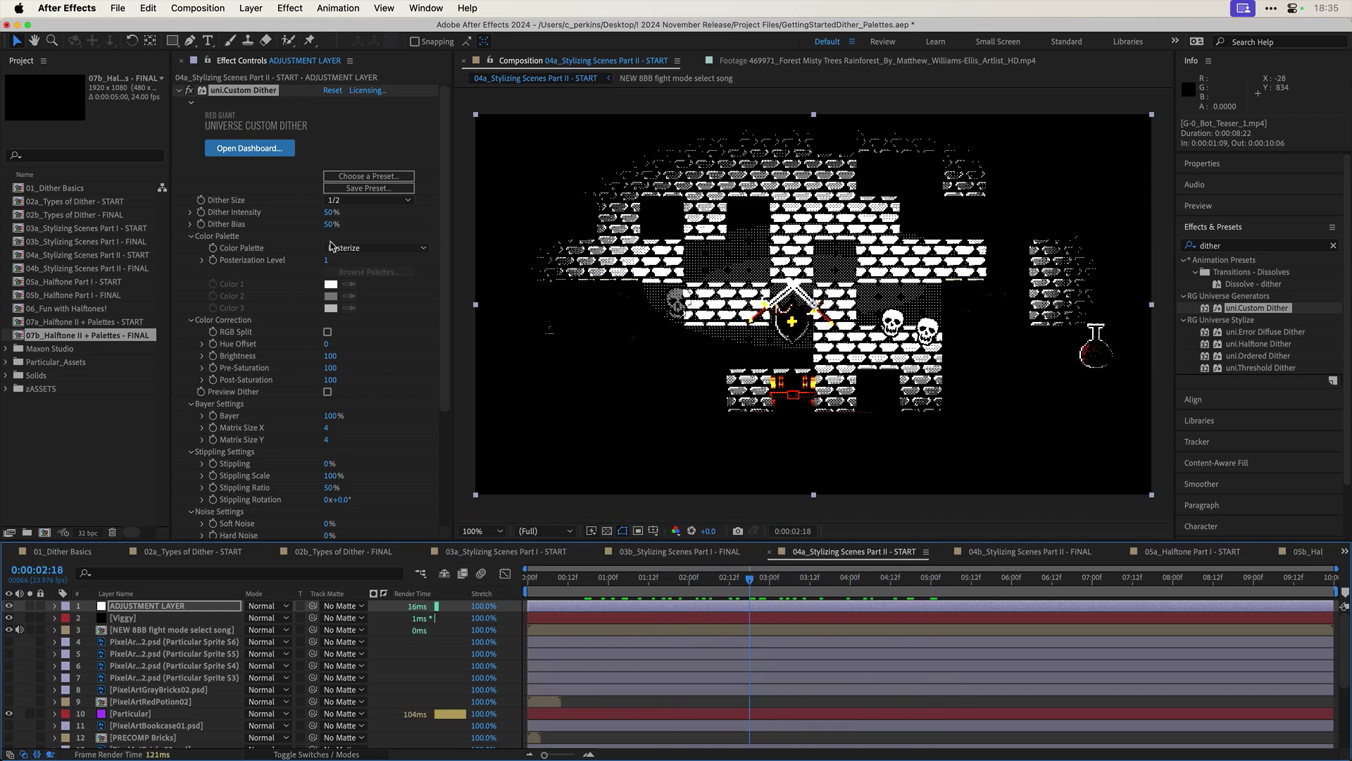
{"action": "mouse_move", "coordinate": [330, 215]}
{"action": "left_mouse_down"}
{"action": "mouse_move", "coordinate": [355, 215]}
{"action": "mouse_move", "coordinate": [324, 212]}
{"action": "left_mouse_up"}
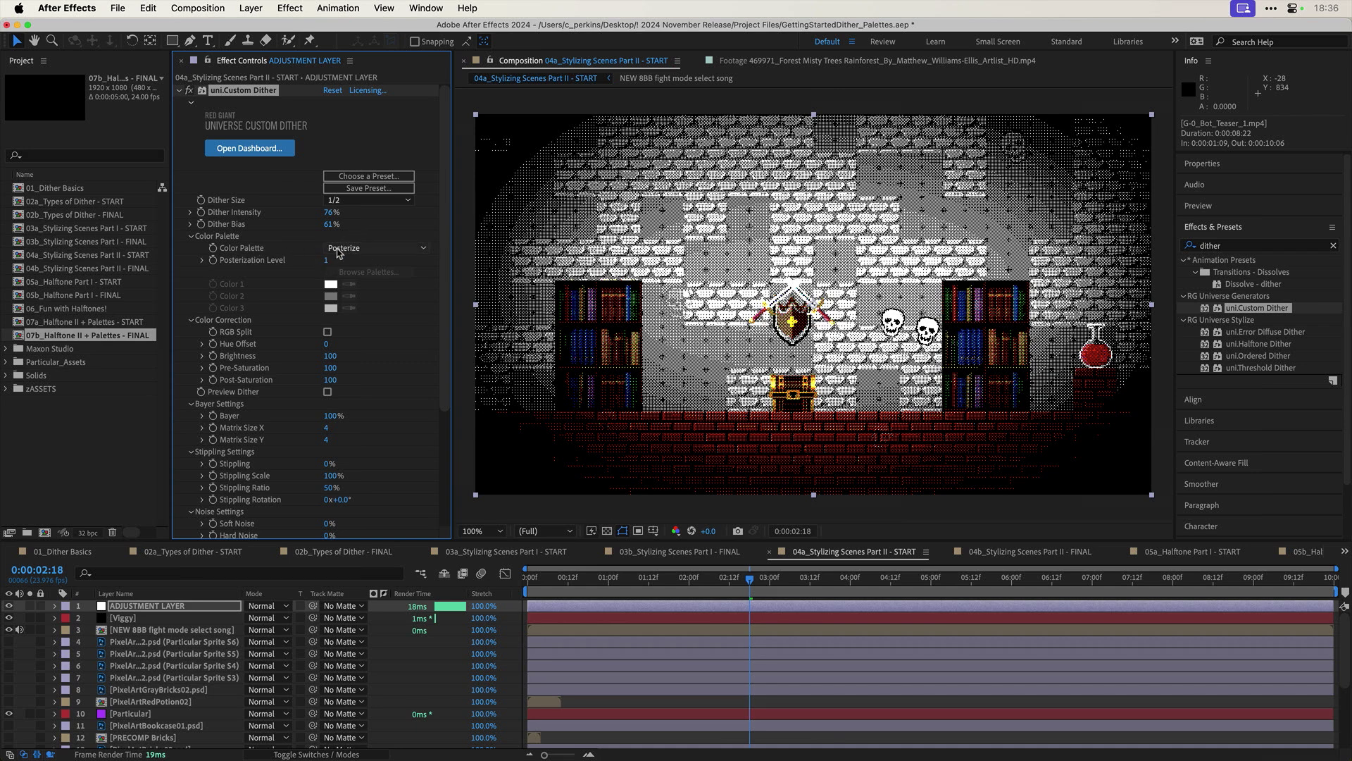
Step: Switch the Custom Dither's Color Palette to Bi-Color and make Color 1 red
{"action": "left_click", "coordinate": [383, 251]}
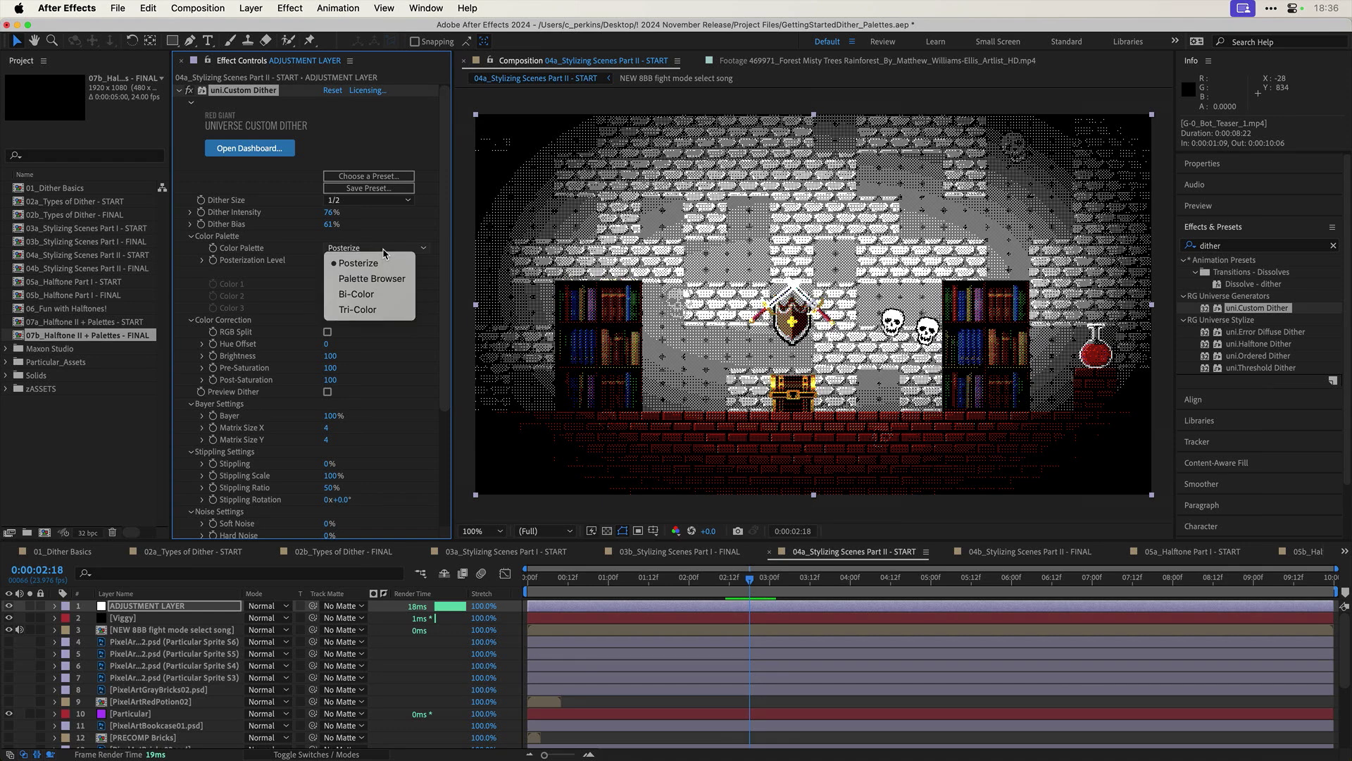
{"action": "left_click", "coordinate": [387, 294]}
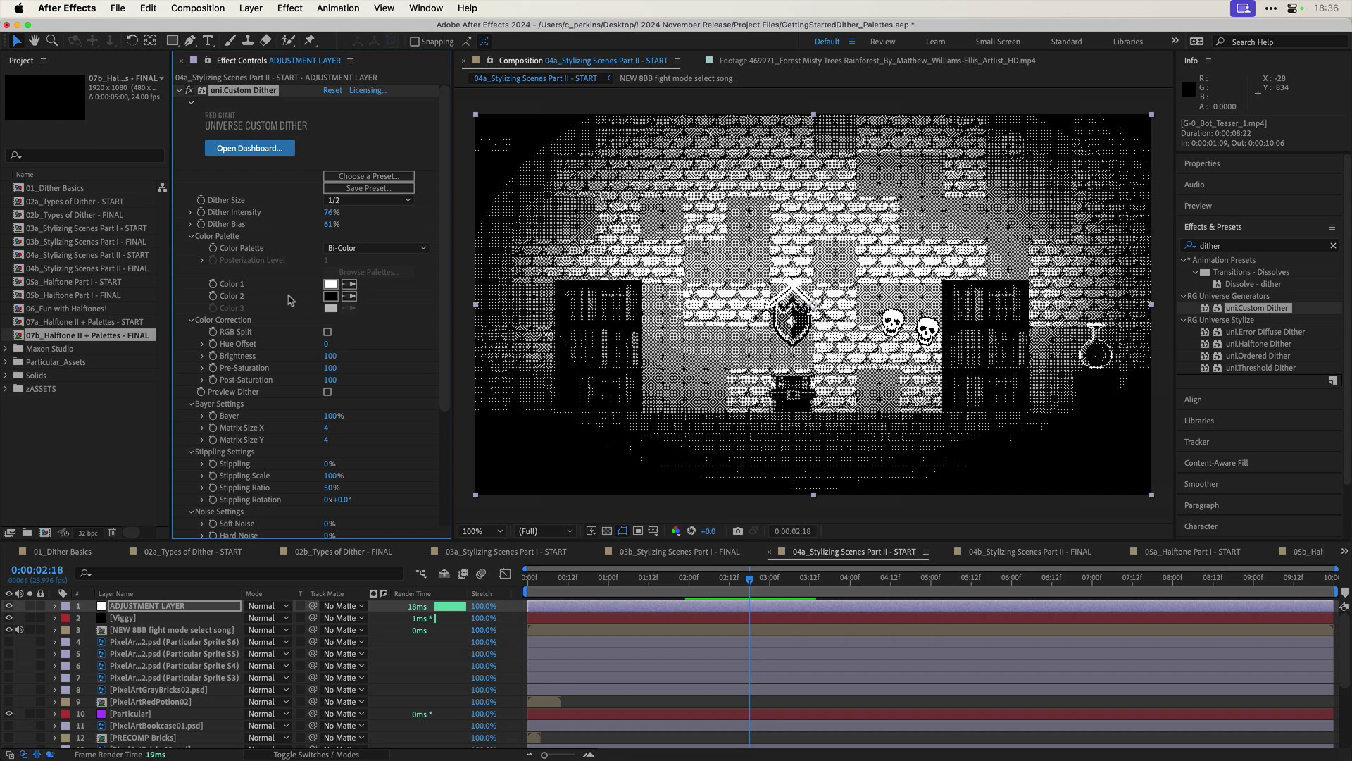
{"action": "left_click", "coordinate": [332, 285]}
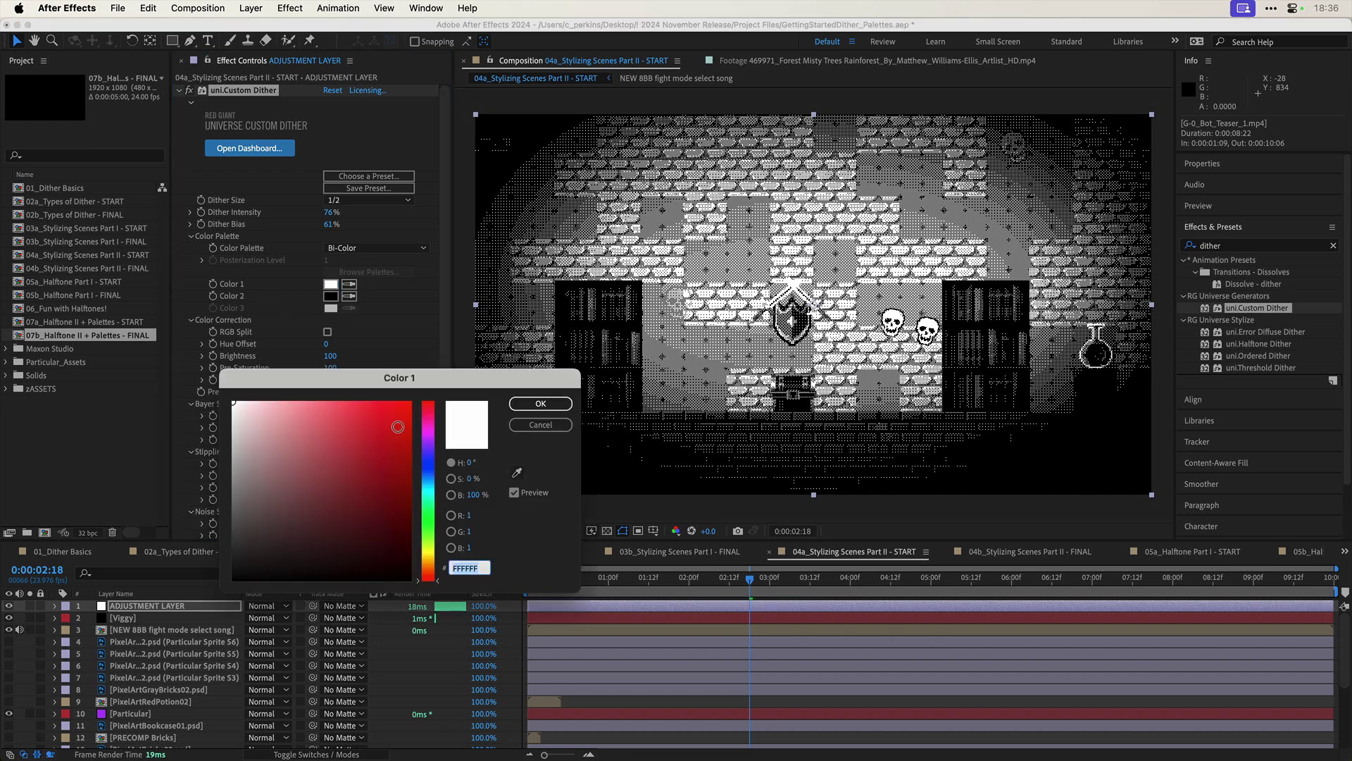
{"action": "left_click", "coordinate": [411, 413]}
{"action": "left_click", "coordinate": [539, 403]}
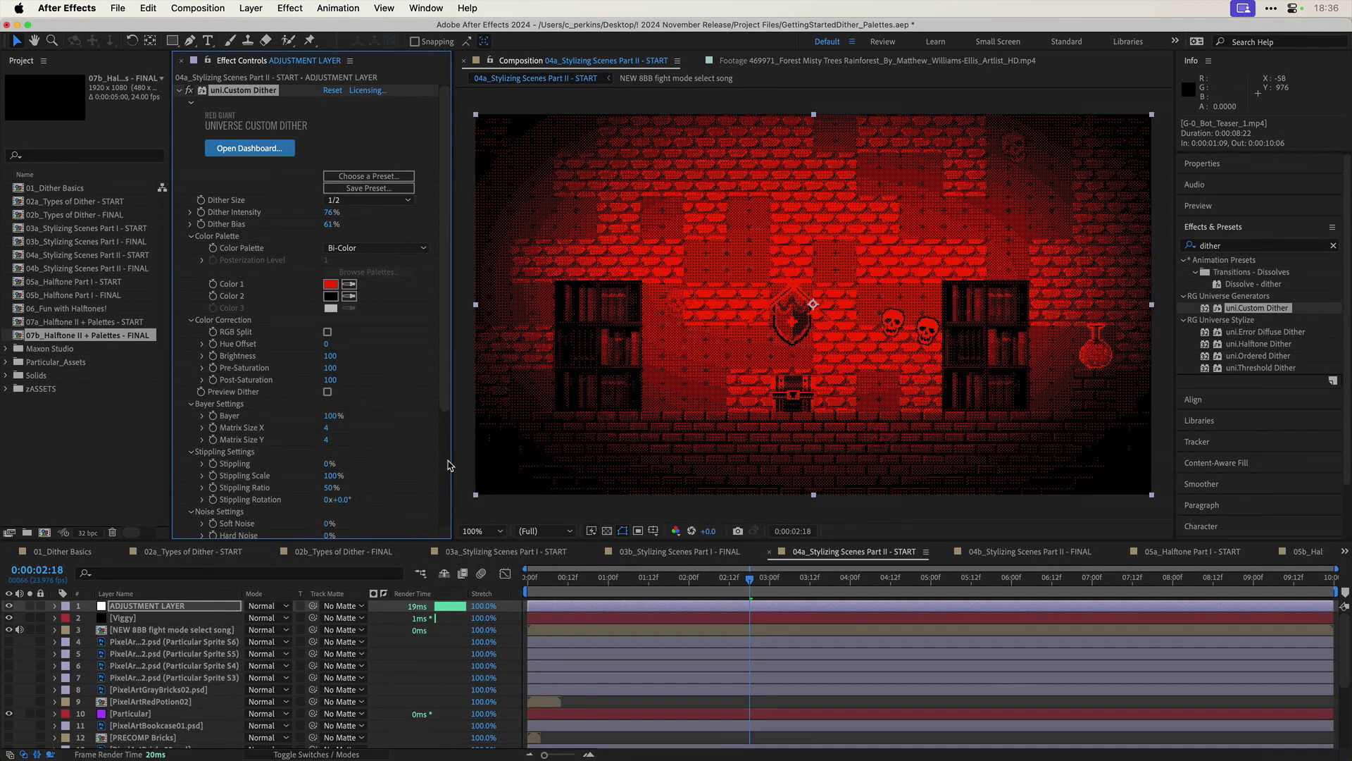
Step: Change the Custom Dither's Color Palette to Tri-Color
{"action": "left_click", "coordinate": [365, 250]}
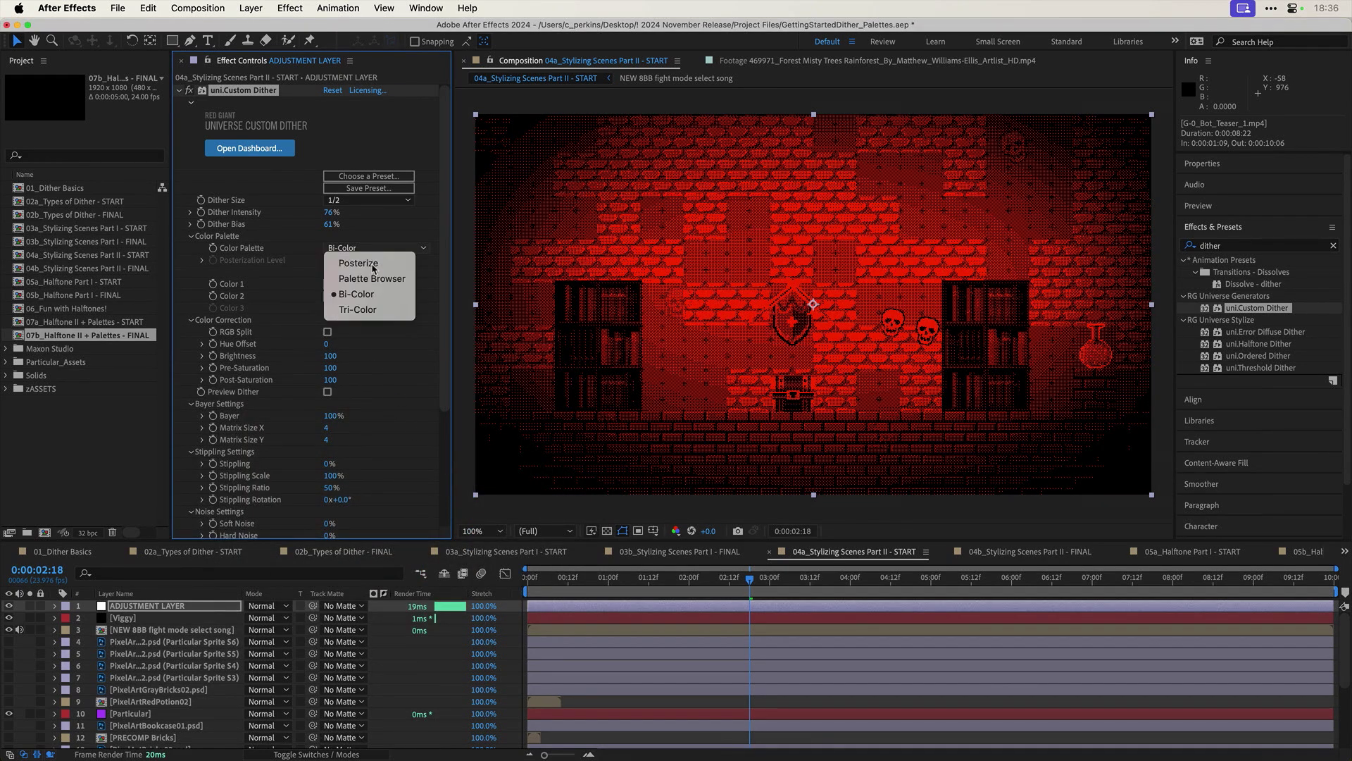
{"action": "left_click", "coordinate": [369, 310]}
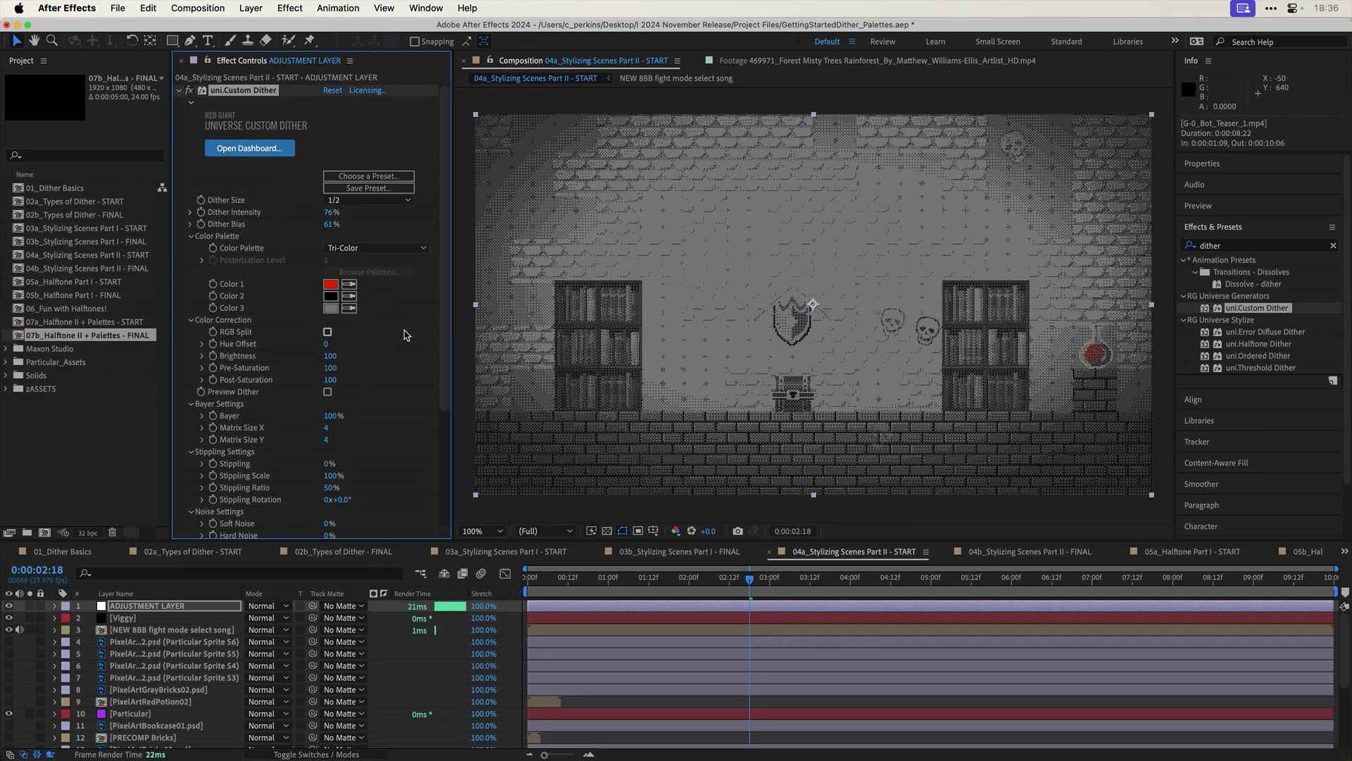
Step: Switch the Custom Dither's Color Palette to Palette Browser and apply the imported rettiepunk palette
{"action": "left_click", "coordinate": [373, 249]}
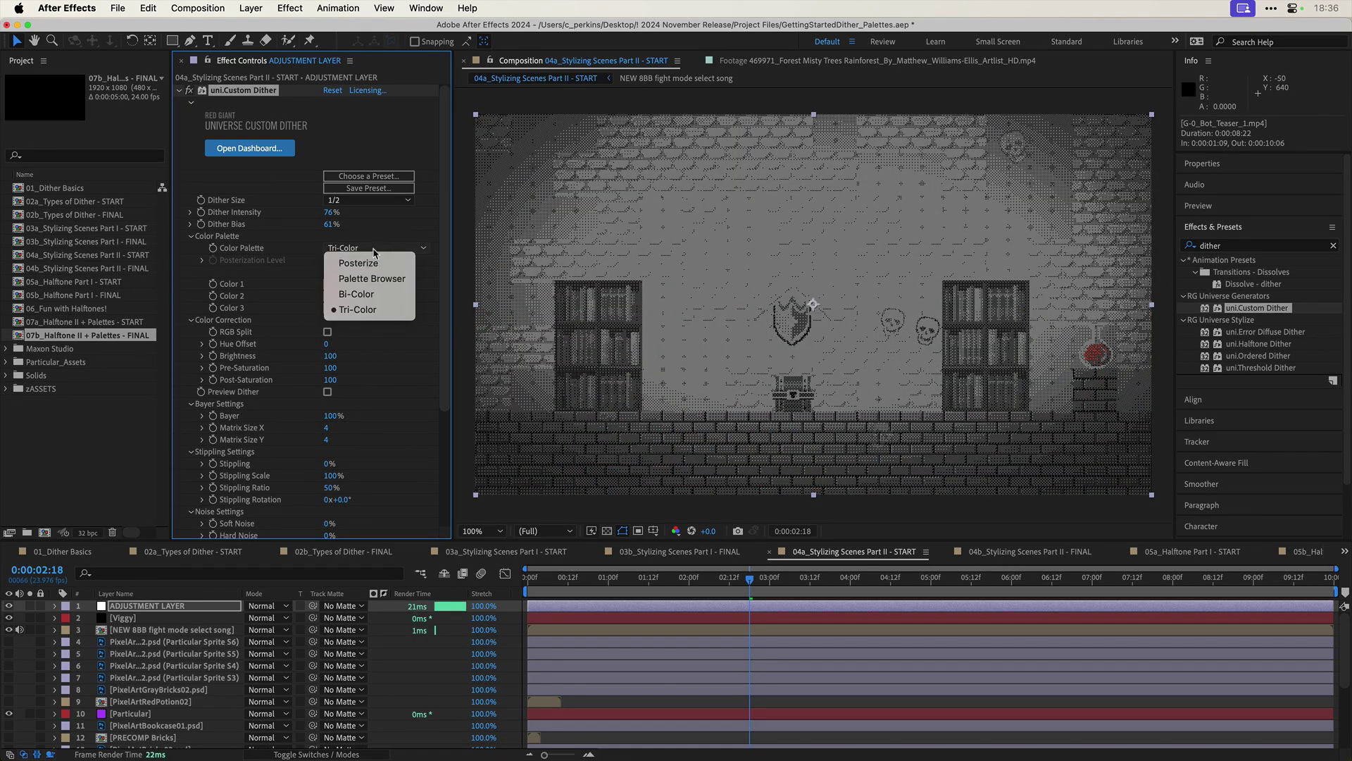
{"action": "left_click", "coordinate": [393, 279]}
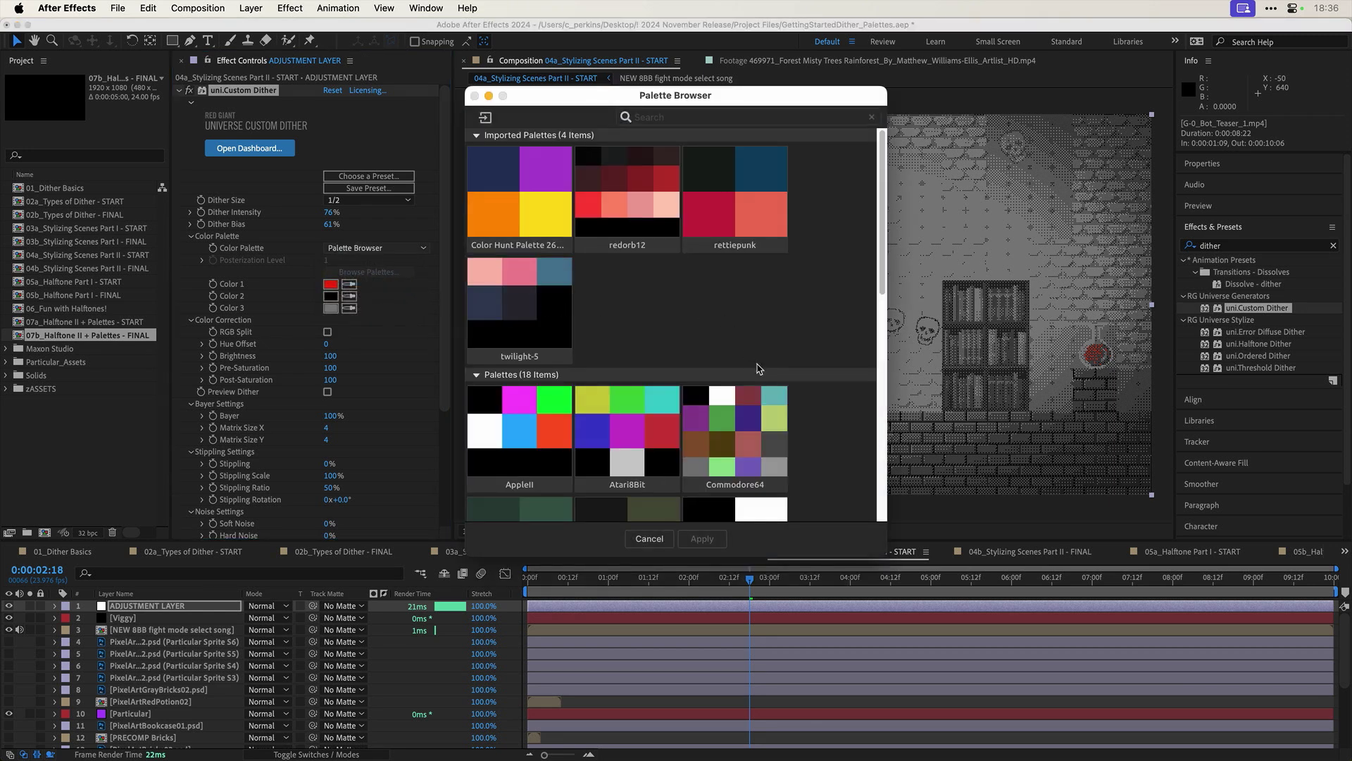
{"action": "scroll", "coordinate": [755, 359], "scroll_direction": "down", "scroll_amount": 5}
{"action": "scroll", "coordinate": [756, 359], "scroll_direction": "up", "scroll_amount": 5}
{"action": "left_click", "coordinate": [740, 210]}
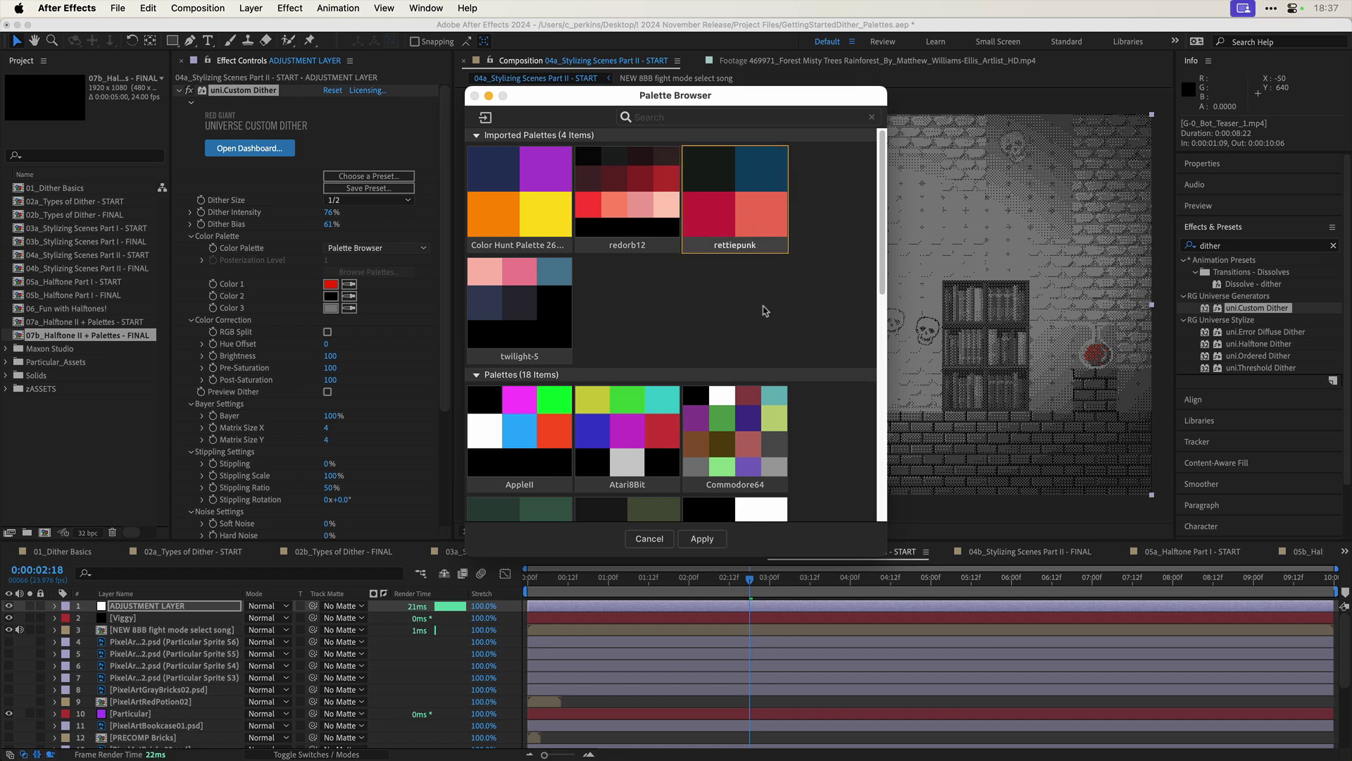
{"action": "left_click", "coordinate": [702, 539]}
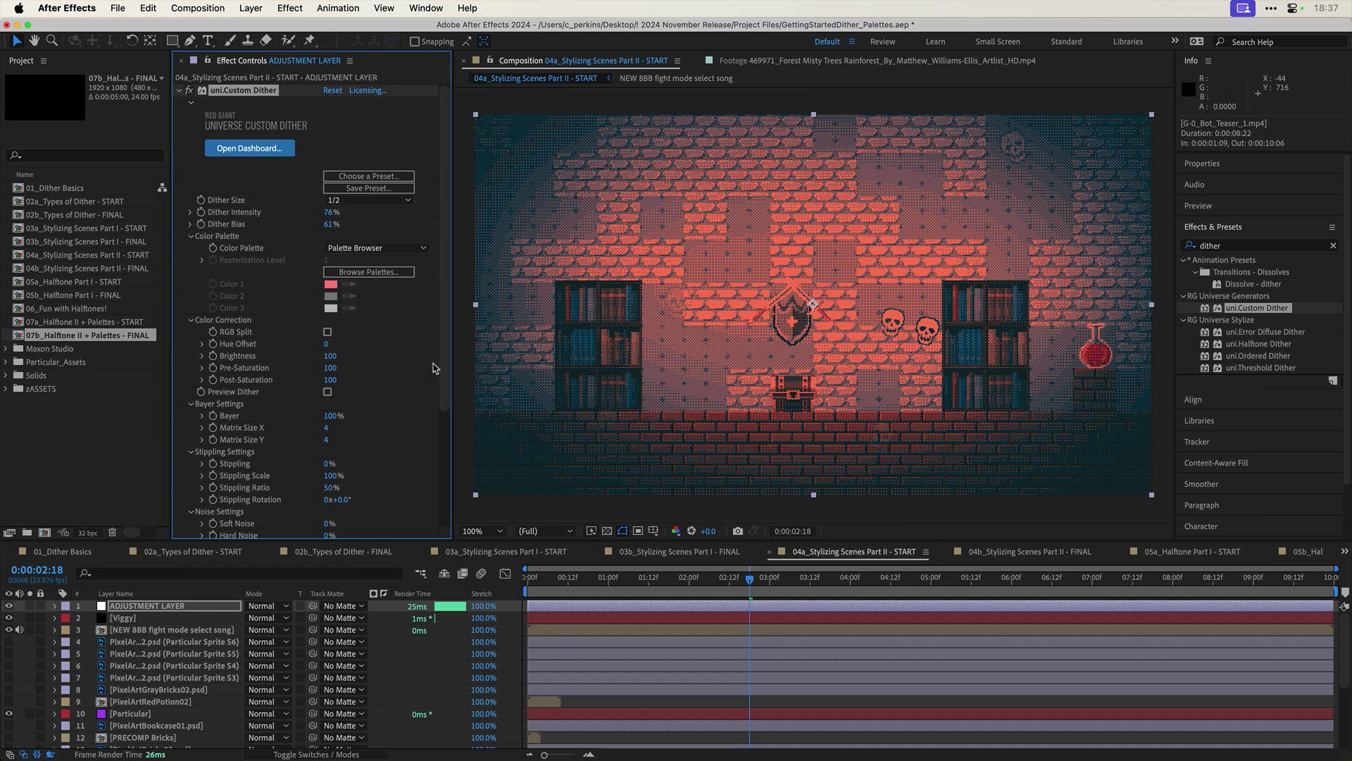
Step: Open the 04b_Stylizing Scenes Part II - FINAL composition and preview the dithered dungeon scene, scrubbing to 0:00:04:05
{"action": "left_click", "coordinate": [1036, 552]}
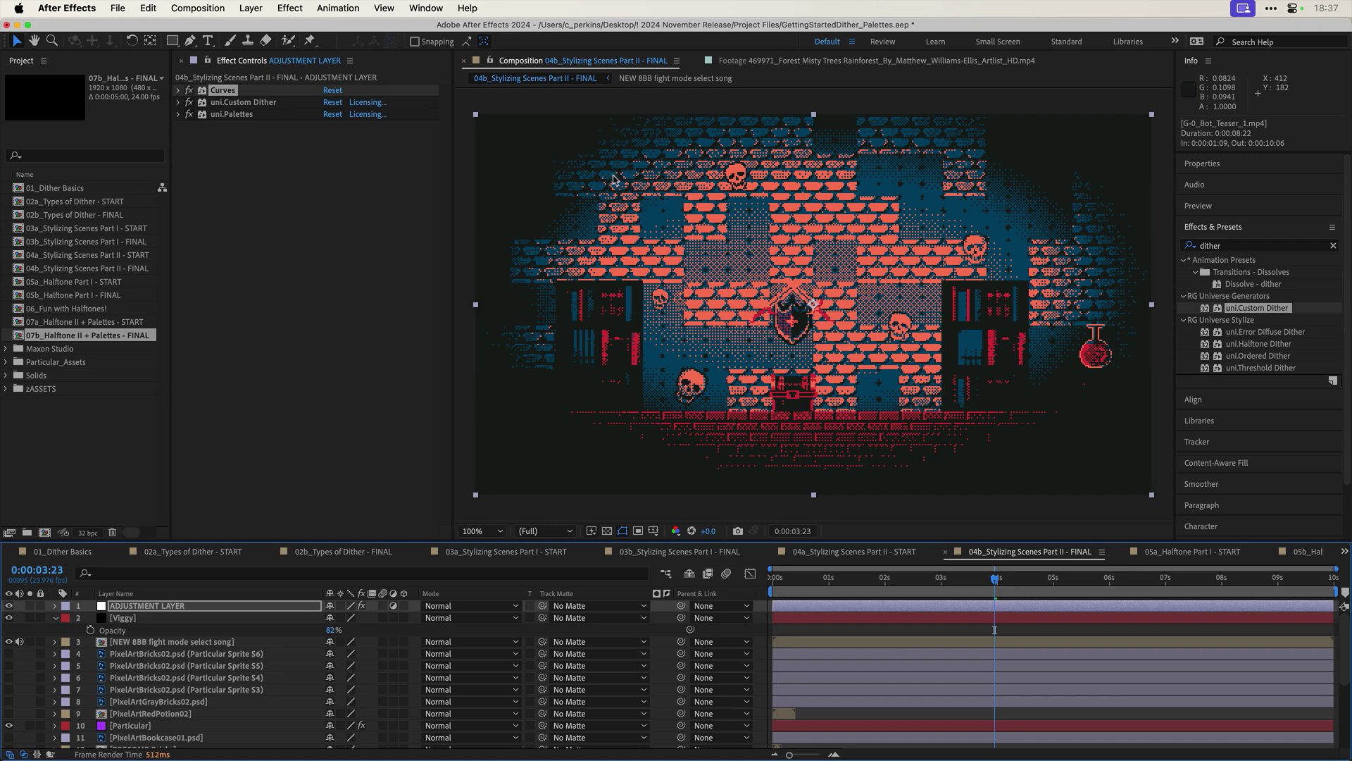
{"action": "key", "text": "period"}
{"action": "left_click_drag", "start_coordinate": [640, 172], "coordinate": [916, 310]}
{"action": "key", "text": "comma"}
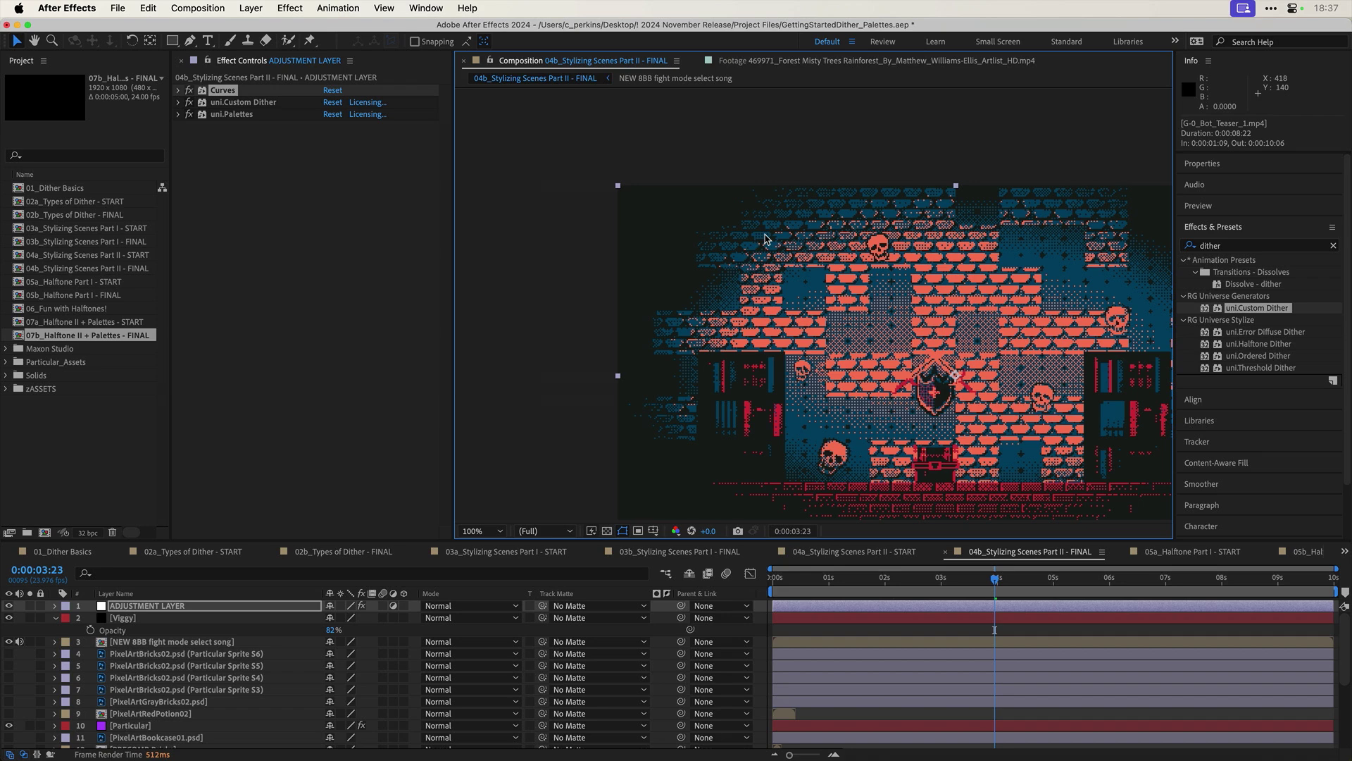
{"action": "key", "text": "space"}
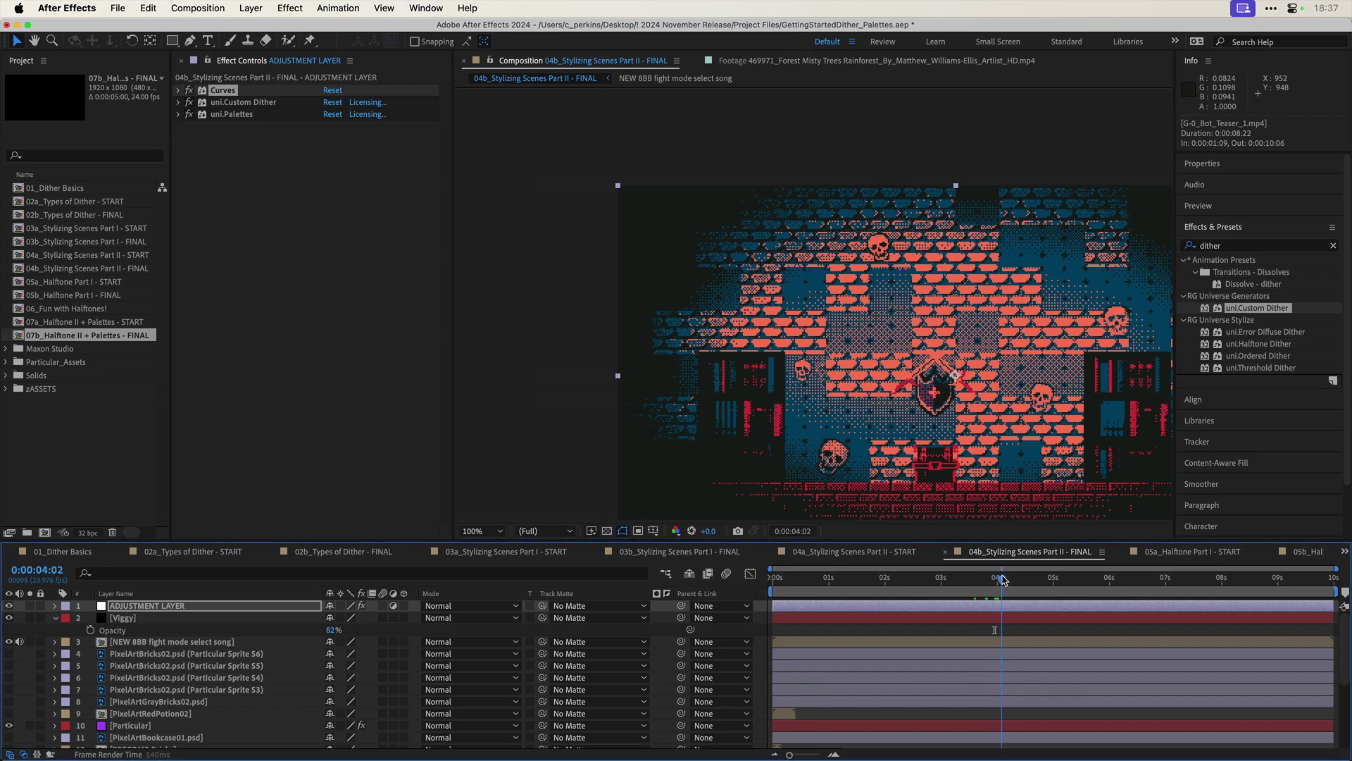
{"action": "left_click_drag", "start_coordinate": [941, 394], "coordinate": [845, 333]}
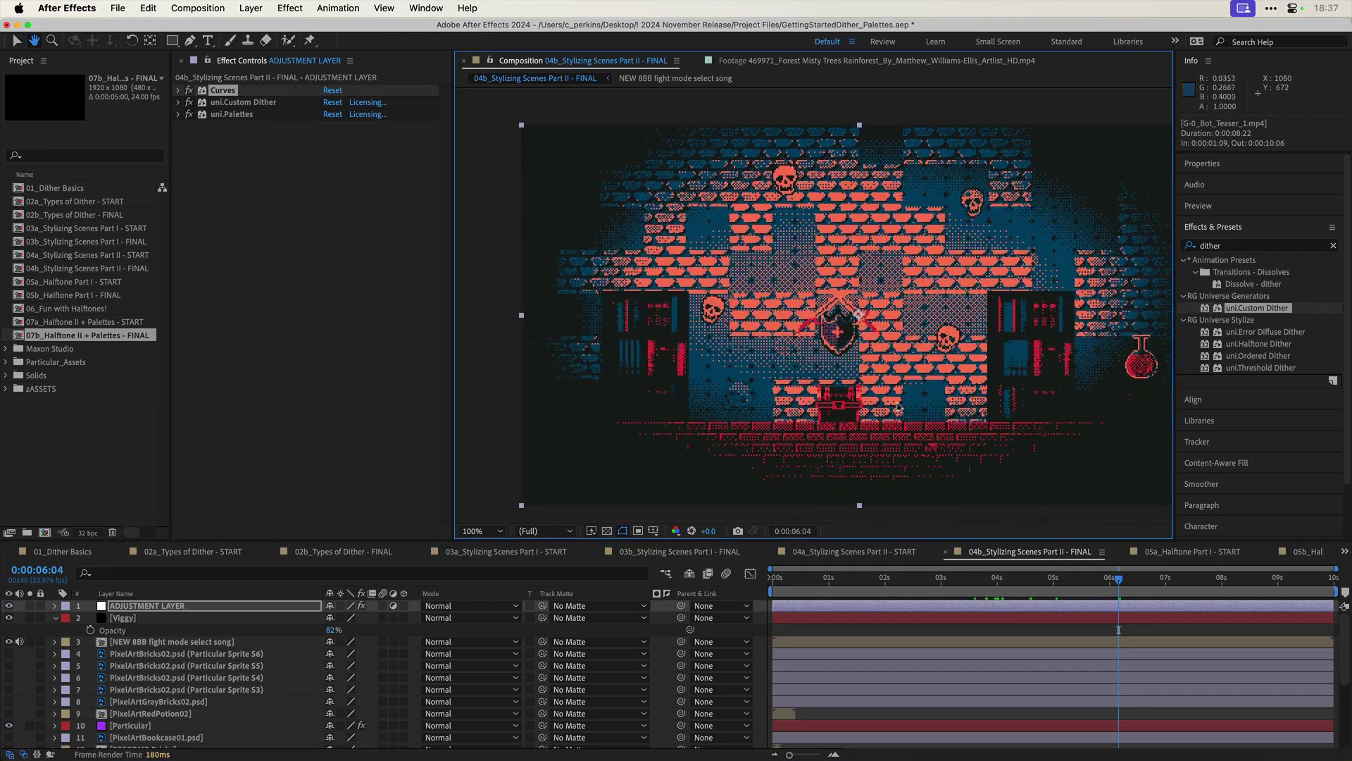
{"action": "left_click_drag", "start_coordinate": [992, 583], "coordinate": [1009, 607]}
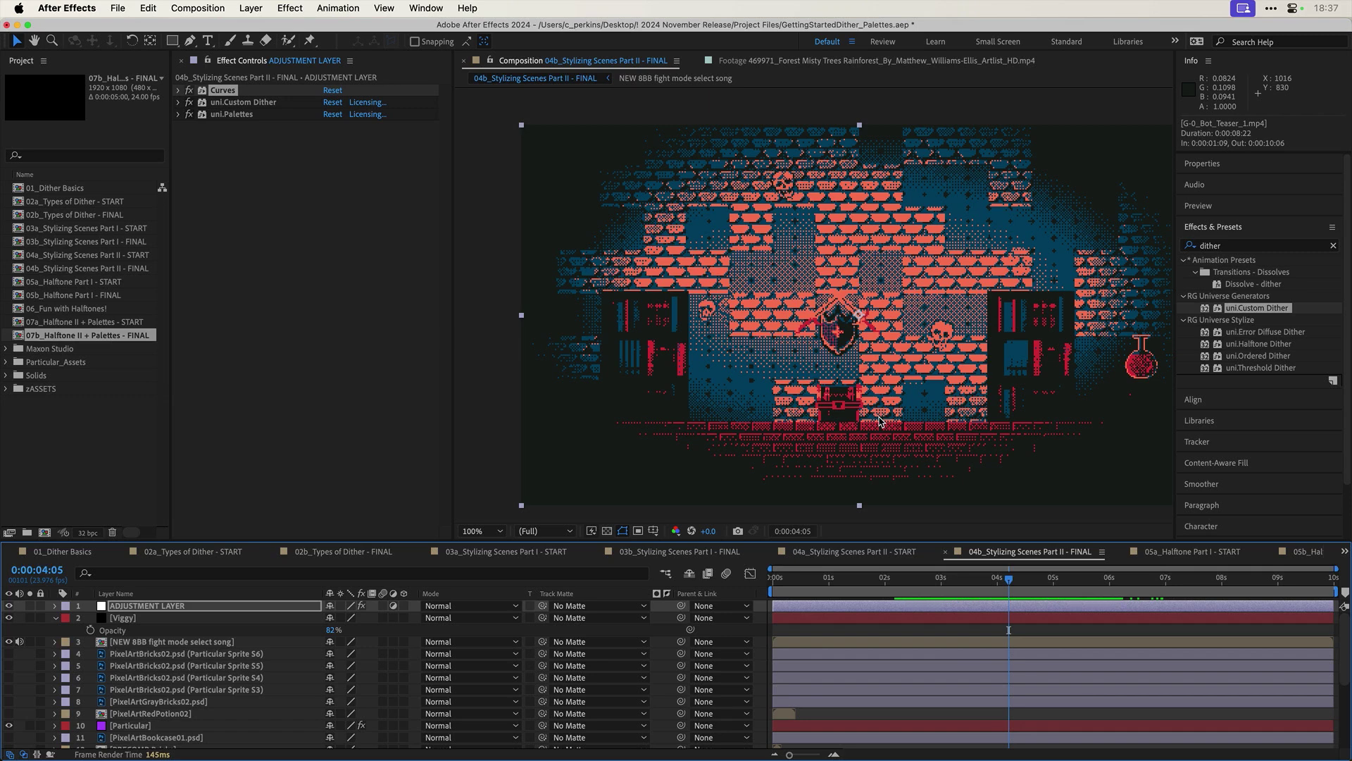
Step: Scrub the final dungeon scene from 0:00:02:04 to 0:00:03:17 and inspect the skulls, shield and chest up close
{"action": "mouse_move", "coordinate": [1009, 579]}
{"action": "left_mouse_down"}
{"action": "mouse_move", "coordinate": [965, 592]}
{"action": "mouse_move", "coordinate": [988, 593]}
{"action": "left_mouse_up"}
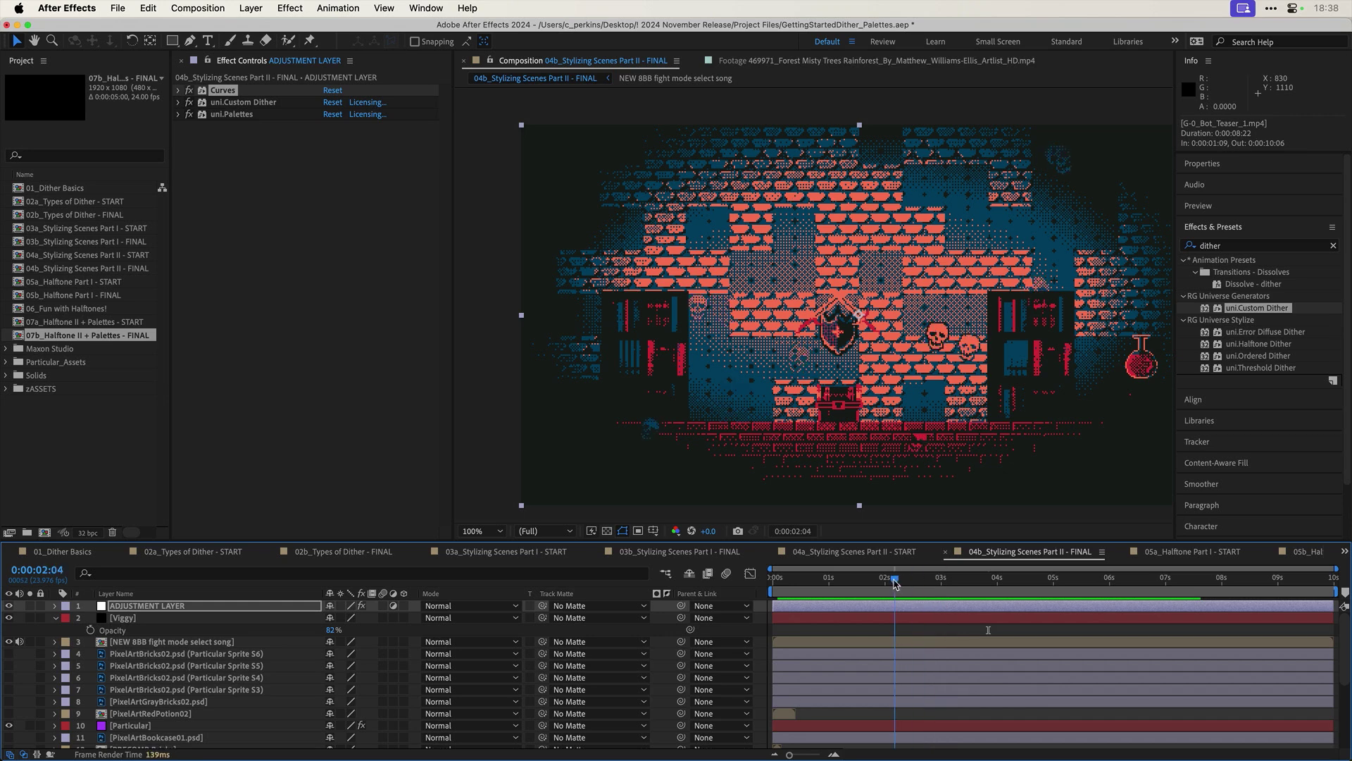
{"action": "left_click_drag", "start_coordinate": [911, 581], "coordinate": [936, 582]}
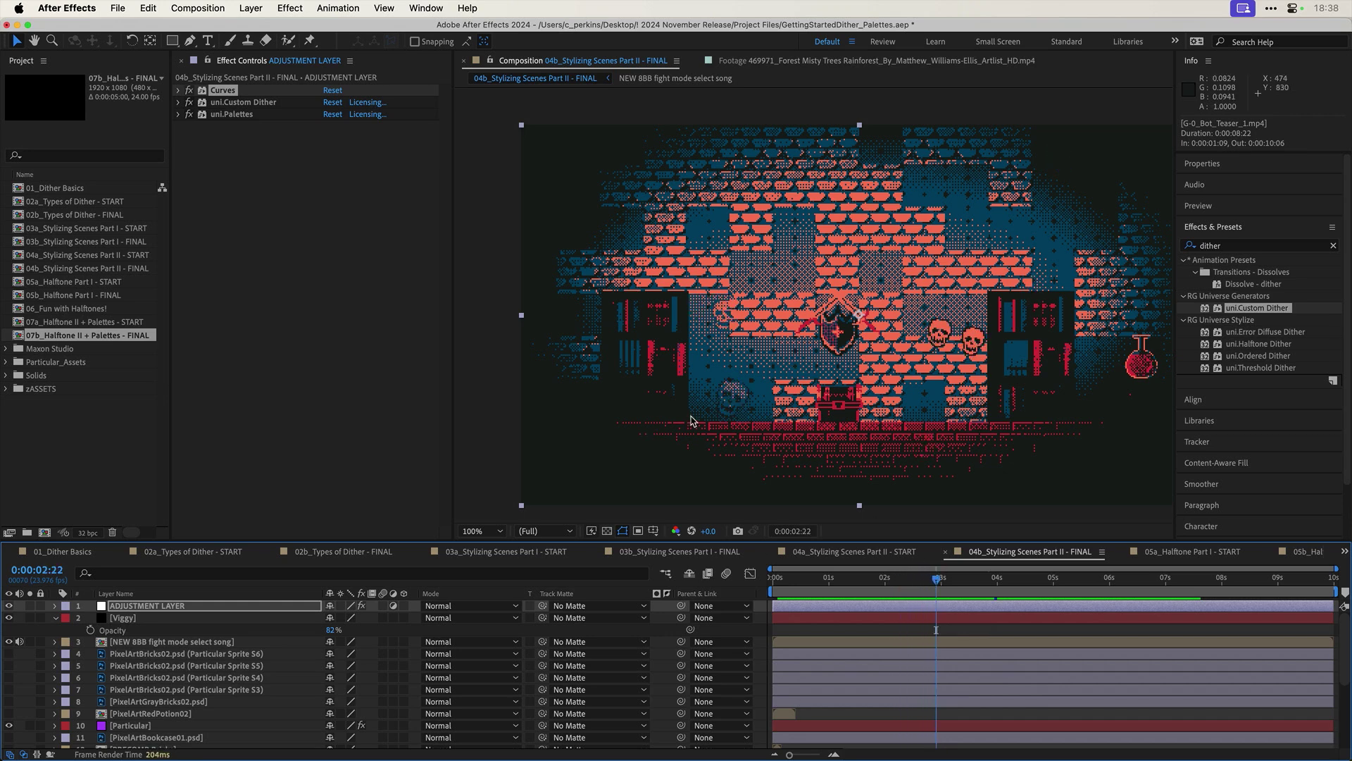
{"action": "key", "text": "period"}
{"action": "scroll", "coordinate": [722, 423], "scroll_direction": "down", "scroll_amount": 3}
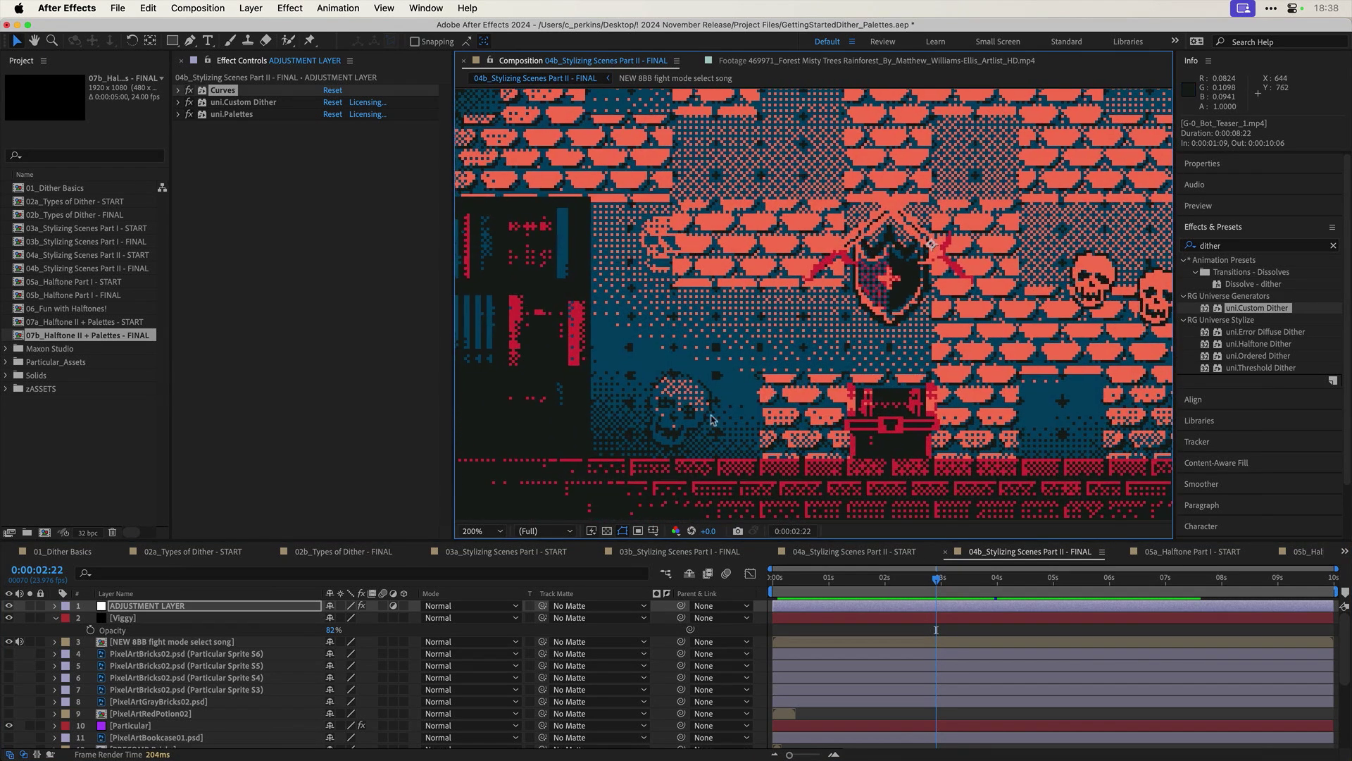
{"action": "left_click_drag", "start_coordinate": [938, 582], "coordinate": [979, 597]}
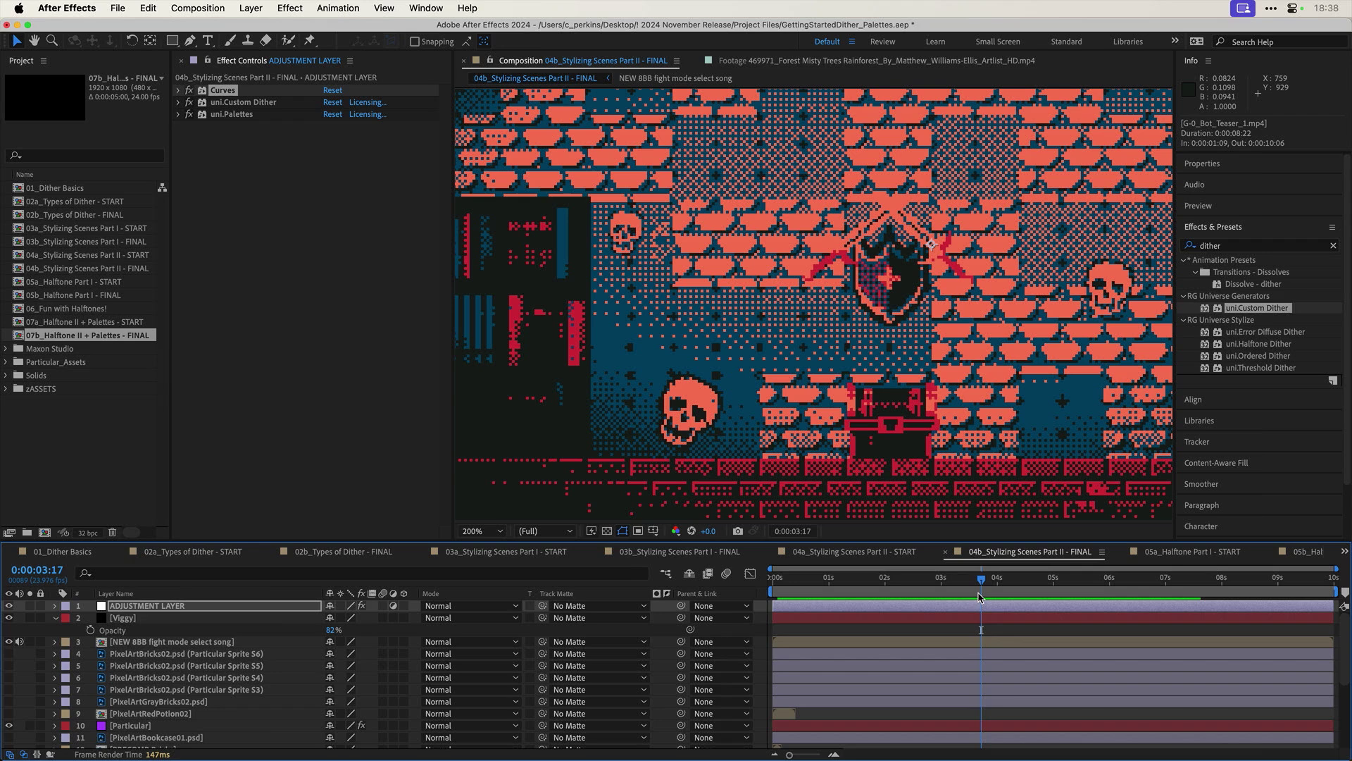
{"action": "scroll", "coordinate": [845, 403], "scroll_direction": "down", "scroll_amount": 1}
{"action": "left_click_drag", "start_coordinate": [819, 385], "coordinate": [761, 427]}
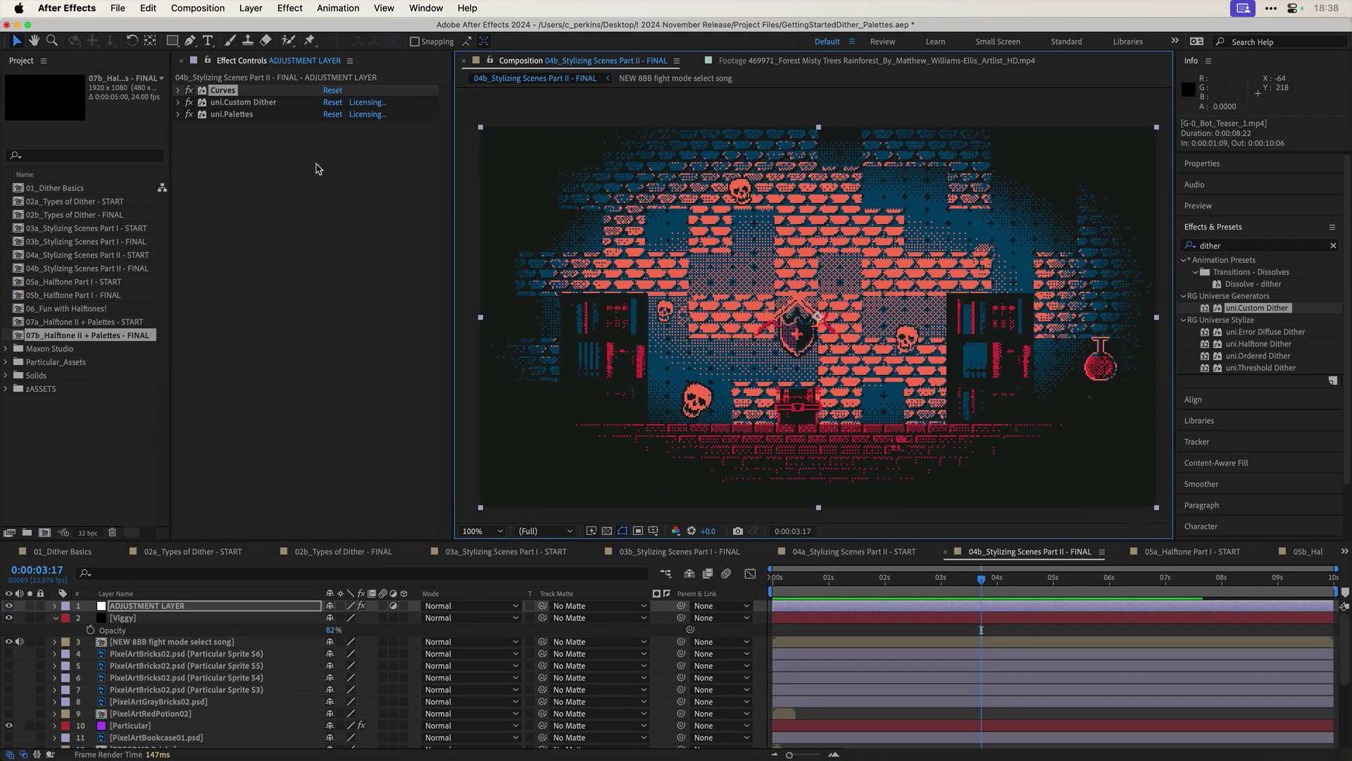
Step: Turn off uni.Palettes, apply the GameBoyPocket palette to the ADJUSTMENT LAYER's Custom Dither, and scrub to 0:00:03:23
{"action": "left_click", "coordinate": [189, 114]}
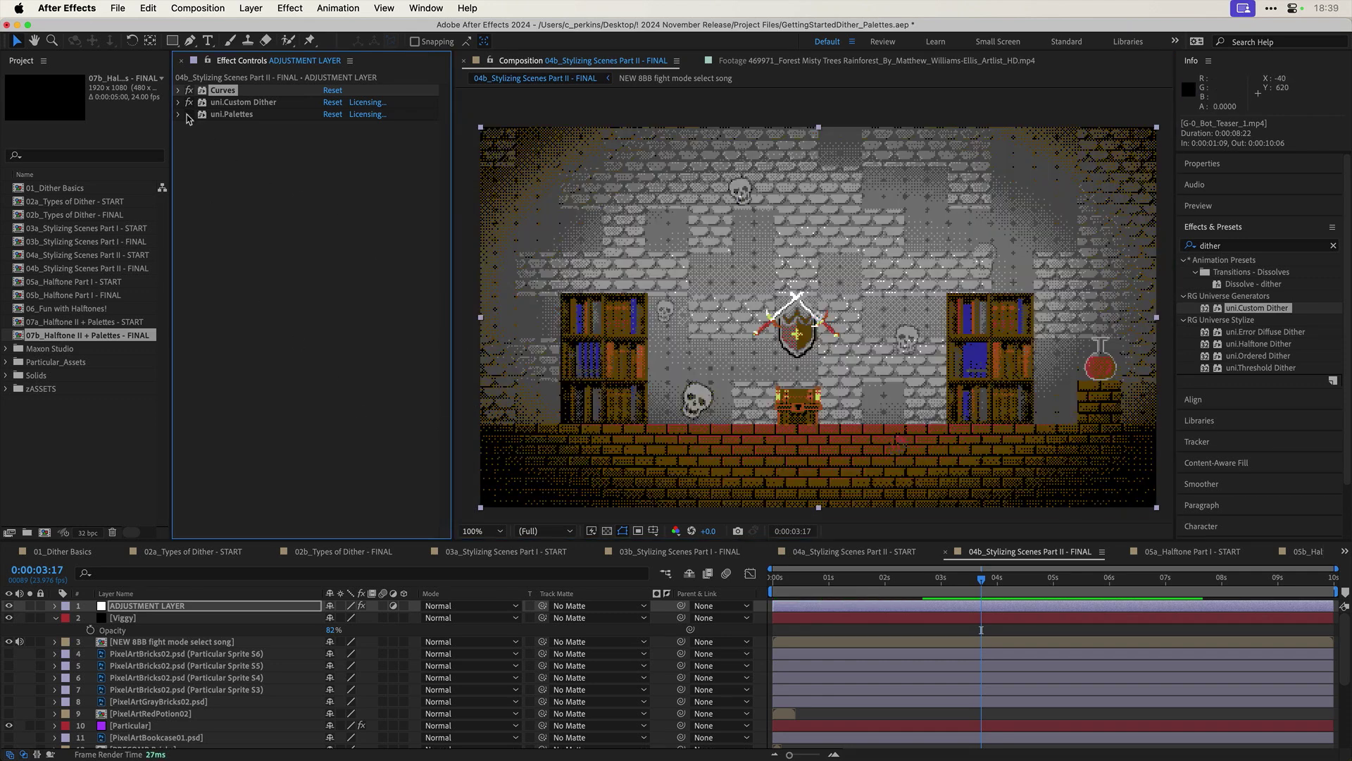
{"action": "left_click", "coordinate": [180, 103]}
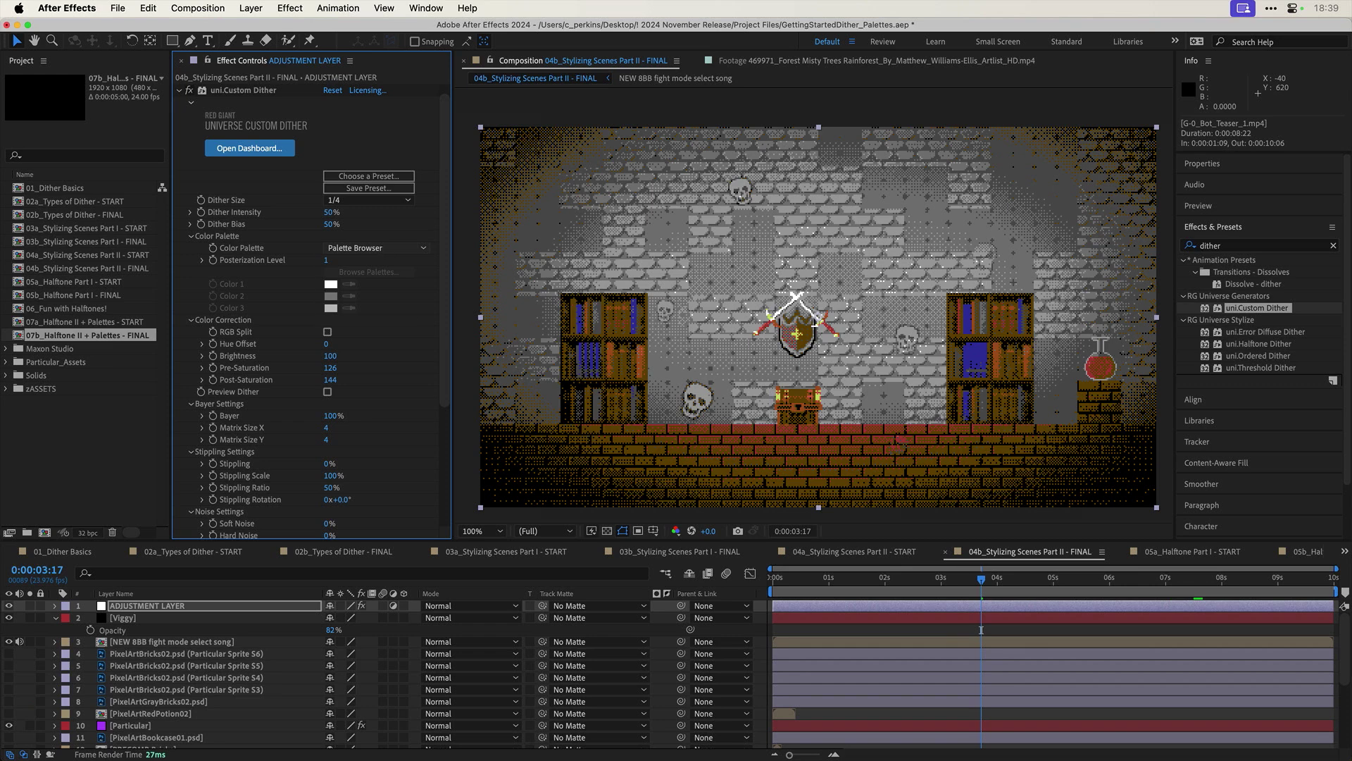
{"action": "left_click", "coordinate": [385, 251]}
{"action": "left_click", "coordinate": [386, 277]}
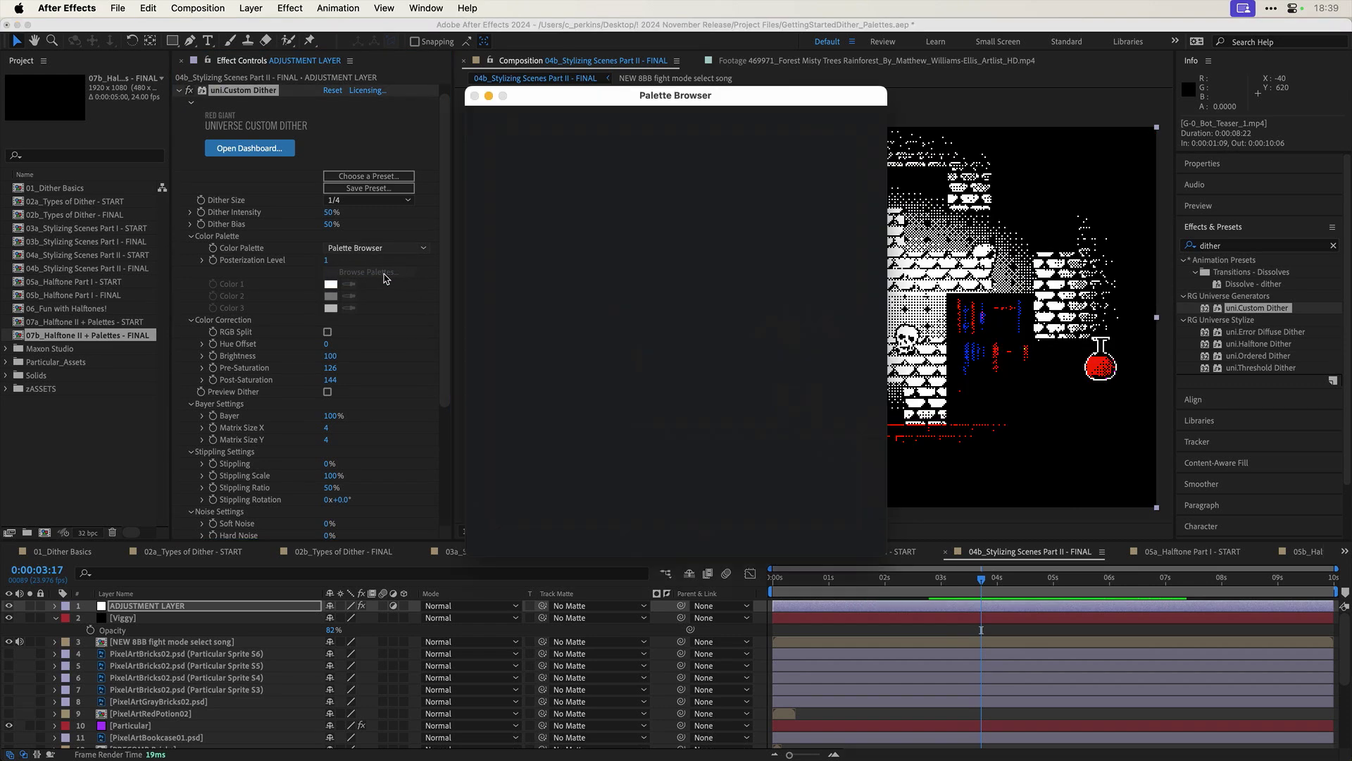
{"action": "scroll", "coordinate": [631, 317], "scroll_direction": "down", "scroll_amount": 10}
{"action": "scroll", "coordinate": [634, 331], "scroll_direction": "up", "scroll_amount": 3}
{"action": "left_click", "coordinate": [638, 248]}
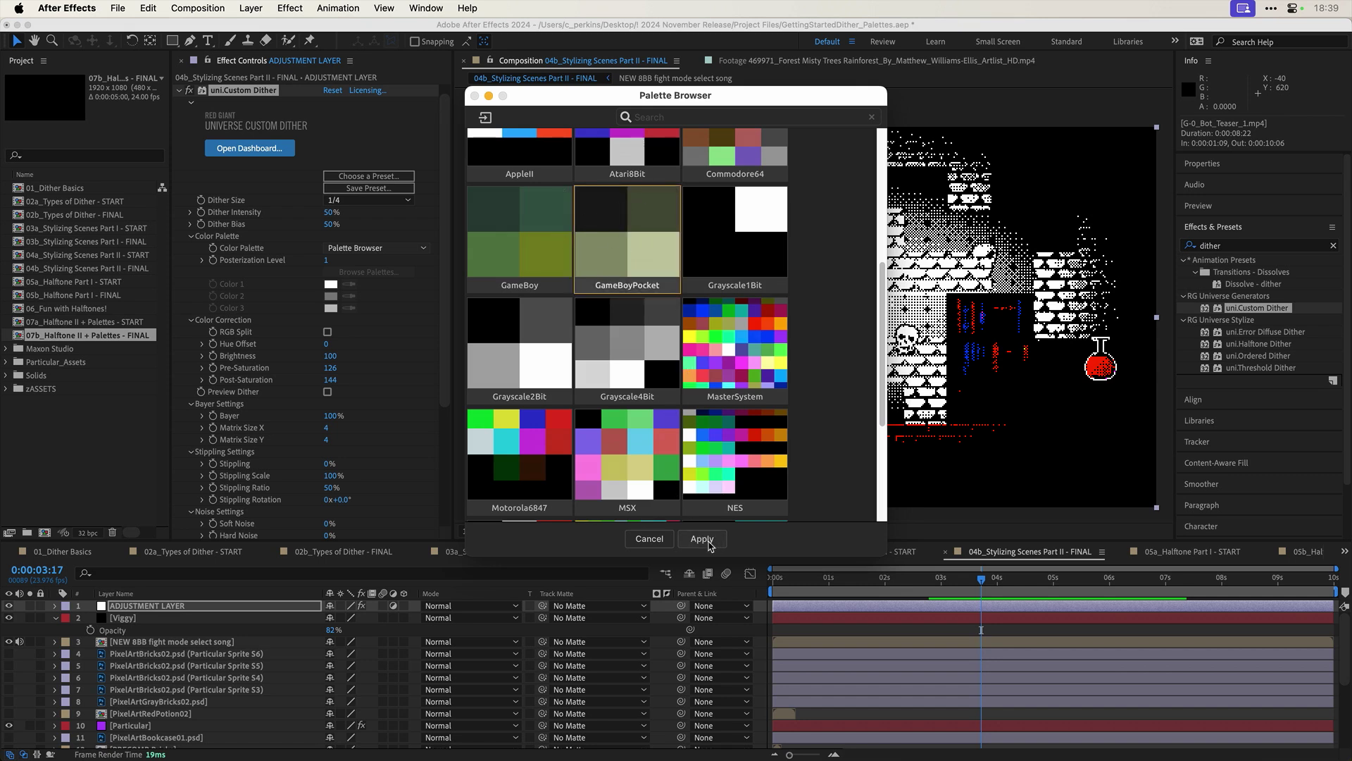
{"action": "scroll", "coordinate": [736, 456], "scroll_direction": "down", "scroll_amount": 3}
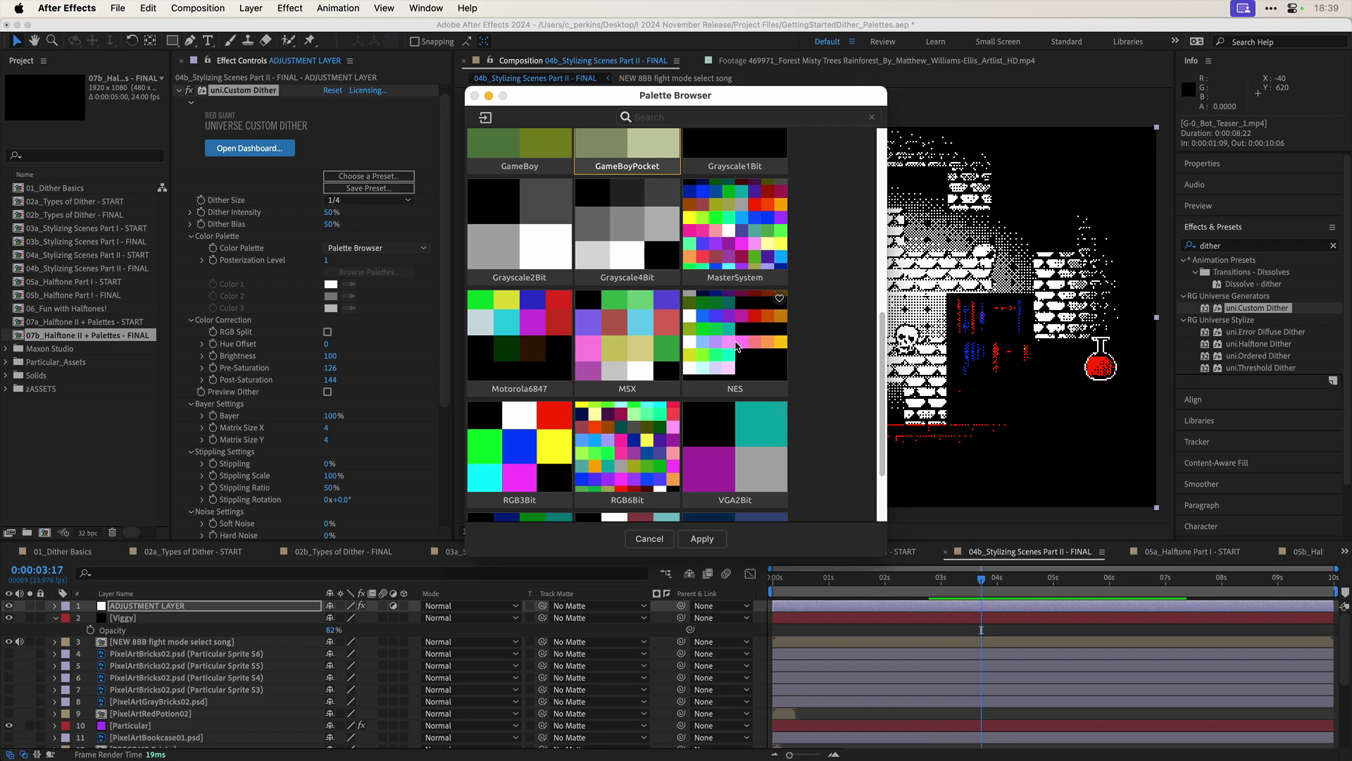
{"action": "scroll", "coordinate": [735, 344], "scroll_direction": "up", "scroll_amount": 2}
{"action": "scroll", "coordinate": [726, 394], "scroll_direction": "down", "scroll_amount": 5}
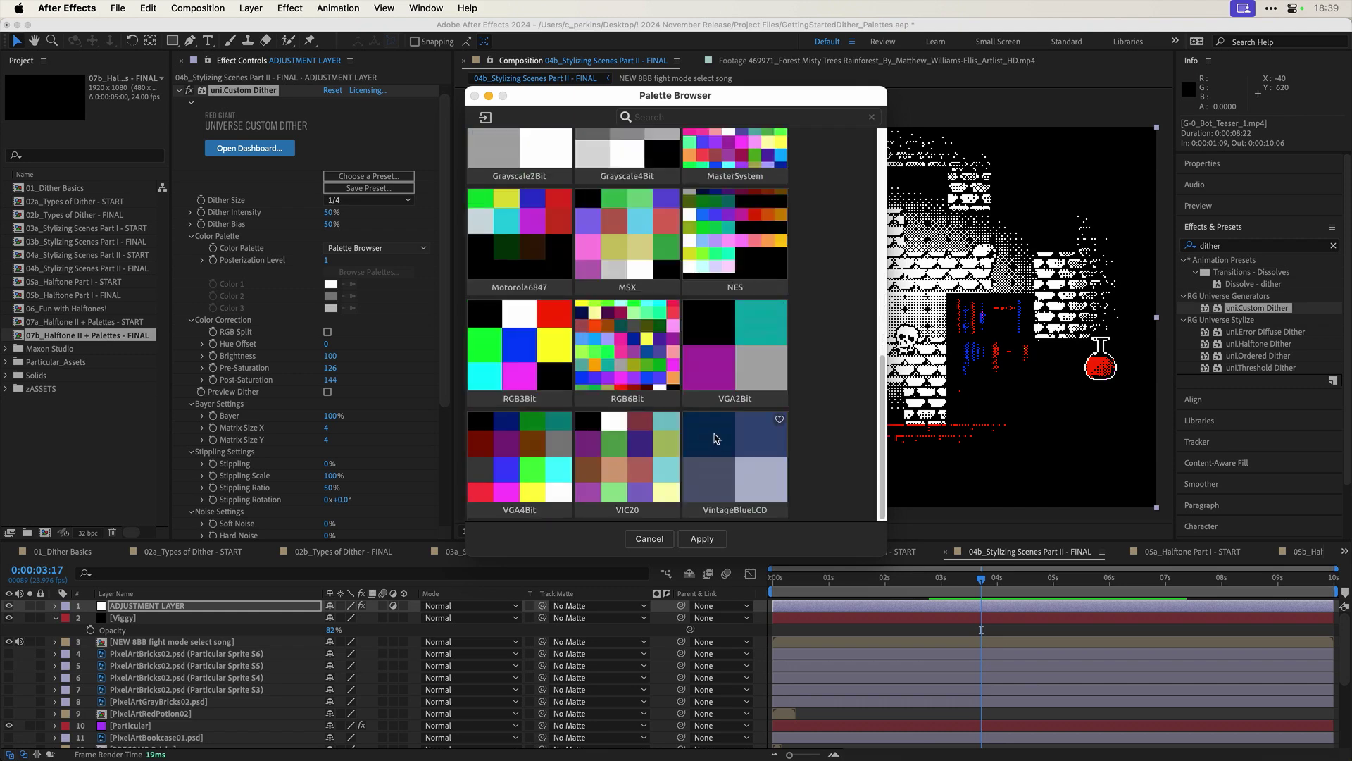
{"action": "left_click", "coordinate": [703, 539]}
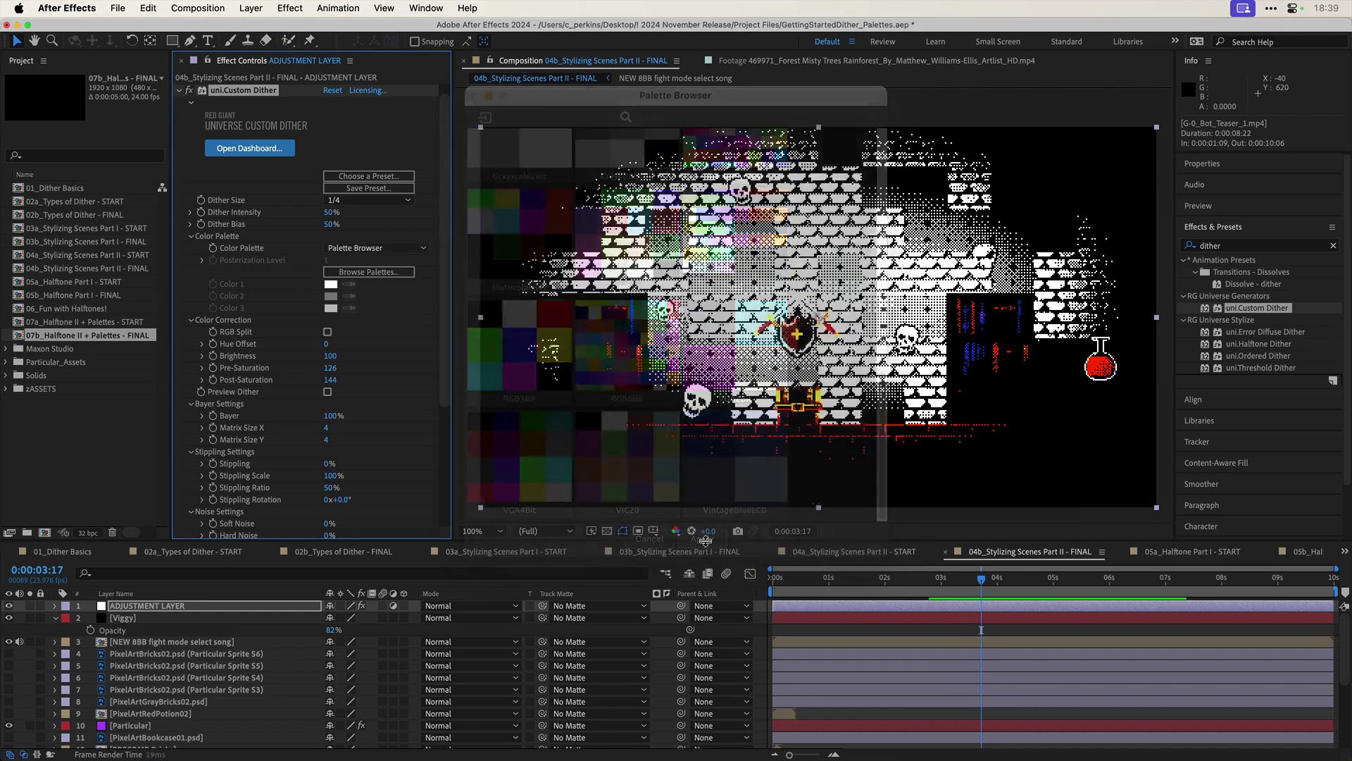
{"action": "left_click_drag", "start_coordinate": [975, 580], "coordinate": [930, 580]}
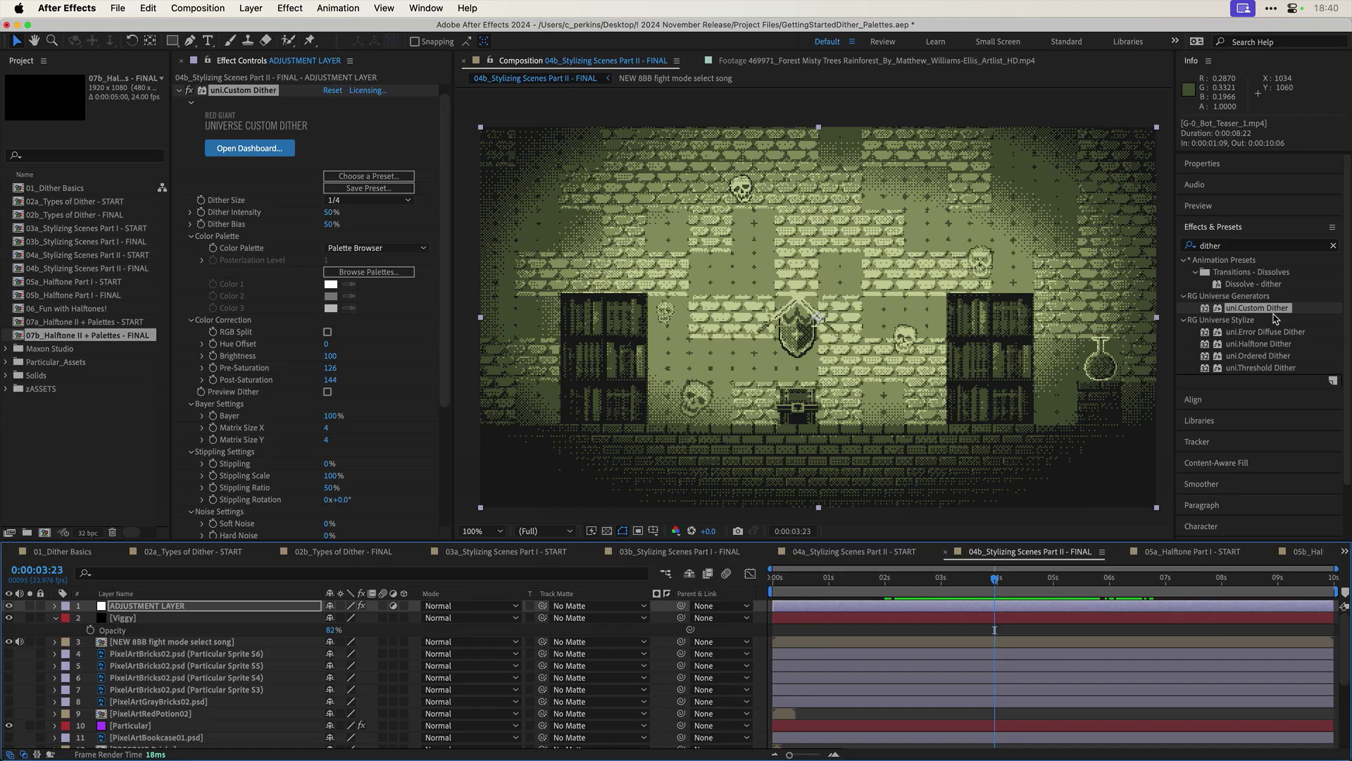
Step: In the 05a_Halftone Part I - START composition, move the Nature Symphony layer toward the artwork's lower right, to about position 858, 776
{"action": "left_click", "coordinate": [1202, 551]}
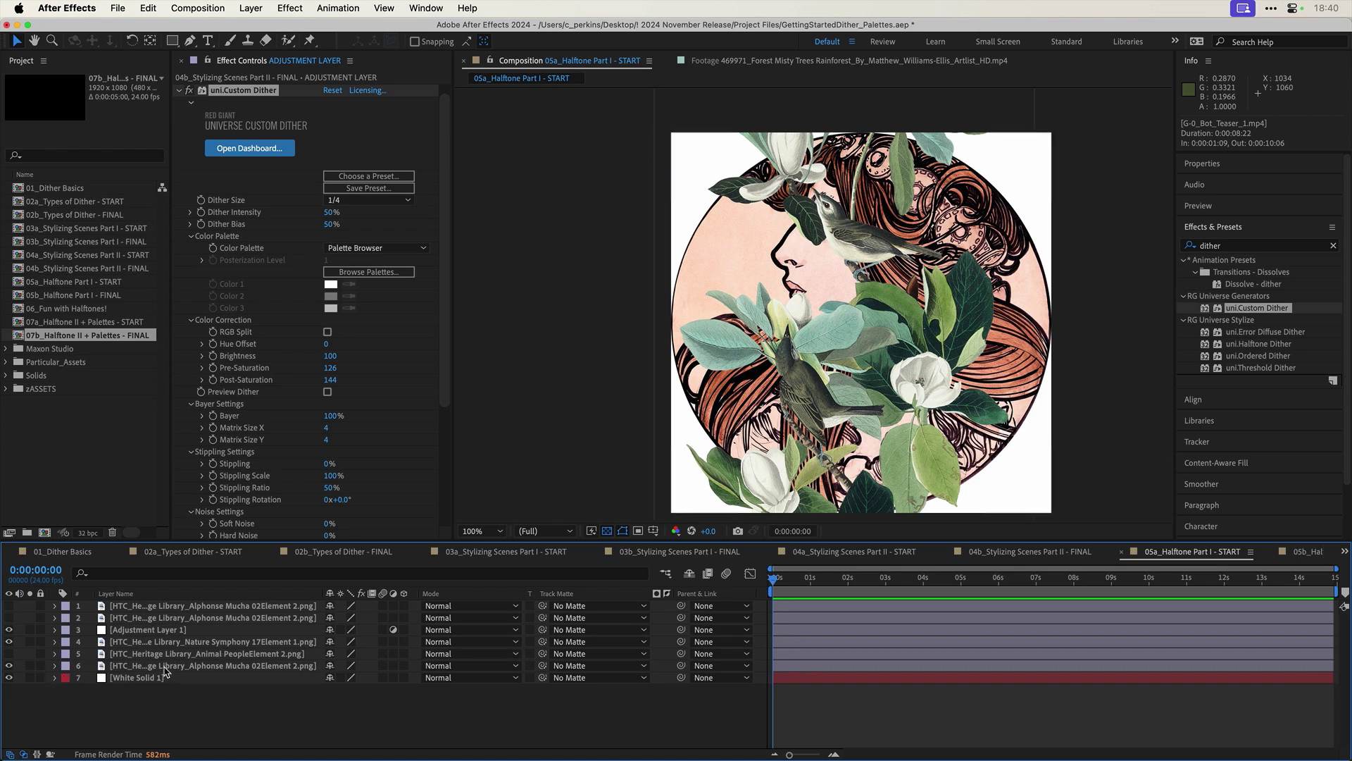
{"action": "left_click", "coordinate": [9, 642]}
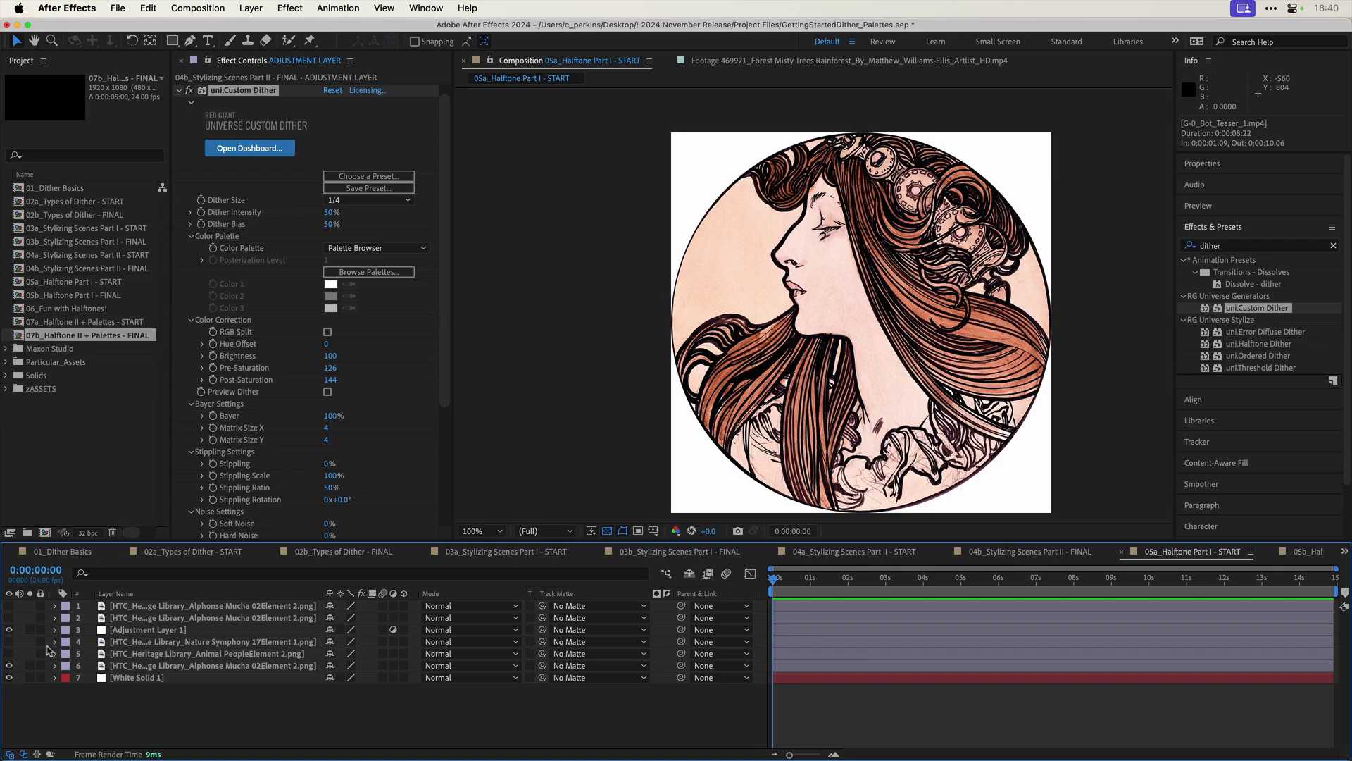
{"action": "left_click", "coordinate": [9, 642]}
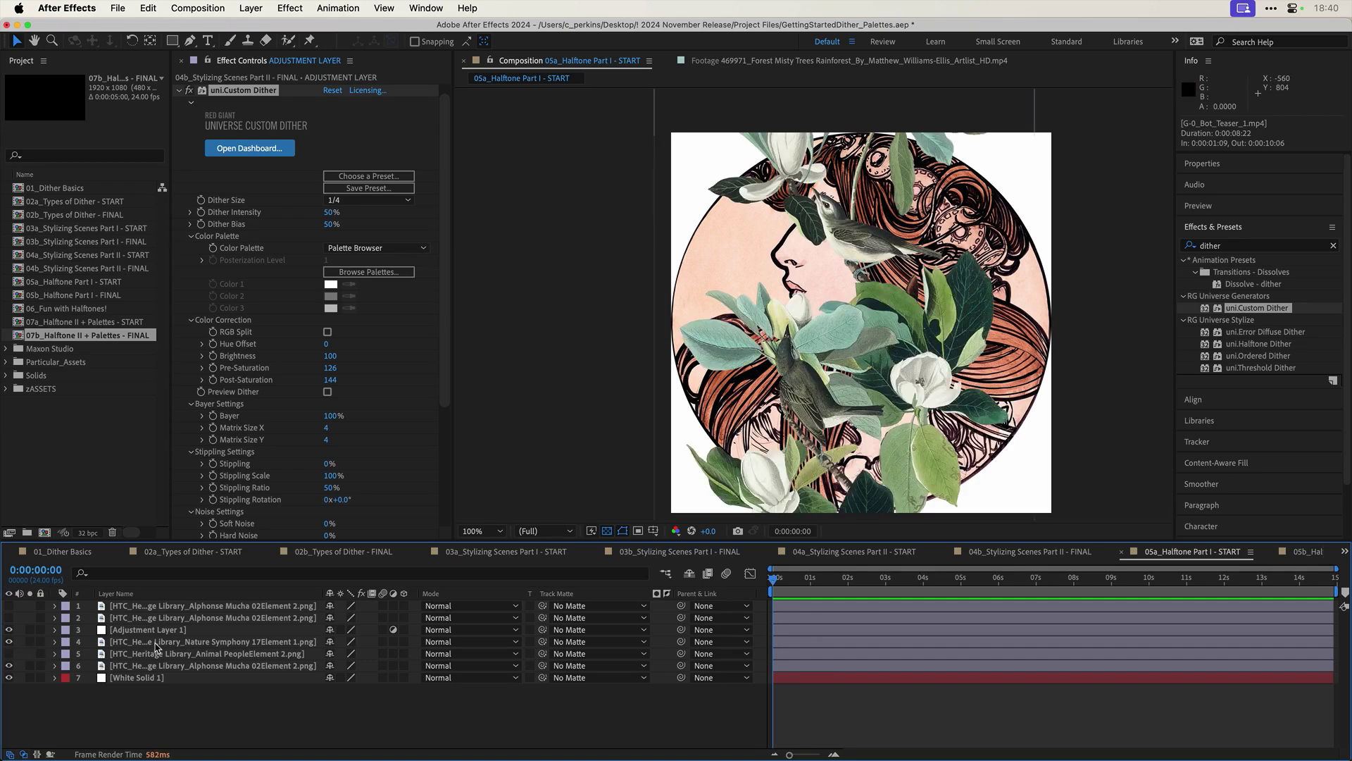
{"action": "left_click", "coordinate": [156, 643]}
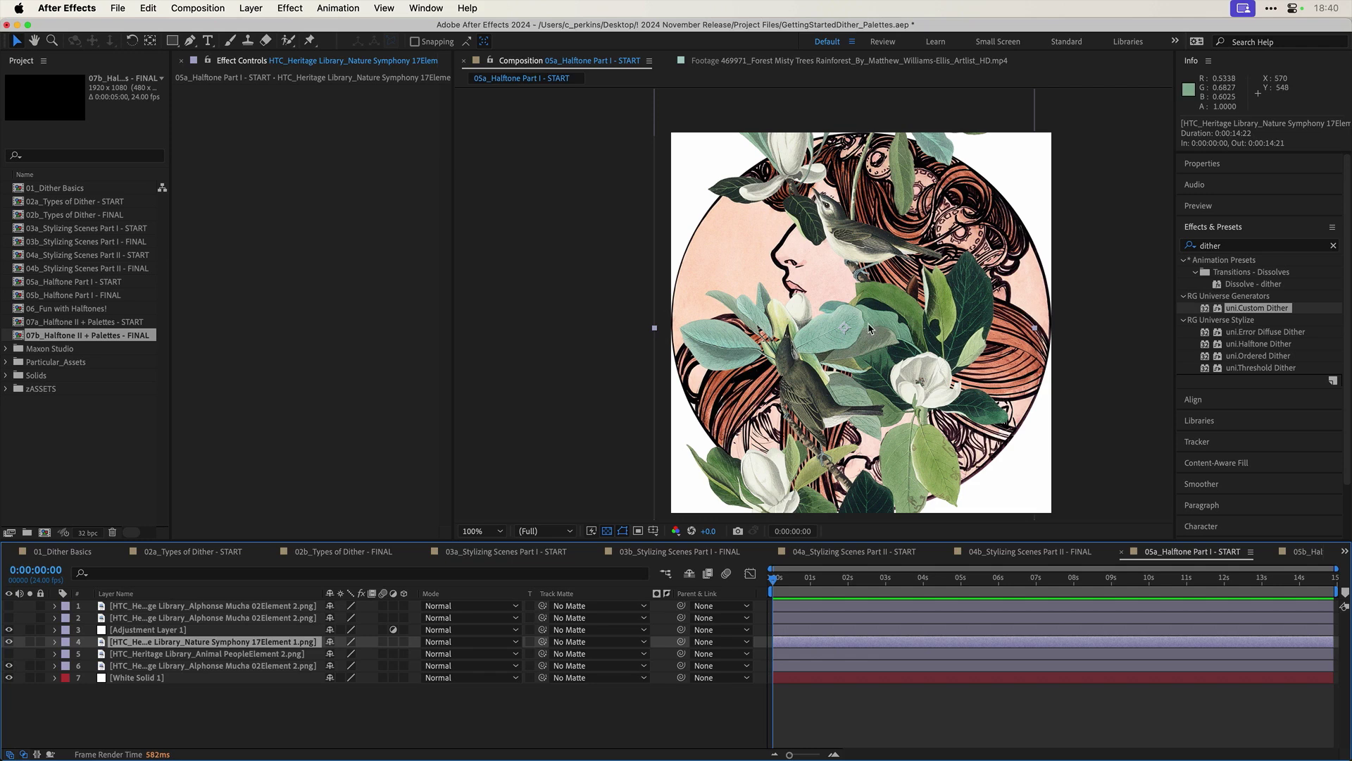
{"action": "left_click_drag", "start_coordinate": [869, 324], "coordinate": [998, 399]}
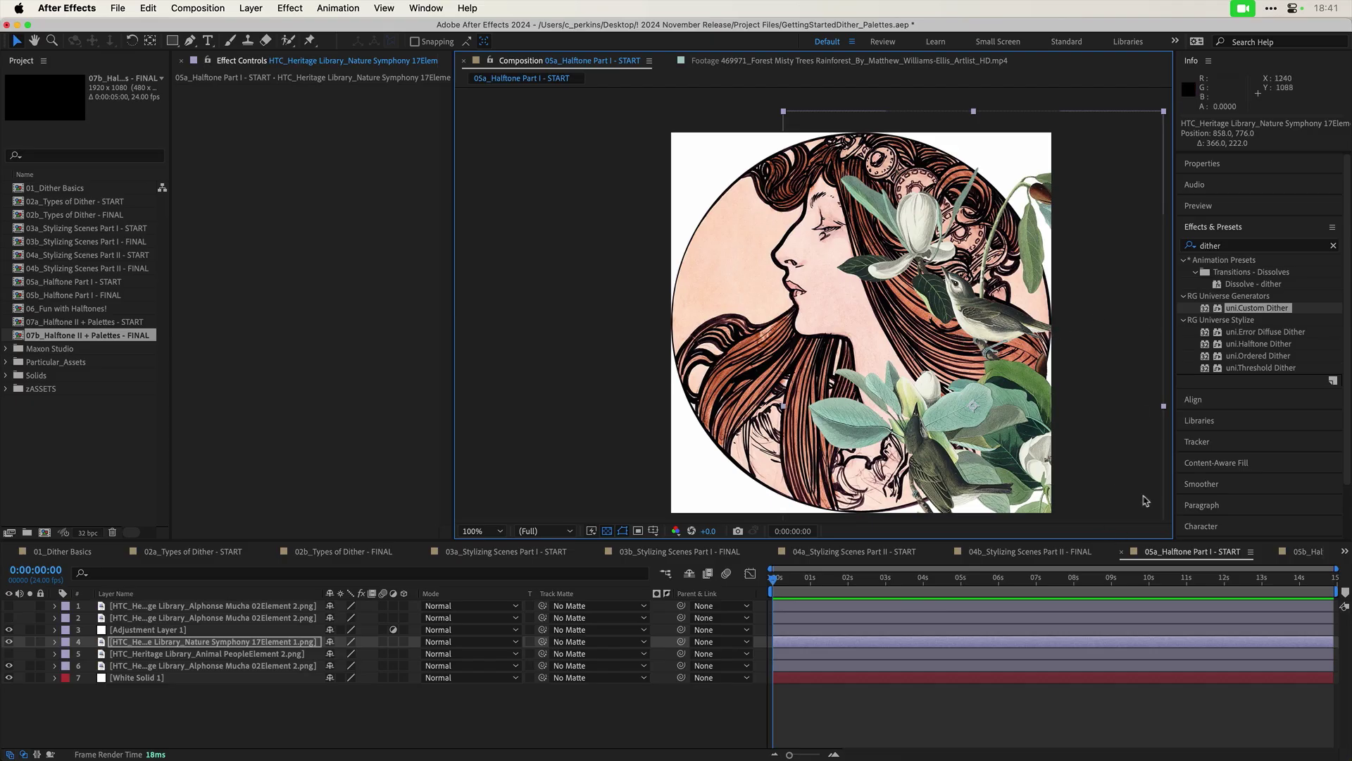
Step: Apply uni.Halftone Dither to Adjustment Layer 1 and inspect its Monitor halftone dots around the woman's face up close
{"action": "left_click", "coordinate": [836, 630]}
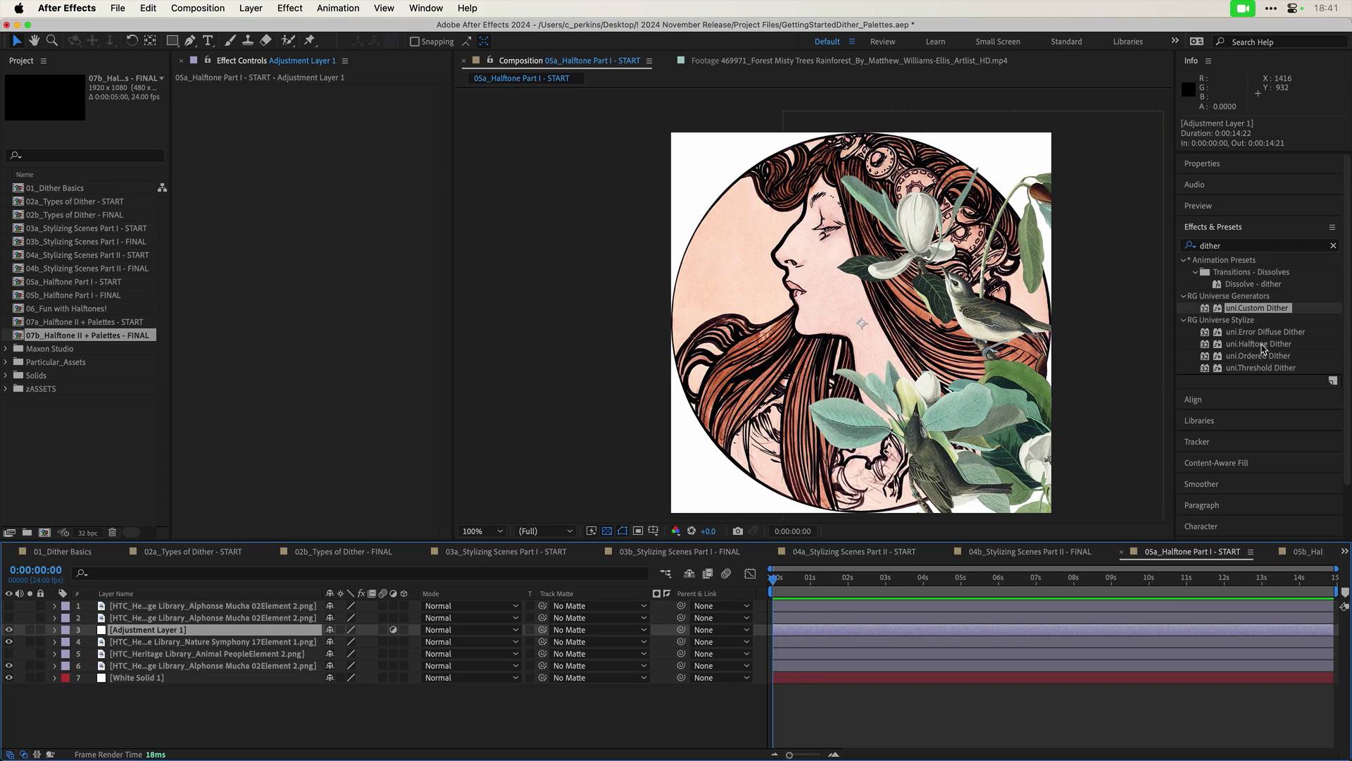
{"action": "double_click", "coordinate": [1260, 344]}
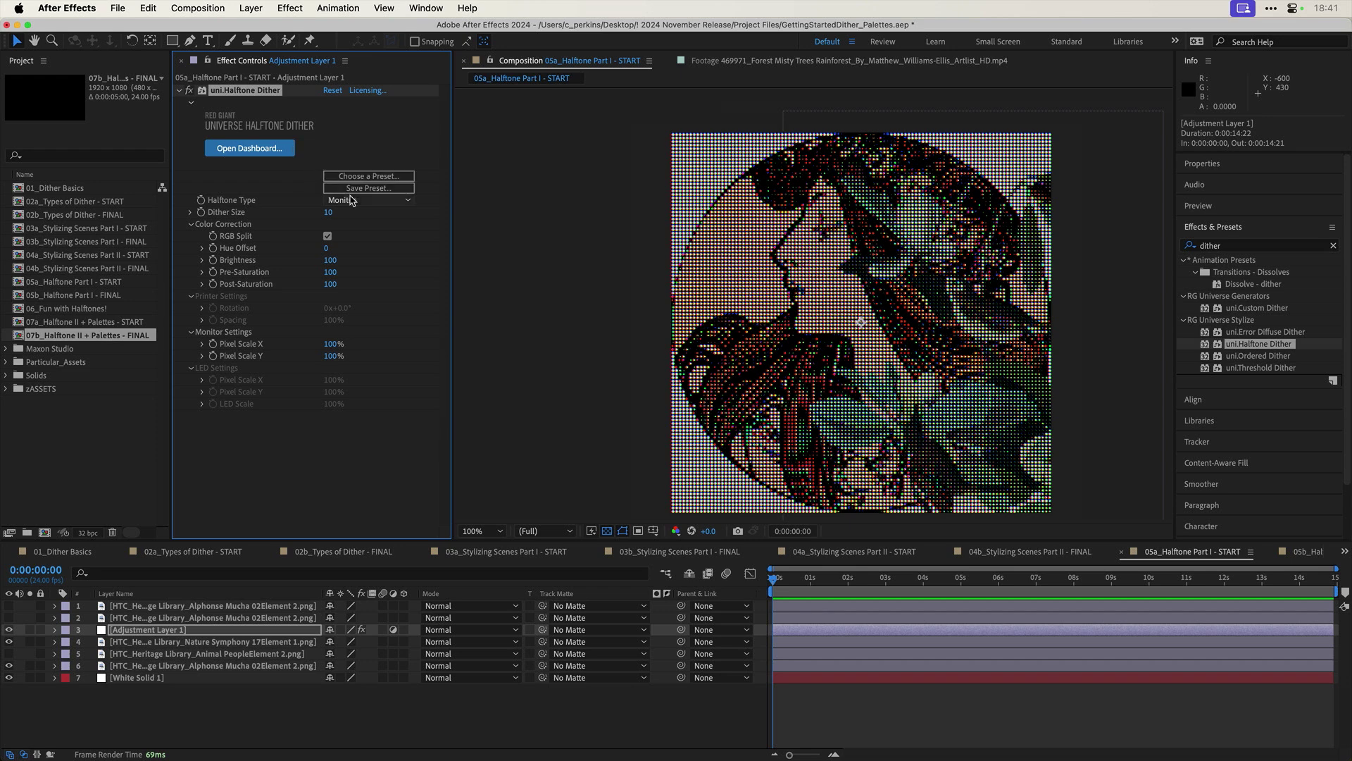
{"action": "left_click", "coordinate": [368, 202]}
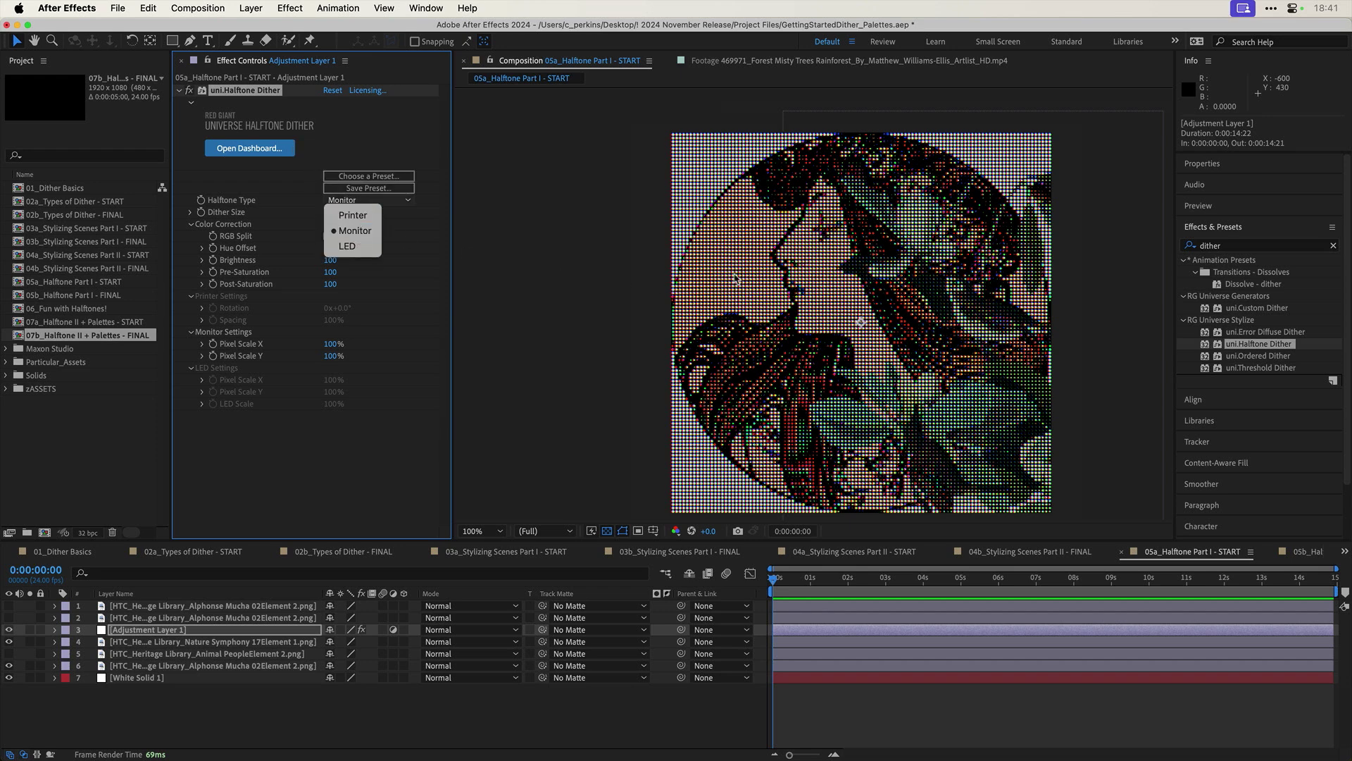
{"action": "left_click", "coordinate": [668, 258]}
{"action": "scroll", "coordinate": [774, 247], "scroll_direction": "up", "scroll_amount": 4}
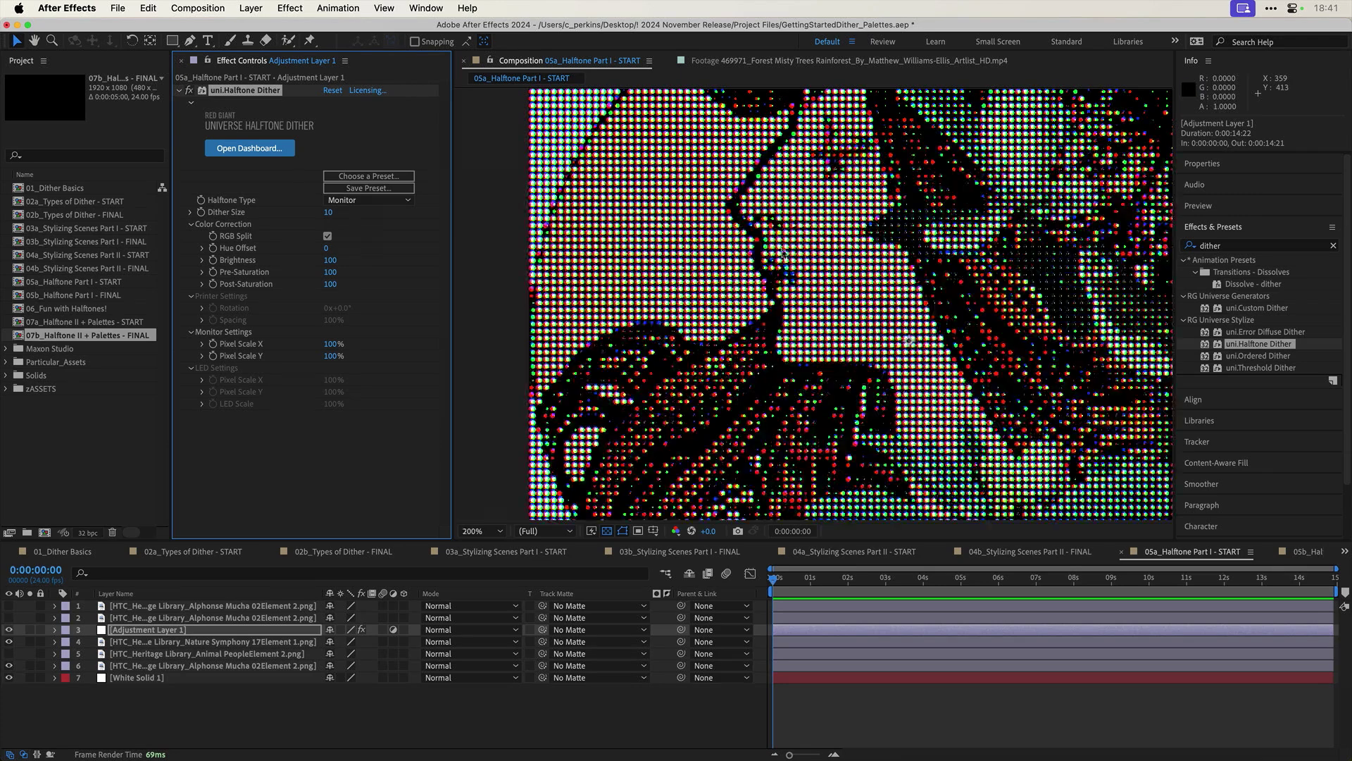
{"action": "scroll", "coordinate": [775, 241], "scroll_direction": "up", "scroll_amount": 2}
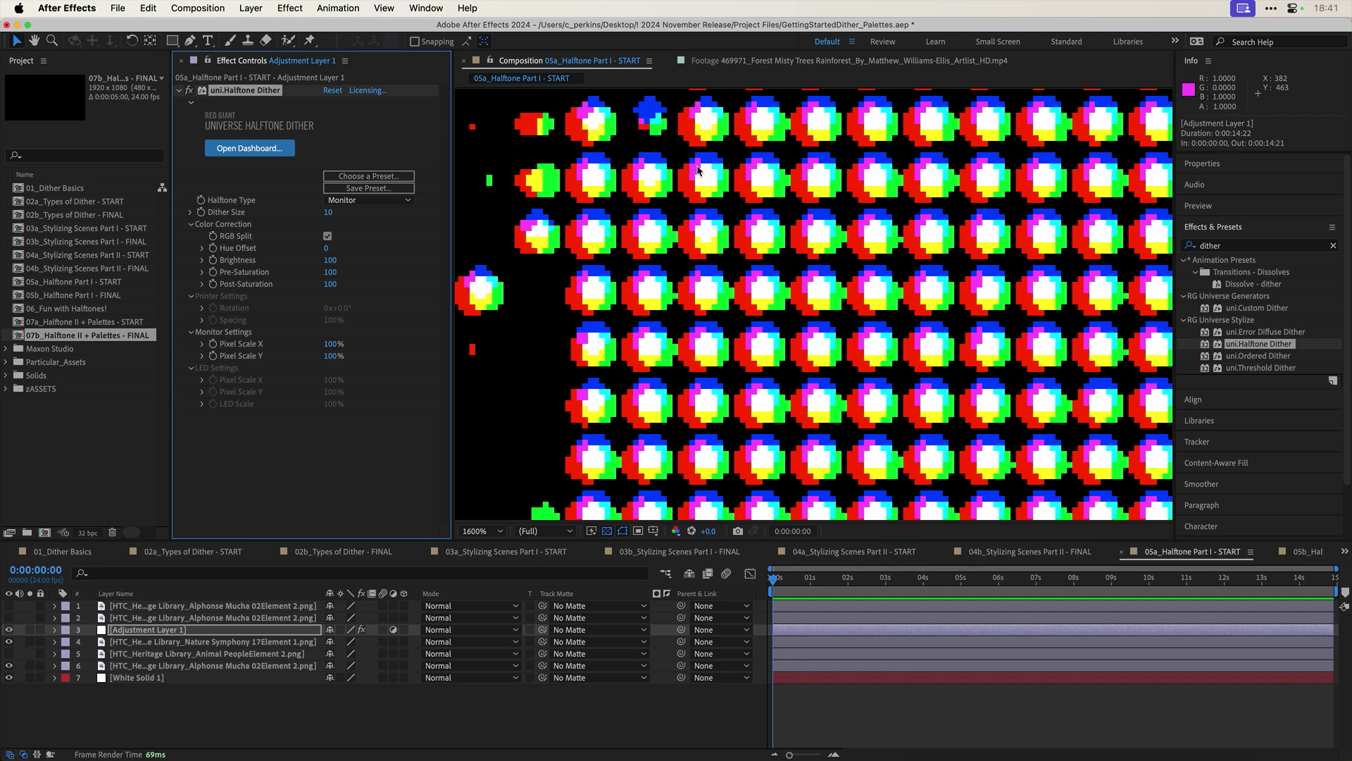
{"action": "scroll", "coordinate": [678, 201], "scroll_direction": "down", "scroll_amount": 3}
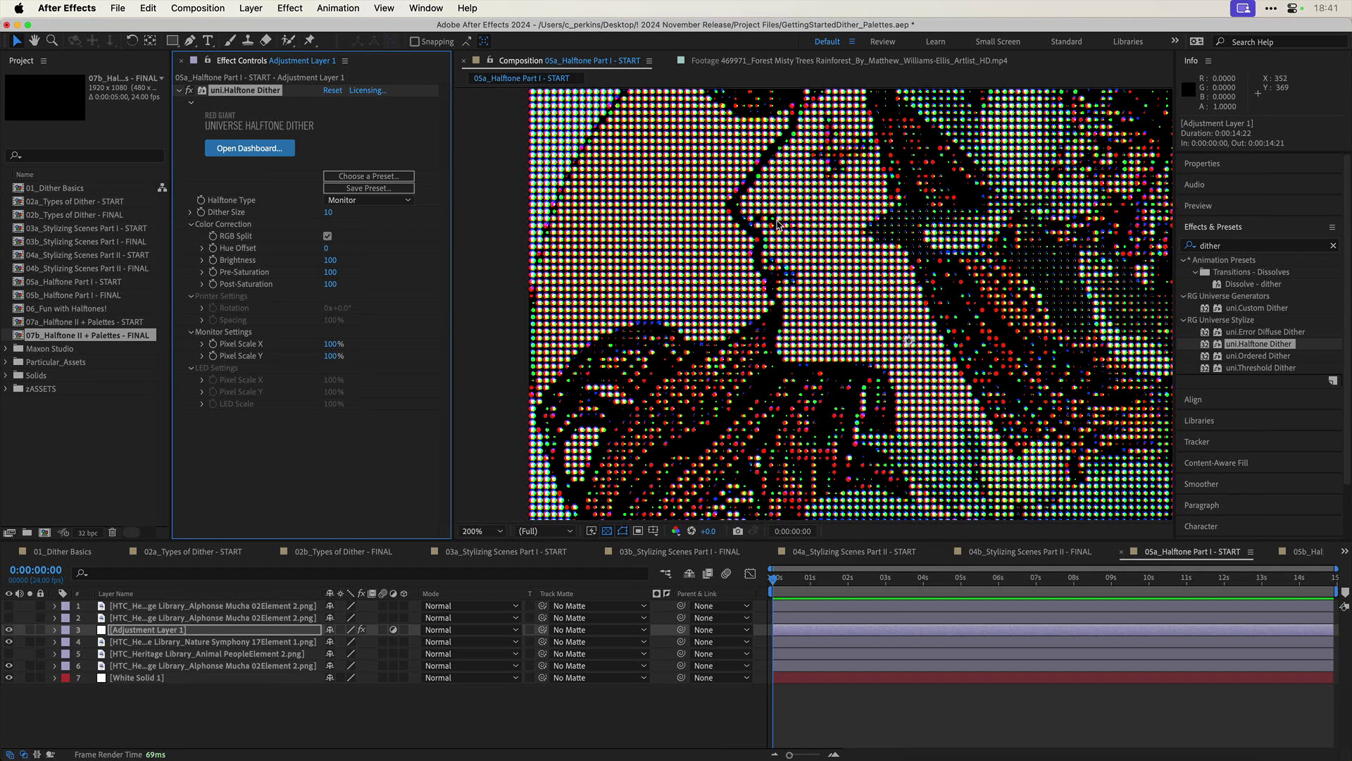
{"action": "scroll", "coordinate": [778, 224], "scroll_direction": "down", "scroll_amount": 1}
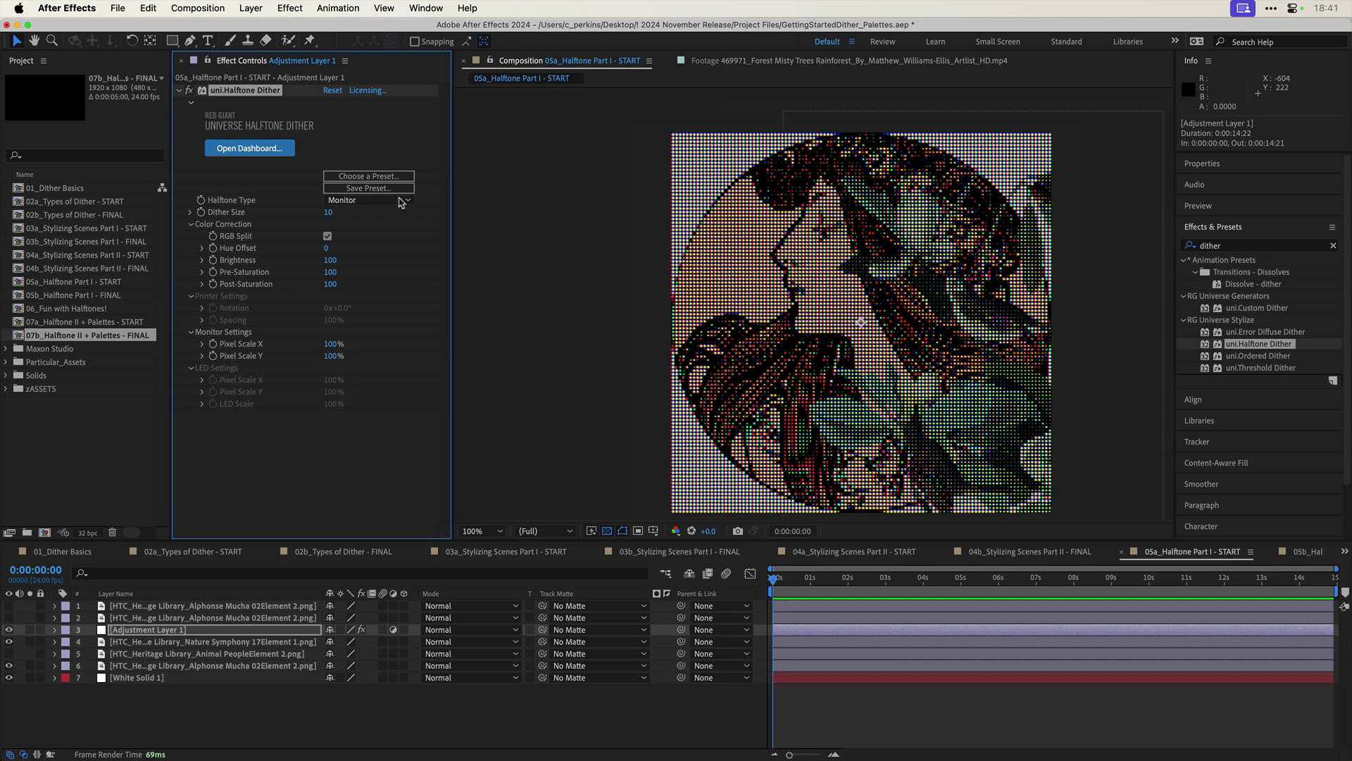
Step: Set the Halftone Dither's Halftone Type to LED
{"action": "left_click", "coordinate": [368, 202]}
{"action": "left_click", "coordinate": [359, 203]}
{"action": "left_click", "coordinate": [359, 202]}
{"action": "left_click", "coordinate": [353, 248]}
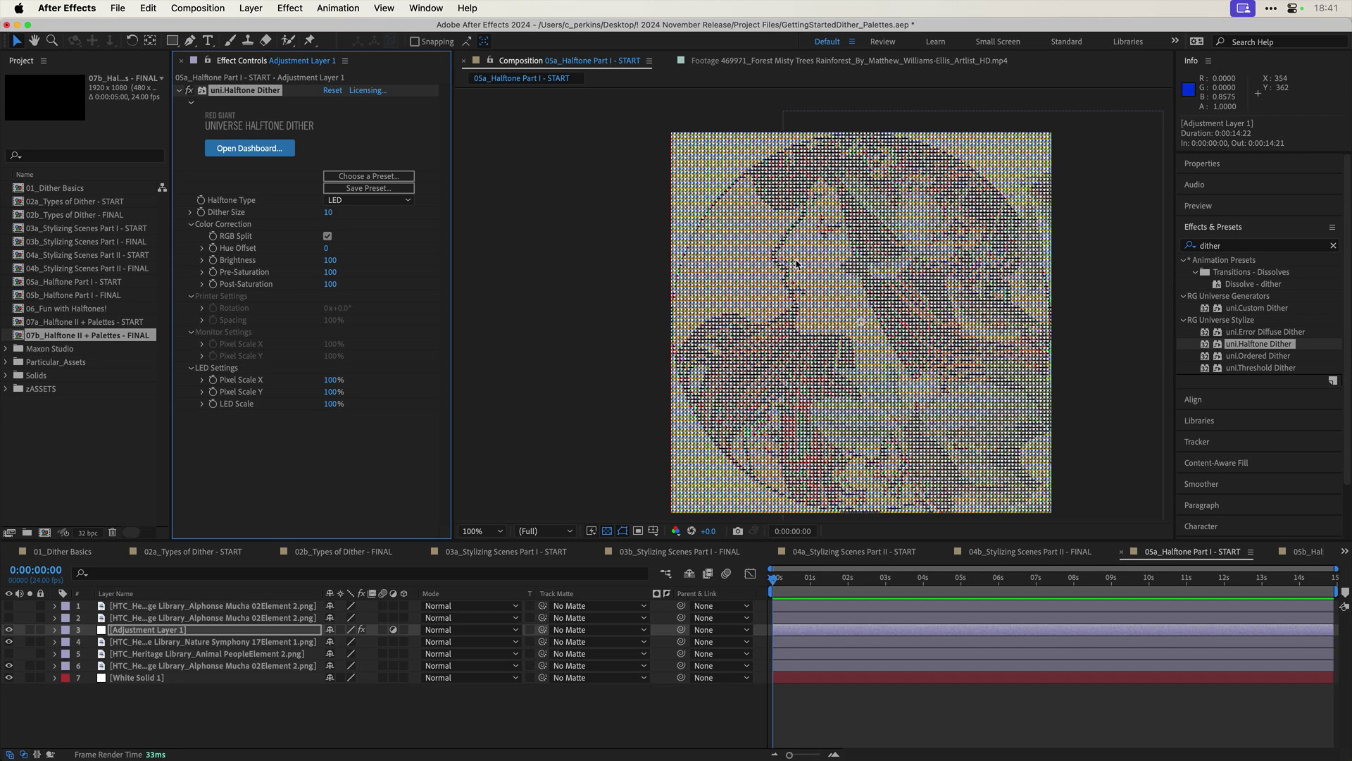
Step: Set the Halftone Dither's Halftone Type to Printer and its Dither Size to 12
{"action": "left_click", "coordinate": [367, 203]}
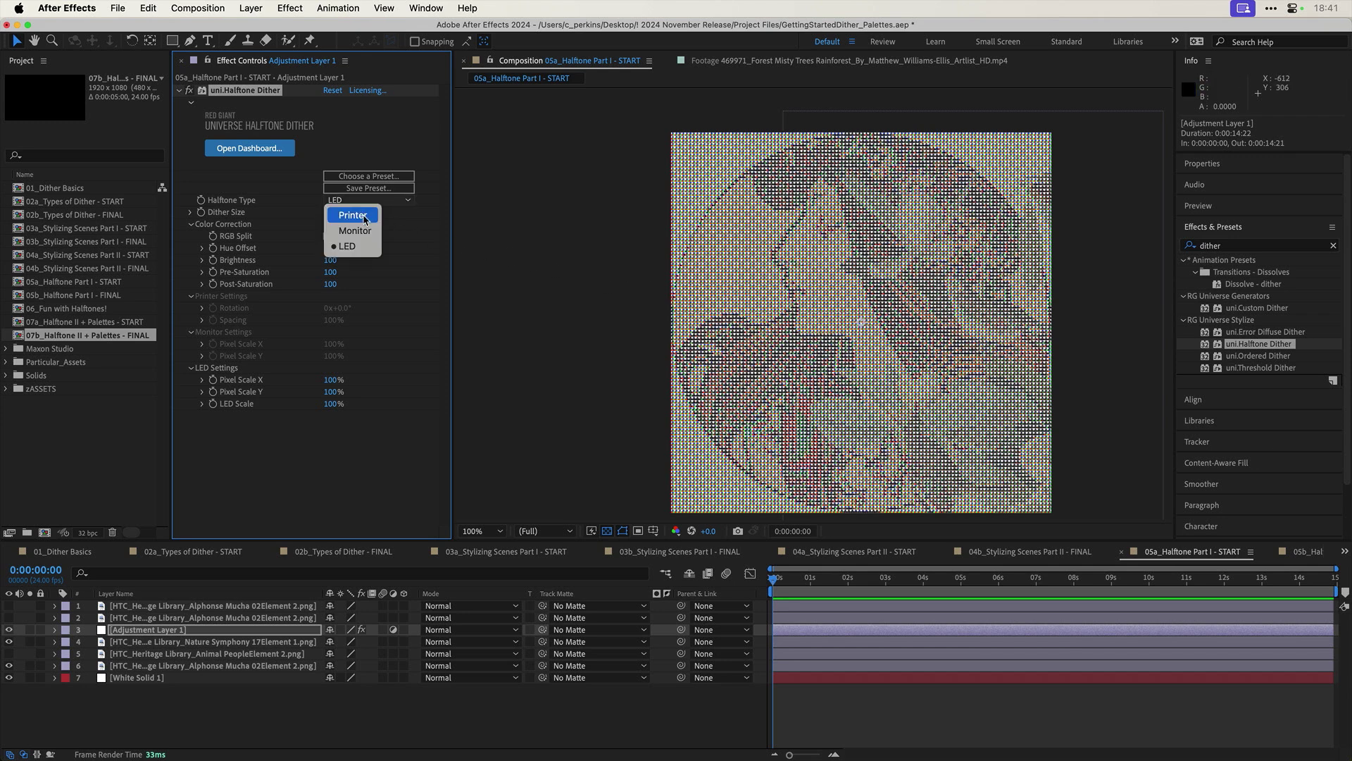
{"action": "left_click", "coordinate": [364, 217]}
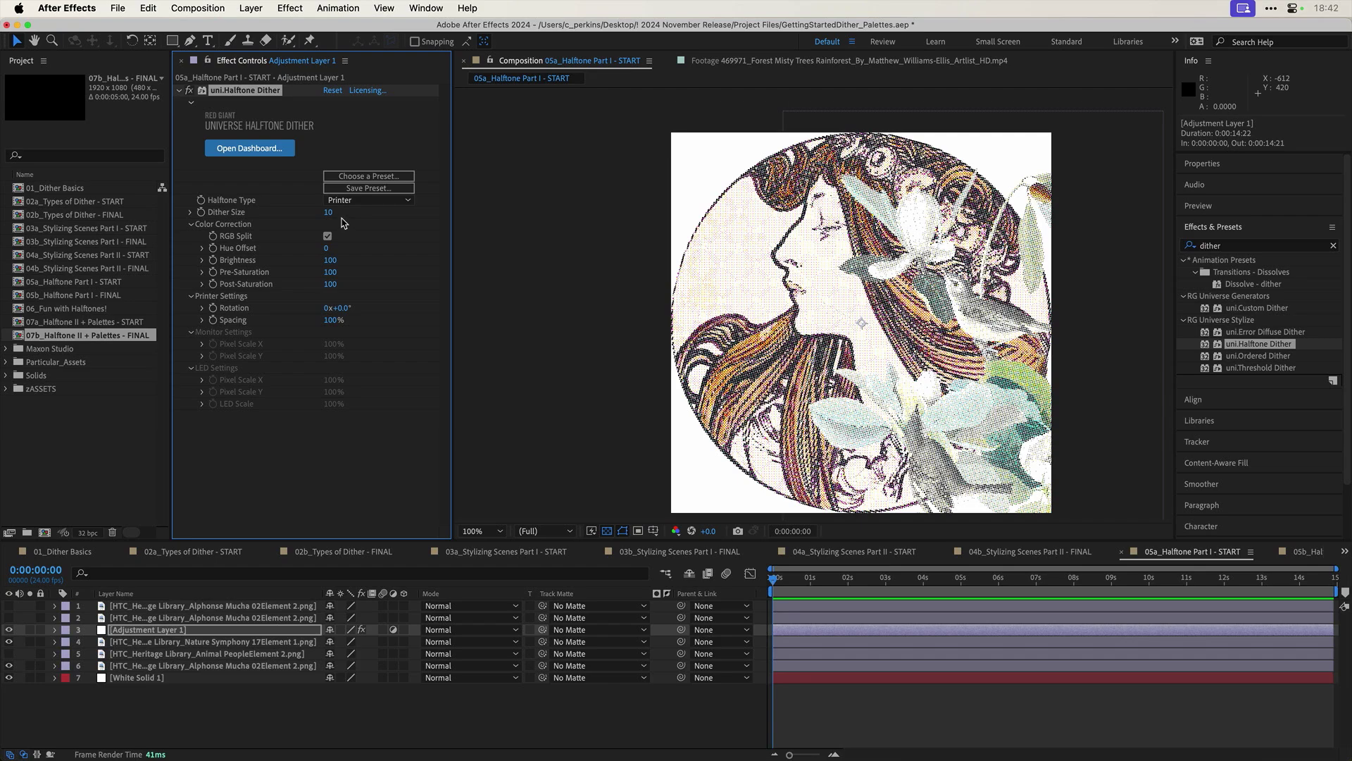
{"action": "left_click", "coordinate": [329, 213]}
{"action": "type", "text": "12"}
{"action": "key", "text": "Return"}
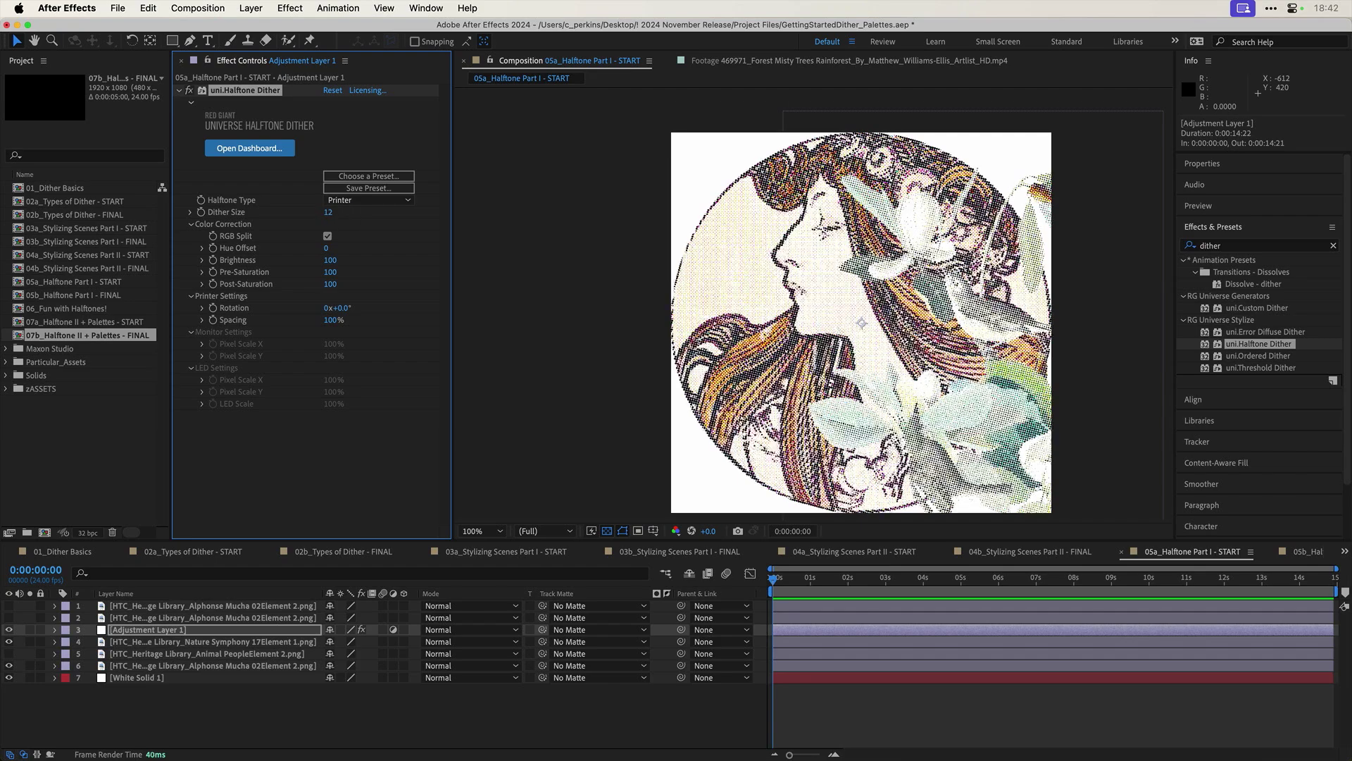
Step: Reduce the Printer Settings Spacing to 84% and inspect the dots around the woman's profile up close
{"action": "left_click_drag", "start_coordinate": [329, 212], "coordinate": [299, 216]}
{"action": "left_click_drag", "start_coordinate": [330, 320], "coordinate": [322, 321]}
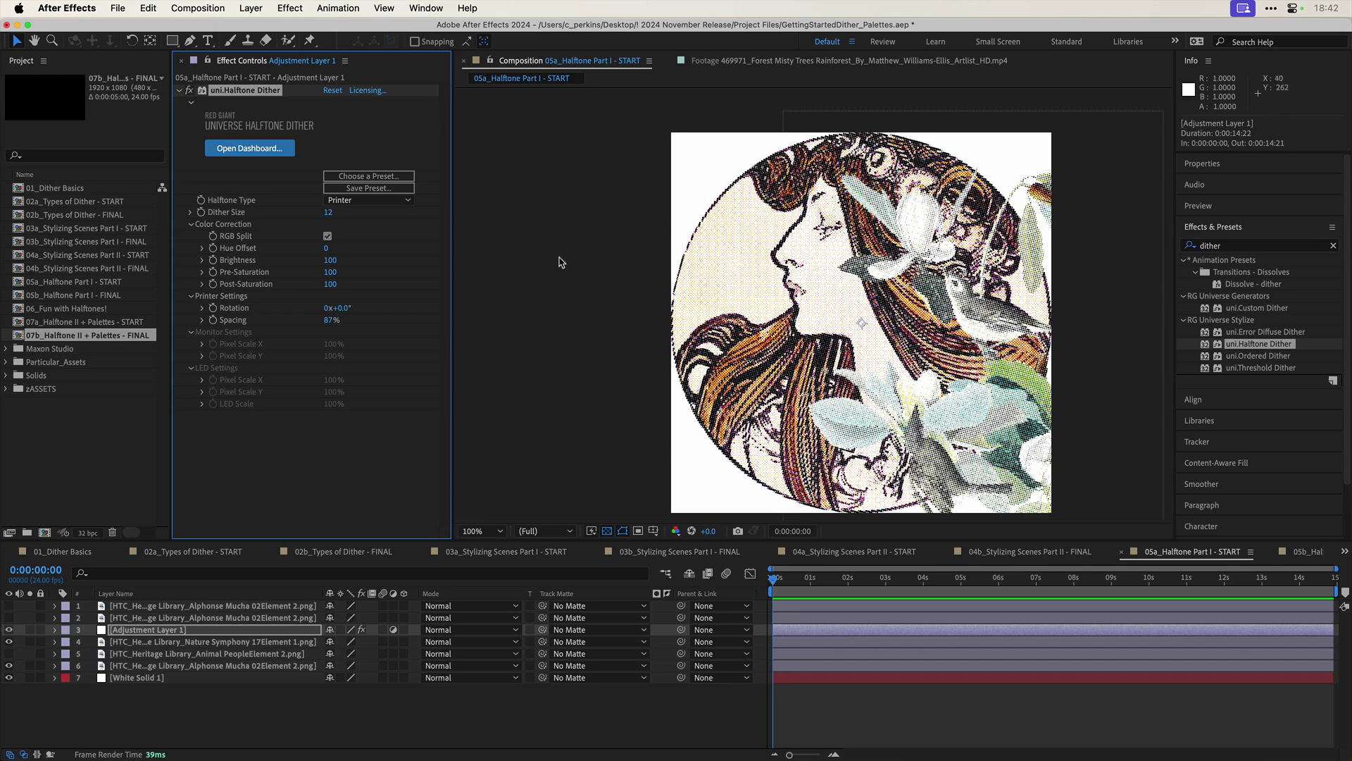
{"action": "left_click_drag", "start_coordinate": [331, 321], "coordinate": [334, 327]}
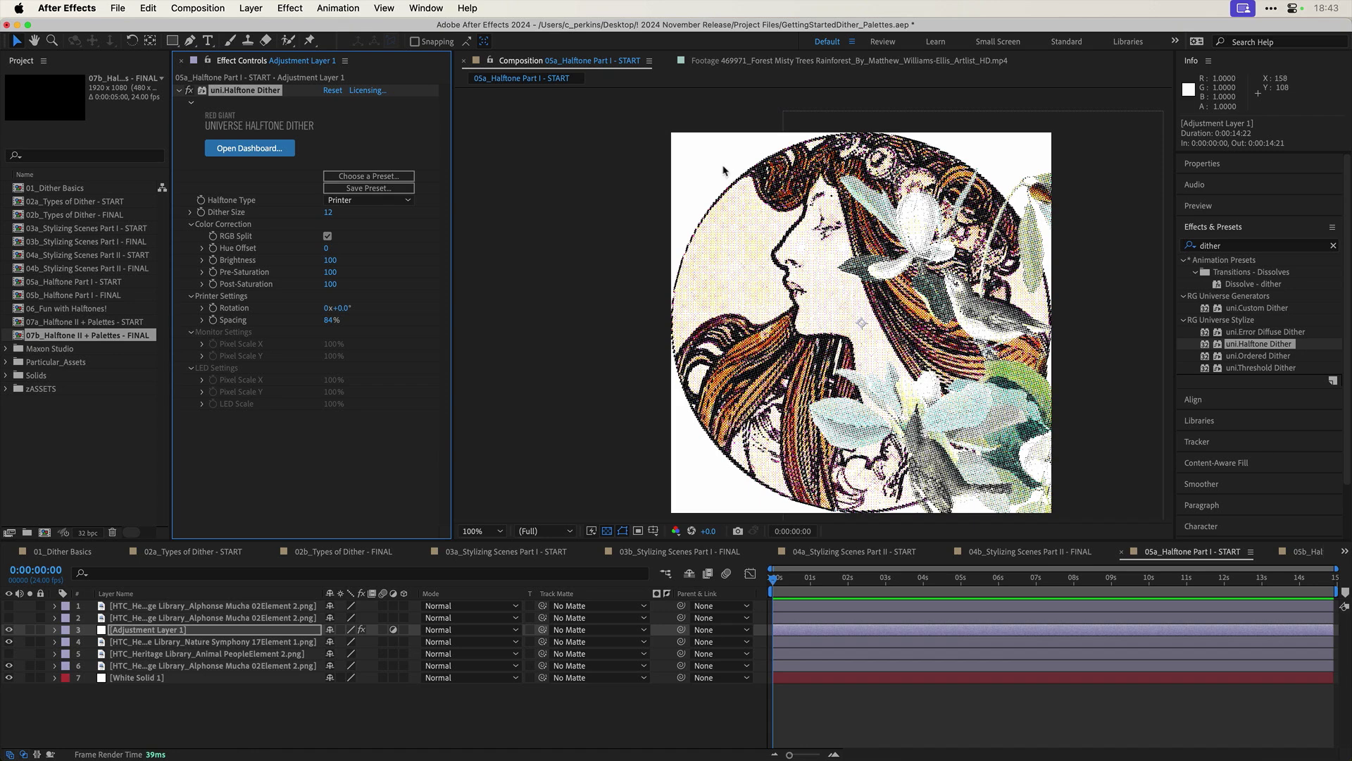
{"action": "scroll", "coordinate": [714, 162], "scroll_direction": "up", "scroll_amount": 2}
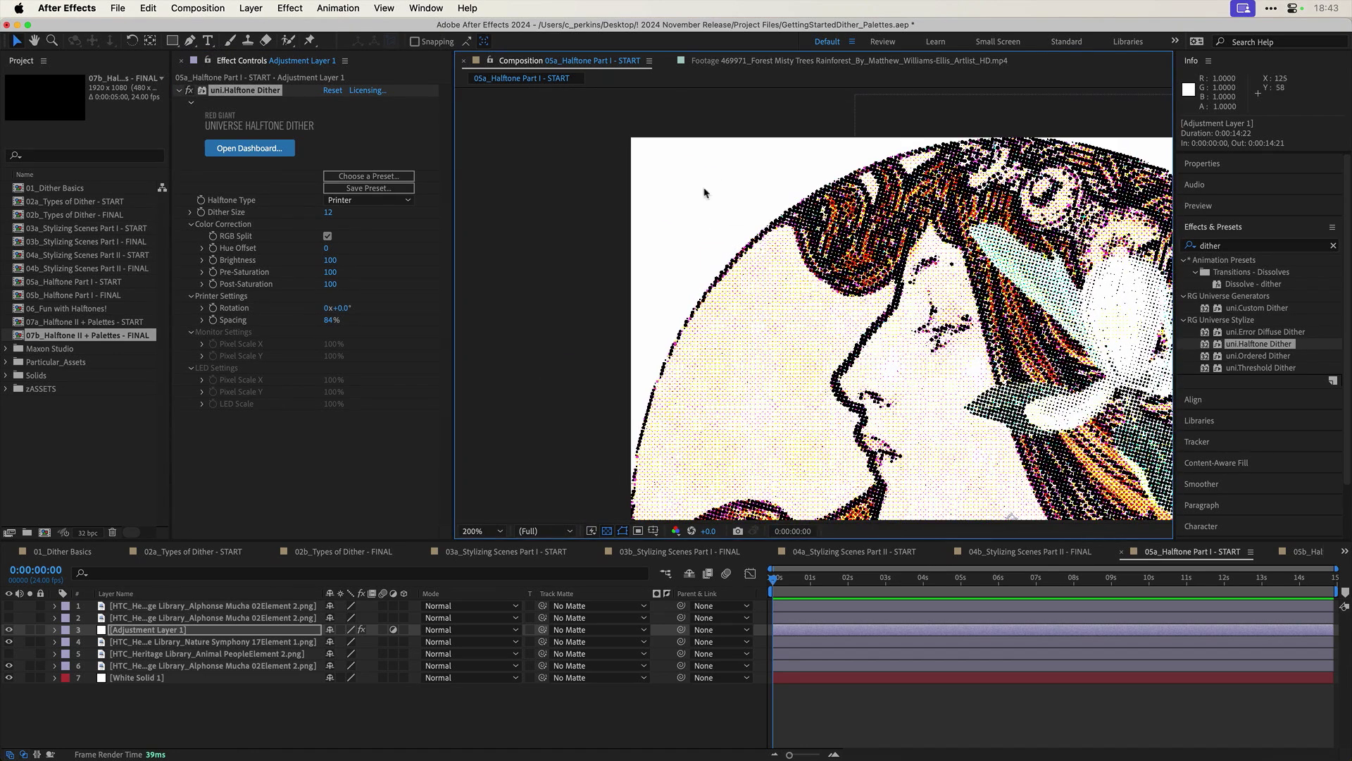
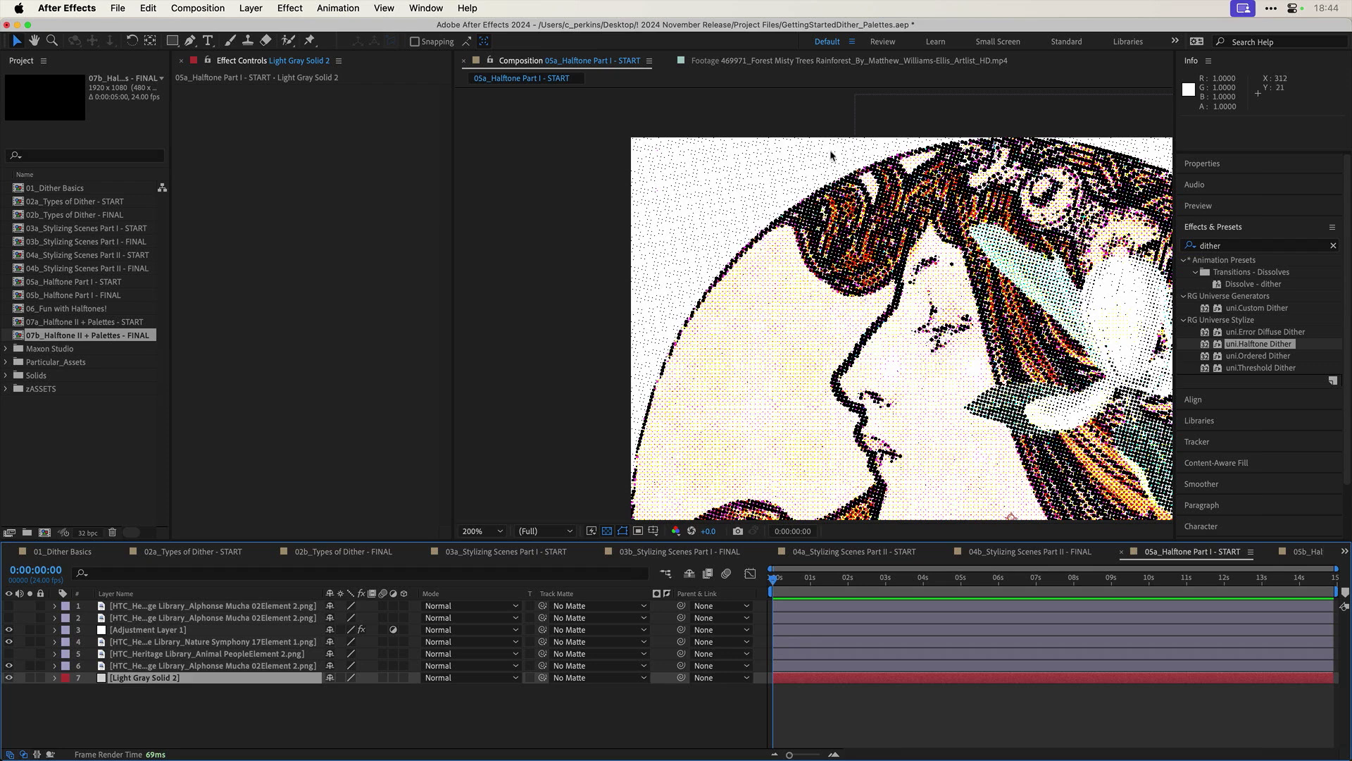
Step: On Adjustment Layer 1's Halftone Dither, set Pre-Saturation to 117 and Post-Saturation to 113, and inspect the dots around the face
{"action": "key", "text": "comma"}
{"action": "key", "text": "space"}
{"action": "left_click_drag", "start_coordinate": [851, 292], "coordinate": [735, 198]}
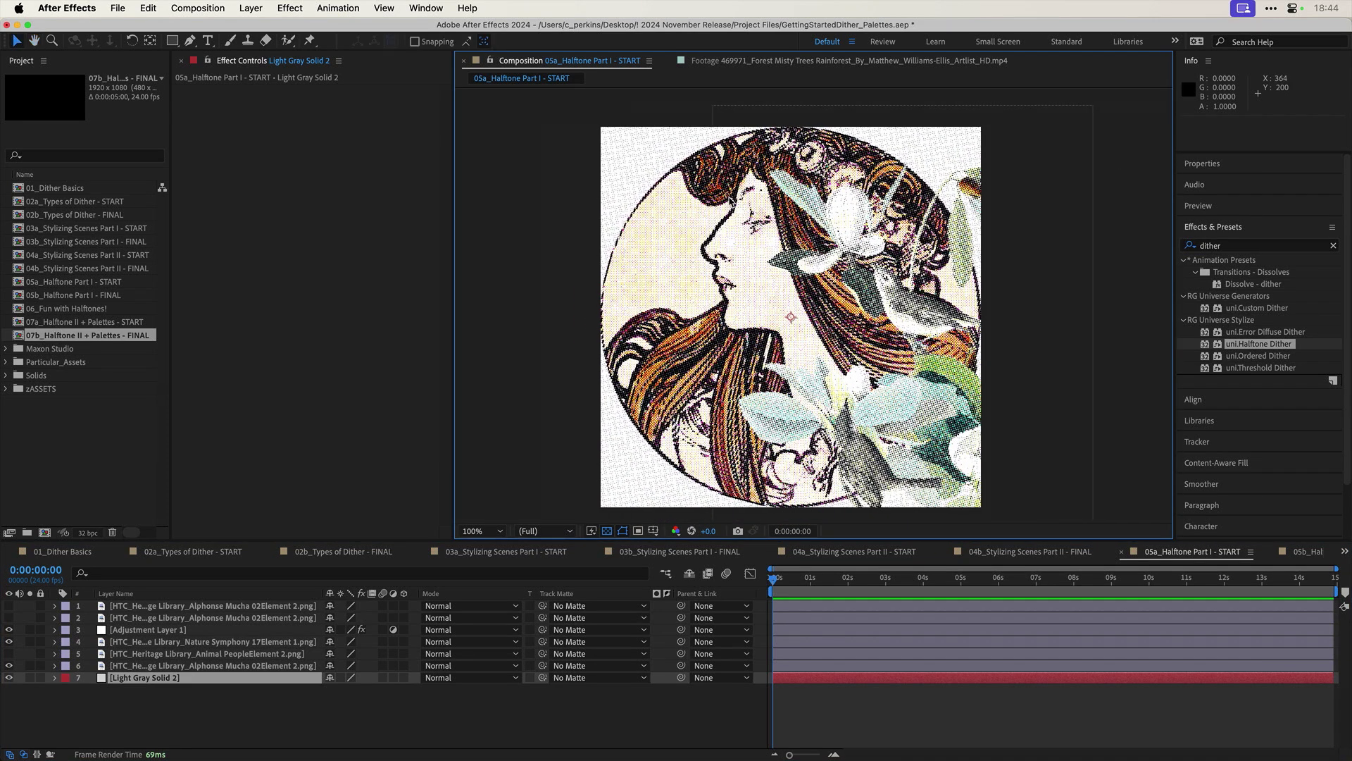
{"action": "left_click", "coordinate": [200, 631]}
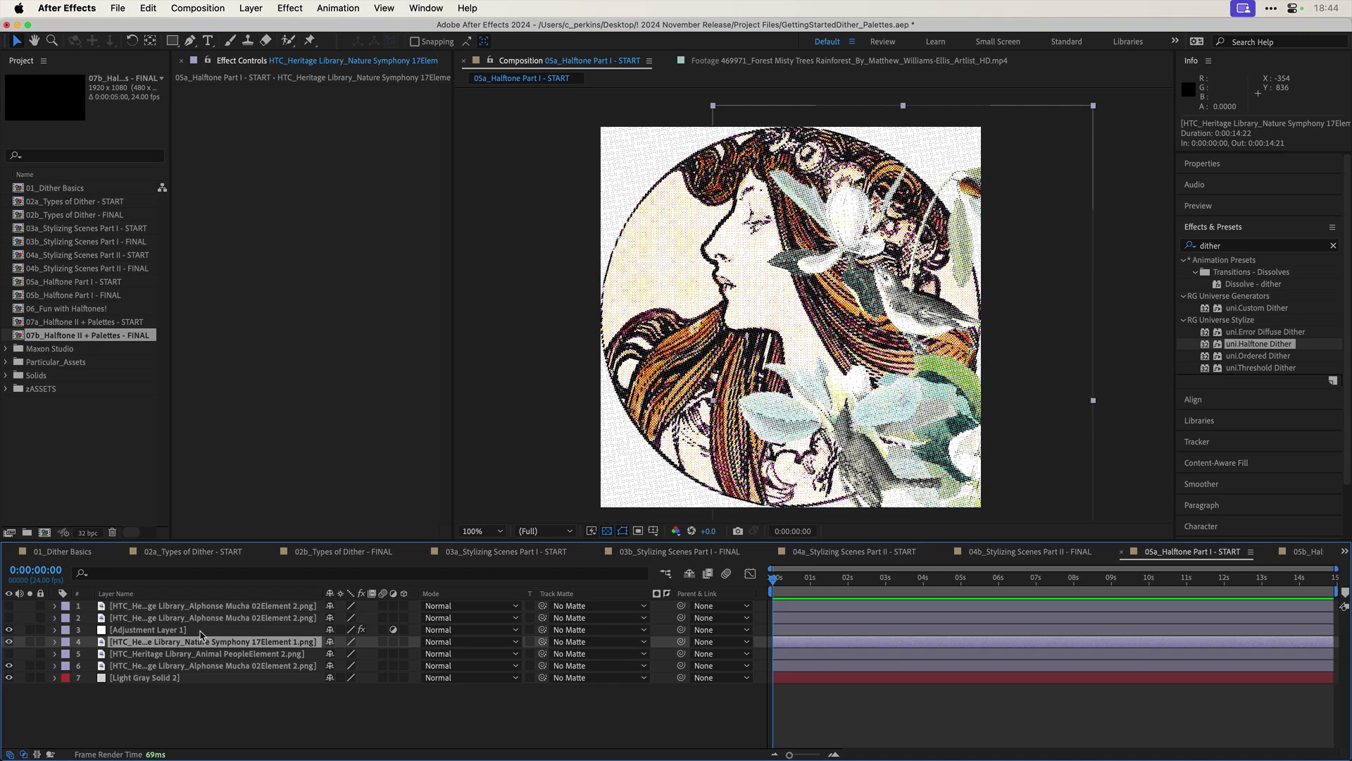
{"action": "left_click_drag", "start_coordinate": [329, 272], "coordinate": [341, 271]}
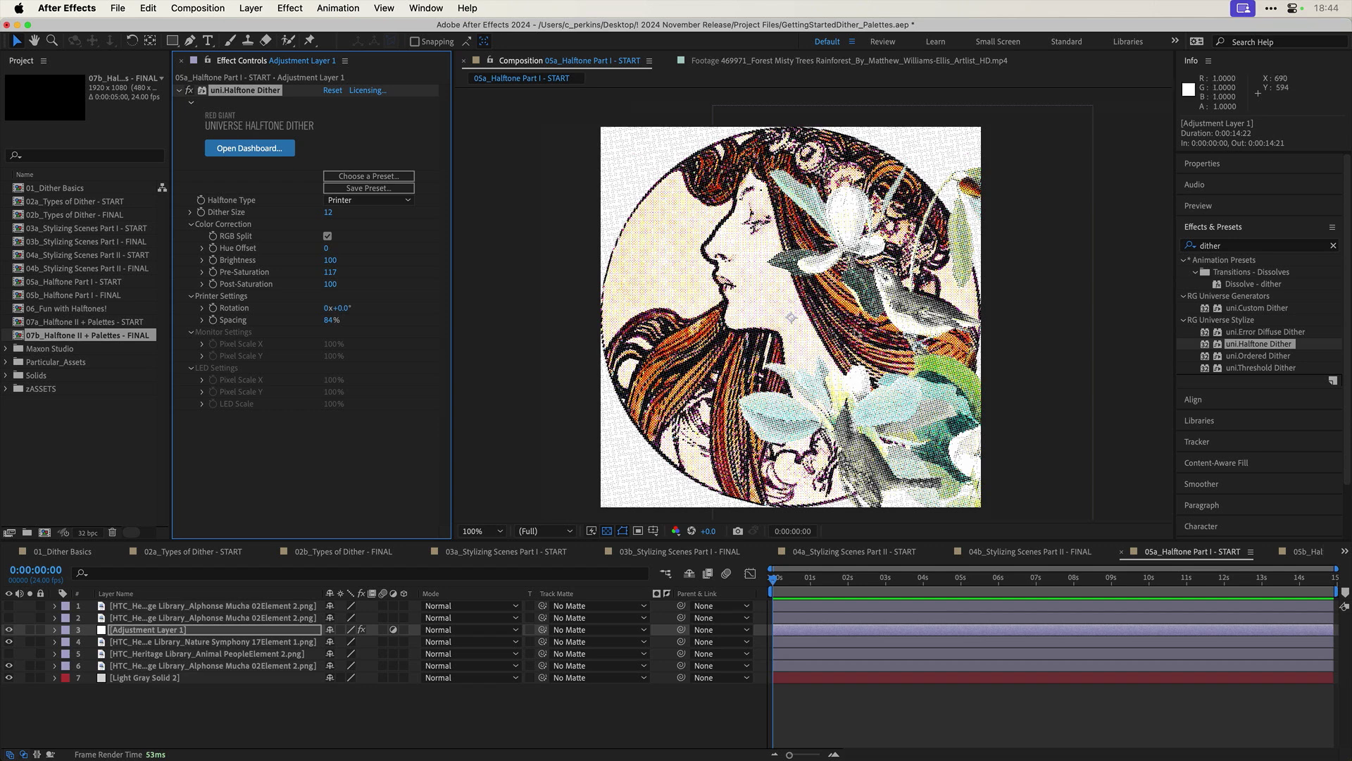
{"action": "left_click_drag", "start_coordinate": [330, 284], "coordinate": [335, 282]}
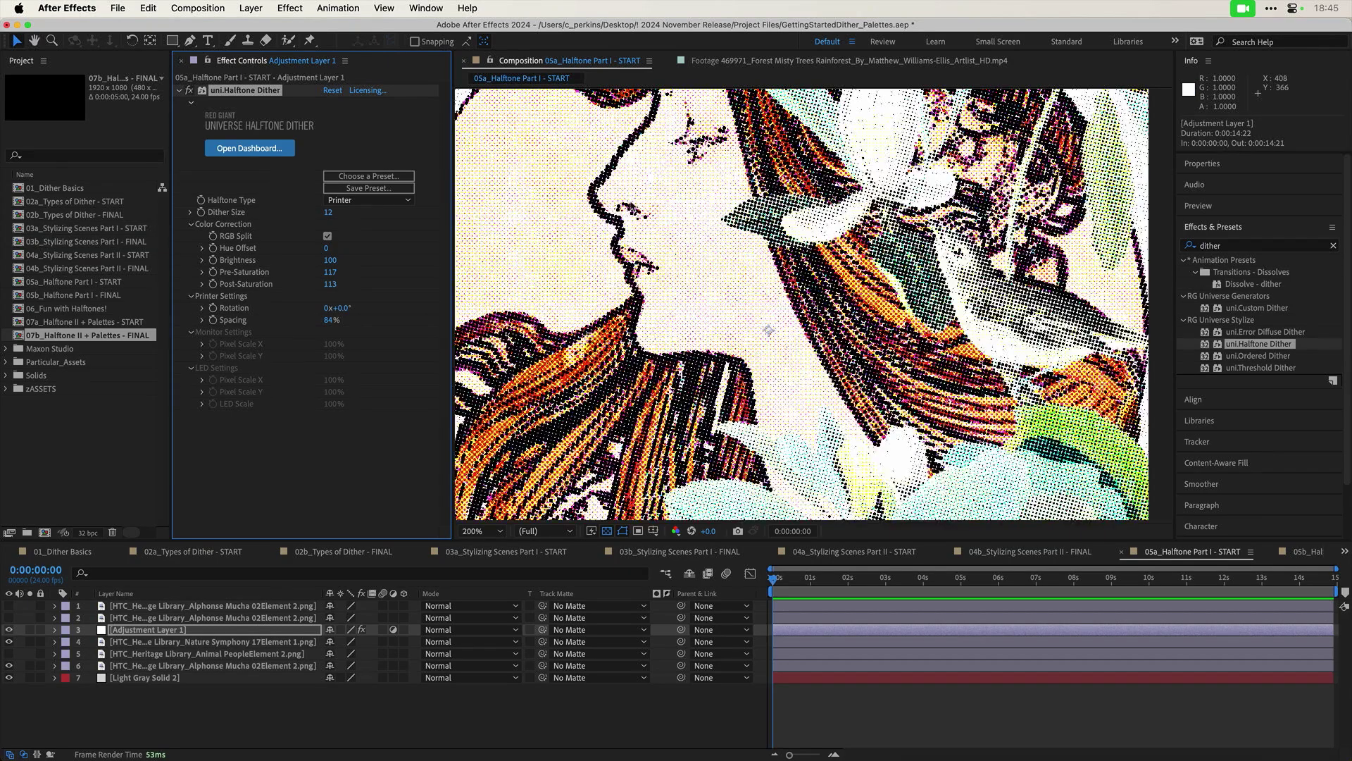
{"action": "left_click_drag", "start_coordinate": [634, 147], "coordinate": [702, 272]}
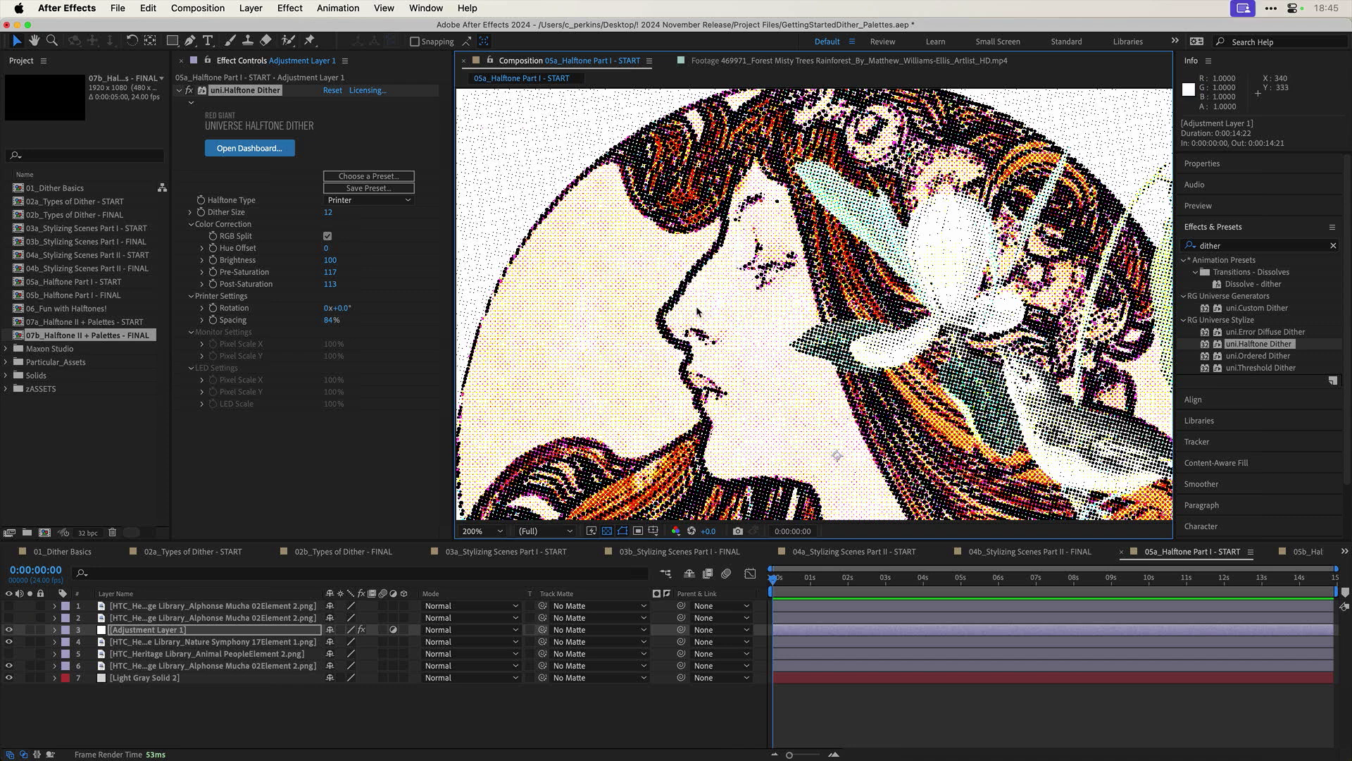
{"action": "scroll", "coordinate": [693, 304], "scroll_direction": "down", "scroll_amount": 2}
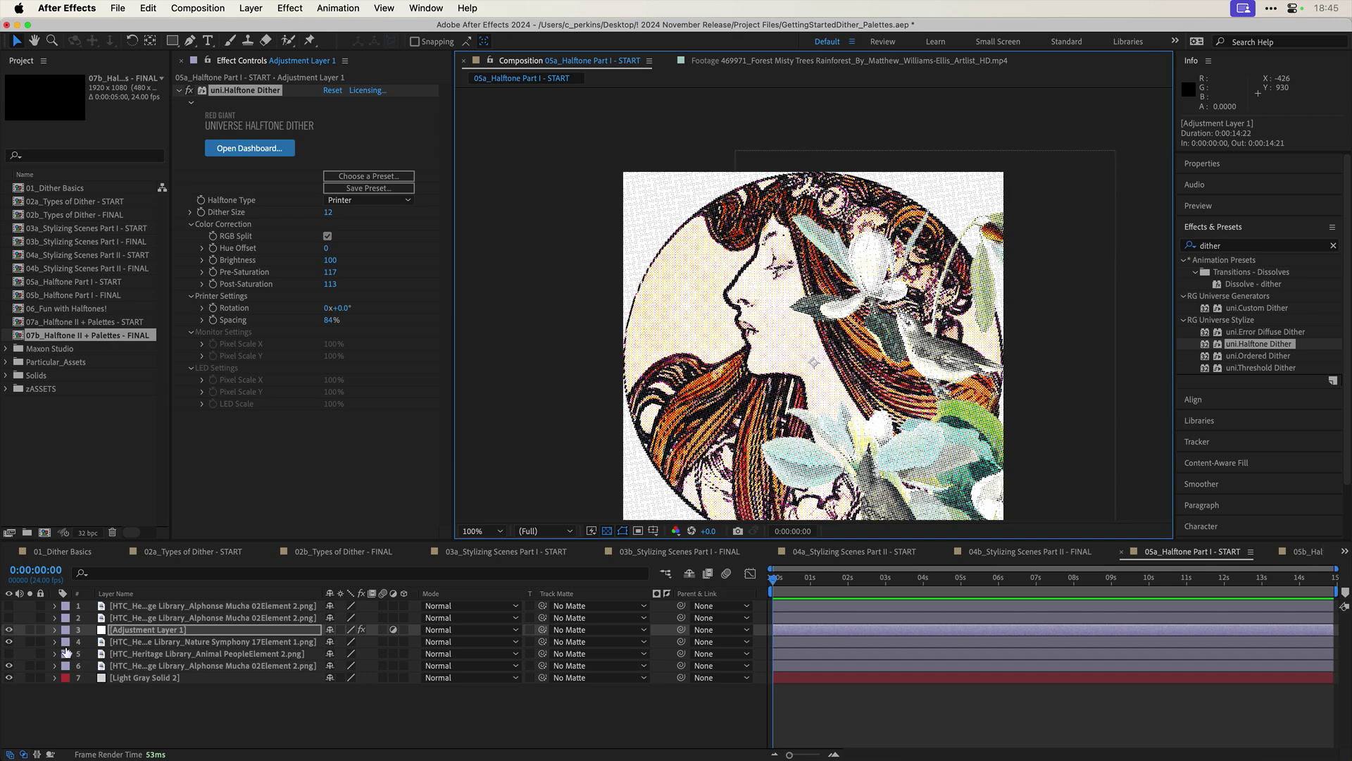
Step: Turn on the visibility of the two topmost Alphonse Mucha layers and solo both
{"action": "left_click", "coordinate": [8, 605]}
{"action": "left_click", "coordinate": [9, 618]}
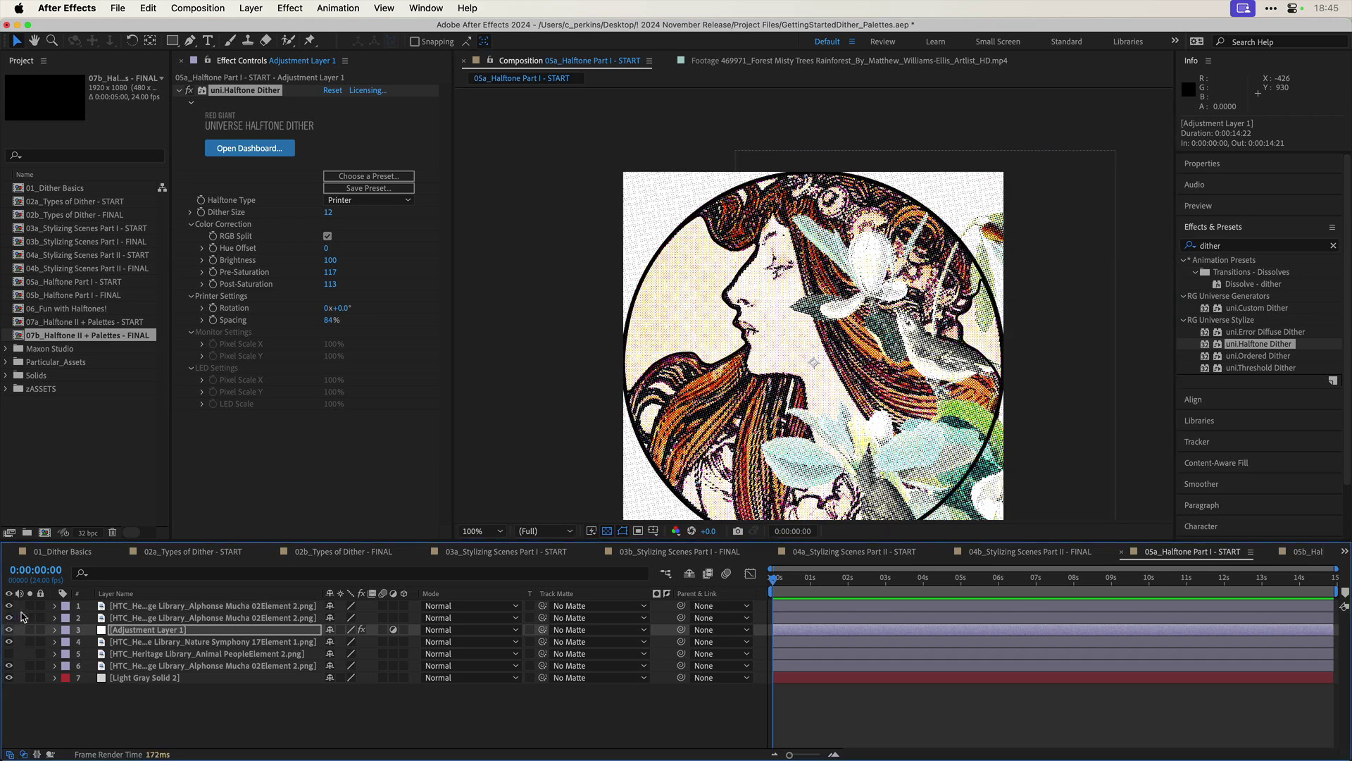
{"action": "left_click", "coordinate": [30, 606]}
{"action": "left_click", "coordinate": [30, 618]}
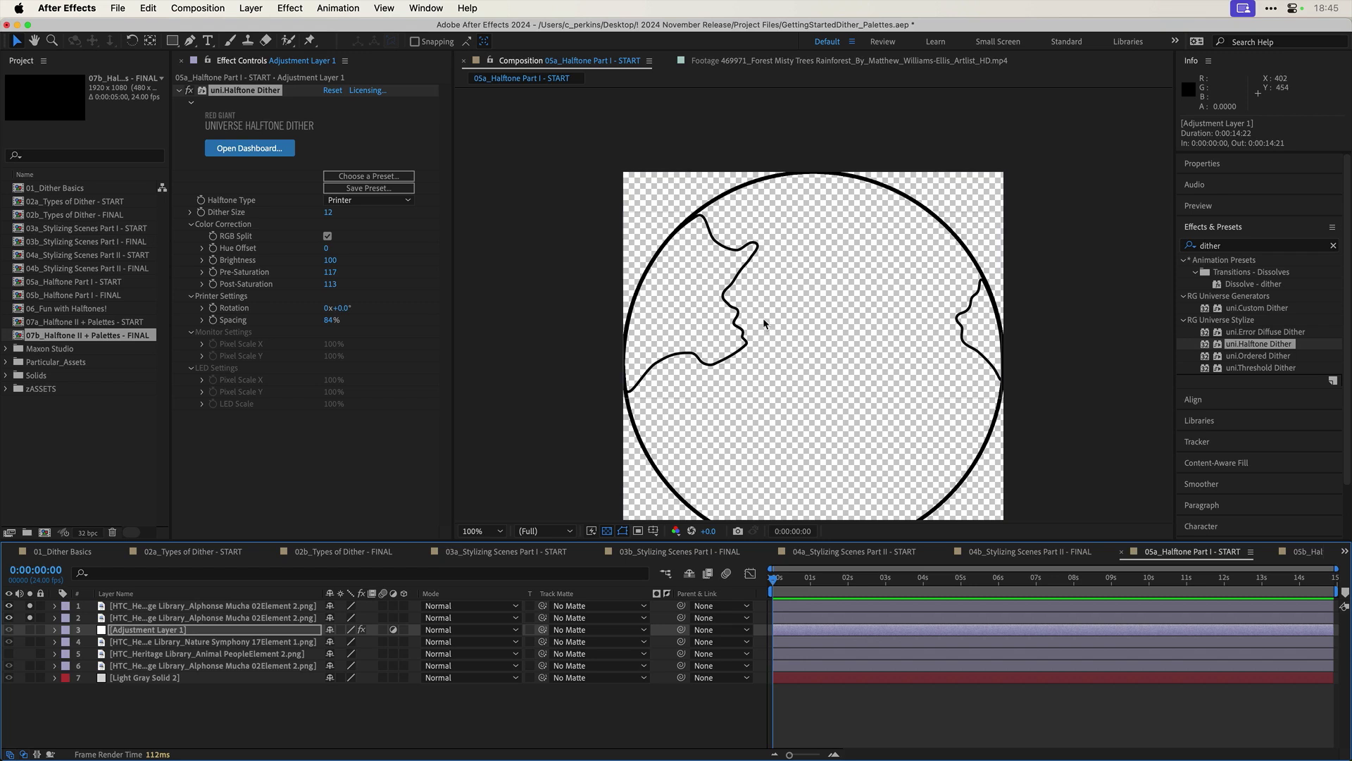
Step: Reveal the modified properties of Alphonse Mucha layer 2 and set its Stroke layer style Size to 8.9
{"action": "right_click", "coordinate": [152, 620]}
{"action": "mouse_move", "coordinate": [257, 518]}
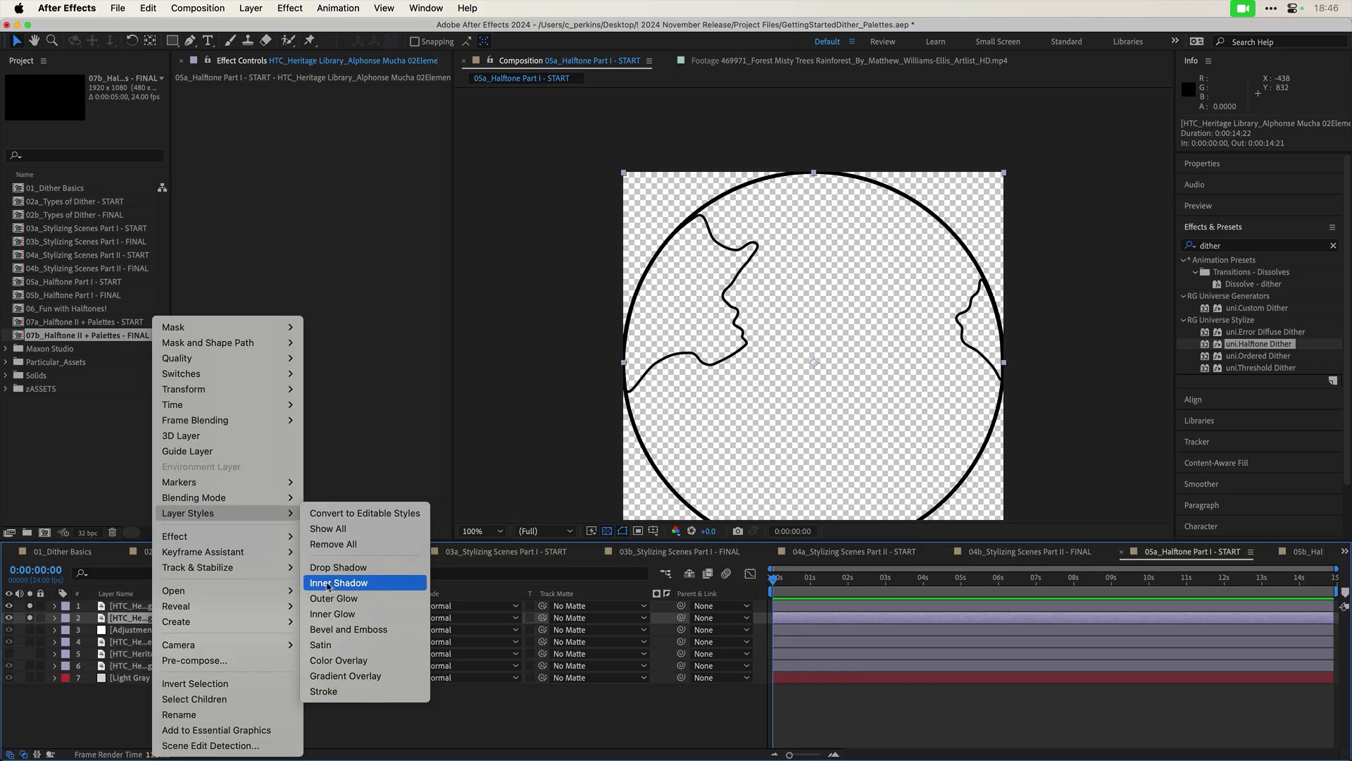
{"action": "left_click", "coordinate": [331, 691]}
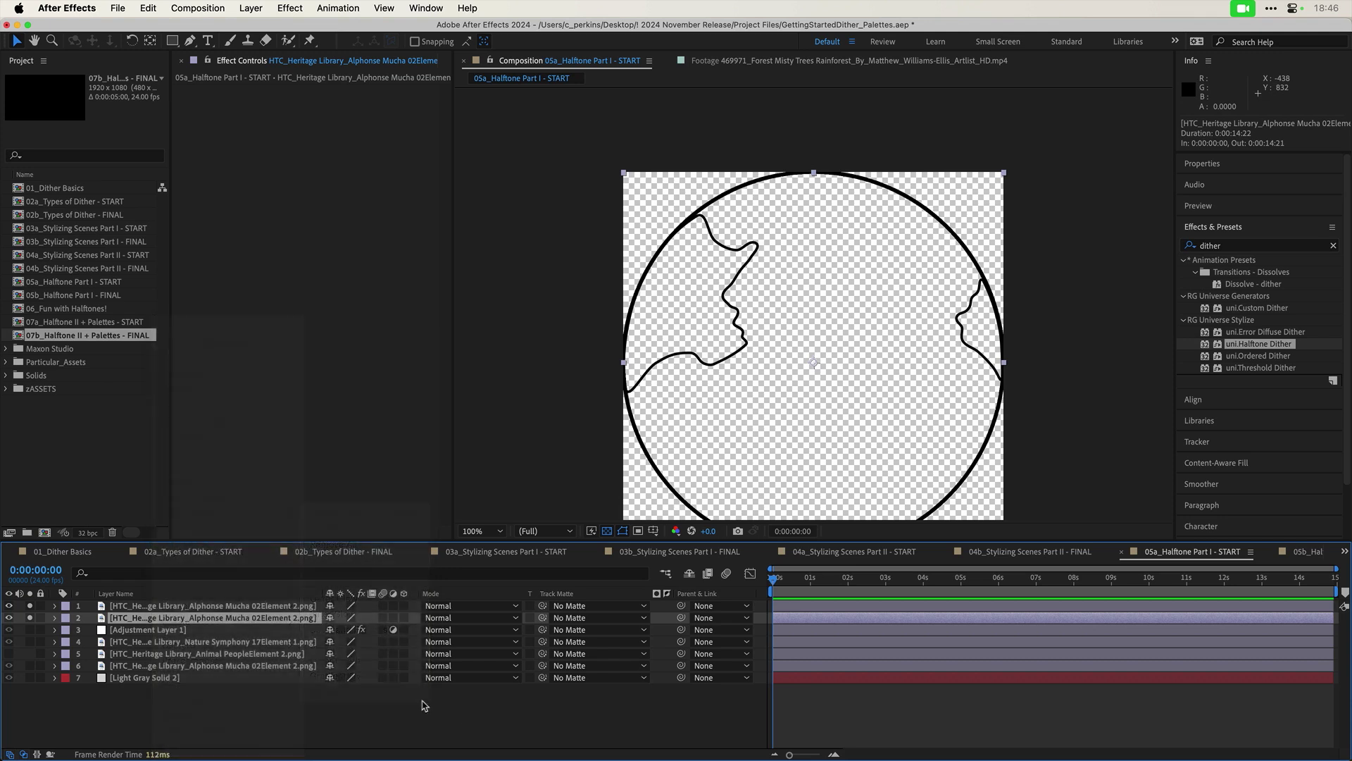
{"action": "key", "text": "u"}
{"action": "key", "text": "u"}
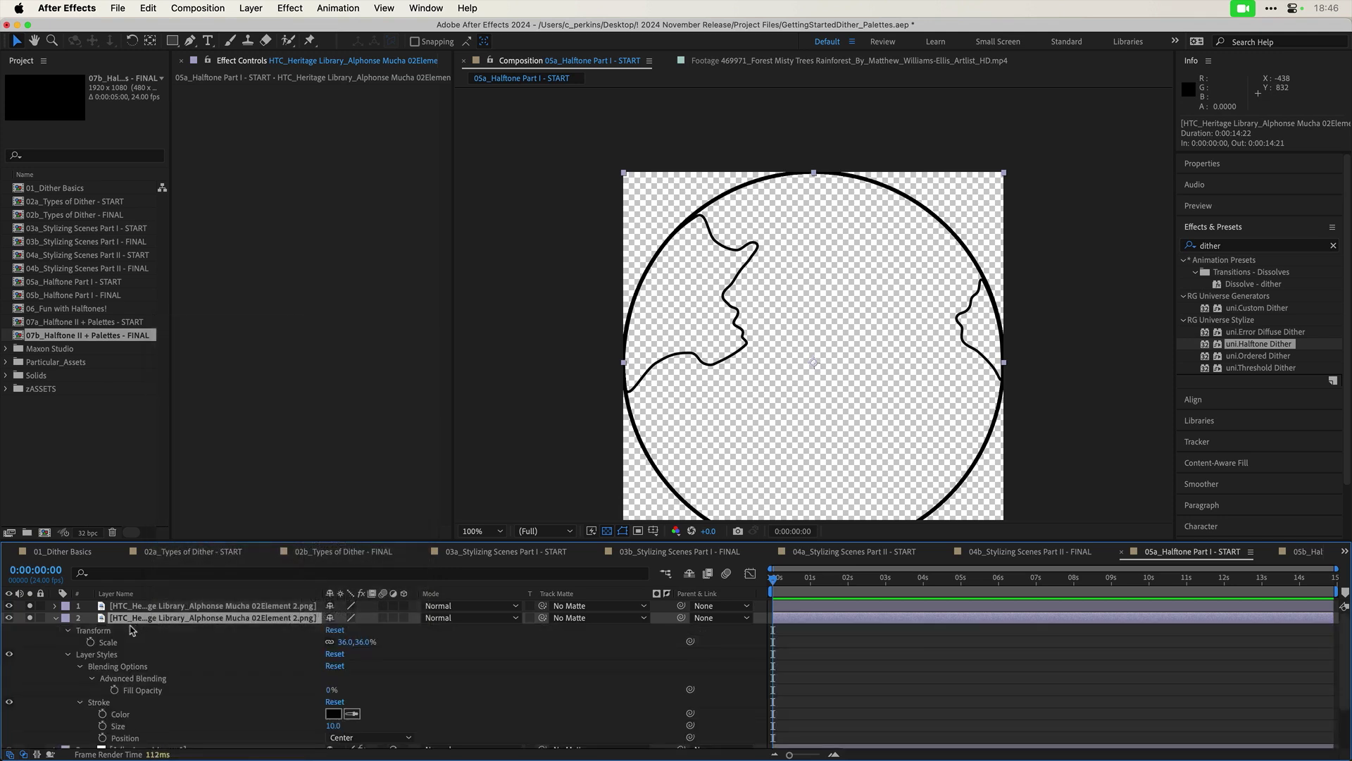
{"action": "scroll", "coordinate": [99, 637], "scroll_direction": "down", "scroll_amount": 3}
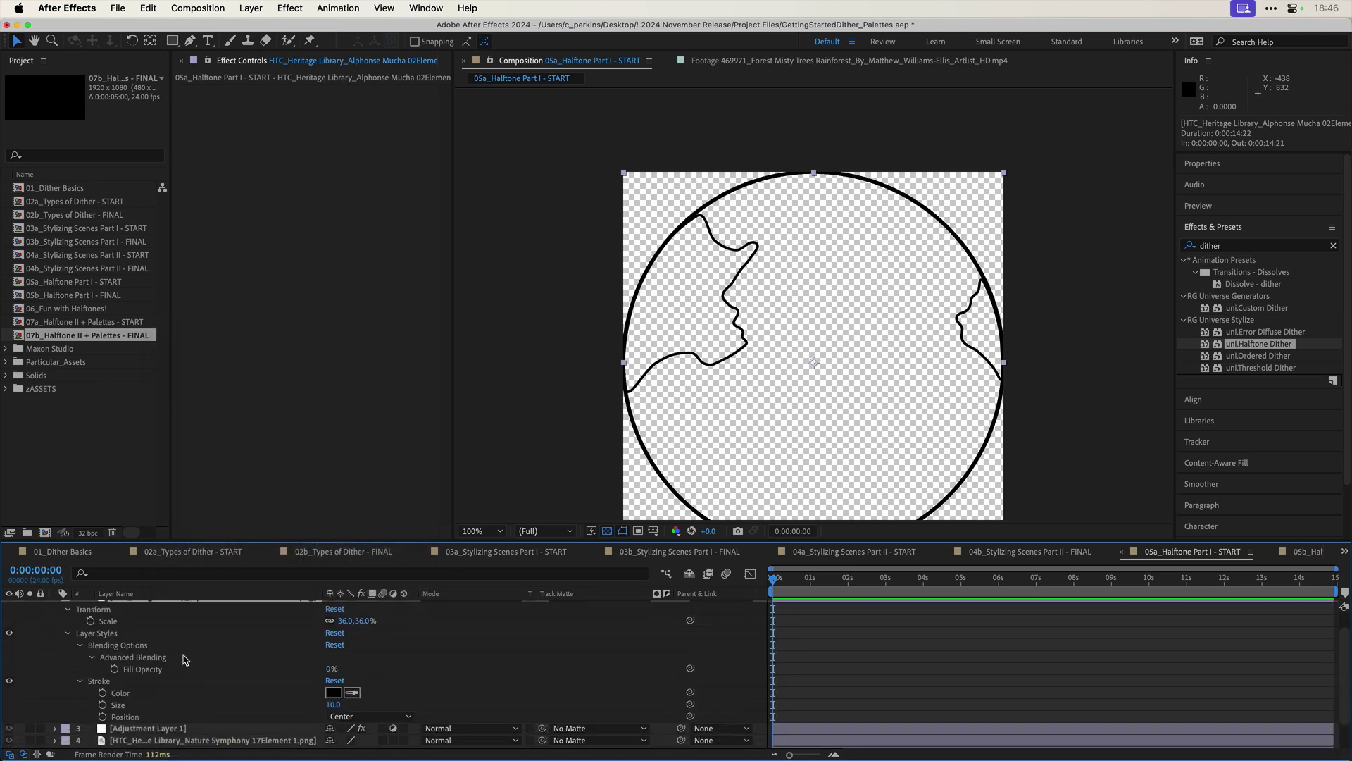
{"action": "left_click", "coordinate": [80, 638]}
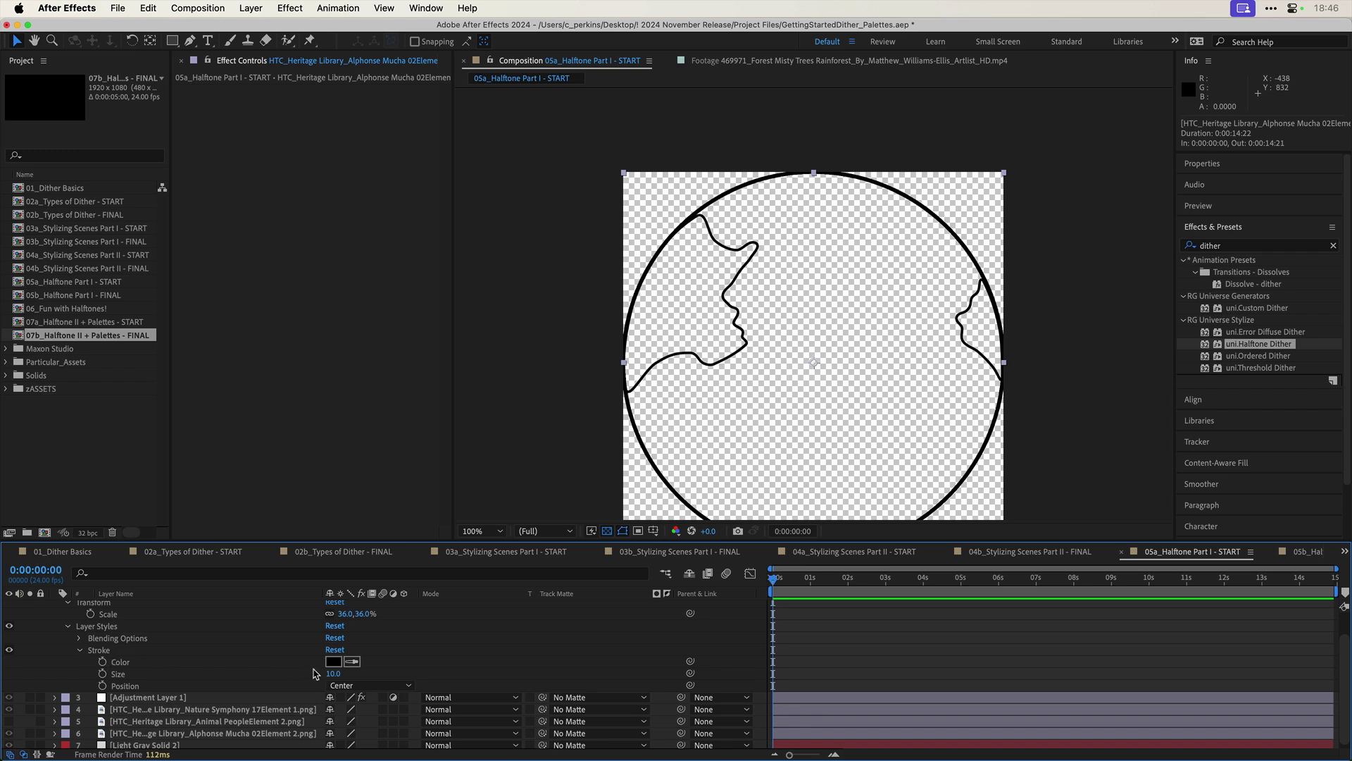
{"action": "mouse_move", "coordinate": [334, 674]}
{"action": "left_mouse_down"}
{"action": "mouse_move", "coordinate": [428, 675]}
{"action": "mouse_move", "coordinate": [321, 670]}
{"action": "left_mouse_up"}
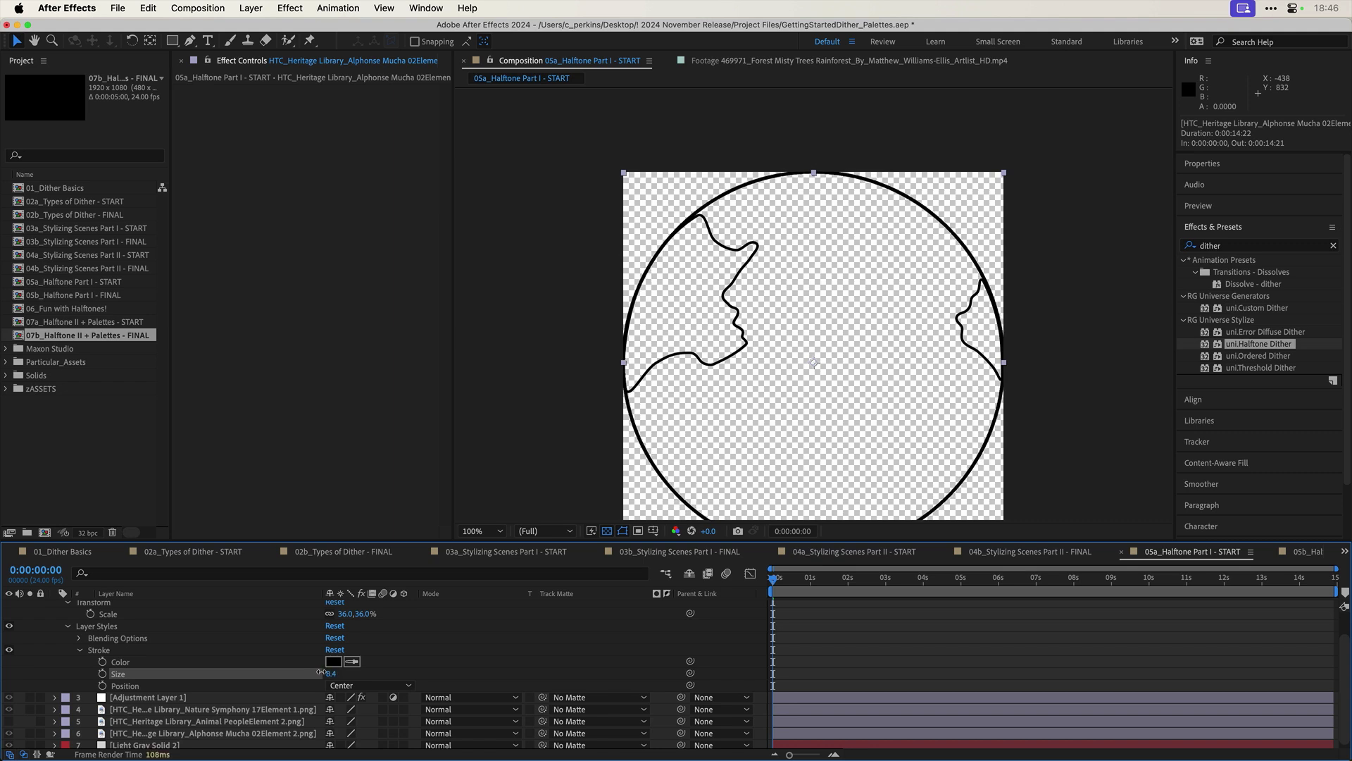
Step: Raise layer 2's Fill Opacity under Advanced Blending to 100%, return it to 0%, and collapse the layer
{"action": "left_click", "coordinate": [80, 638]}
{"action": "left_click", "coordinate": [92, 671]}
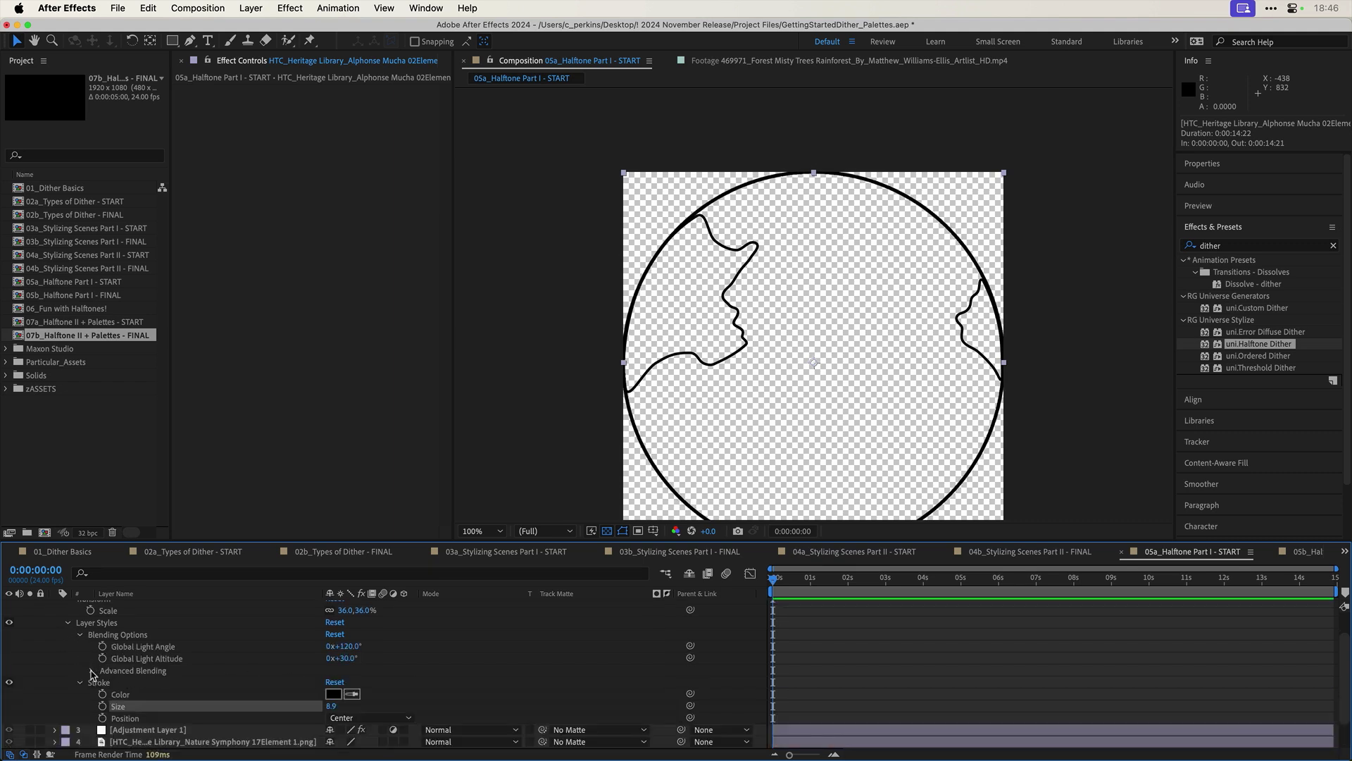
{"action": "left_click", "coordinate": [93, 671]}
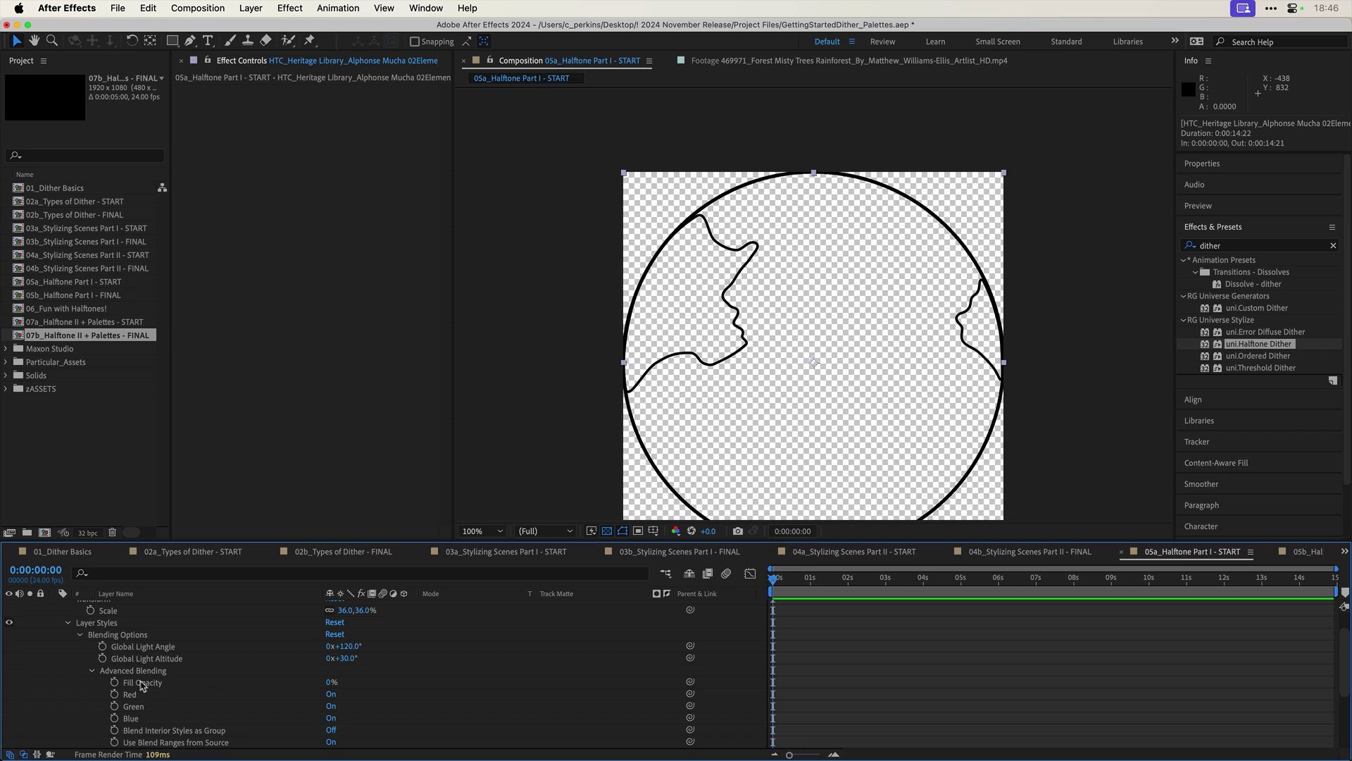
{"action": "left_click_drag", "start_coordinate": [331, 685], "coordinate": [448, 679]}
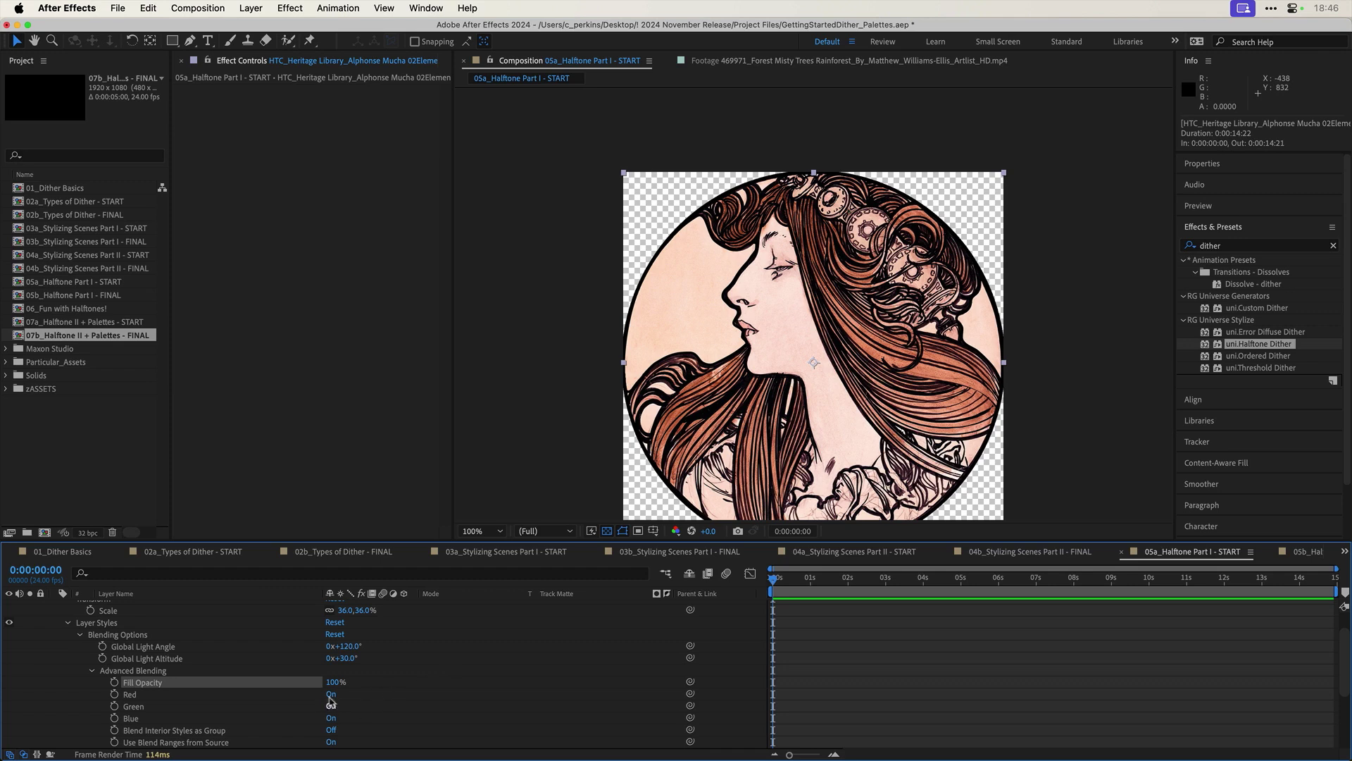
{"action": "left_click_drag", "start_coordinate": [335, 682], "coordinate": [267, 691]}
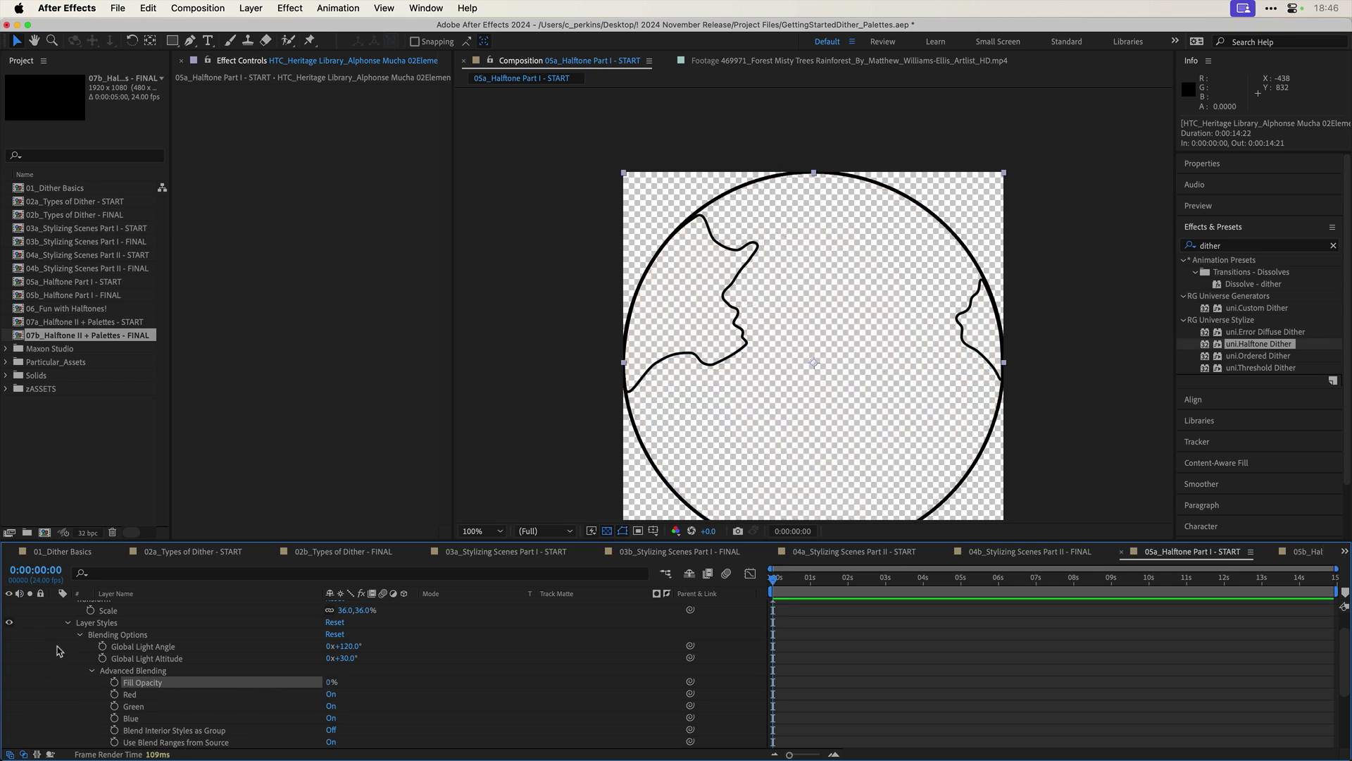
{"action": "scroll", "coordinate": [56, 655], "scroll_direction": "up", "scroll_amount": 5}
{"action": "left_click", "coordinate": [55, 618]}
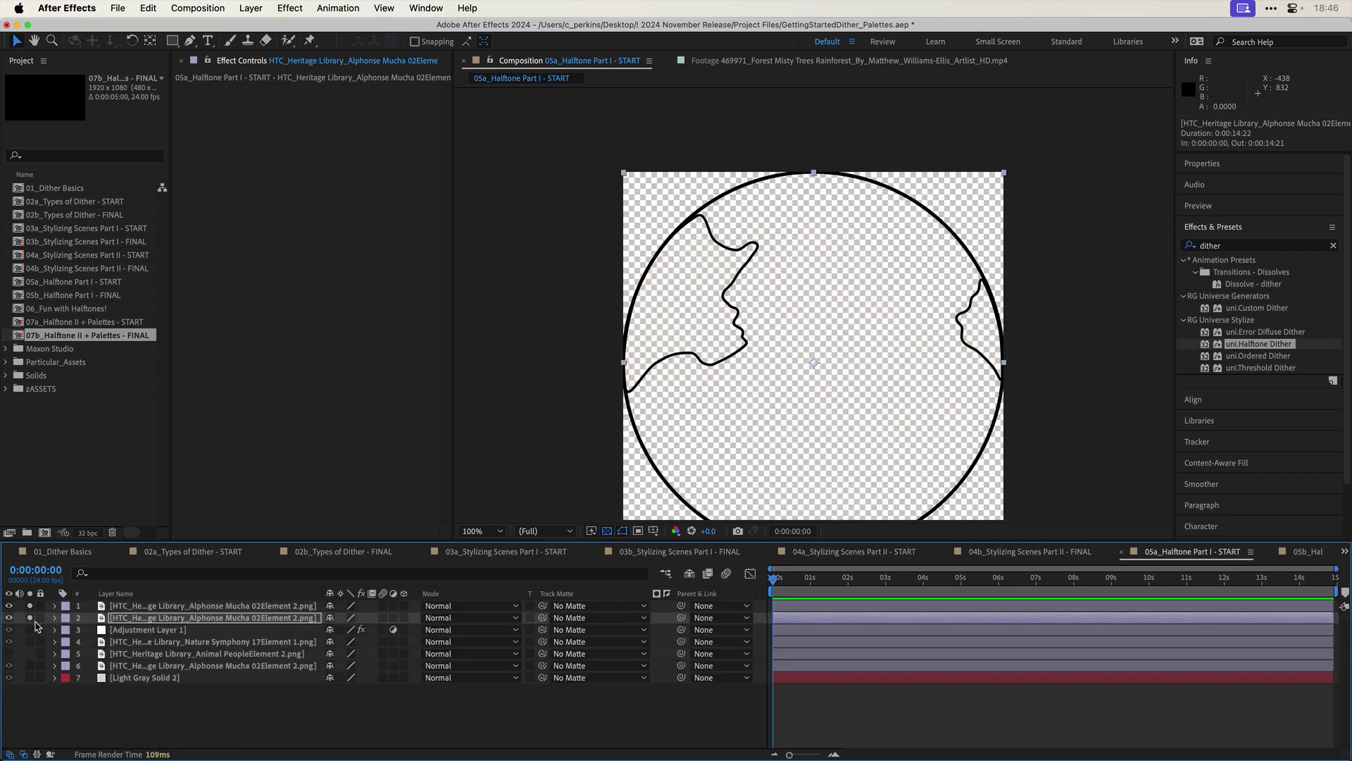
Step: Unsolo the two outline layers and toggle their visibility to compare the artwork with and without outlines, leaving both visible
{"action": "left_click", "coordinate": [29, 606]}
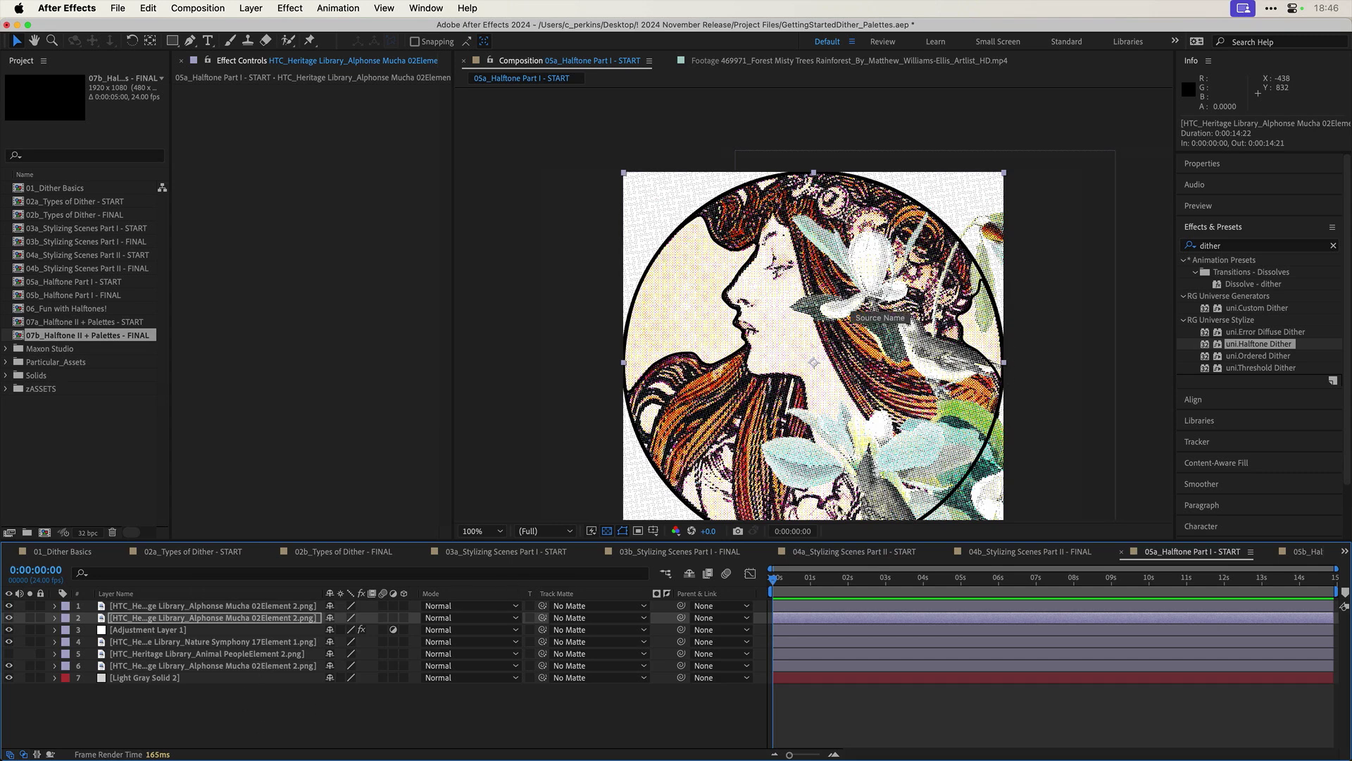
{"action": "left_click", "coordinate": [9, 608]}
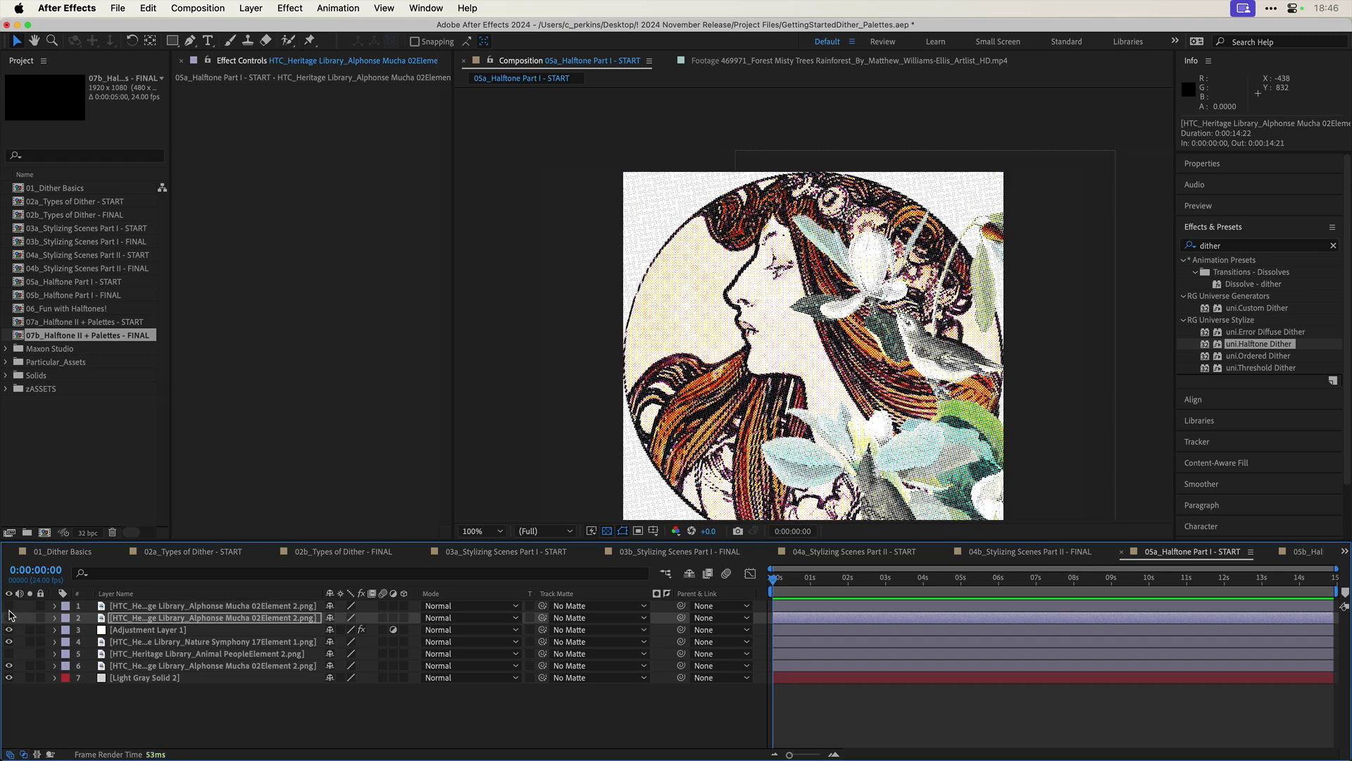
{"action": "left_click", "coordinate": [10, 614]}
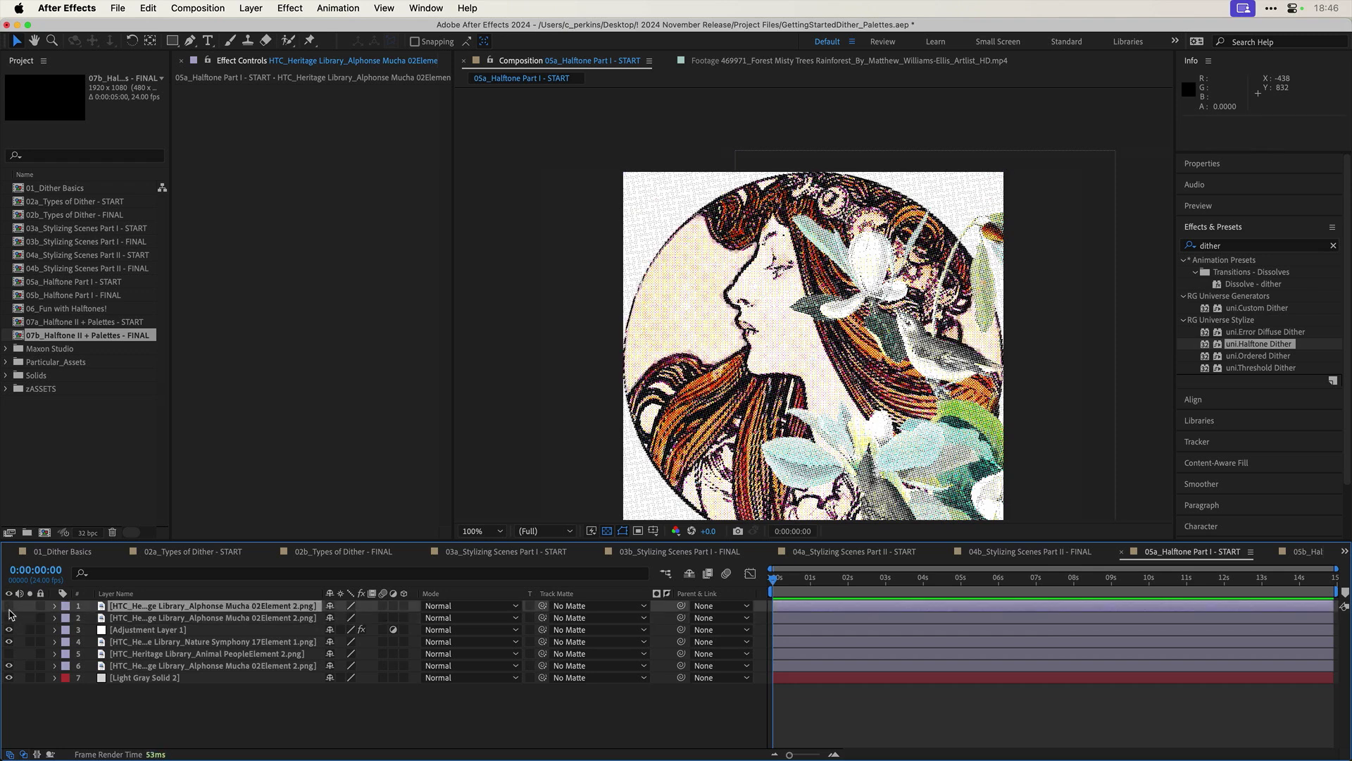
{"action": "left_click_drag", "start_coordinate": [9, 606], "coordinate": [10, 618]}
{"action": "left_click", "coordinate": [307, 718]}
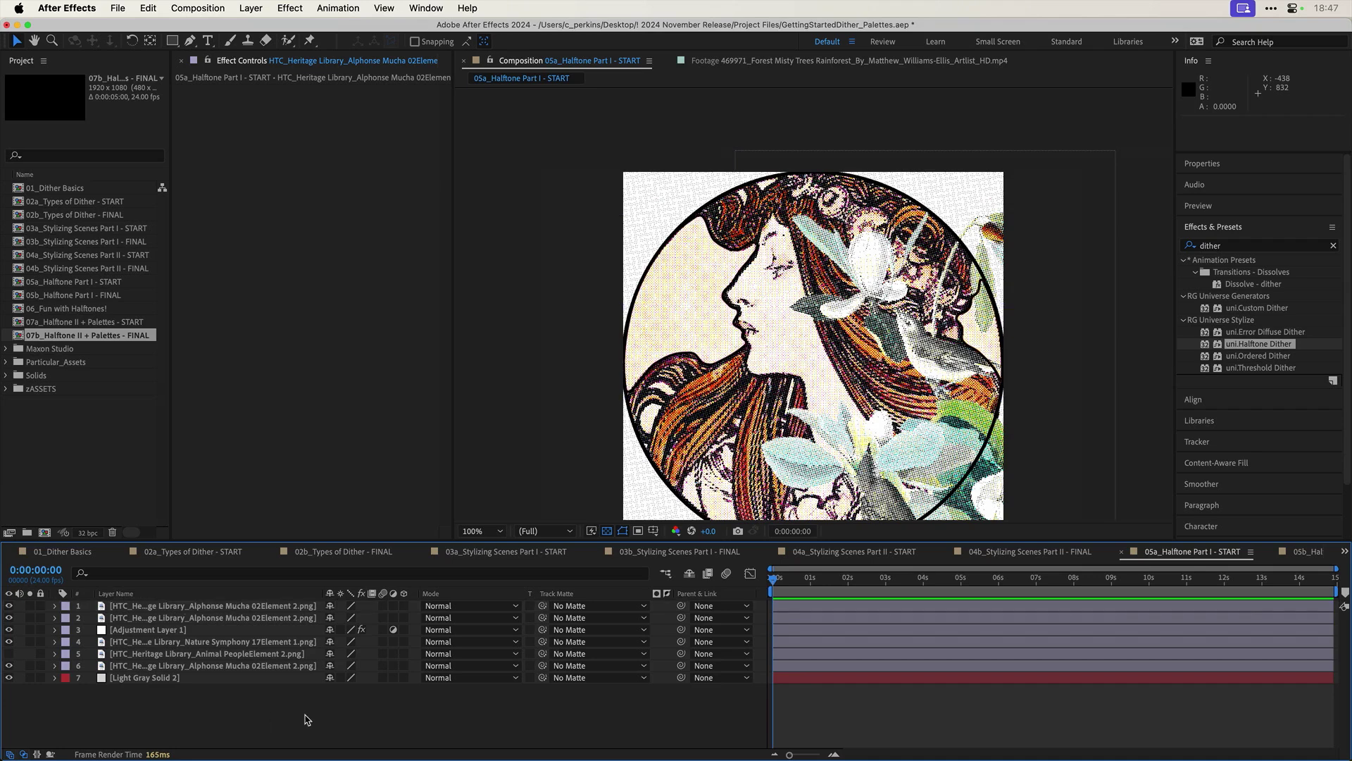
{"action": "mouse_move", "coordinate": [9, 605]}
{"action": "left_mouse_down"}
{"action": "mouse_move", "coordinate": [10, 621]}
{"action": "mouse_move", "coordinate": [9, 606]}
{"action": "left_mouse_up"}
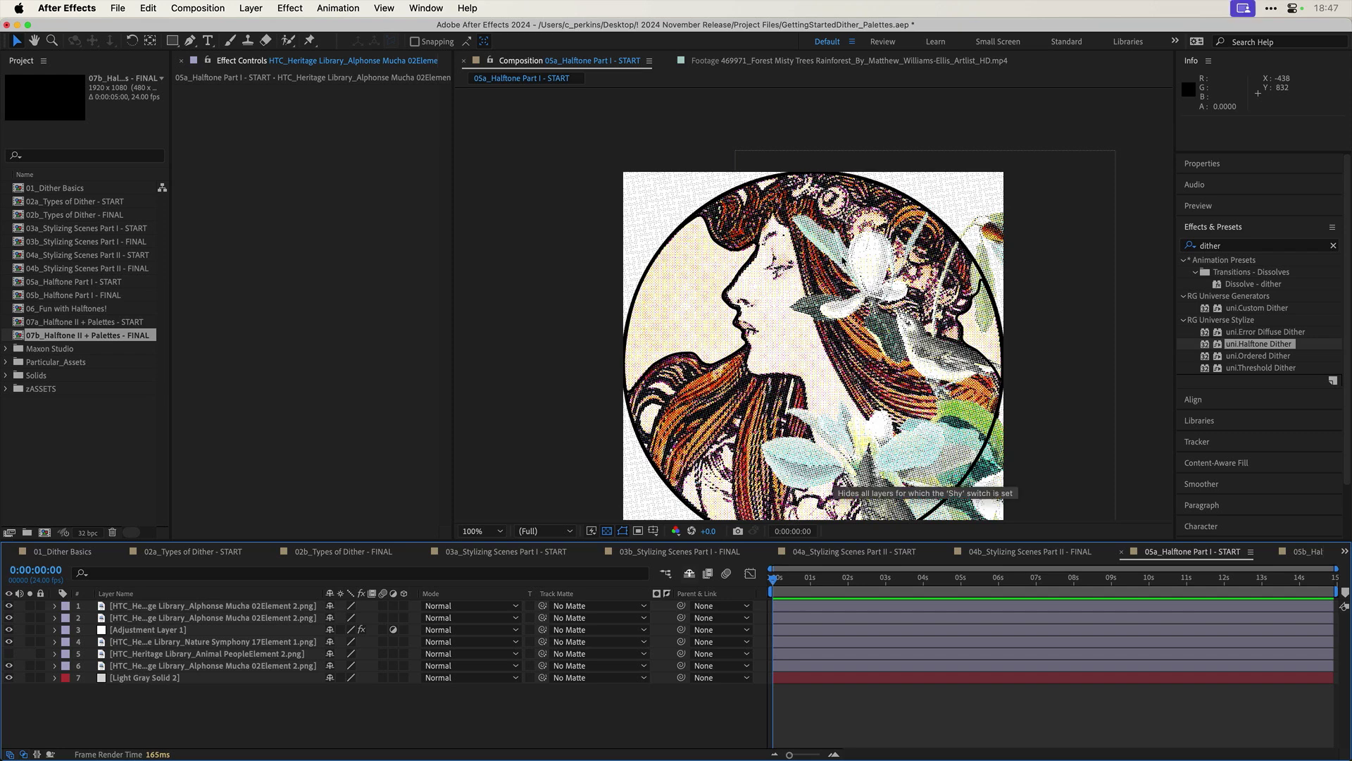
Step: In the 06_Fun with Halftones! composition, scrub to 0:00:03:19 and enable uni.Halftone Dither on the PARTICULAR SPRITES layer
{"action": "double_click", "coordinate": [64, 310]}
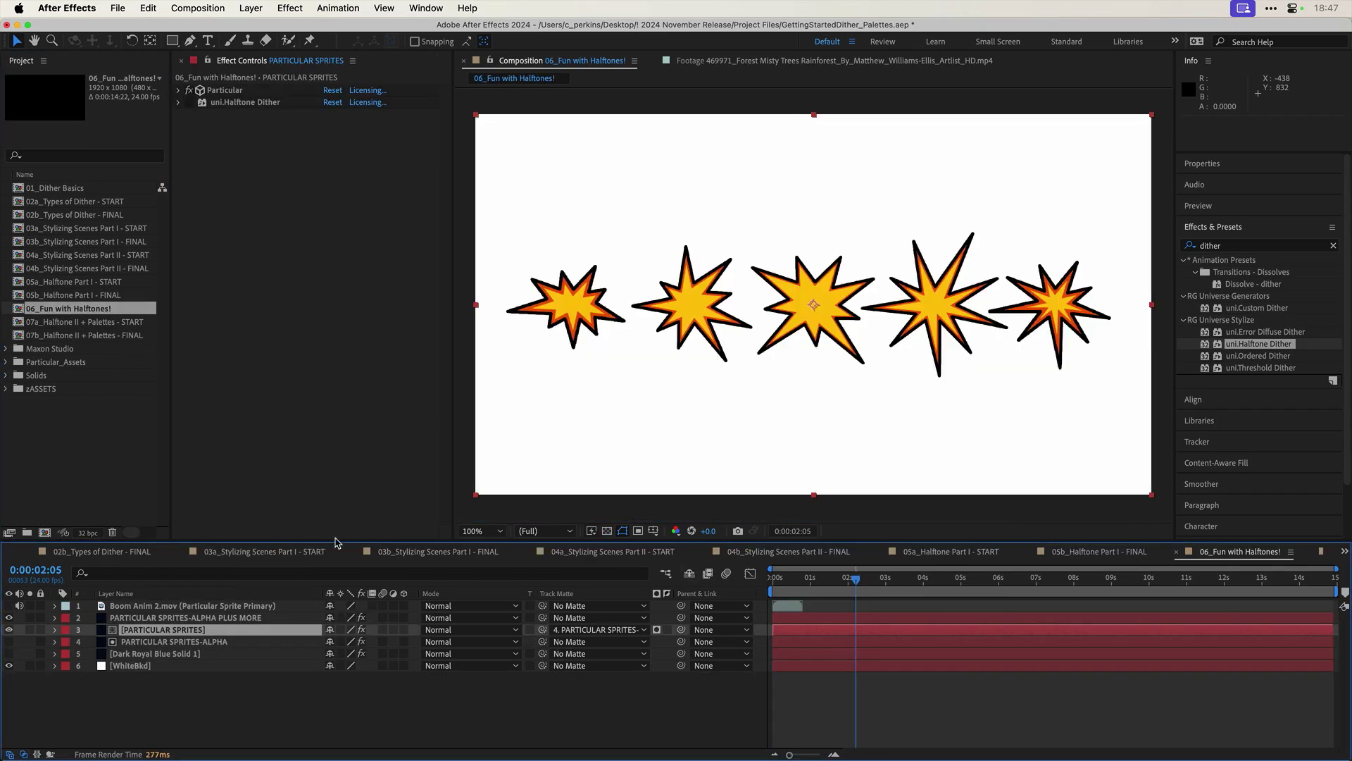
{"action": "left_click_drag", "start_coordinate": [817, 582], "coordinate": [879, 585]}
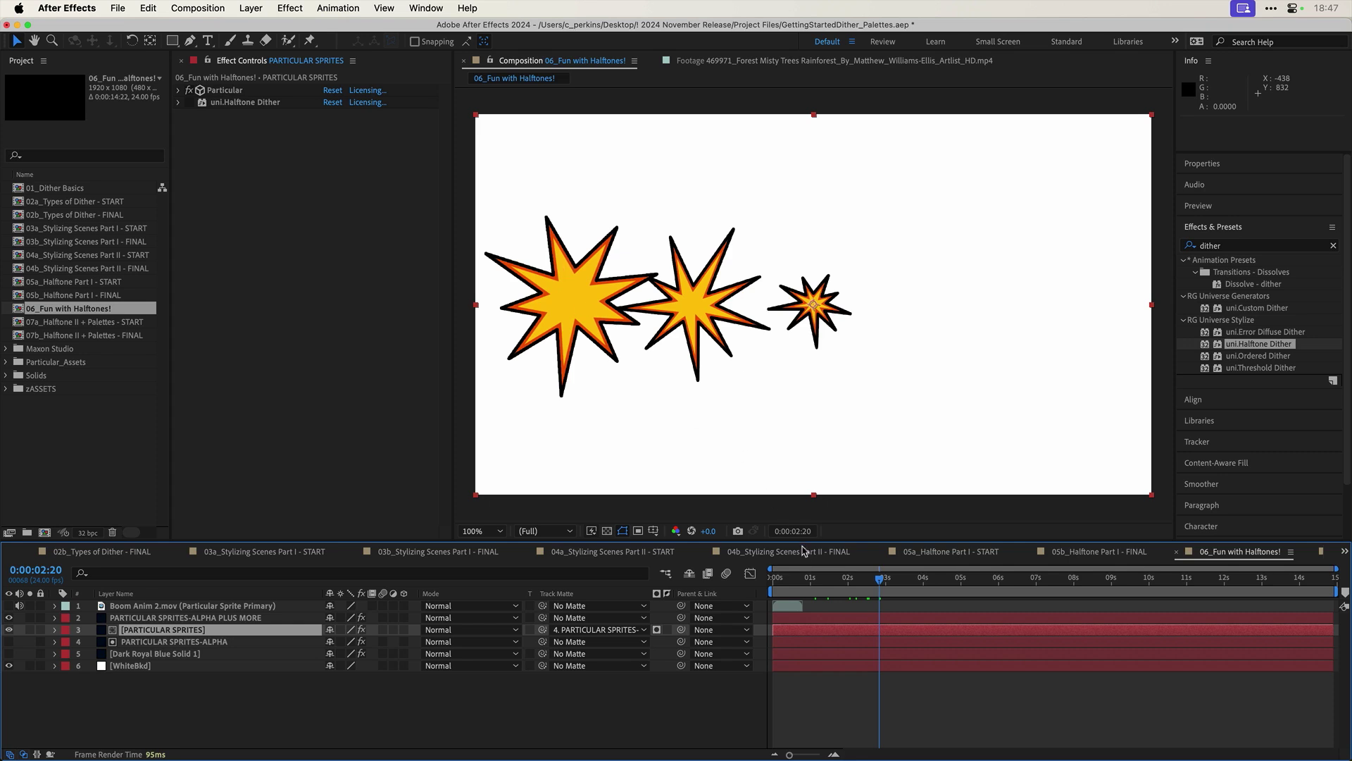
{"action": "left_click_drag", "start_coordinate": [825, 582], "coordinate": [916, 583]}
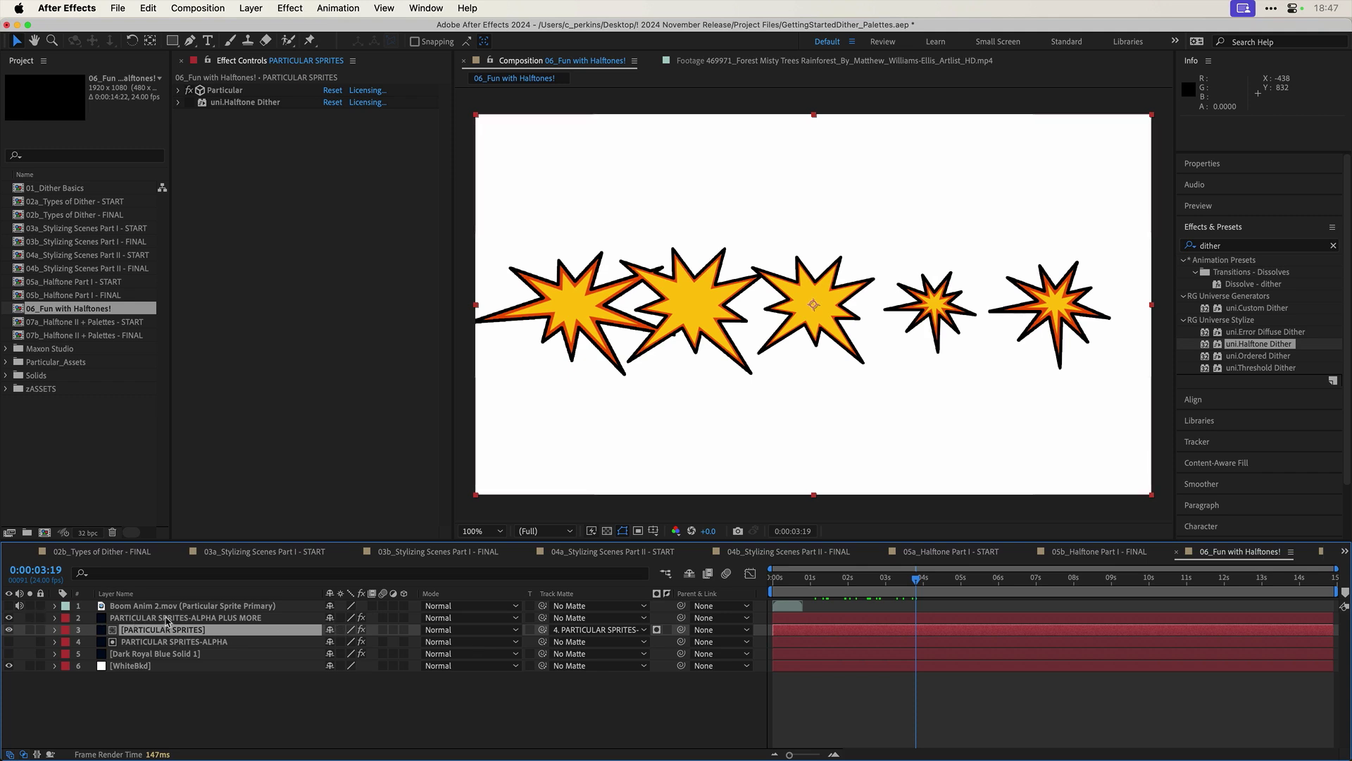
{"action": "left_click", "coordinate": [189, 102]}
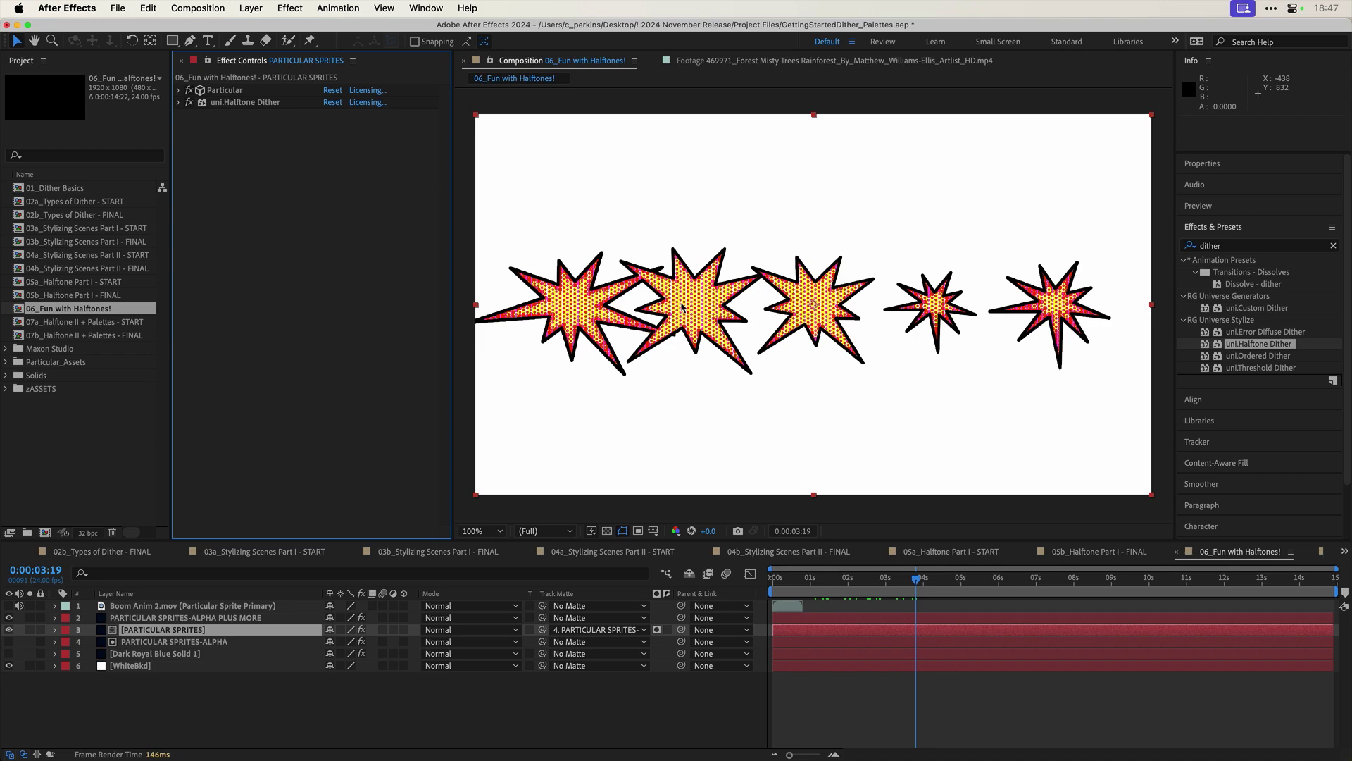
Step: Scrub the 06_Fun with Halftones! composition to 0:00:06:20 to review the halftoned comic bursts
{"action": "left_click", "coordinate": [893, 583]}
{"action": "left_click_drag", "start_coordinate": [898, 579], "coordinate": [1032, 579]}
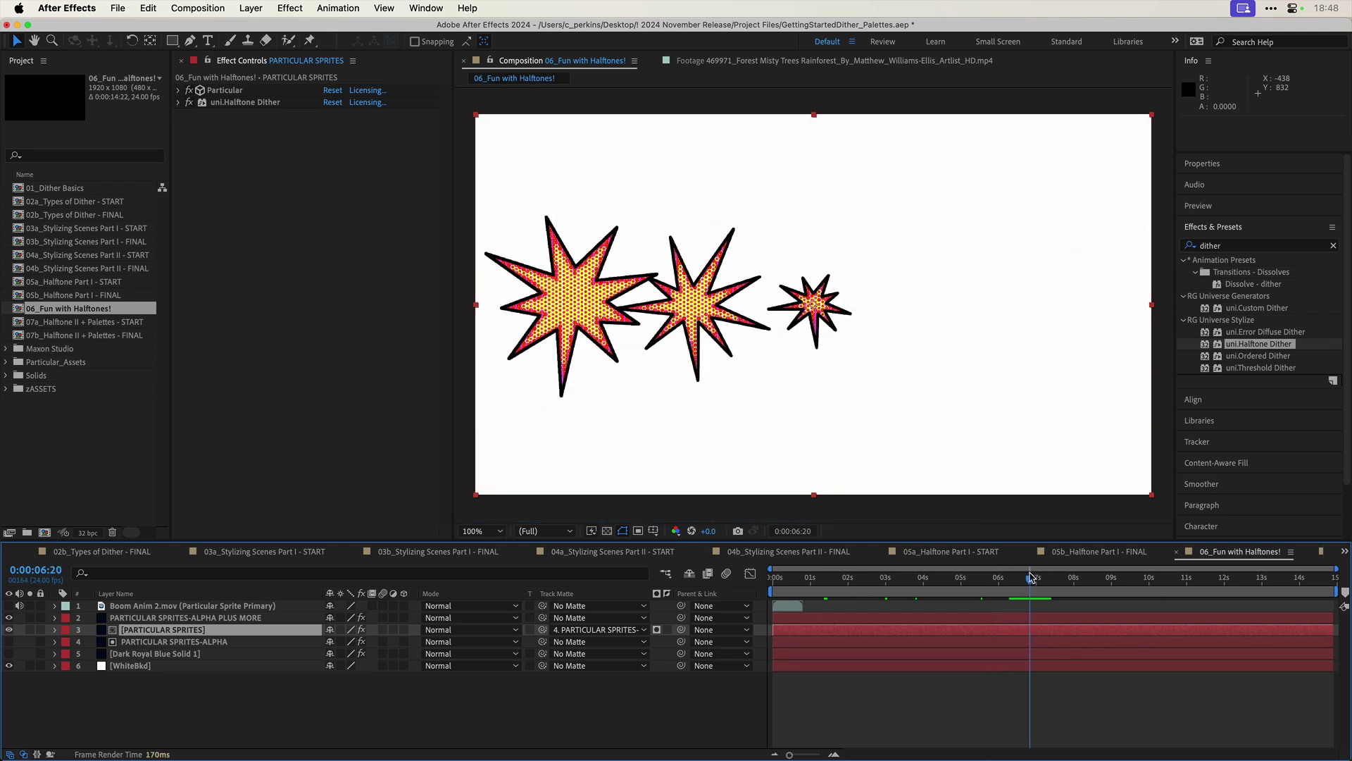
Step: Open the 07a_Halftone II + Palettes - START composition and enable uni.Palettes on the Glitch Typography 02 layer
{"action": "double_click", "coordinate": [110, 324]}
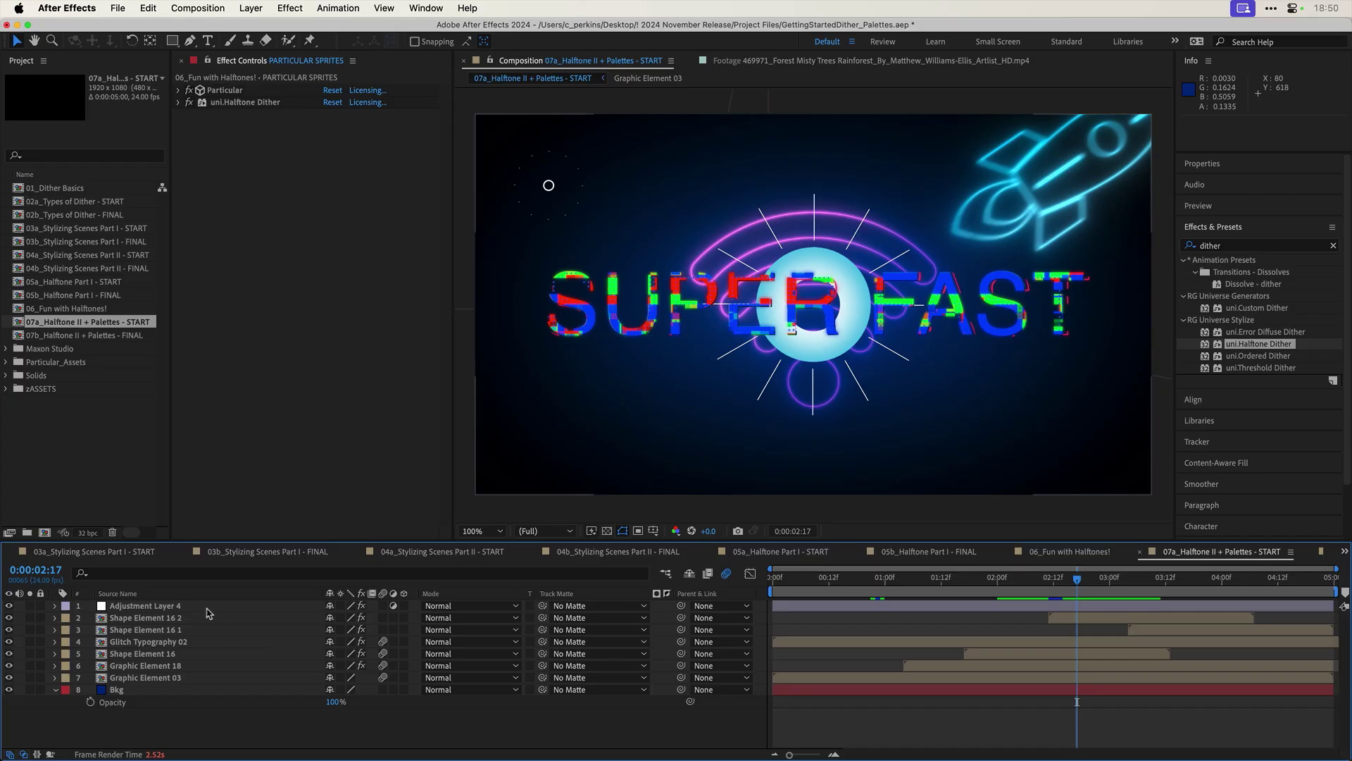
{"action": "left_click", "coordinate": [206, 609]}
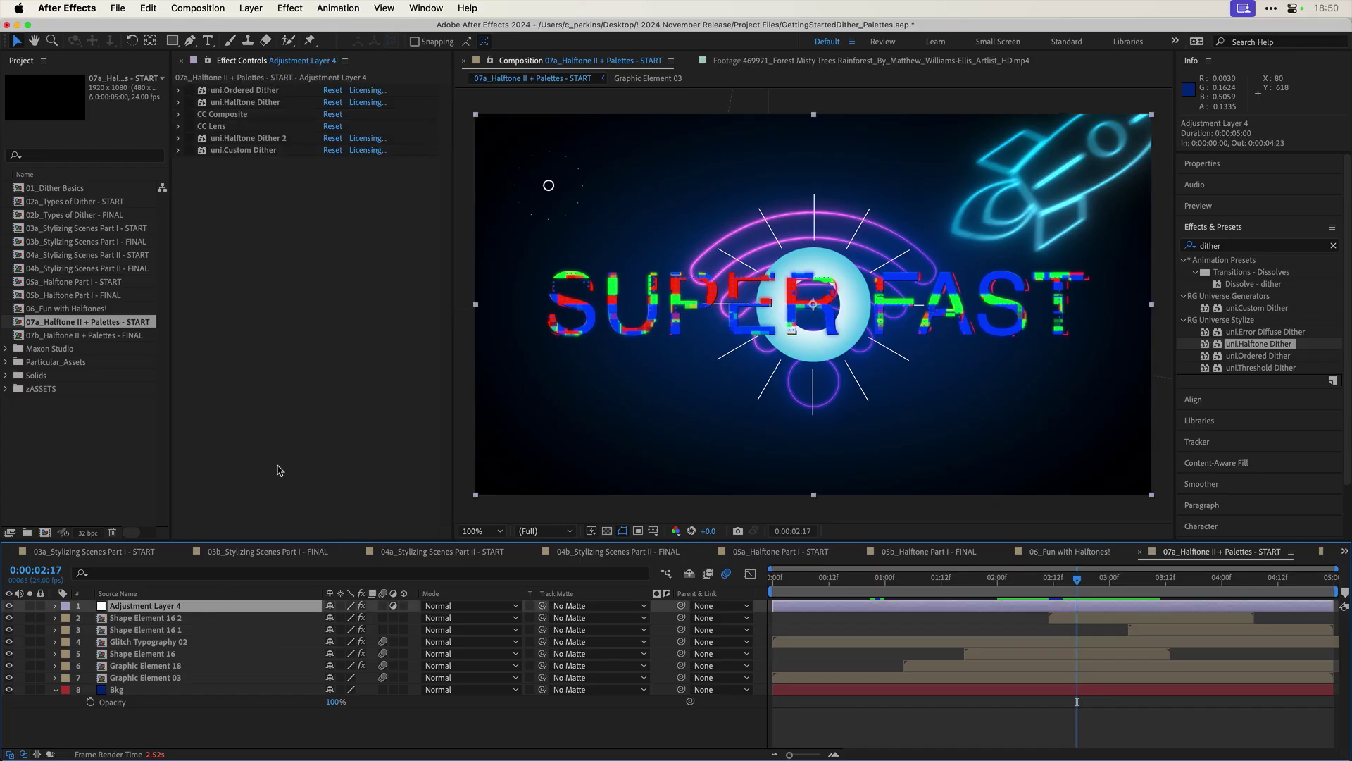
{"action": "left_click", "coordinate": [176, 643]}
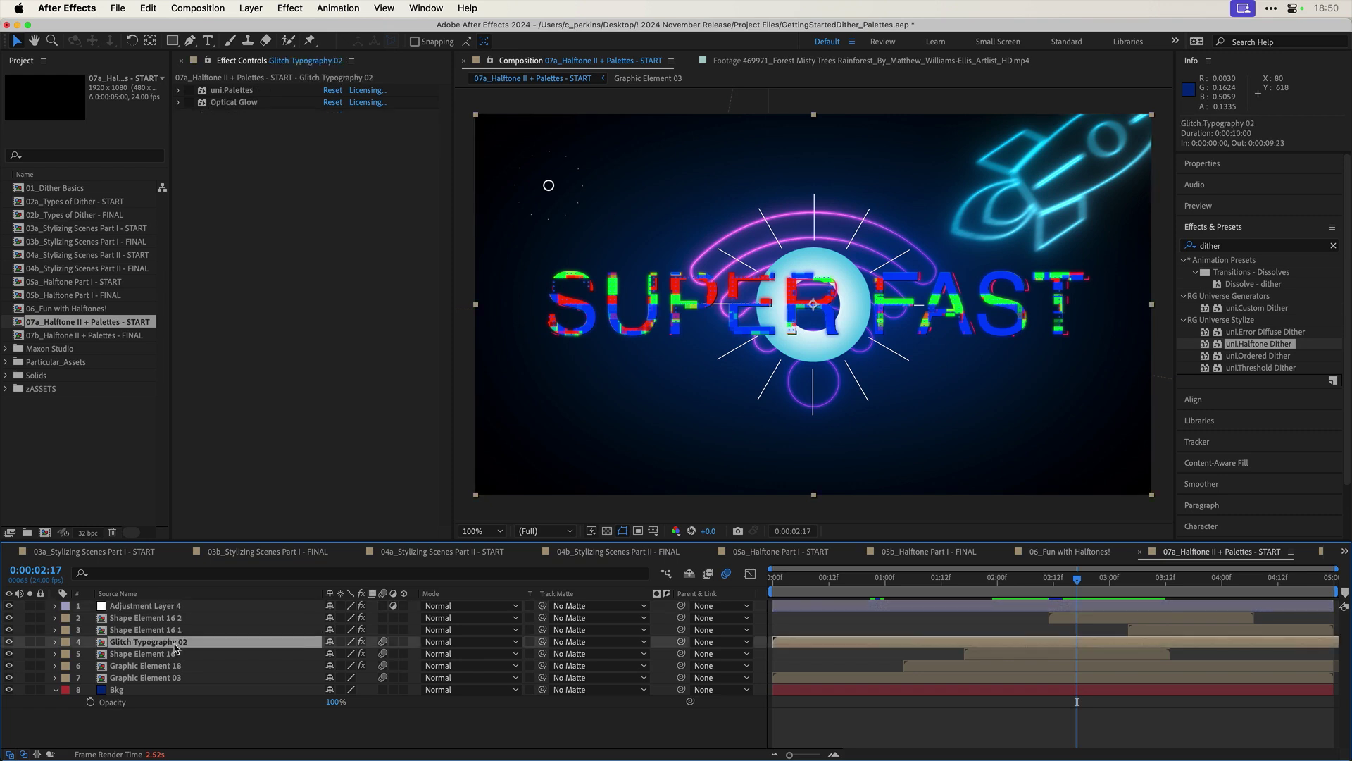
{"action": "left_click", "coordinate": [193, 91]}
{"action": "left_click", "coordinate": [189, 91]}
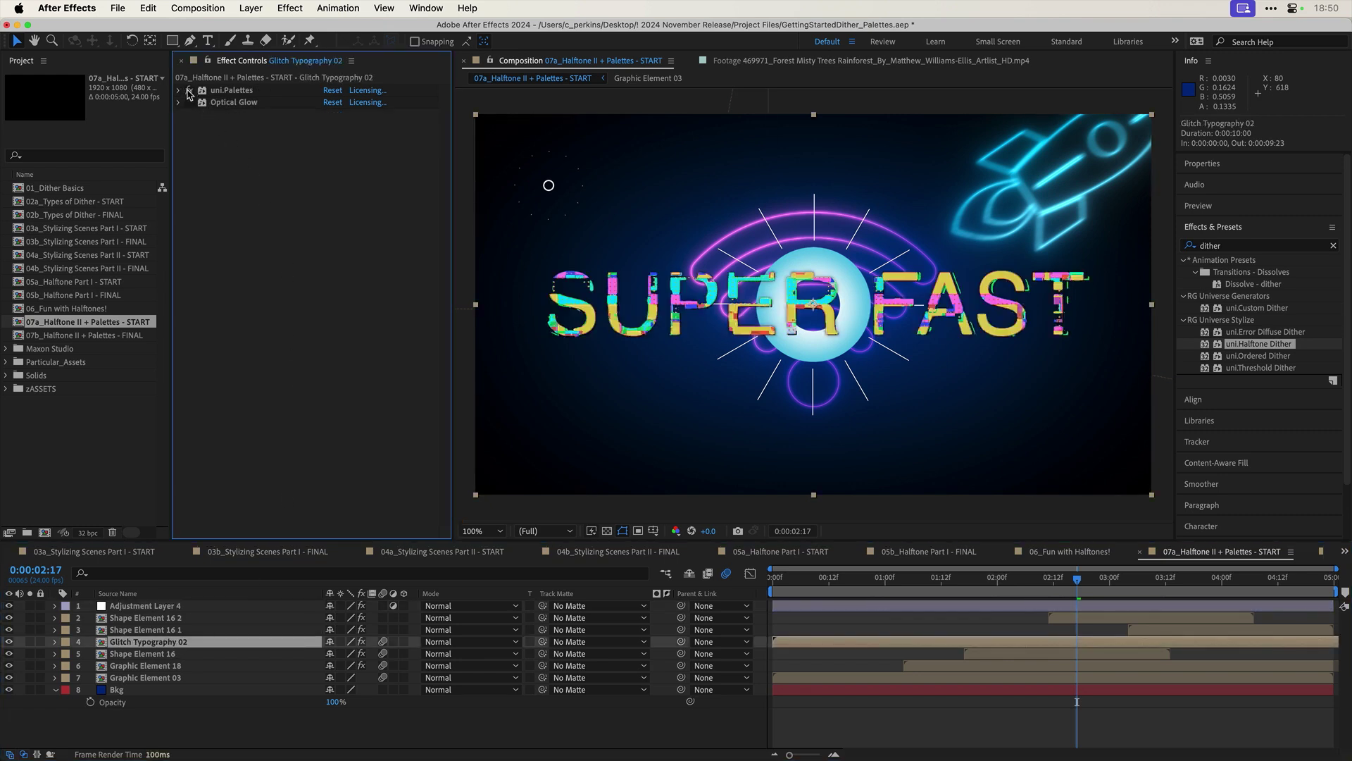
Step: Browse the imported and built-in palettes for uni.Palettes and apply the already selected palette
{"action": "left_click", "coordinate": [180, 91]}
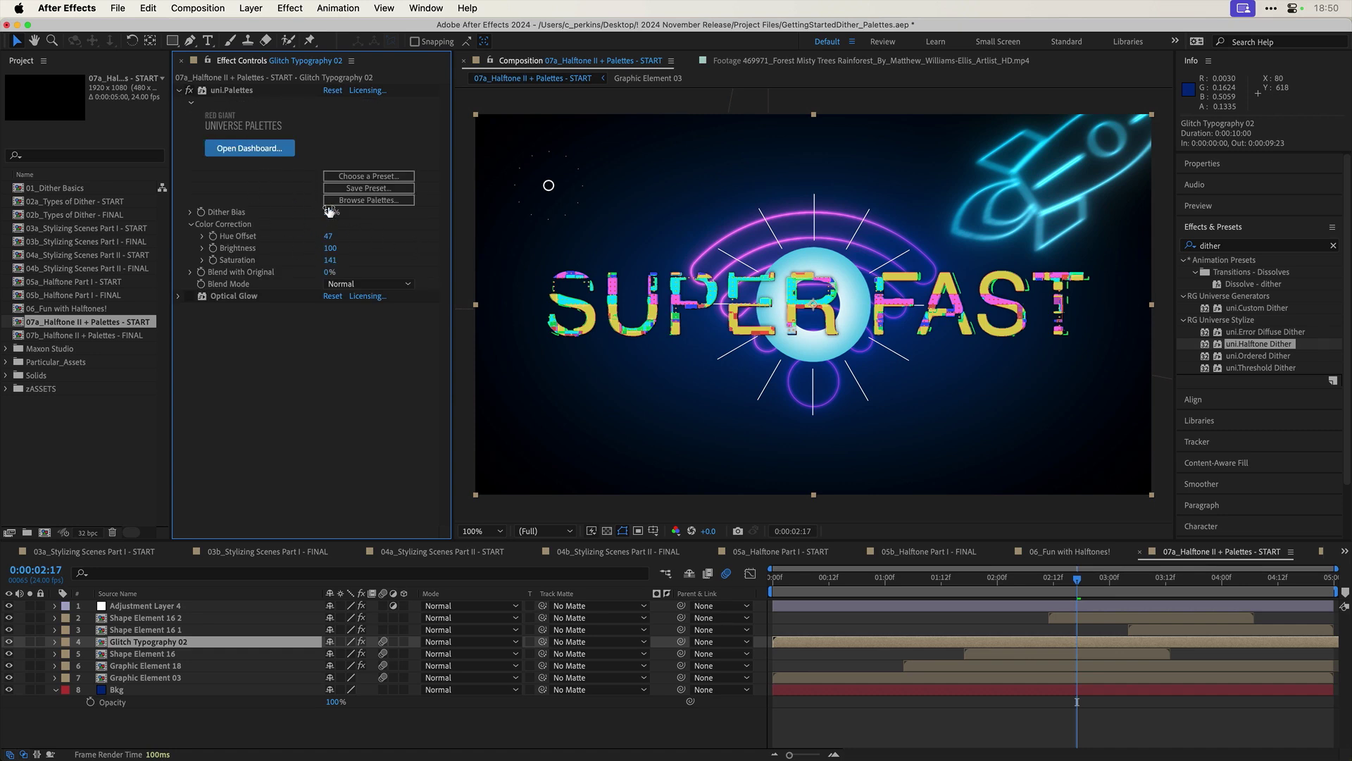
{"action": "left_click", "coordinate": [359, 201]}
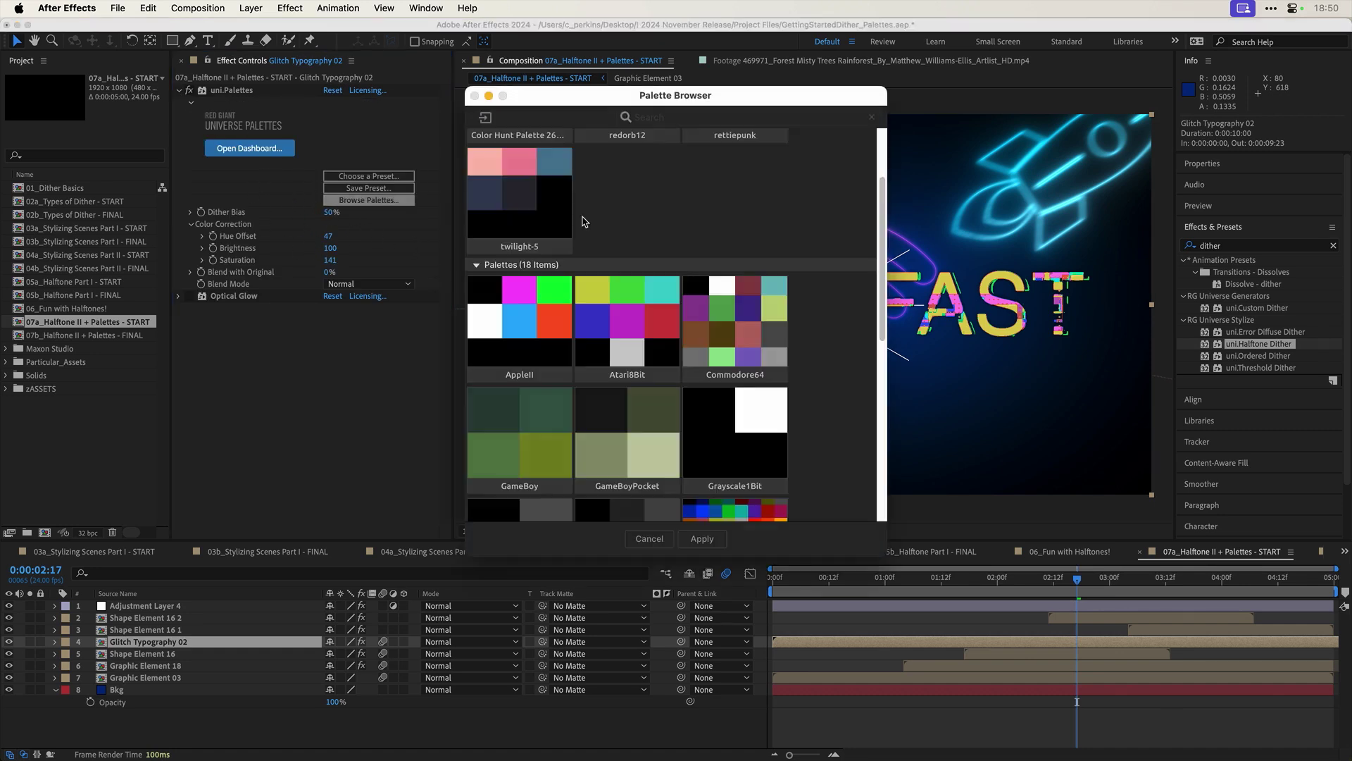
{"action": "scroll", "coordinate": [604, 227], "scroll_direction": "up", "scroll_amount": 3}
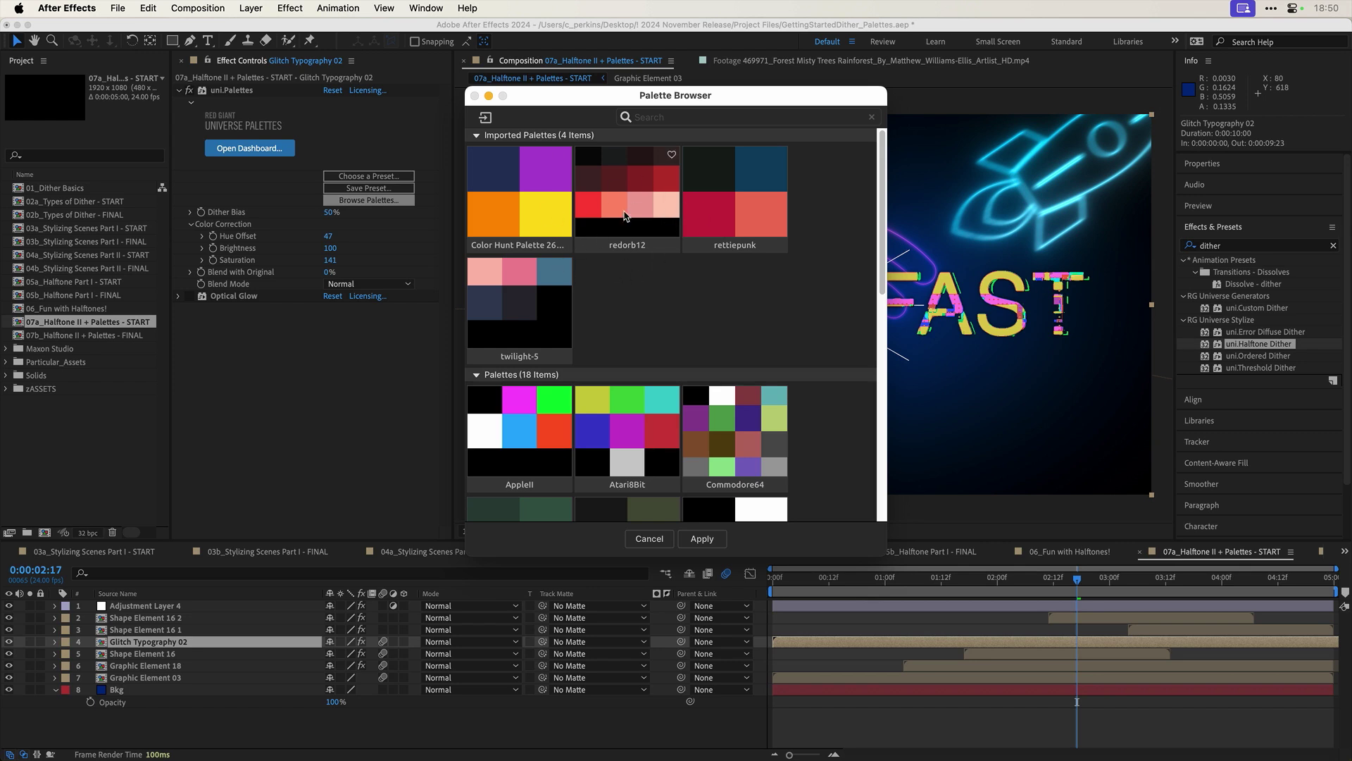
{"action": "scroll", "coordinate": [676, 317], "scroll_direction": "down", "scroll_amount": 10}
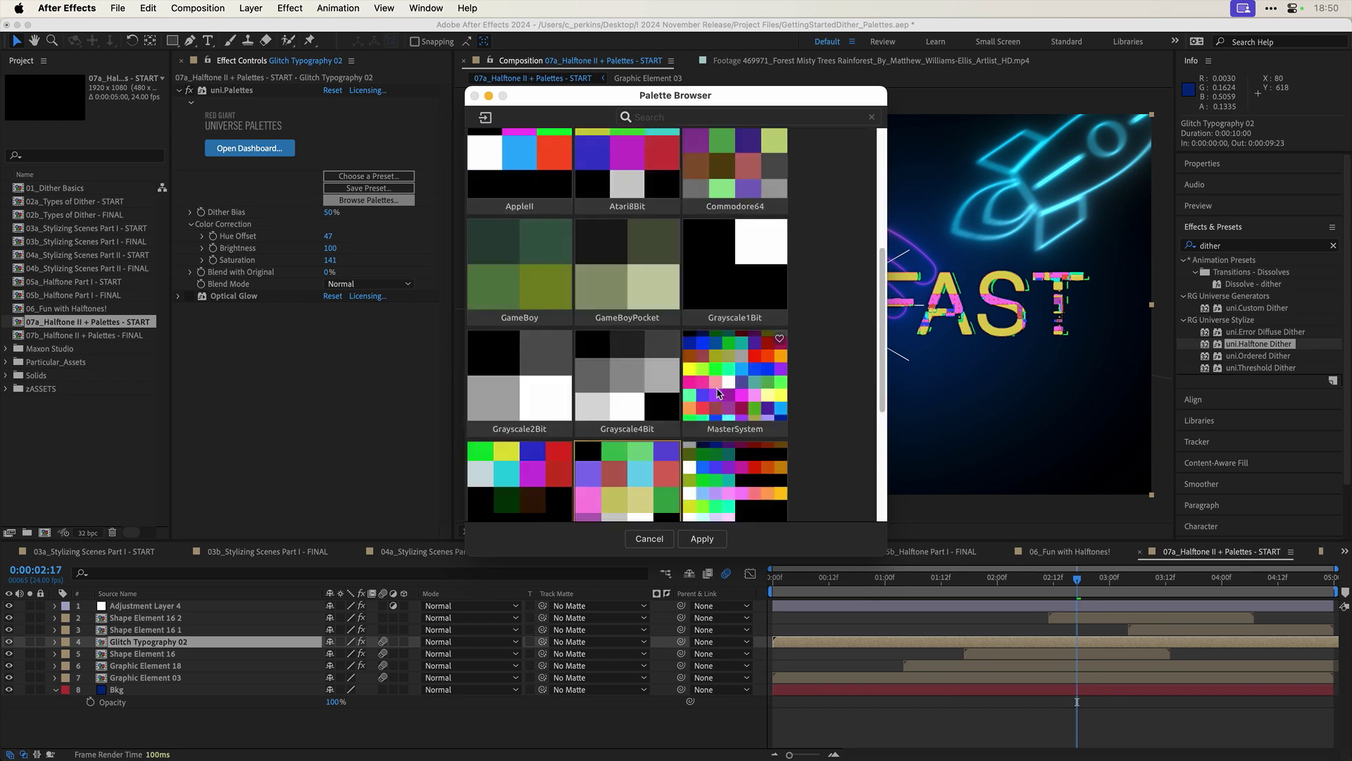
{"action": "left_click", "coordinate": [718, 540]}
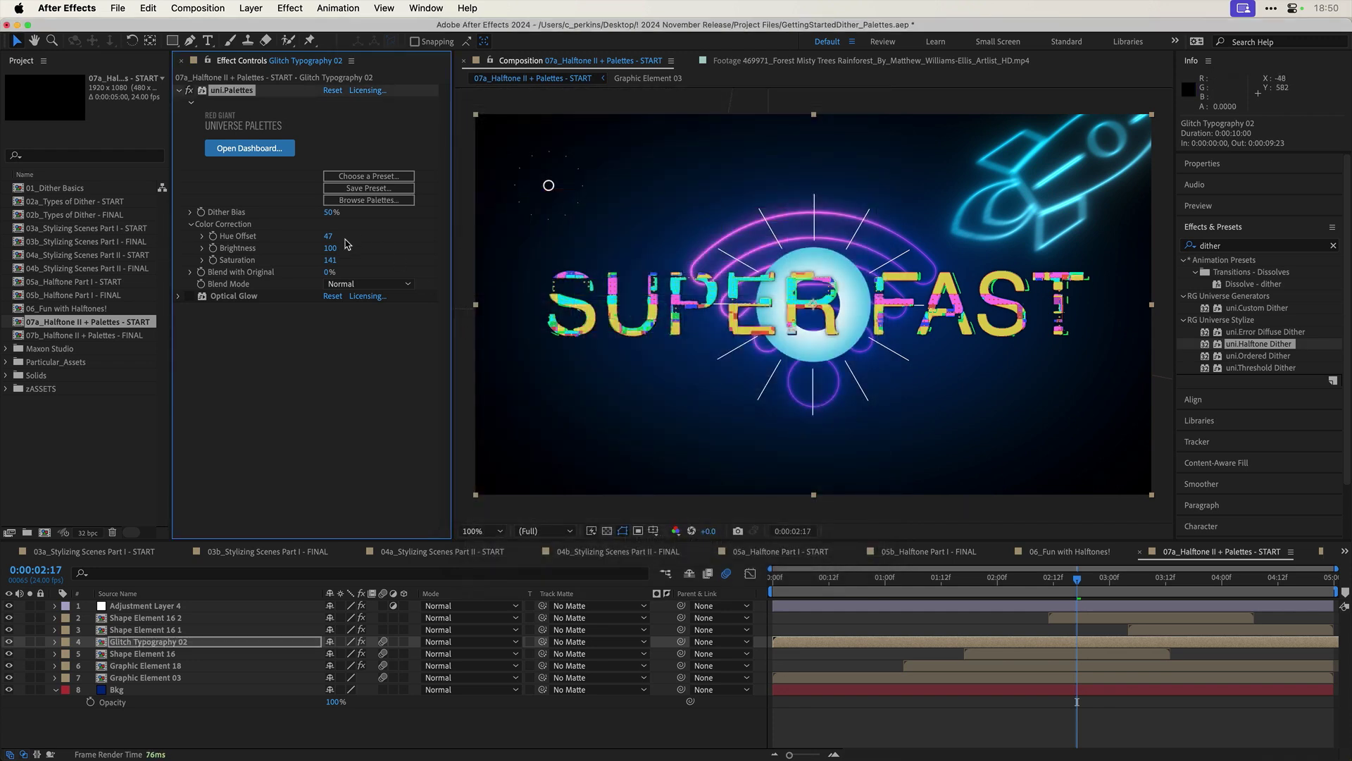
Step: Set uni.Palettes Hue Offset to 76 and Dither Bias to 58%, and enable Optical Glow on the same layer
{"action": "left_click_drag", "start_coordinate": [329, 235], "coordinate": [354, 217]}
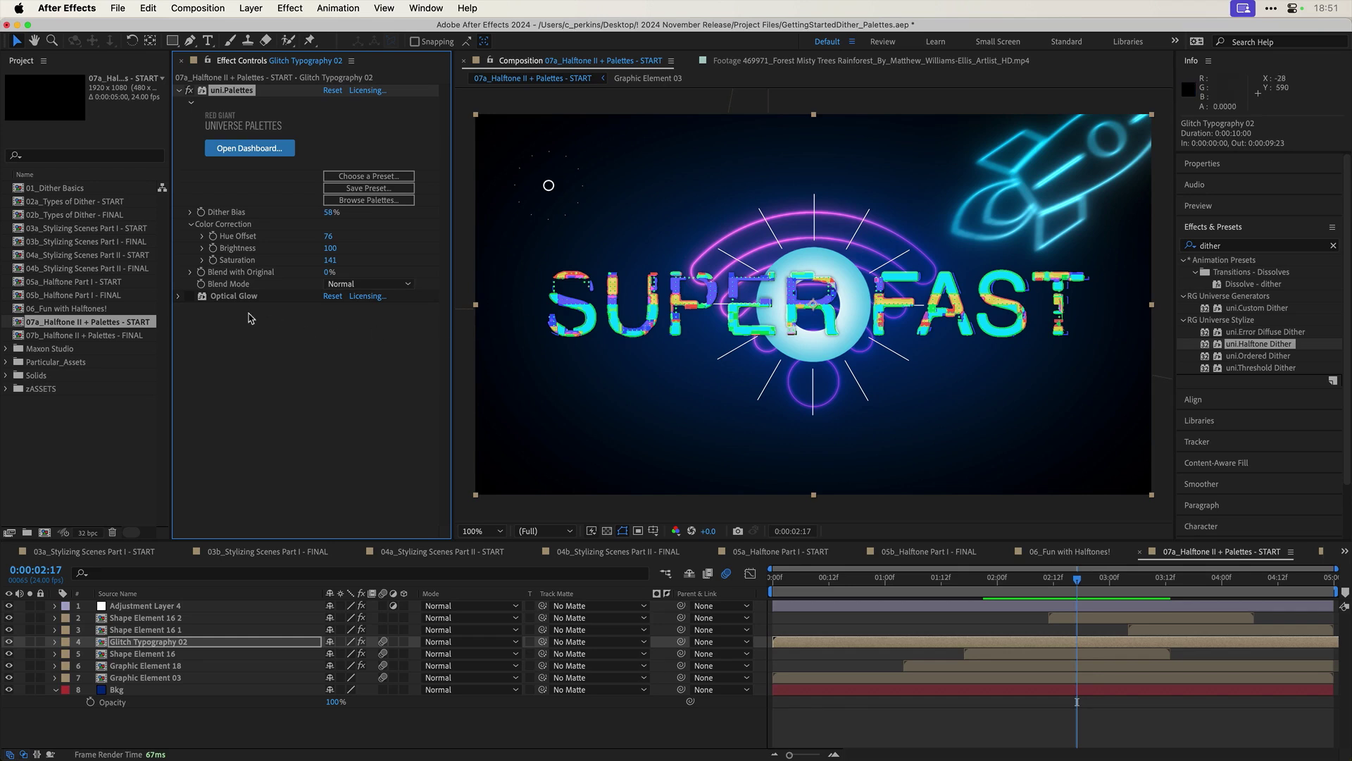
{"action": "left_click", "coordinate": [189, 297]}
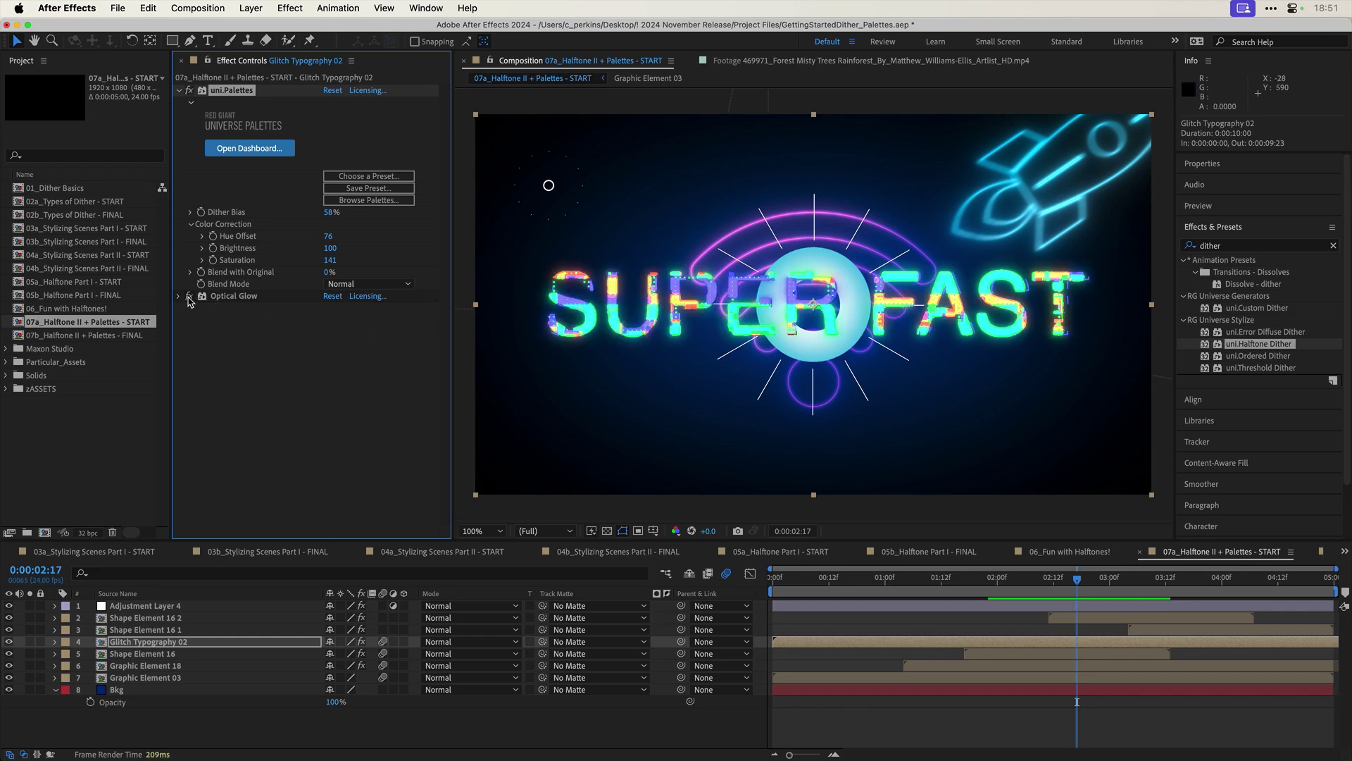
{"action": "left_click_drag", "start_coordinate": [1001, 586], "coordinate": [1081, 578]}
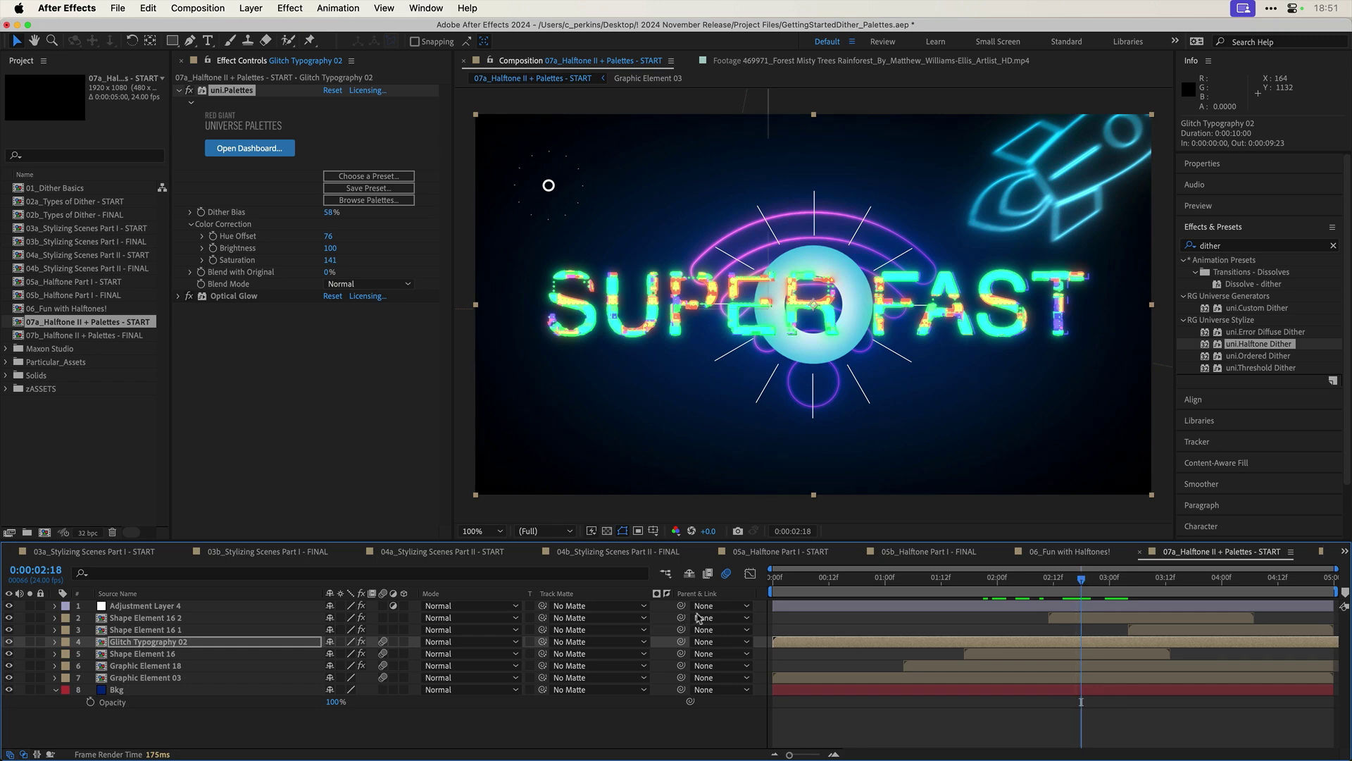
Step: In 07b_Halftone II + Palettes - FINAL, switch Adjustment Layer 4 from uni.Custom Dither to uni.Ordered Dither and scrub to 0:00:02:02
{"action": "double_click", "coordinate": [117, 336]}
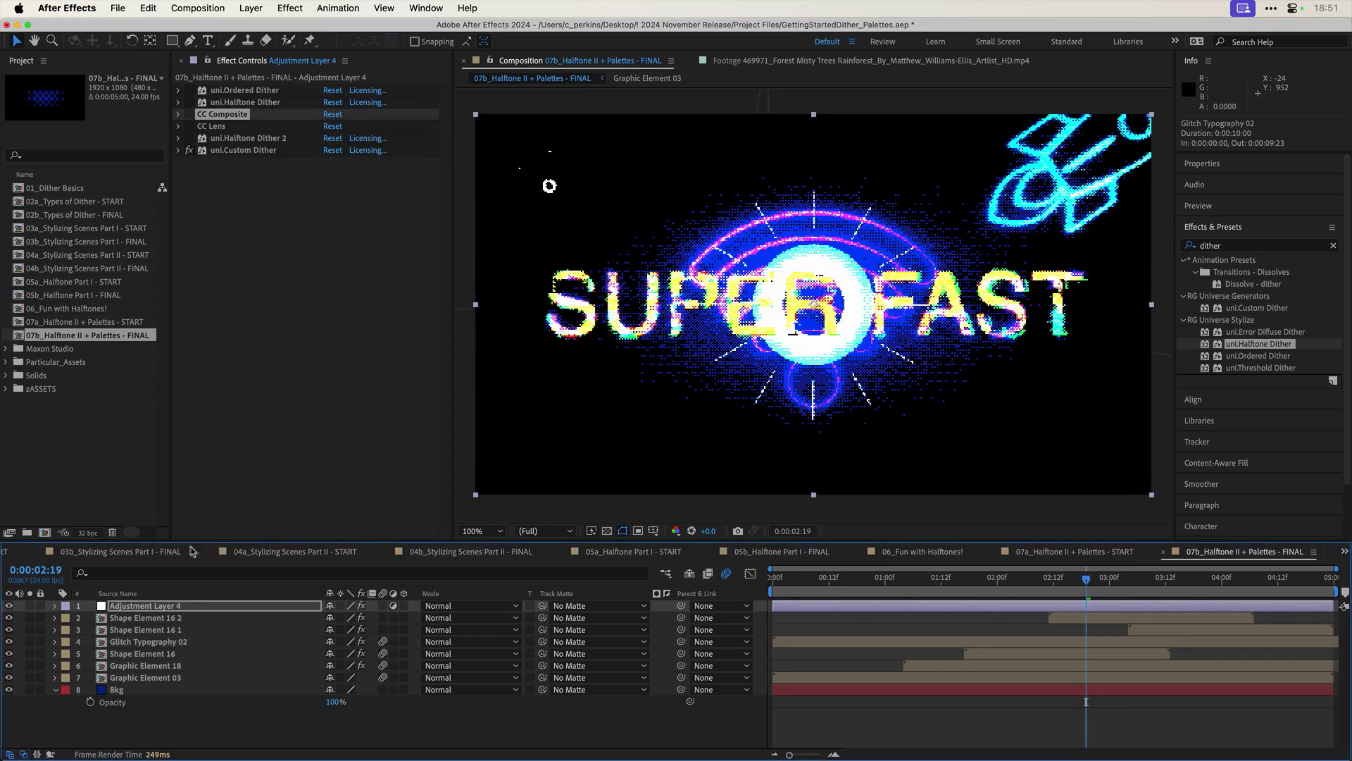
{"action": "left_click", "coordinate": [148, 606]}
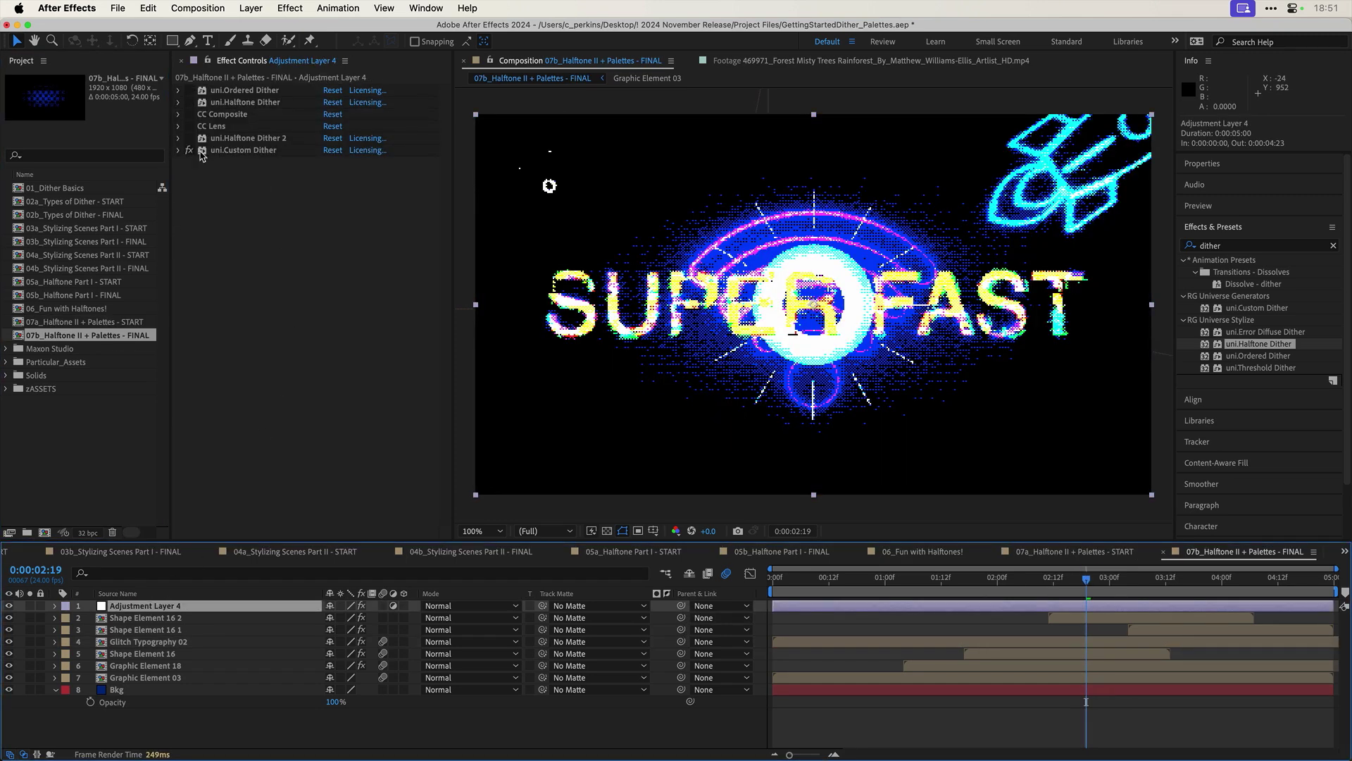
{"action": "left_click", "coordinate": [189, 150]}
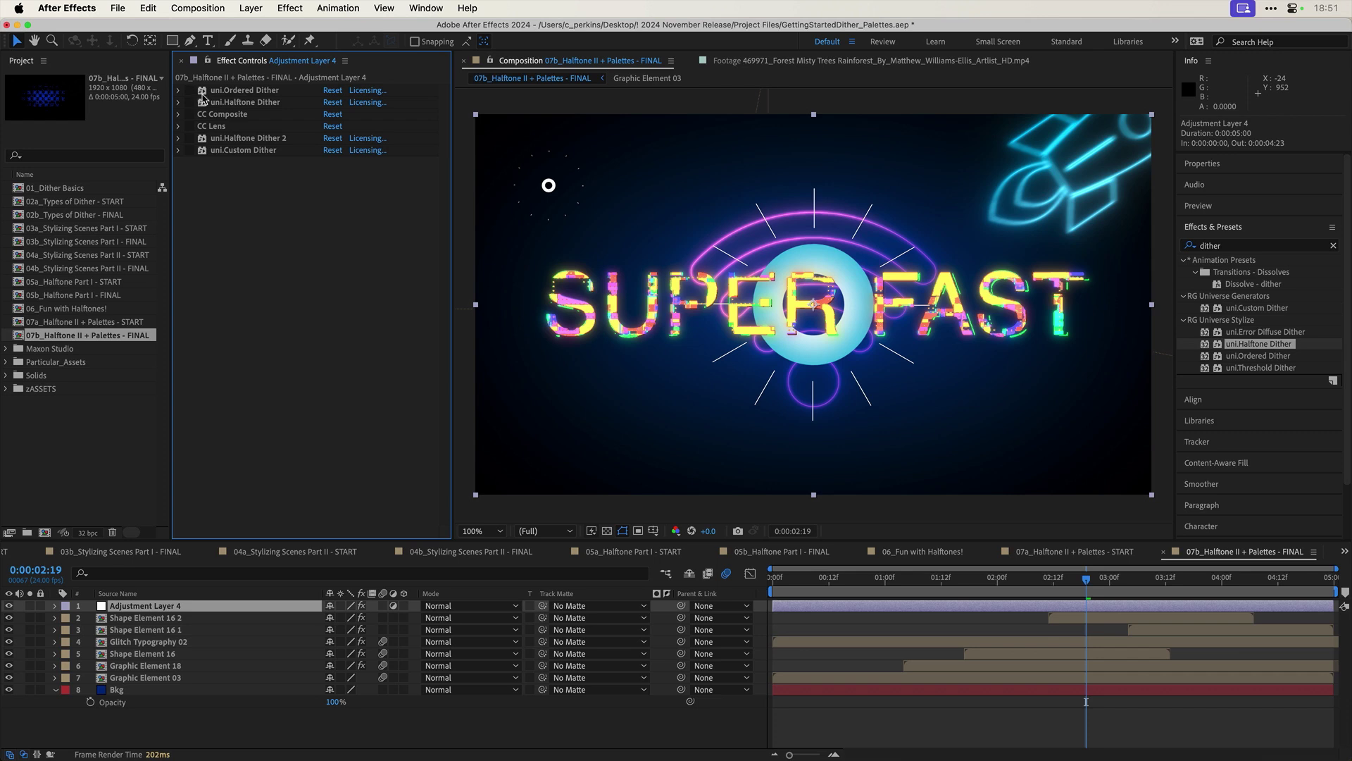
{"action": "left_click", "coordinate": [189, 91]}
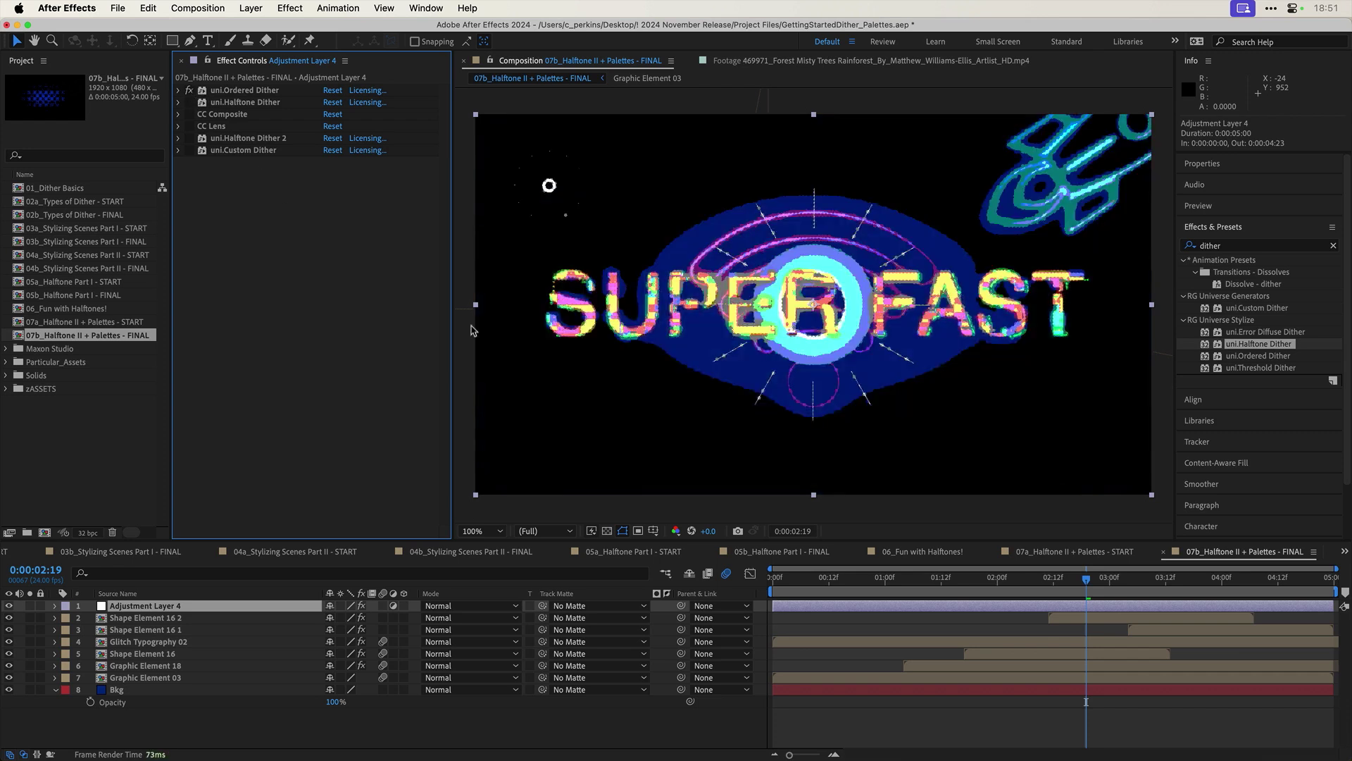
{"action": "left_click_drag", "start_coordinate": [813, 586], "coordinate": [1092, 623]}
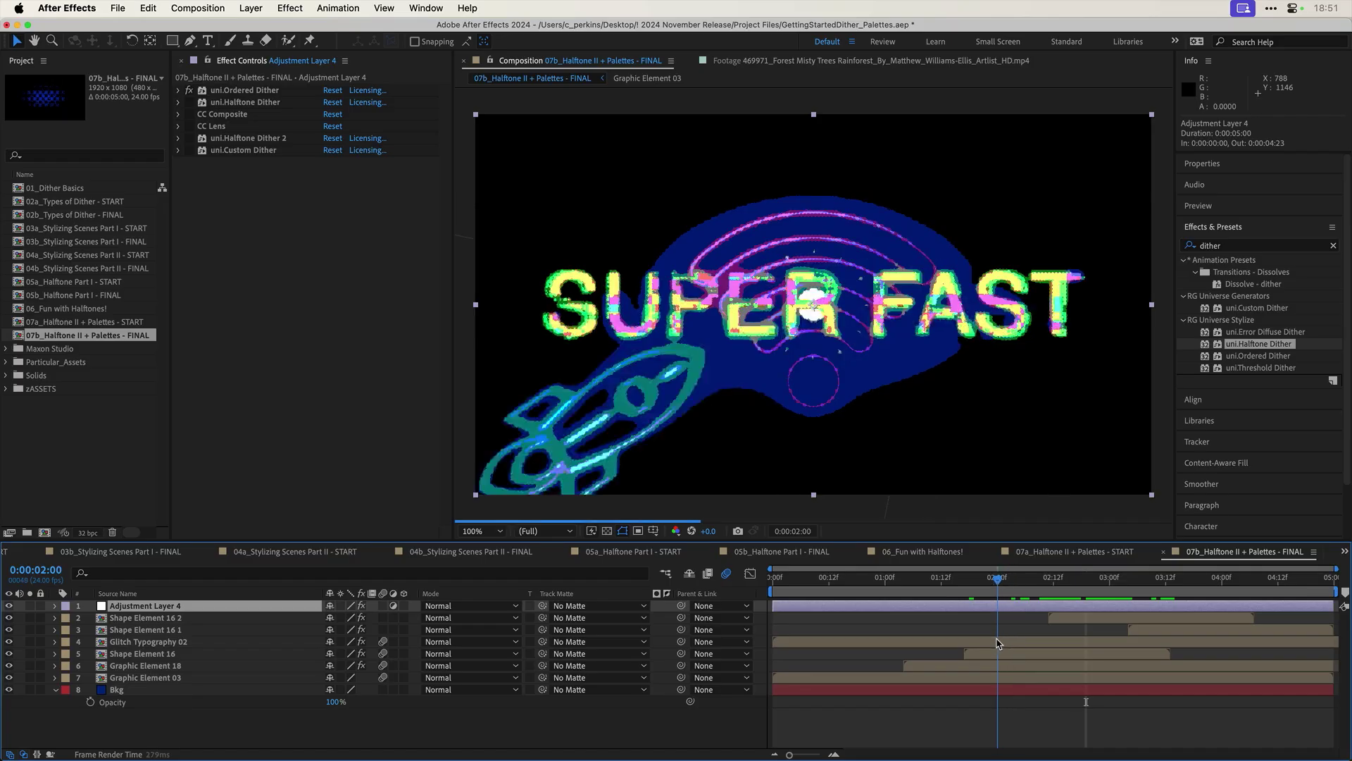
{"action": "left_click_drag", "start_coordinate": [997, 639], "coordinate": [1008, 638]}
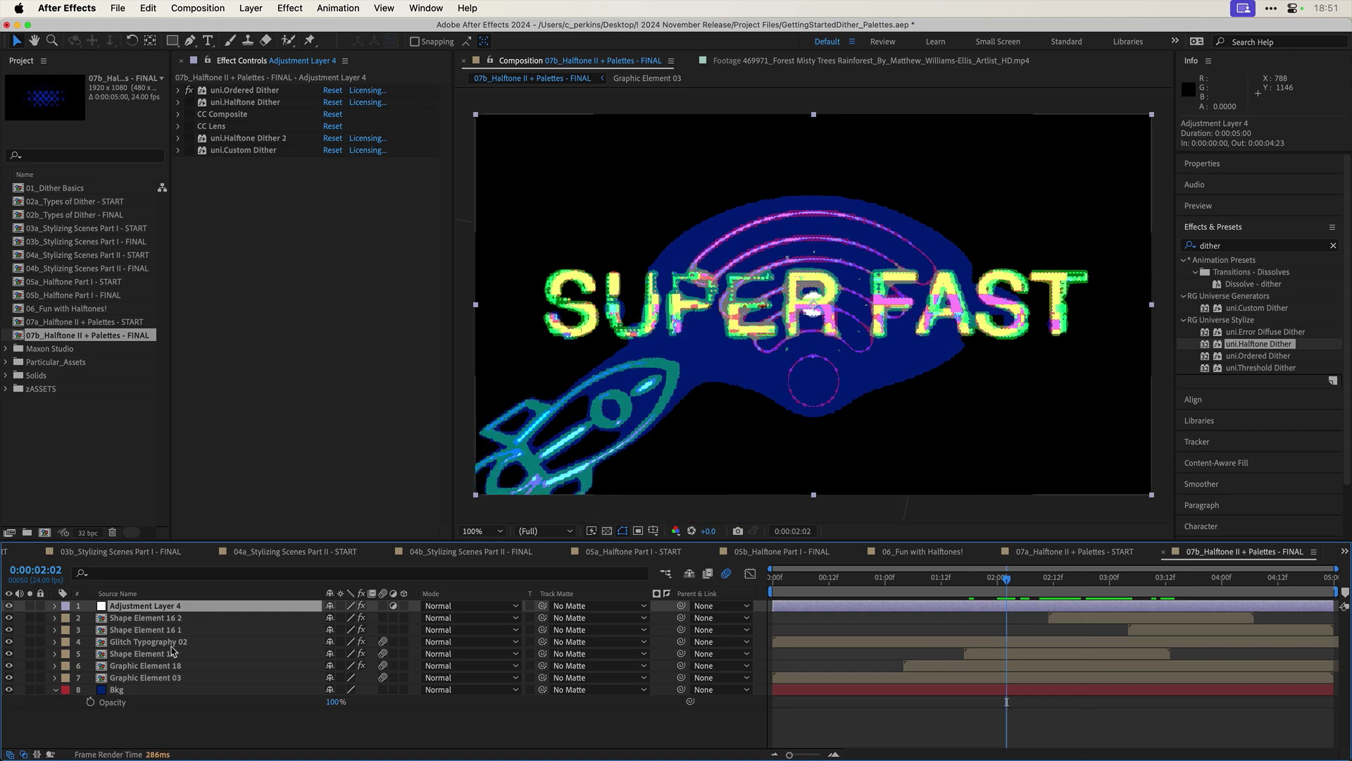
Step: Hide the Bkg layer to preview the ordered dither without the background, and show it again
{"action": "left_click", "coordinate": [9, 690]}
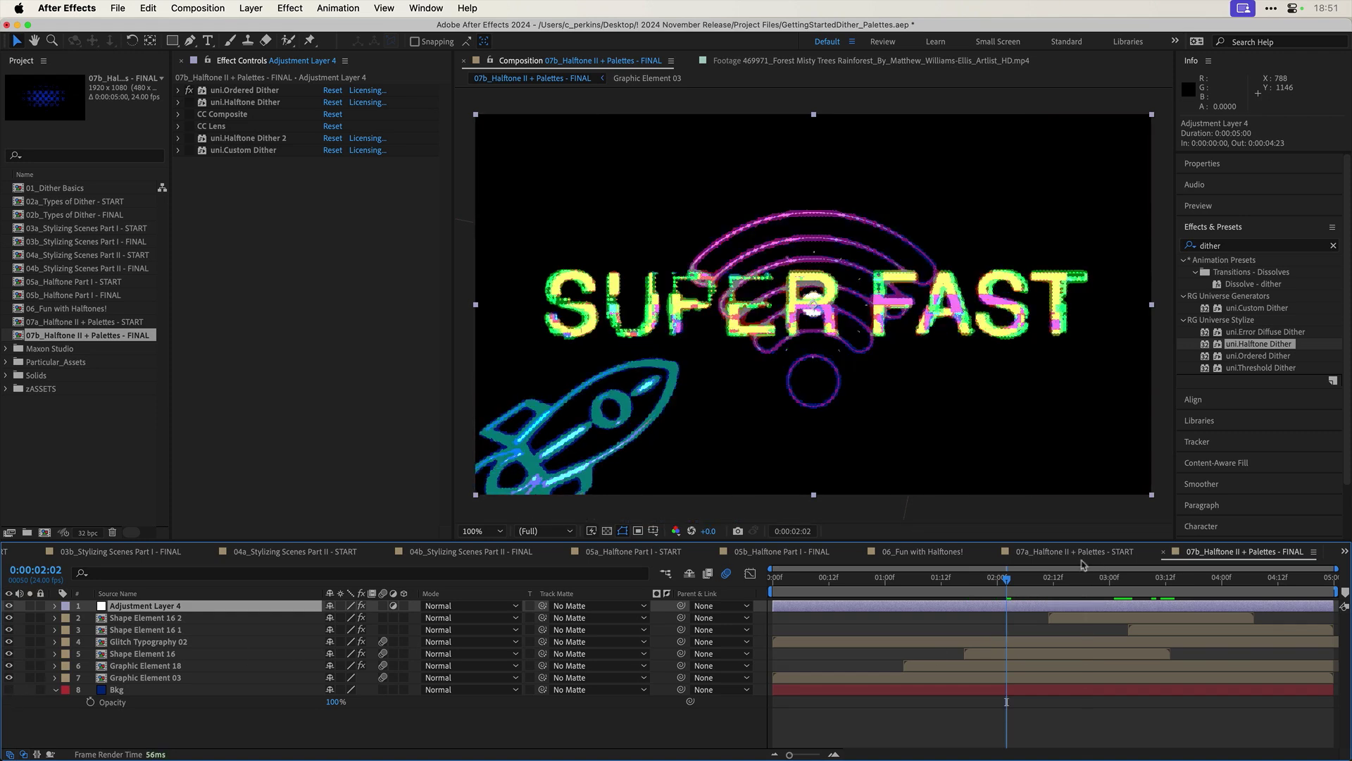
{"action": "key", "text": "space"}
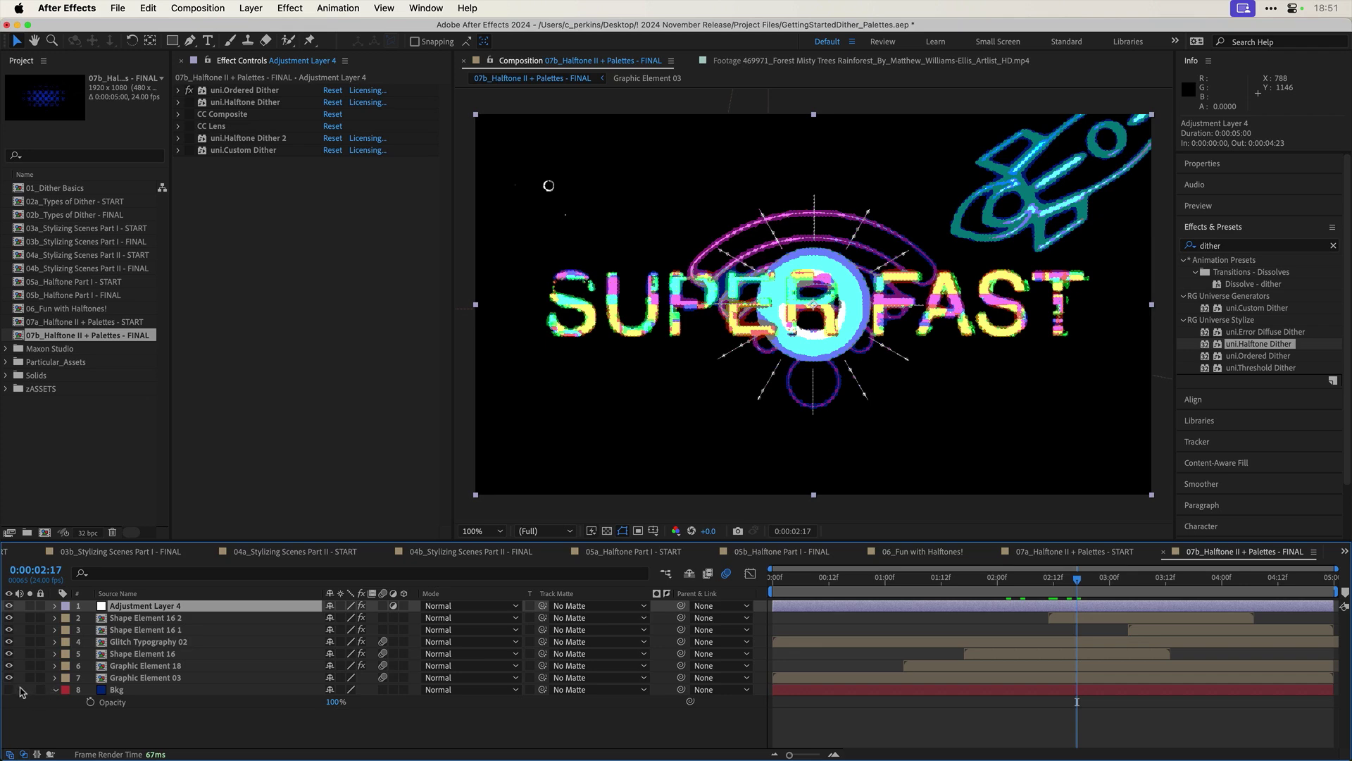
{"action": "left_click", "coordinate": [9, 690]}
Step: Replace uni.Ordered Dither with uni.Halftone Dither on Adjustment Layer 4 and set its monitor Pixel Scale X to 150%
{"action": "left_click", "coordinate": [188, 103]}
{"action": "left_click", "coordinate": [180, 103]}
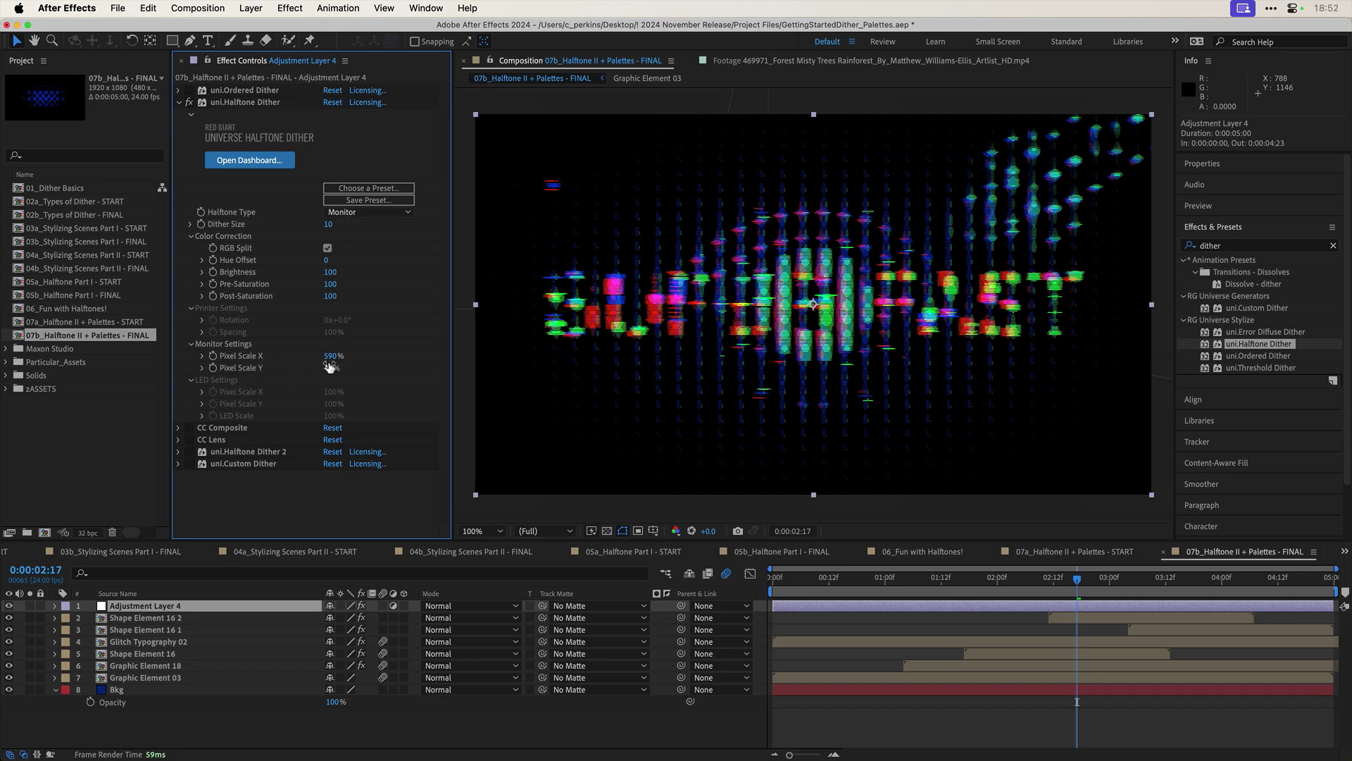
{"action": "left_click_drag", "start_coordinate": [329, 355], "coordinate": [357, 367]}
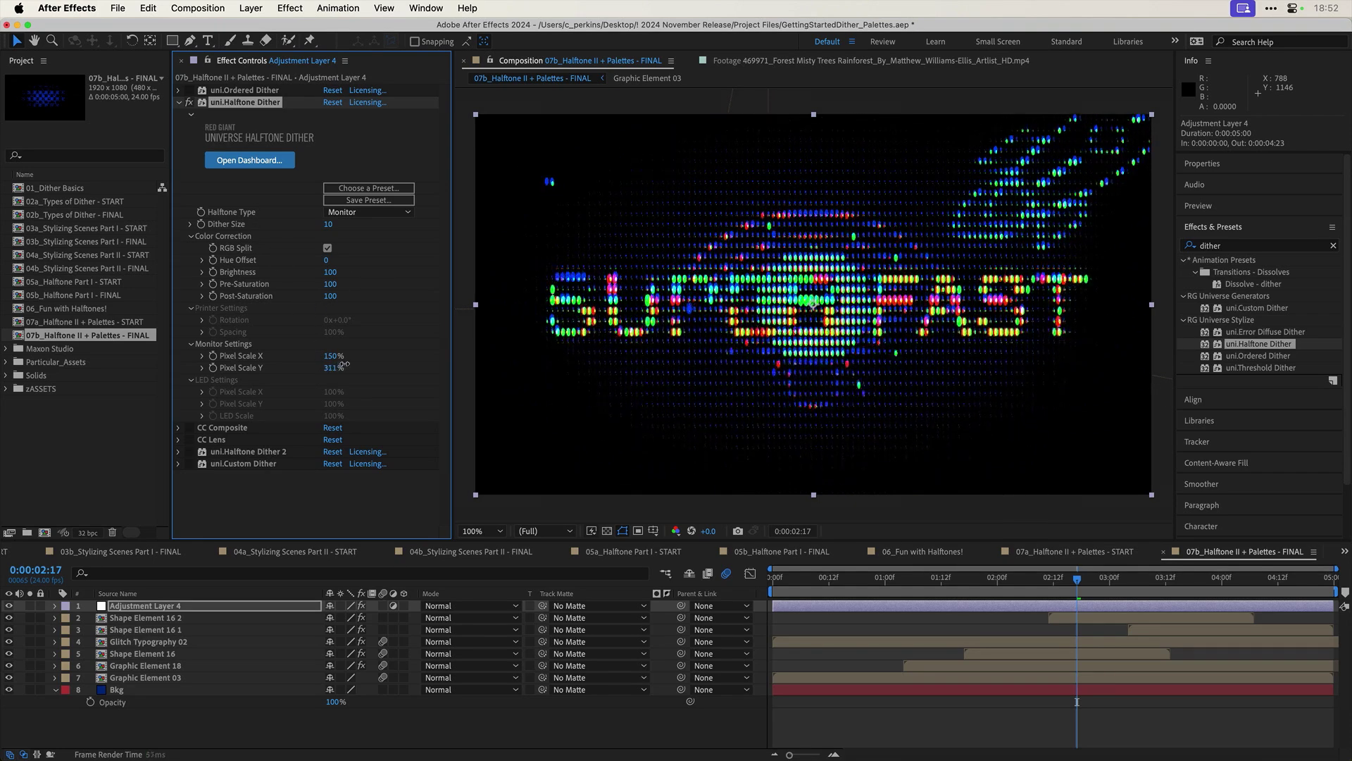
Step: Try a monitor Pixel Scale Y of 2171%, preview it at 0:00:02:12, and undo the scale change
{"action": "left_click_drag", "start_coordinate": [348, 364], "coordinate": [478, 363]}
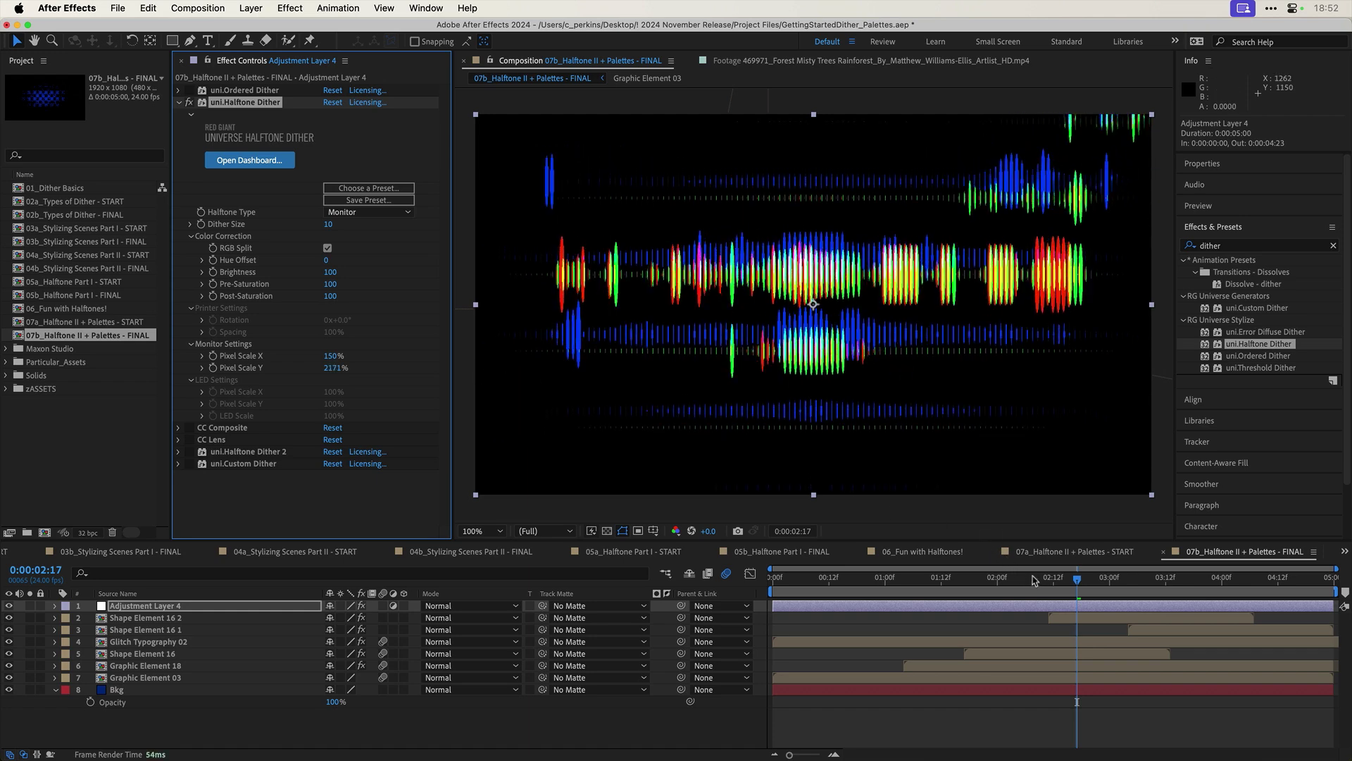
{"action": "mouse_move", "coordinate": [1035, 579]}
{"action": "left_mouse_down"}
{"action": "mouse_move", "coordinate": [1014, 581]}
{"action": "mouse_move", "coordinate": [1054, 580]}
{"action": "left_mouse_up"}
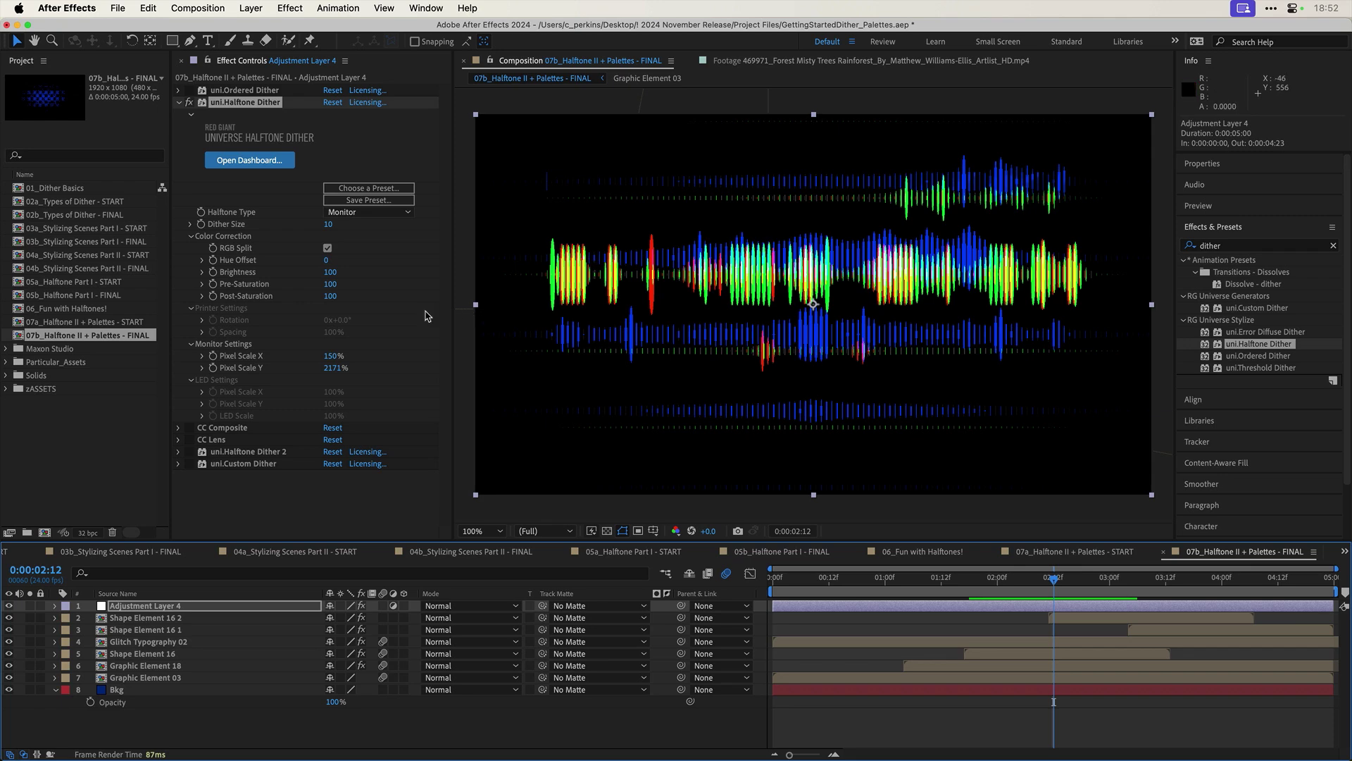
{"action": "key", "text": "cmd+z"}
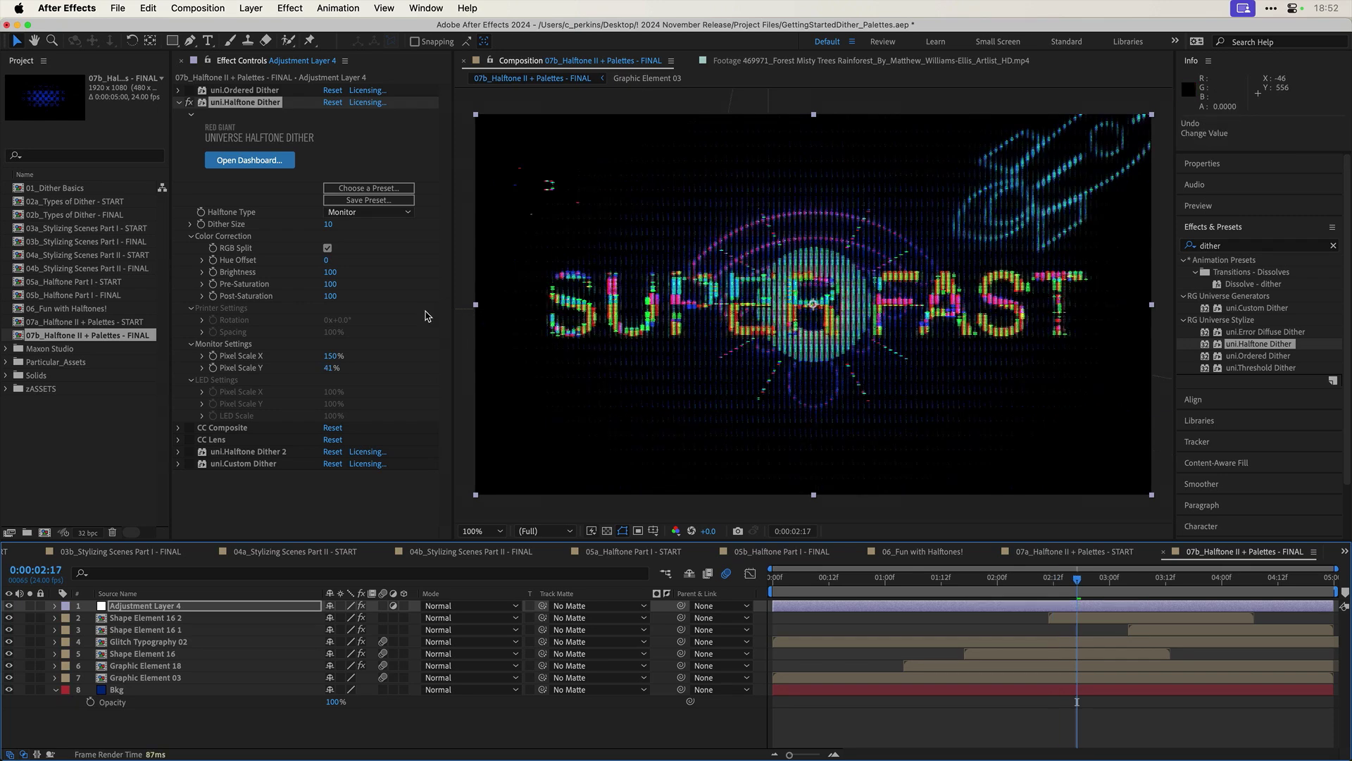
Step: Enable CC Composite and CC Lens on Adjustment Layer 4 and preview the curved monitor look up to 0:00:03:08
{"action": "left_click", "coordinate": [189, 429]}
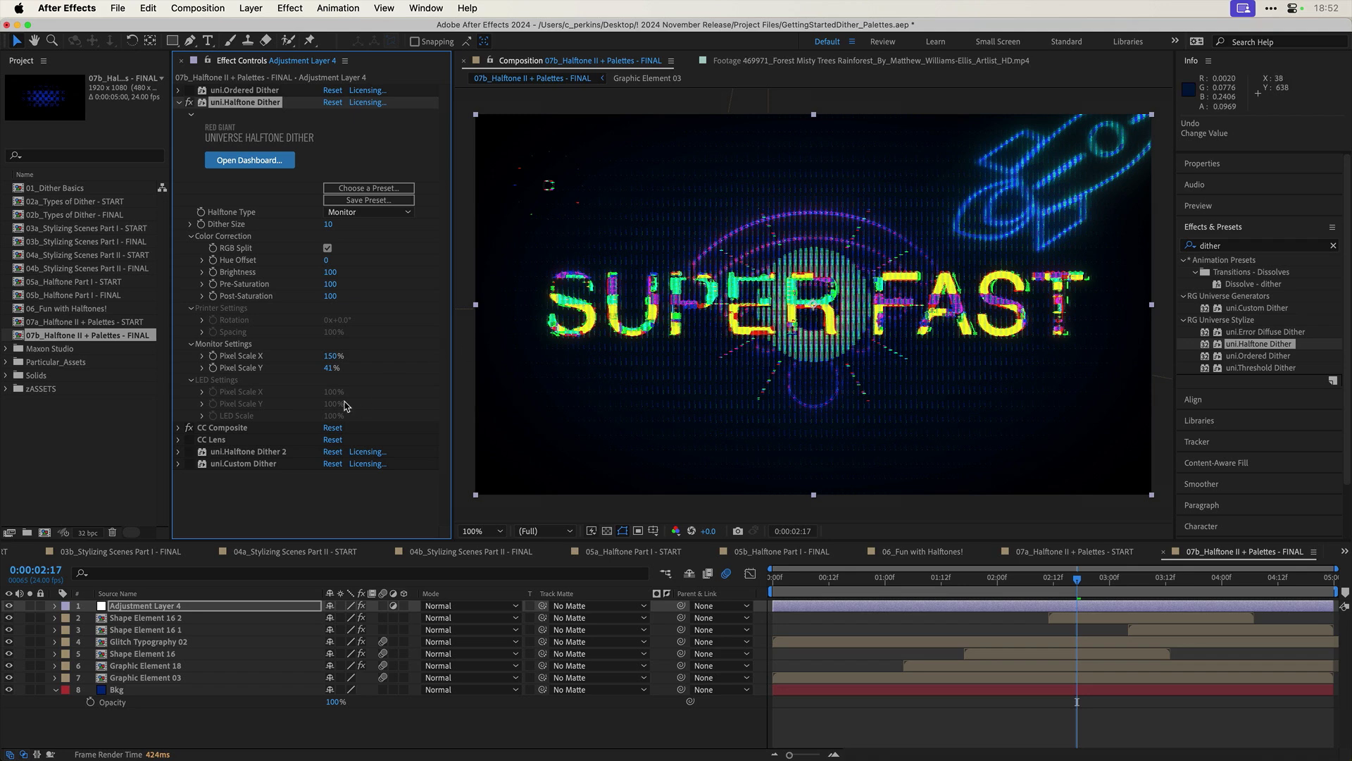
{"action": "left_click", "coordinate": [189, 440]}
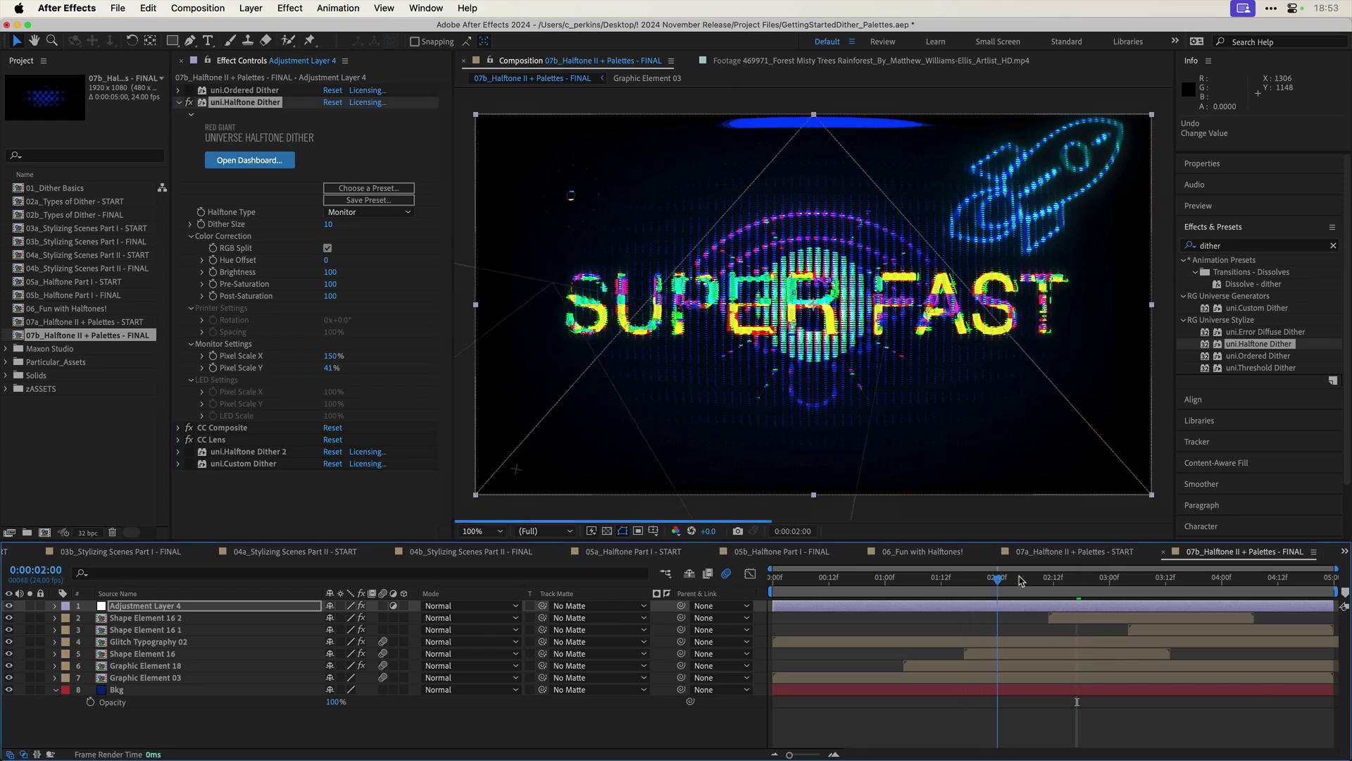
{"action": "left_click", "coordinate": [1073, 578]}
{"action": "key", "text": "space"}
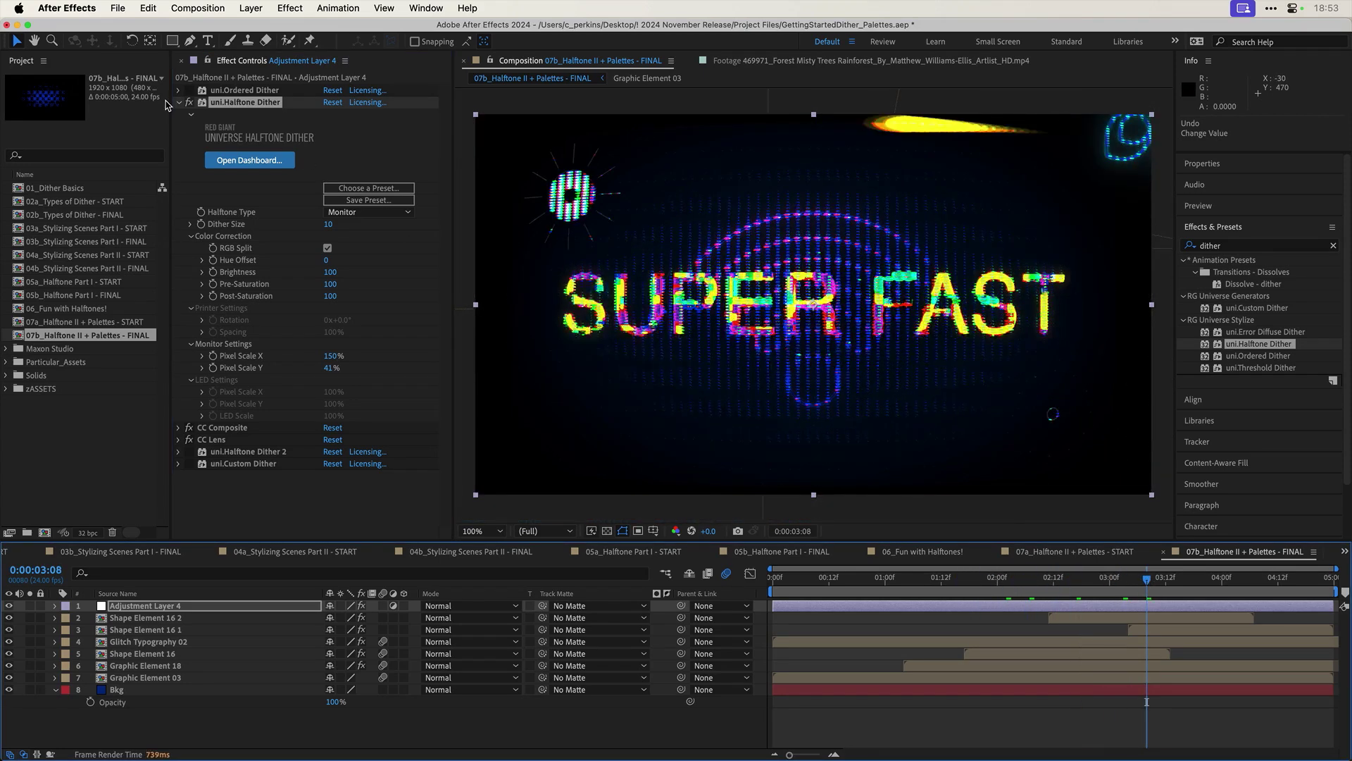
Step: Turn off uni.Halftone Dither, CC Composite and CC Lens, and enable uni.Halftone Dither 2 with its settings expanded
{"action": "left_click", "coordinate": [176, 104]}
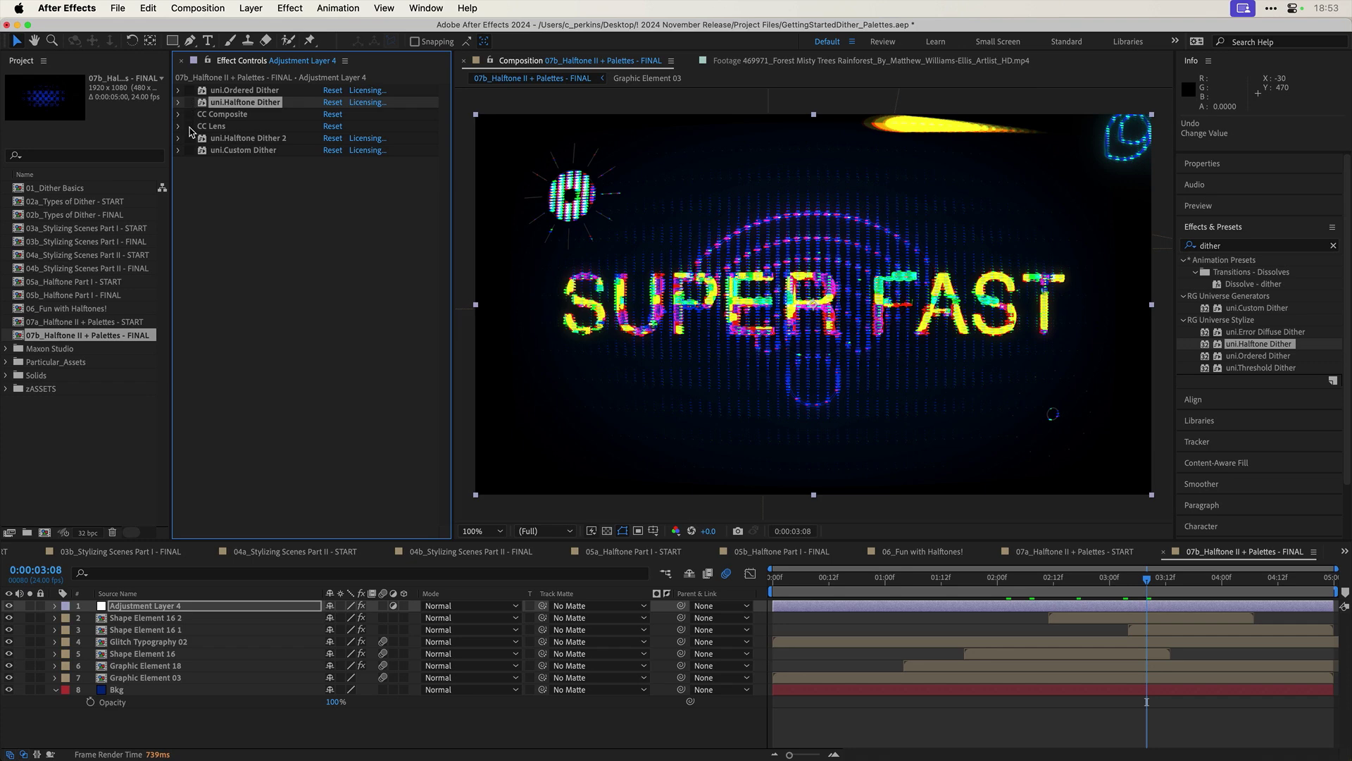
{"action": "left_click", "coordinate": [189, 138]}
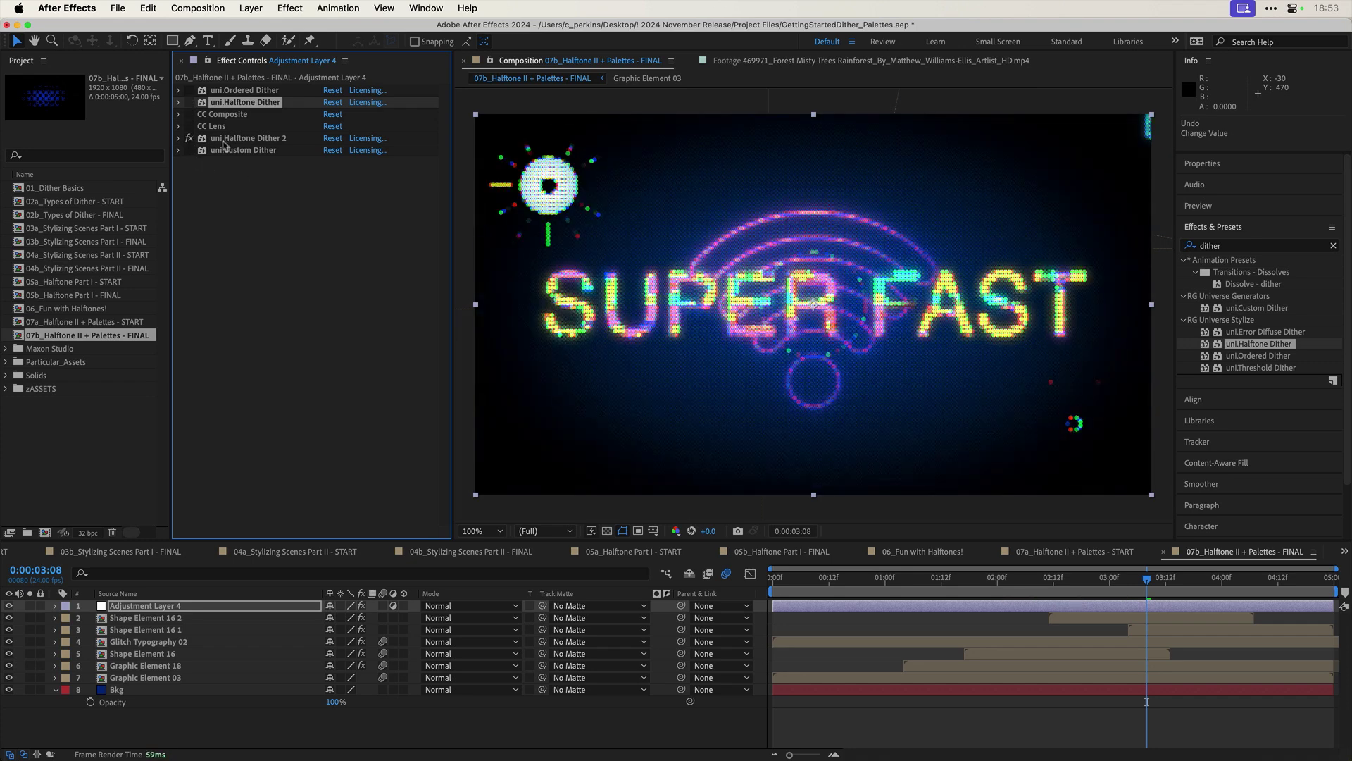
{"action": "left_click", "coordinate": [178, 140]}
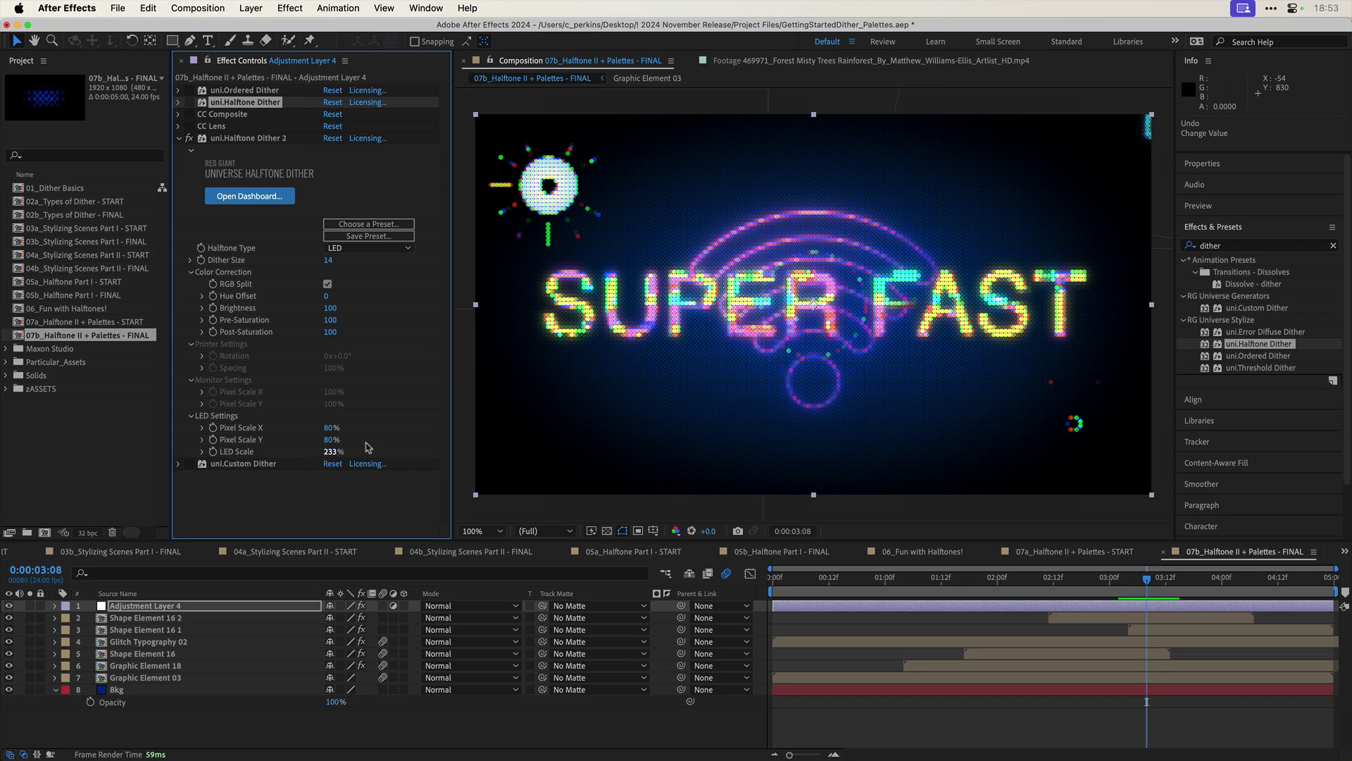
Step: Magnify the composition to 400% and reset the LED Scale of uni.Halftone Dither 2 to 100%
{"action": "scroll", "coordinate": [709, 344], "scroll_direction": "up", "scroll_amount": 1}
{"action": "key", "text": "period"}
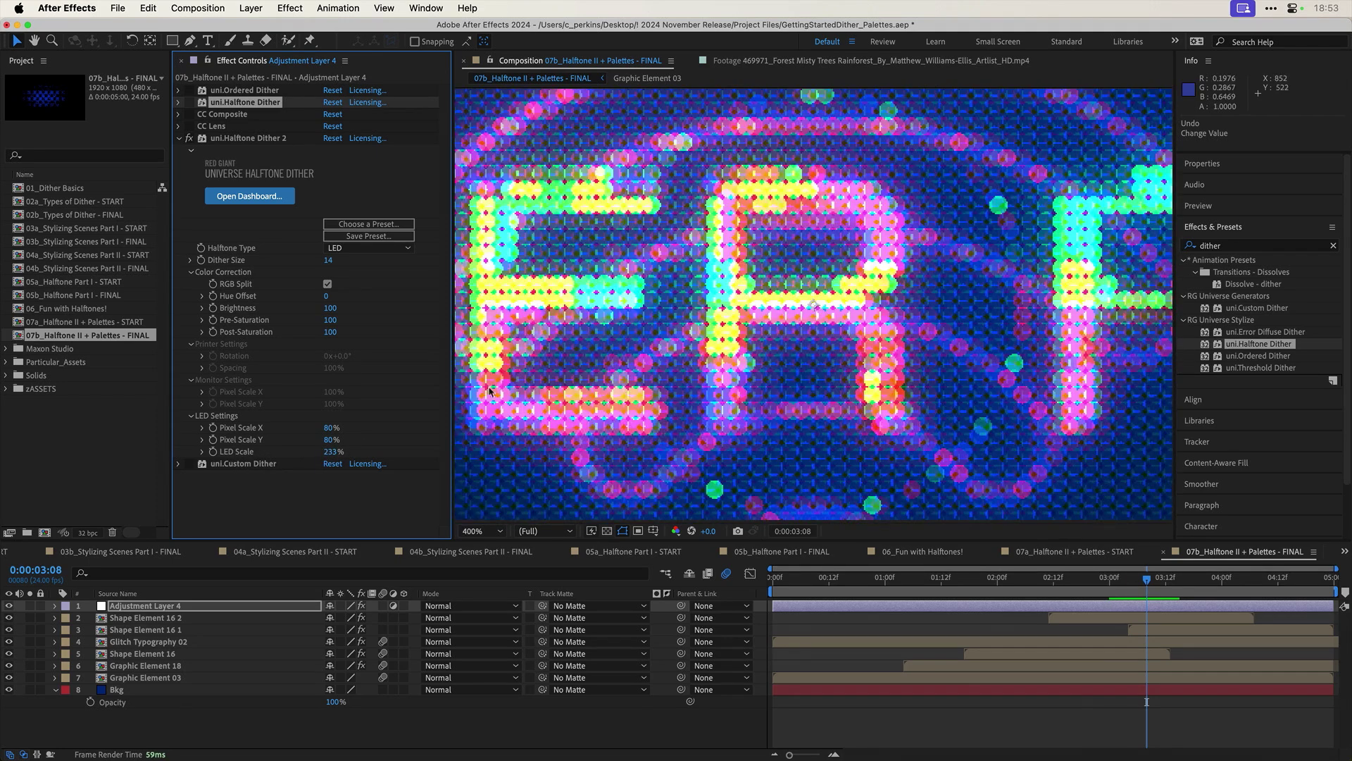
{"action": "right_click", "coordinate": [327, 456]}
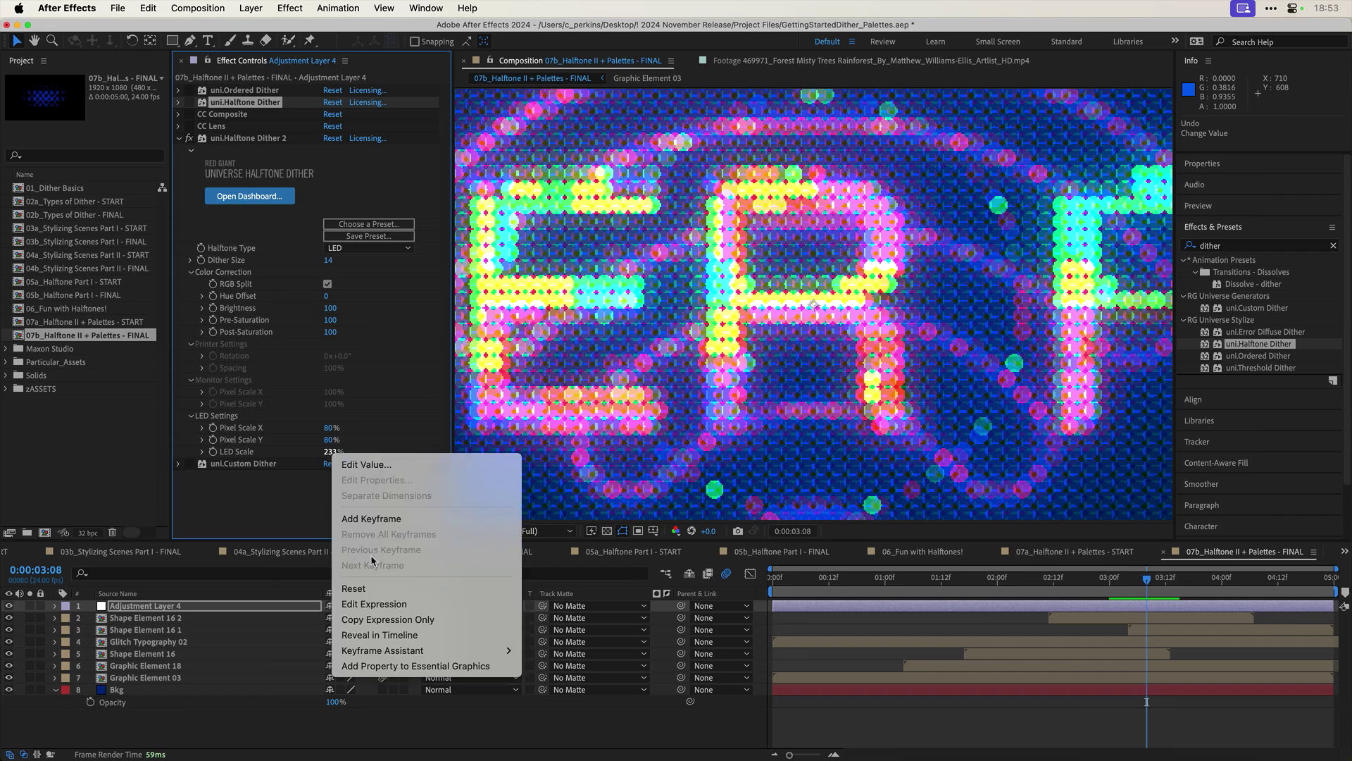
{"action": "left_click", "coordinate": [379, 584]}
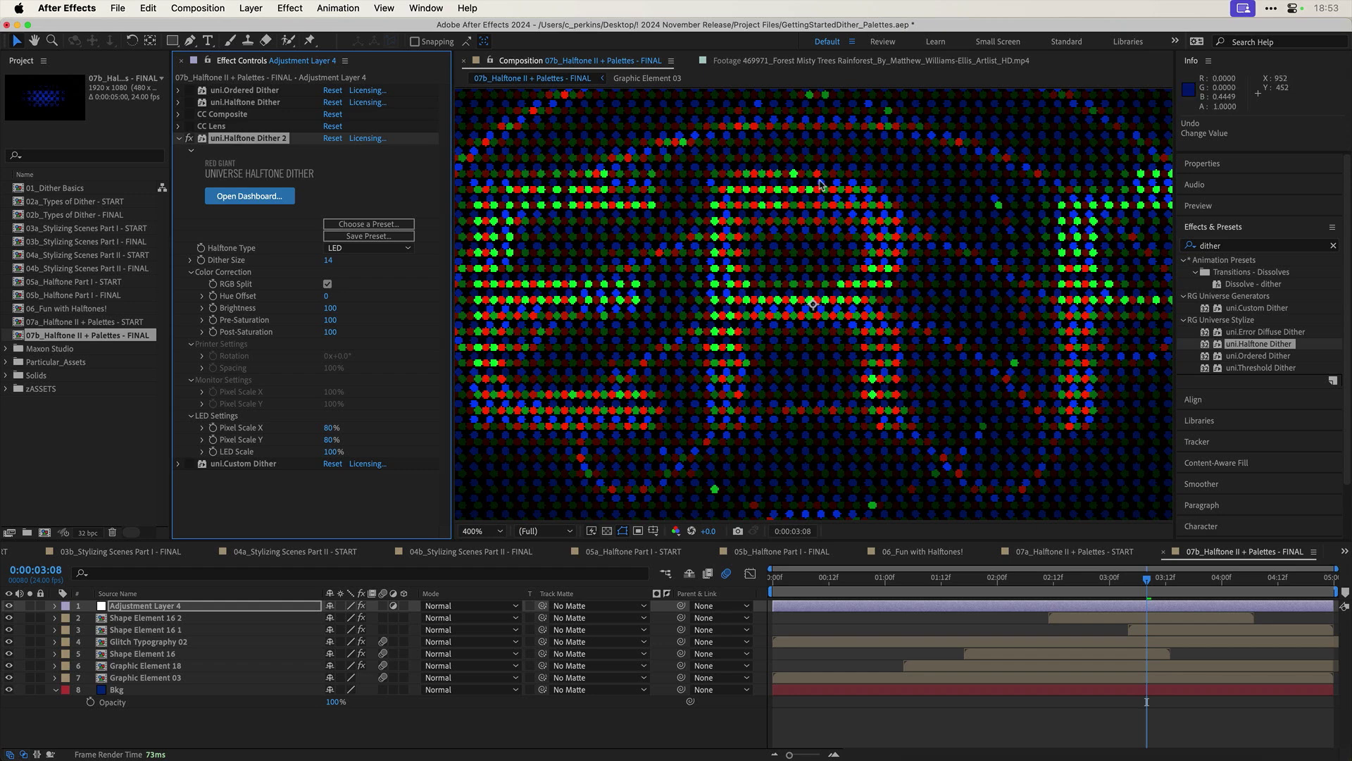
Step: Raise the LED Scale of uni.Halftone Dither 2 on Adjustment Layer 4 to 249%
{"action": "key", "text": "comma"}
{"action": "key", "text": "comma"}
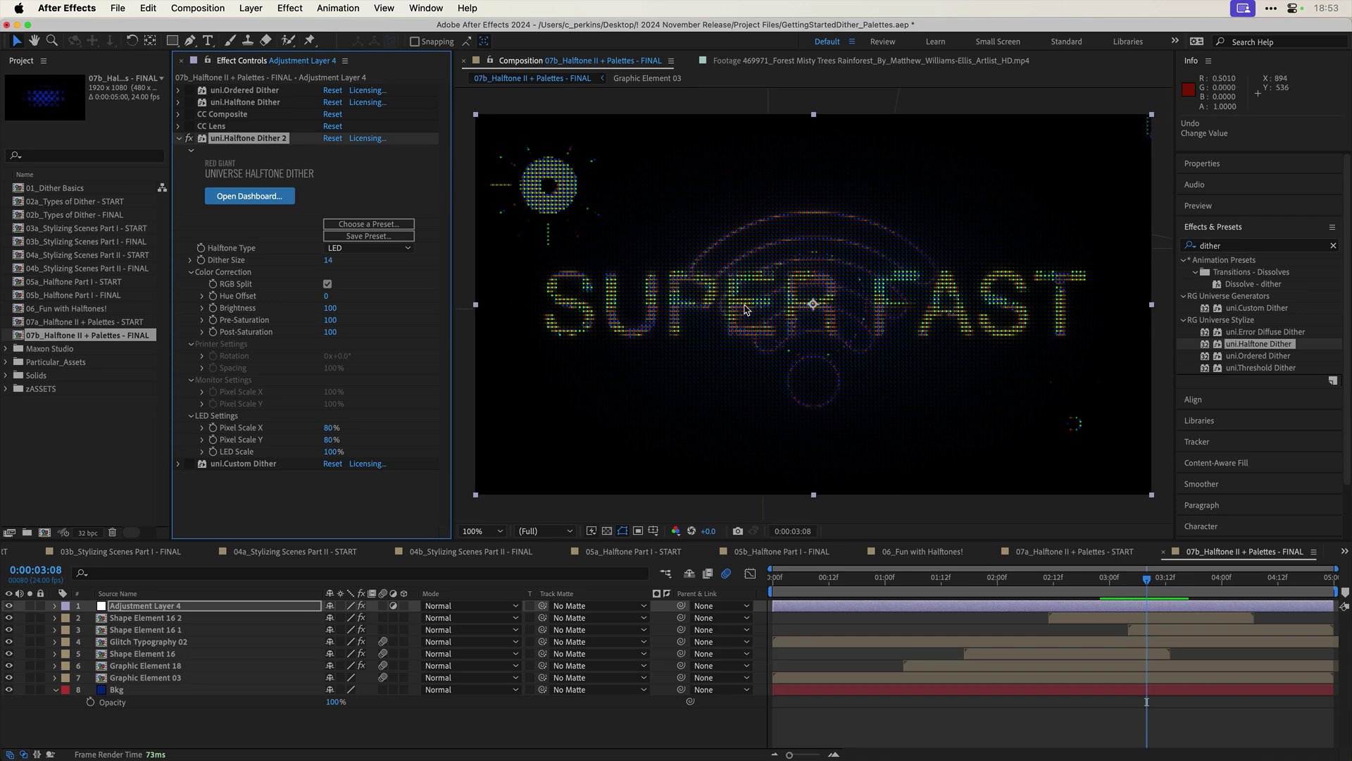
{"action": "key", "text": "period"}
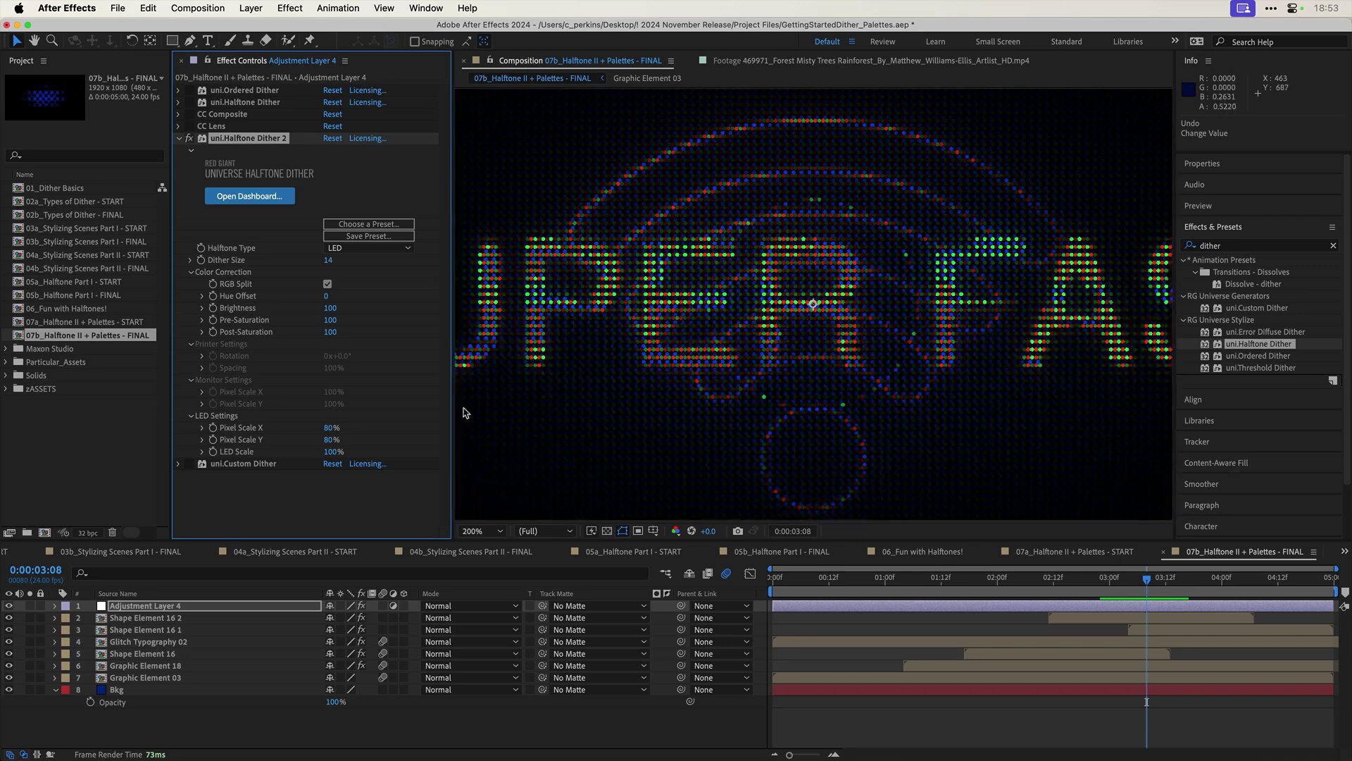
{"action": "left_click_drag", "start_coordinate": [331, 452], "coordinate": [428, 449]}
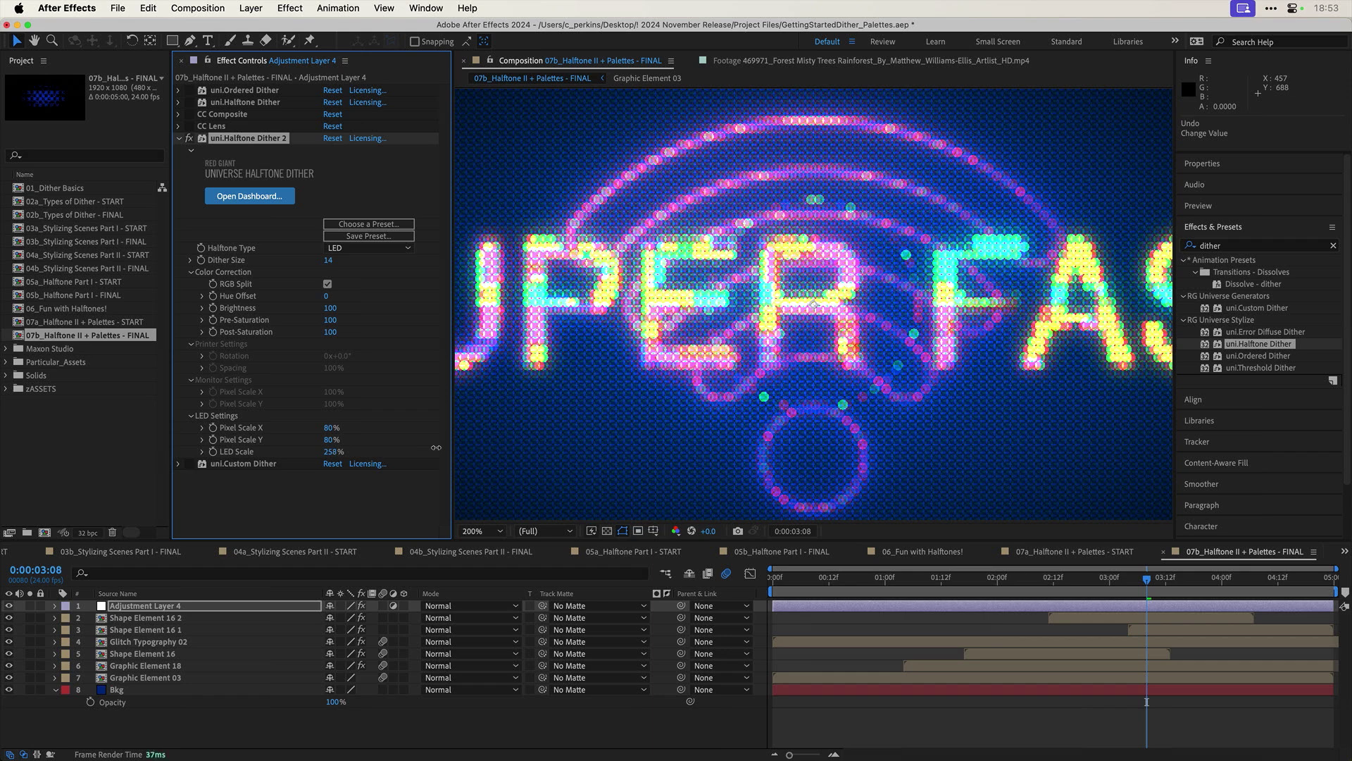
{"action": "left_click_drag", "start_coordinate": [432, 449], "coordinate": [435, 447]}
Step: Preview the LED halftone look on the whole composition by scrubbing from 0:00:02:03 to 0:00:04:01
{"action": "key", "text": "comma"}
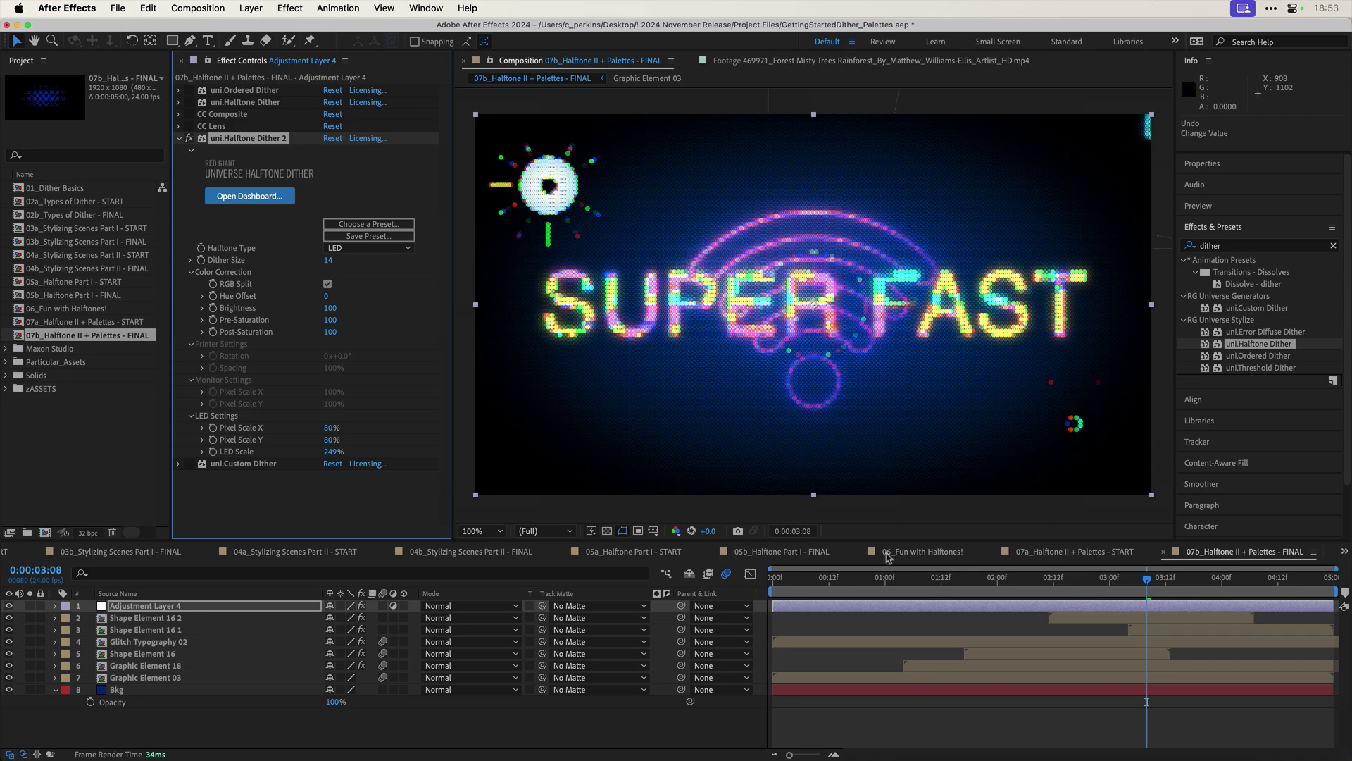
{"action": "left_click", "coordinate": [1011, 580]}
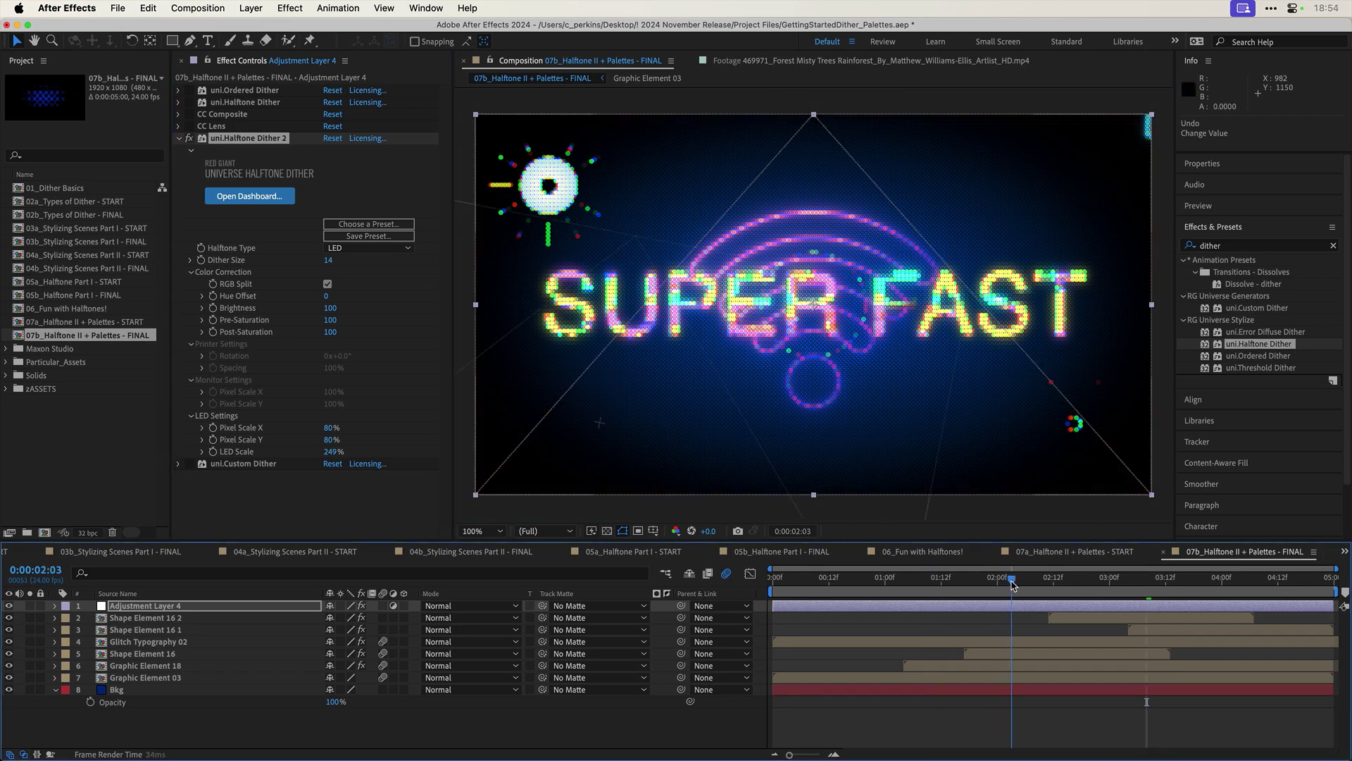
{"action": "left_click_drag", "start_coordinate": [1013, 585], "coordinate": [1227, 590]}
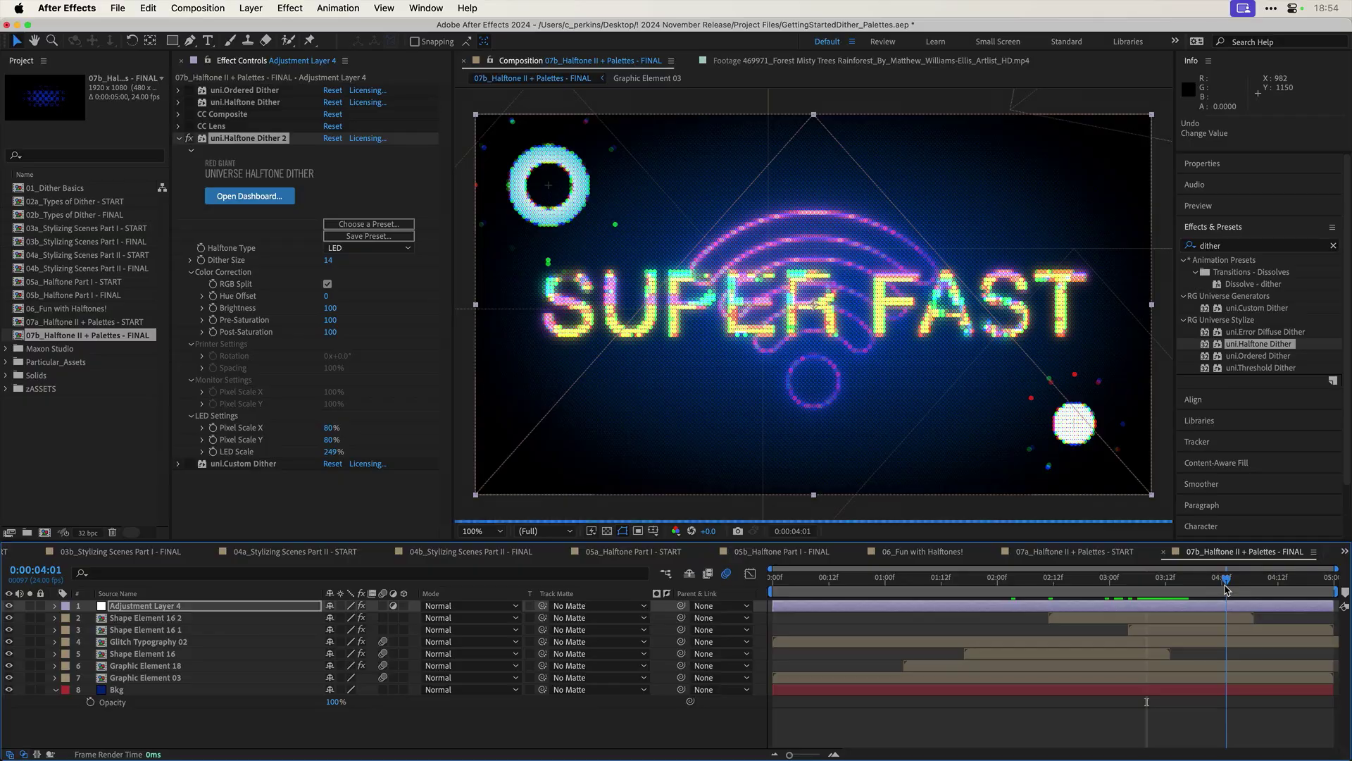